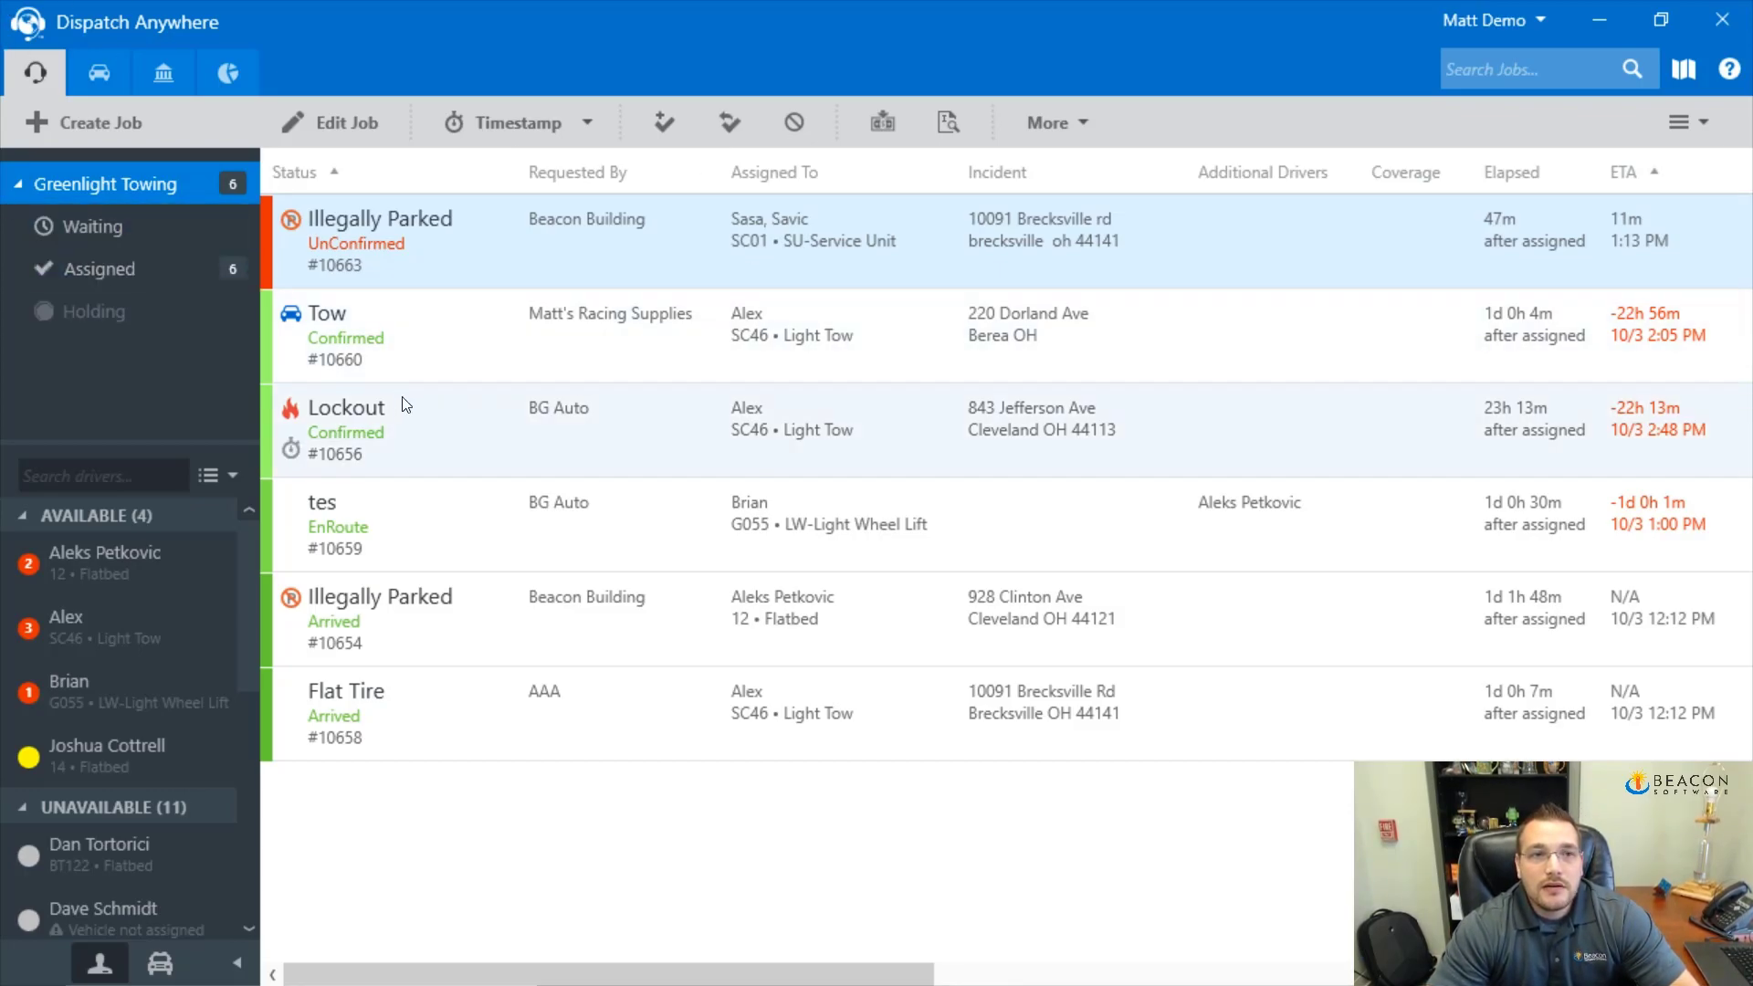
# Open Tow job #10660, the 2004 Ford Explorer to Greenlight Impound, and review its form
pyautogui.click(566, 340)
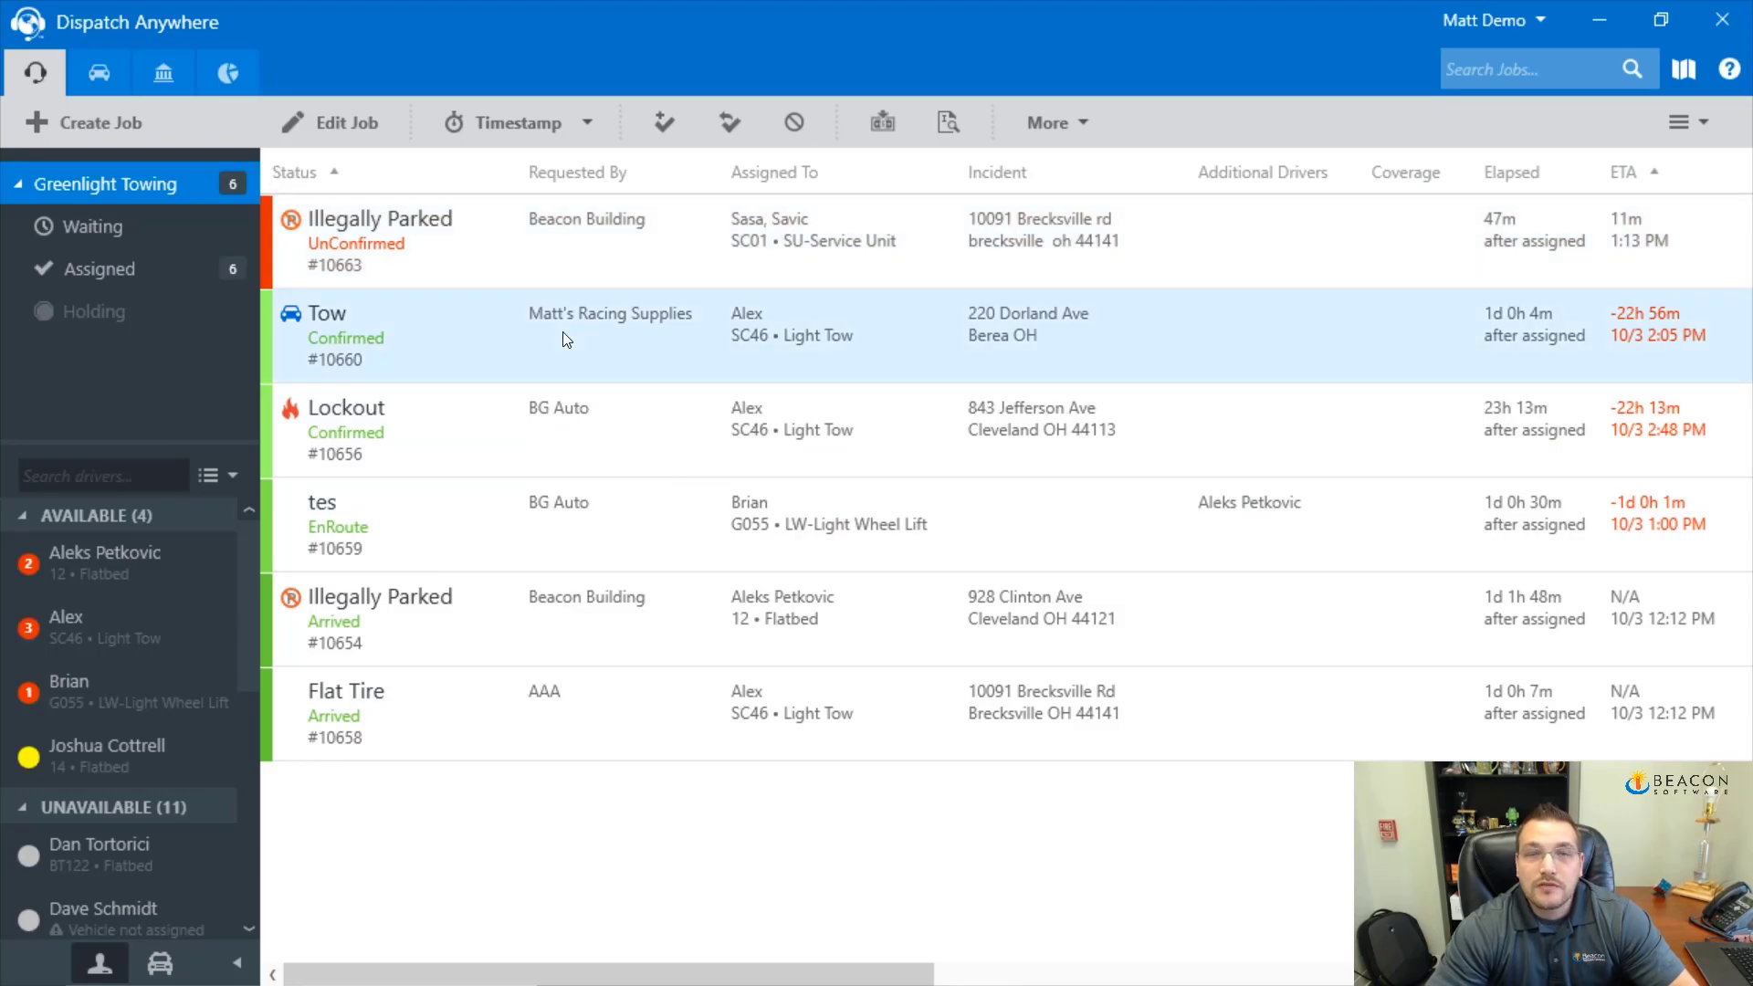
pyautogui.doubleClick(564, 338)
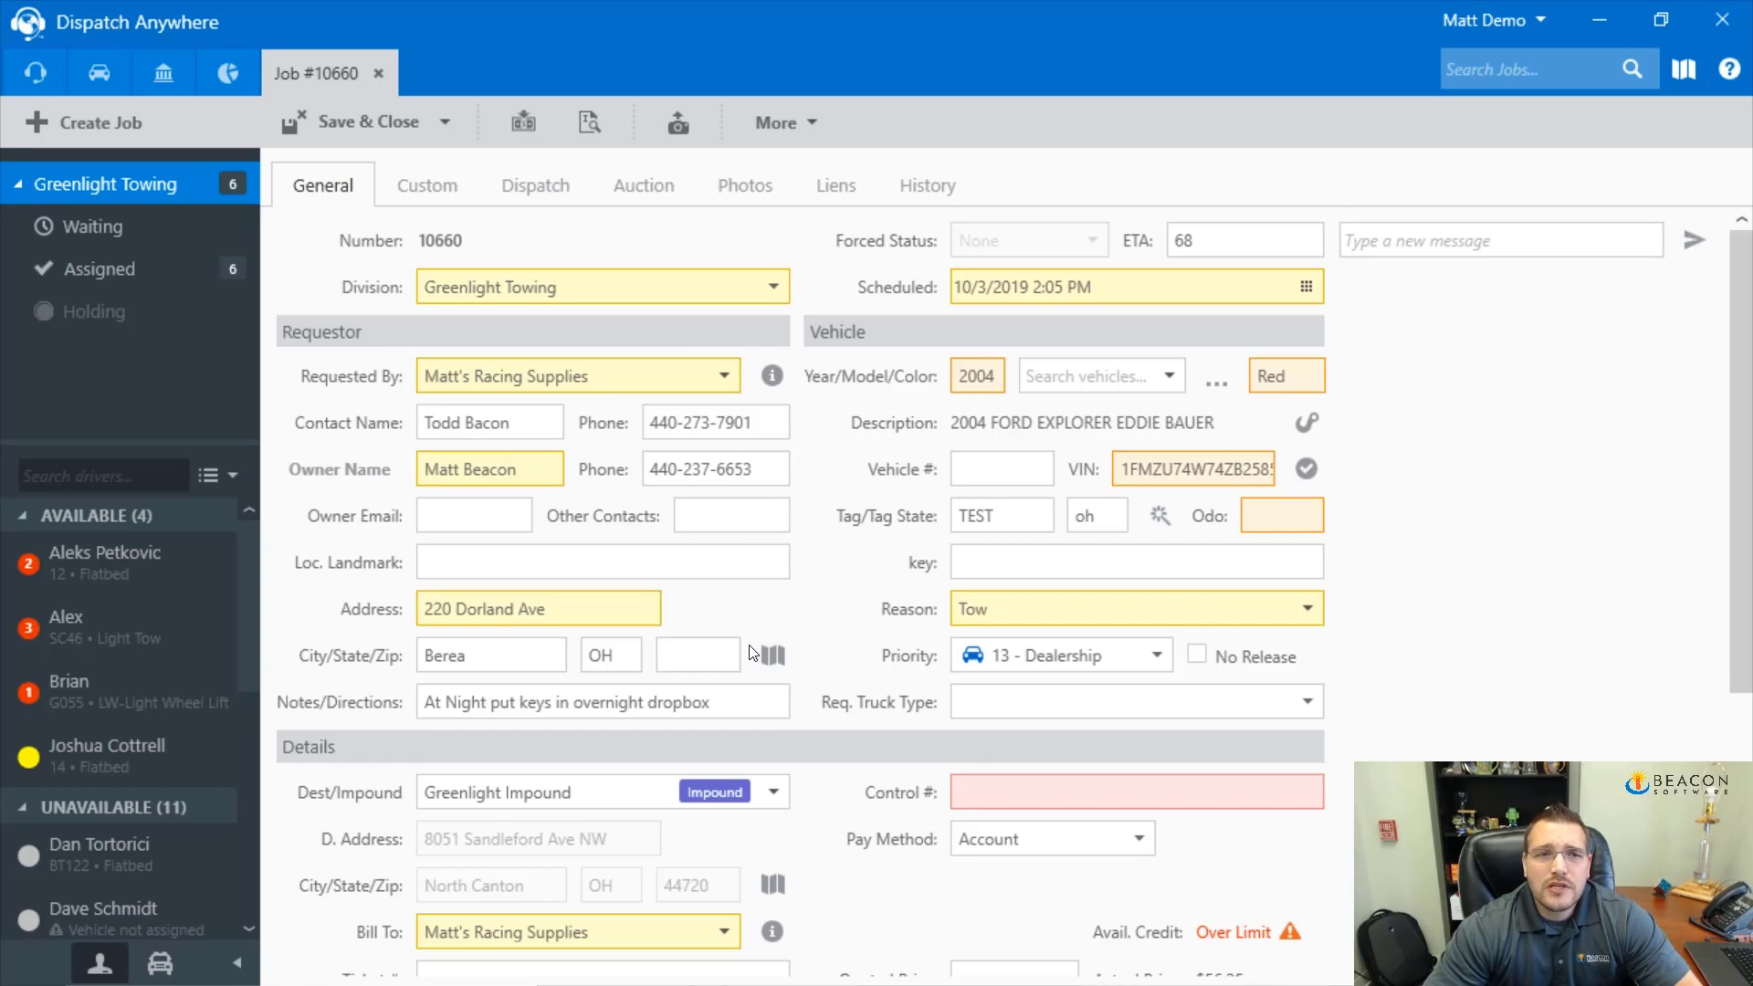
pyautogui.scroll(-3, 751, 652)
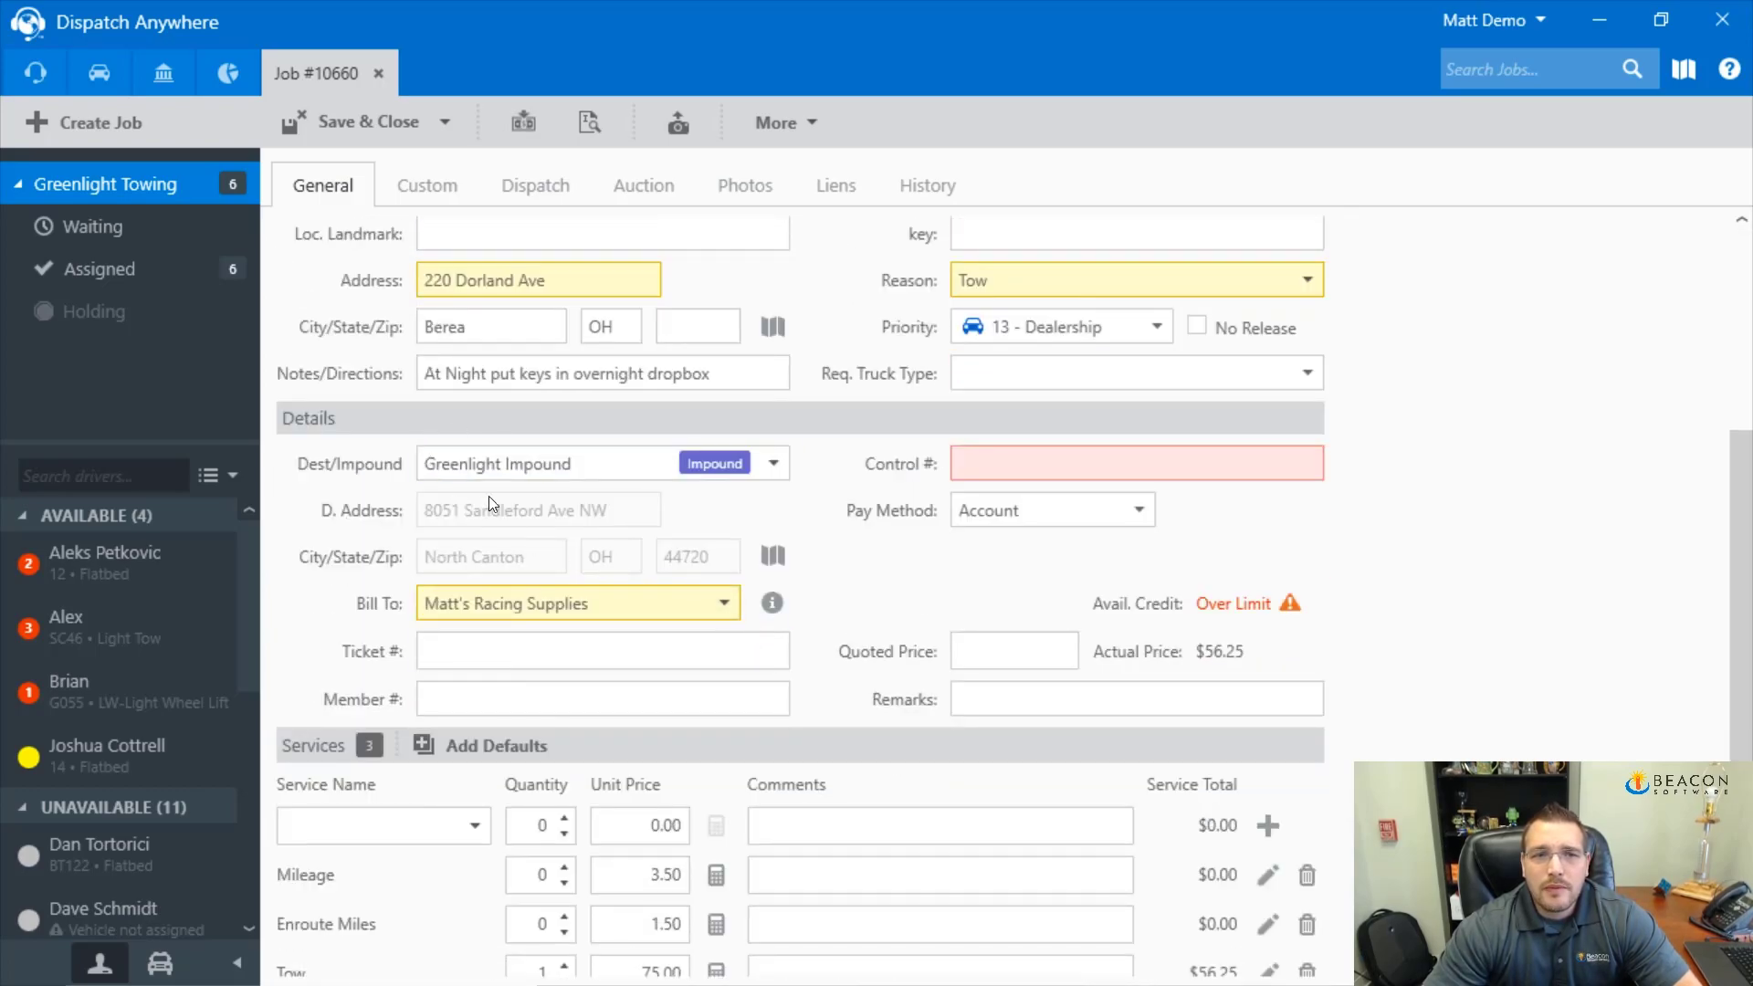
pyautogui.scroll(-1, 484, 676)
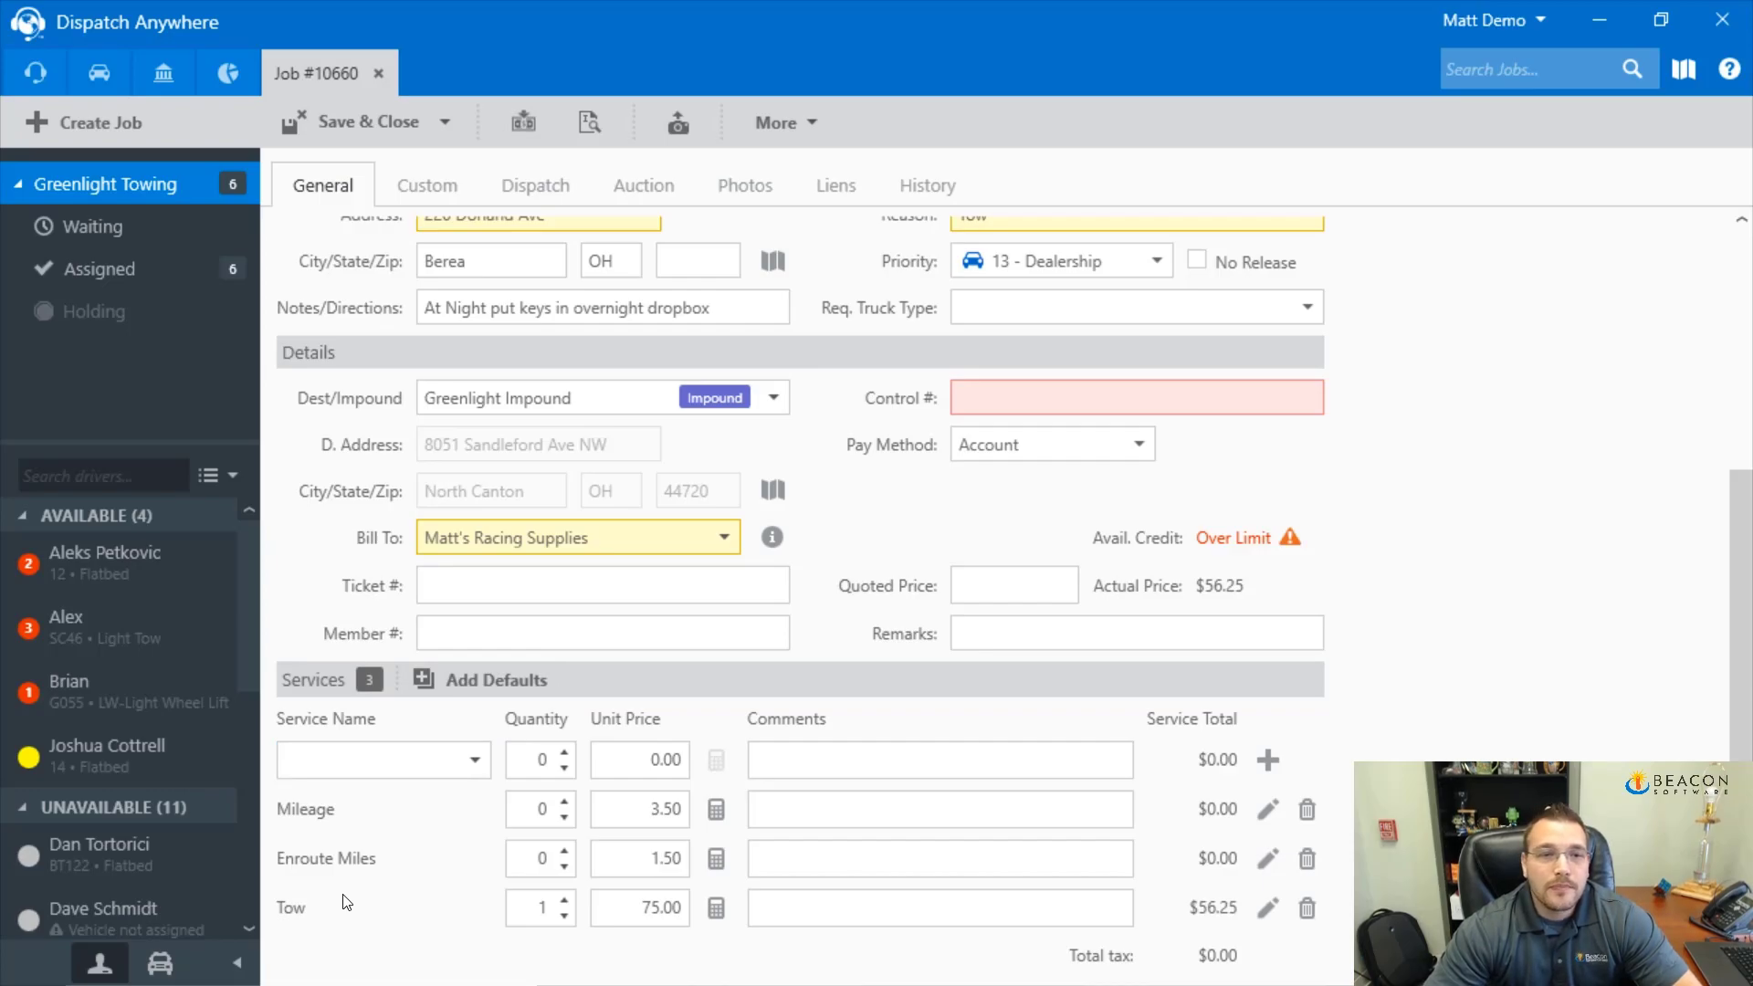
pyautogui.scroll(4, 475, 751)
pyautogui.click(528, 469)
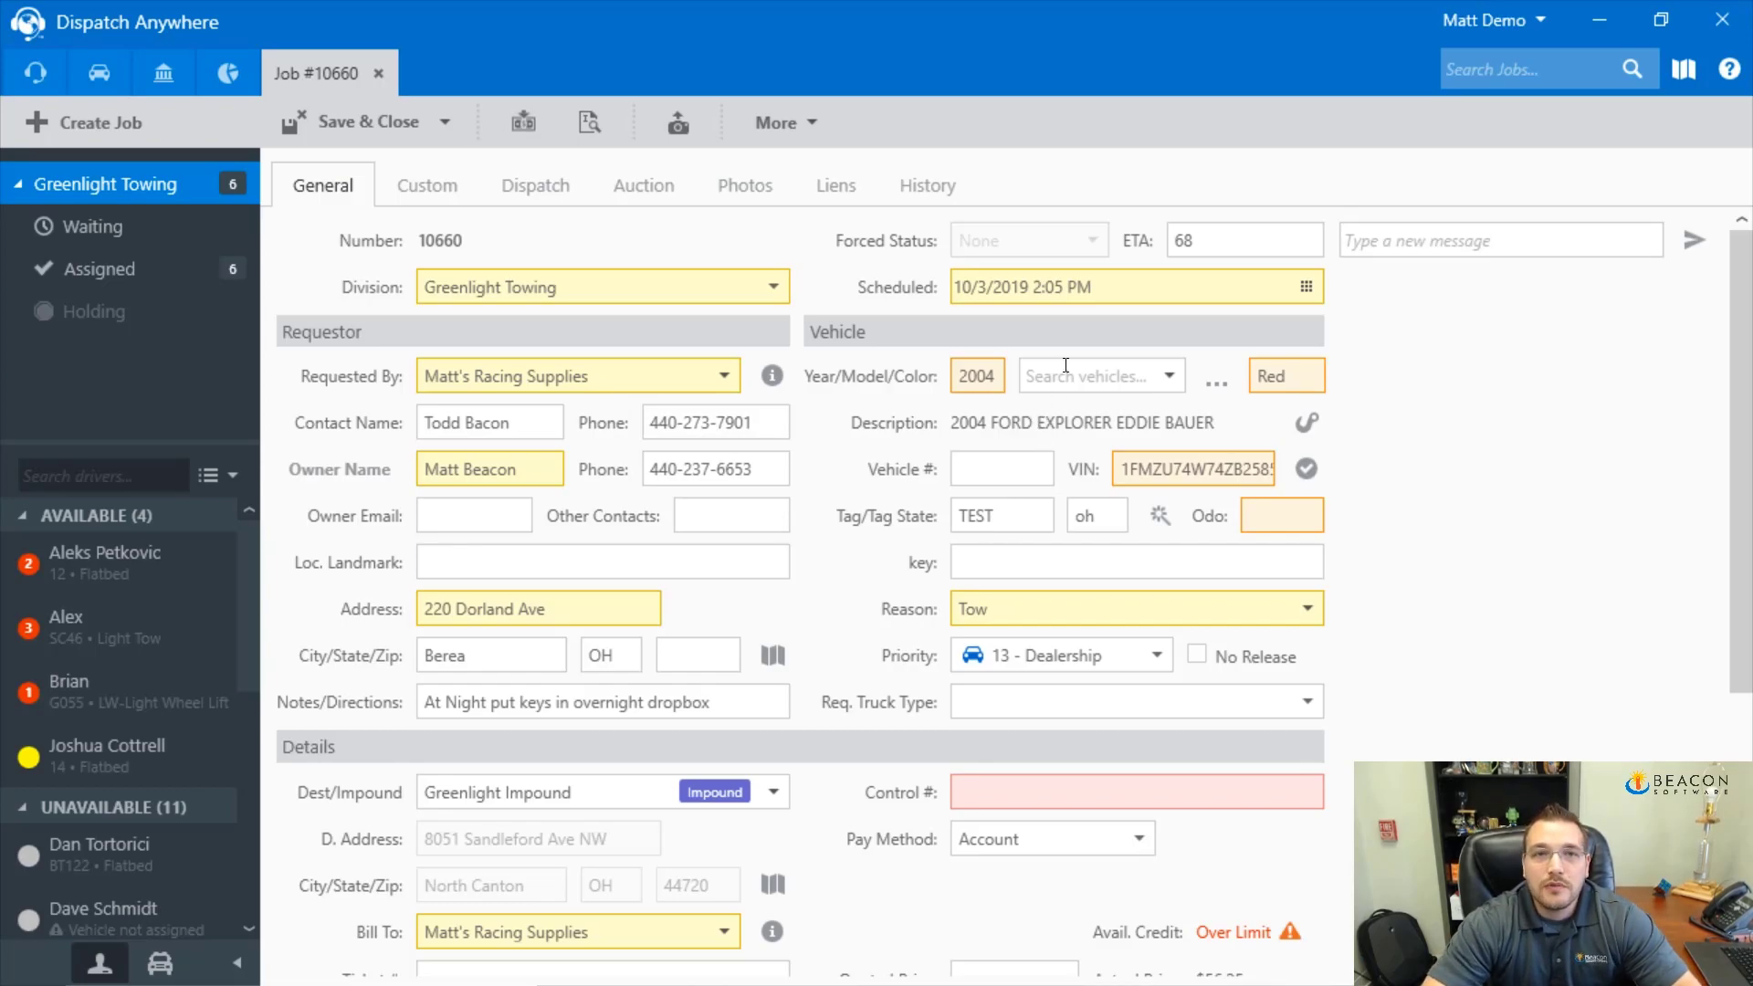
# Duplicate job #10660 from the More menu and confirm, creating job #10664
pyautogui.click(803, 137)
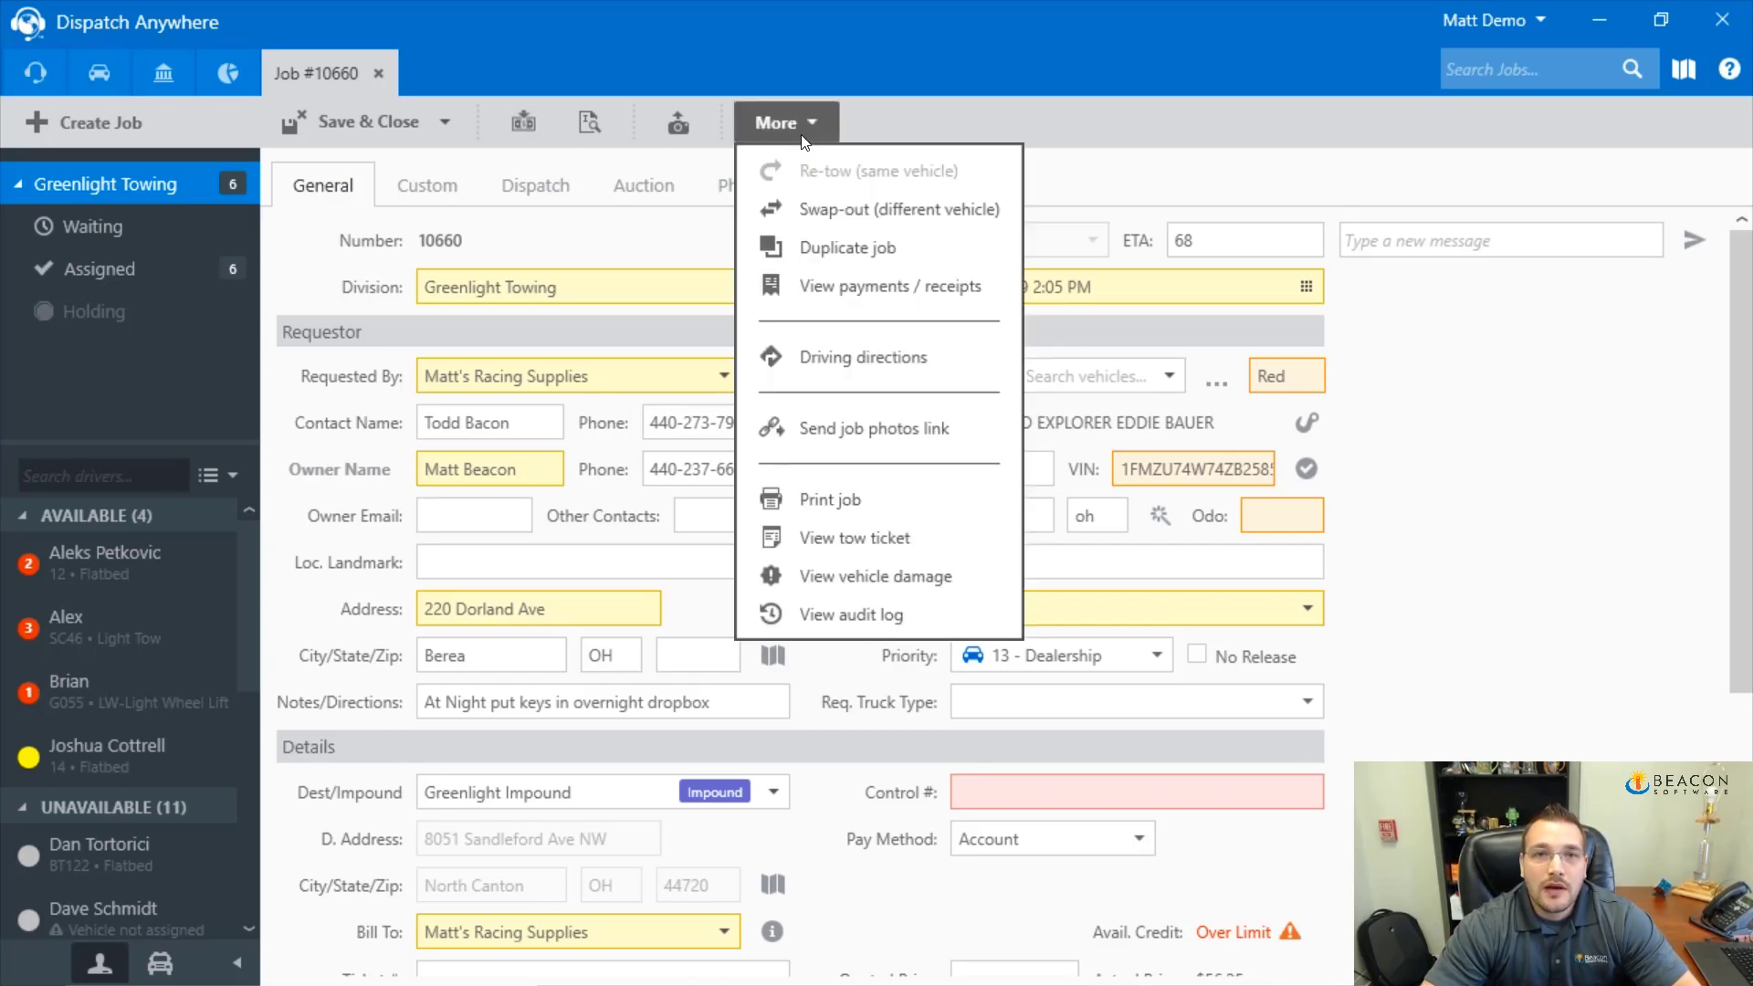
pyautogui.click(846, 252)
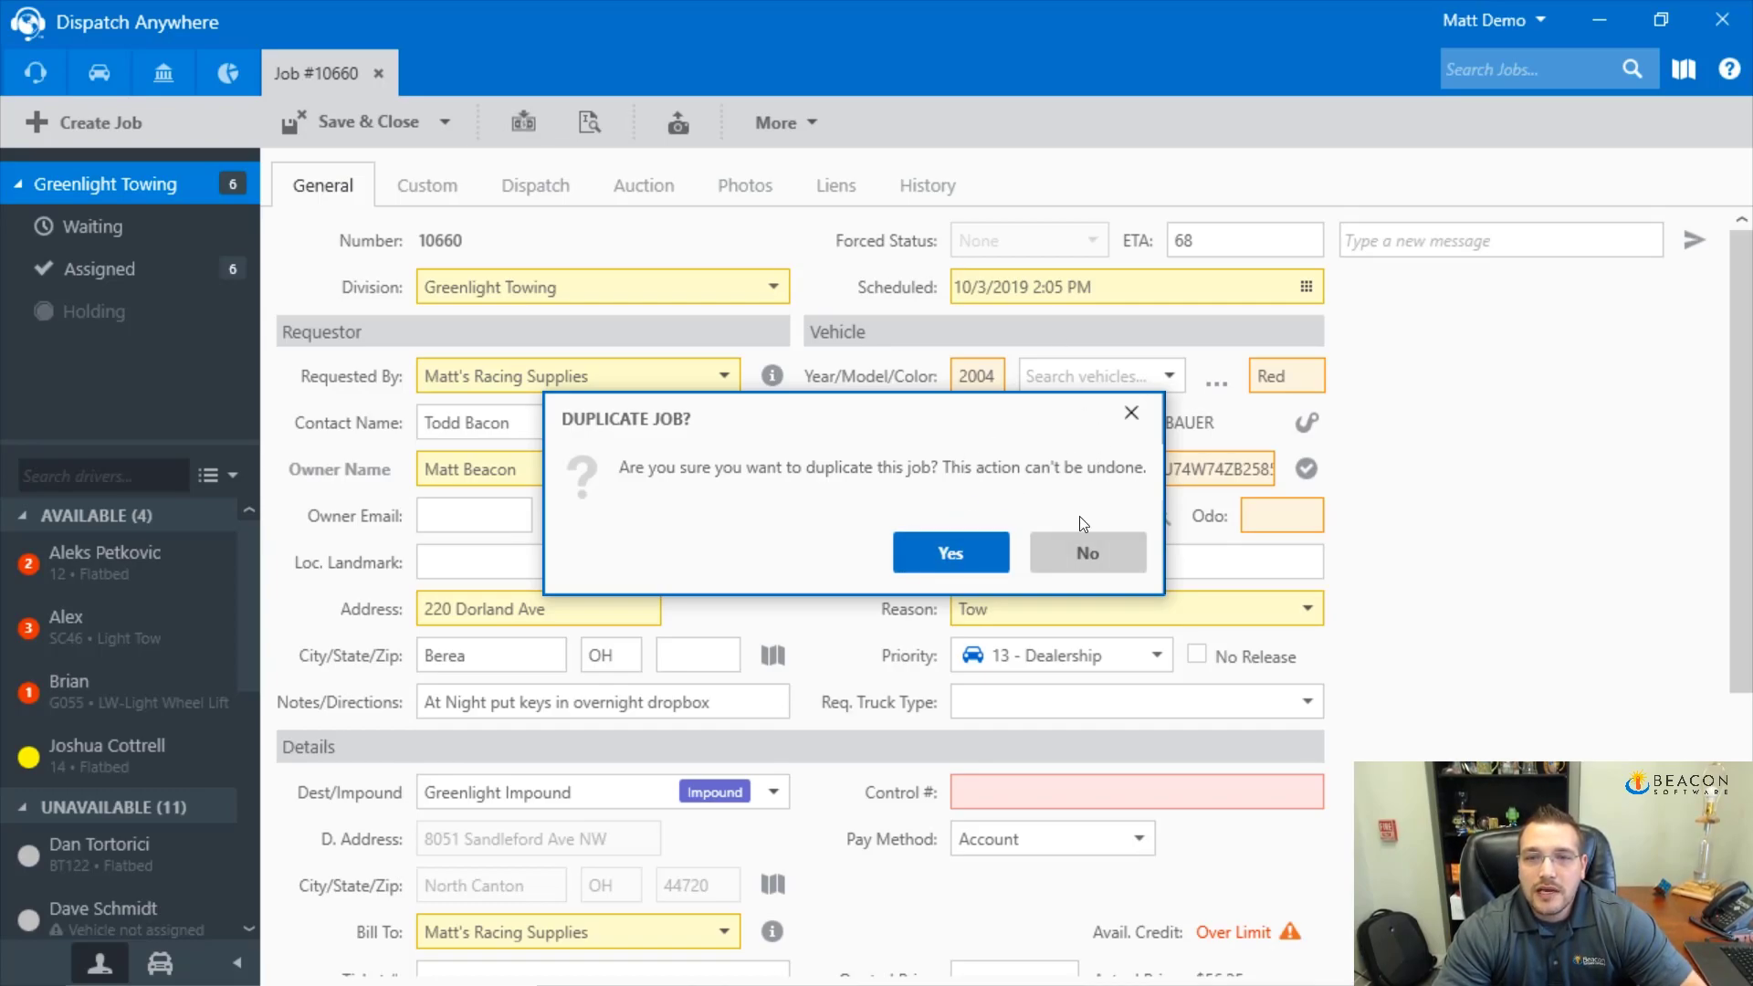
pyautogui.click(939, 566)
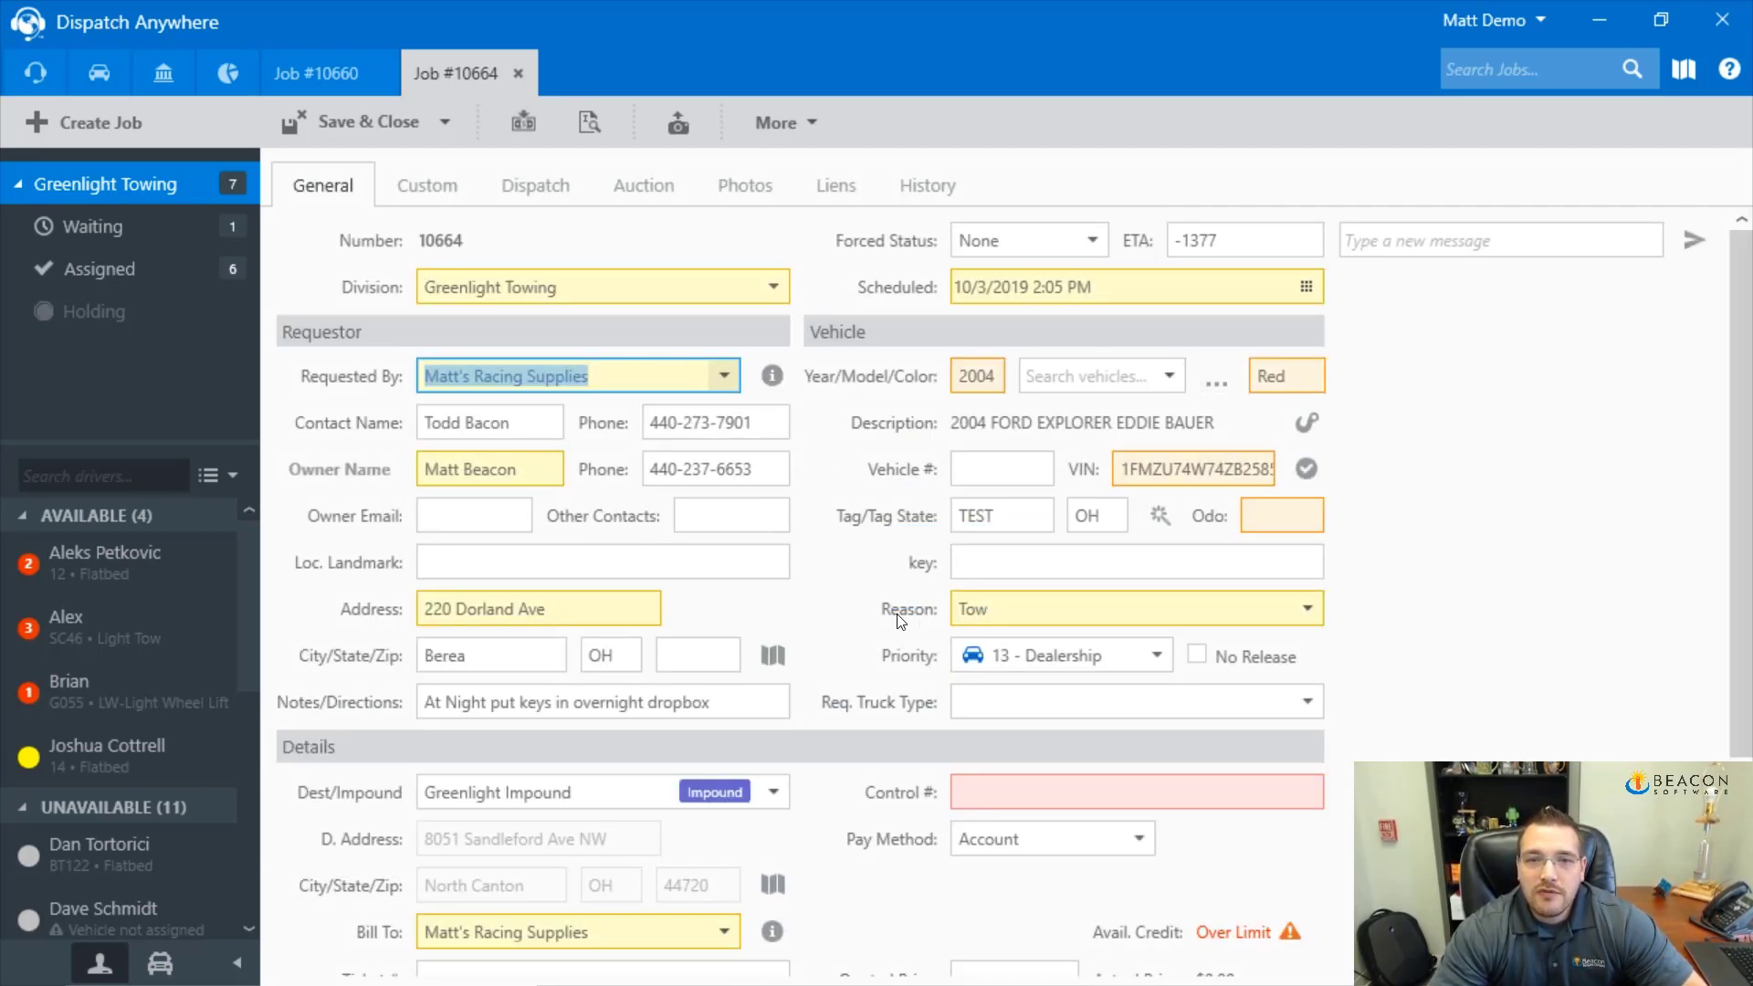
# Add a Tow service line to job #10664
pyautogui.scroll(-2, 822, 826)
pyautogui.scroll(-1, 820, 827)
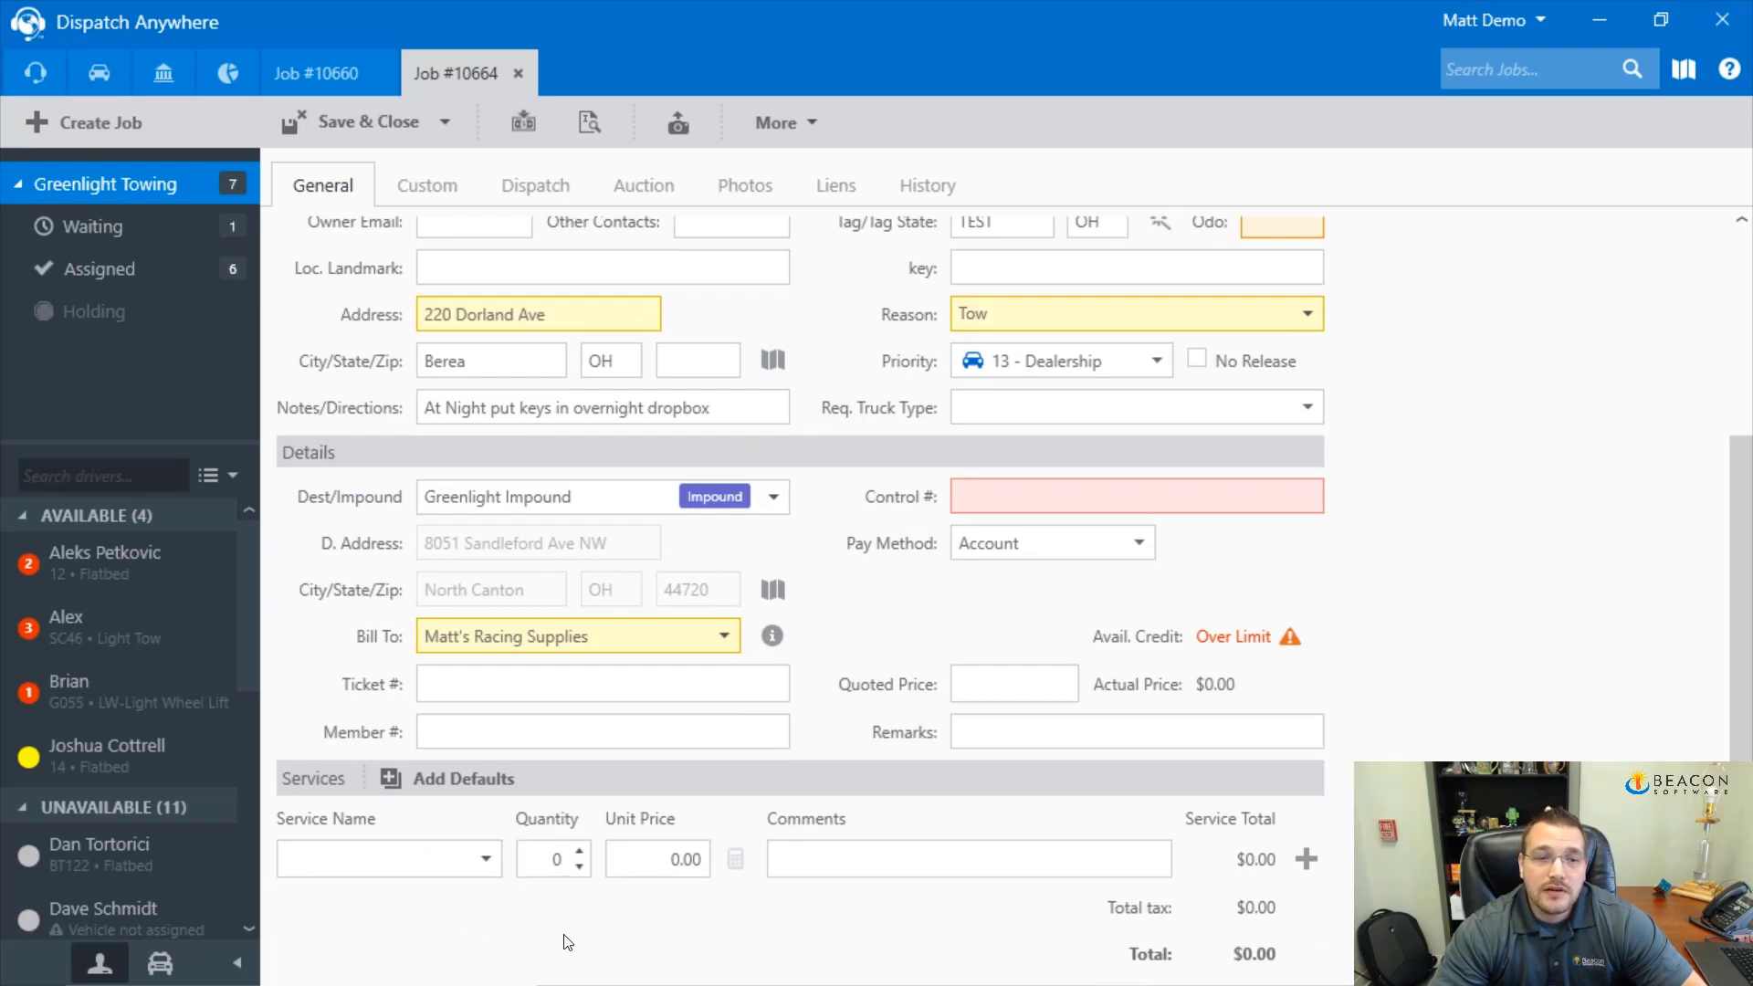
pyautogui.click(409, 868)
pyautogui.write('Tow')
pyautogui.press('Tab')
pyautogui.click(1307, 860)
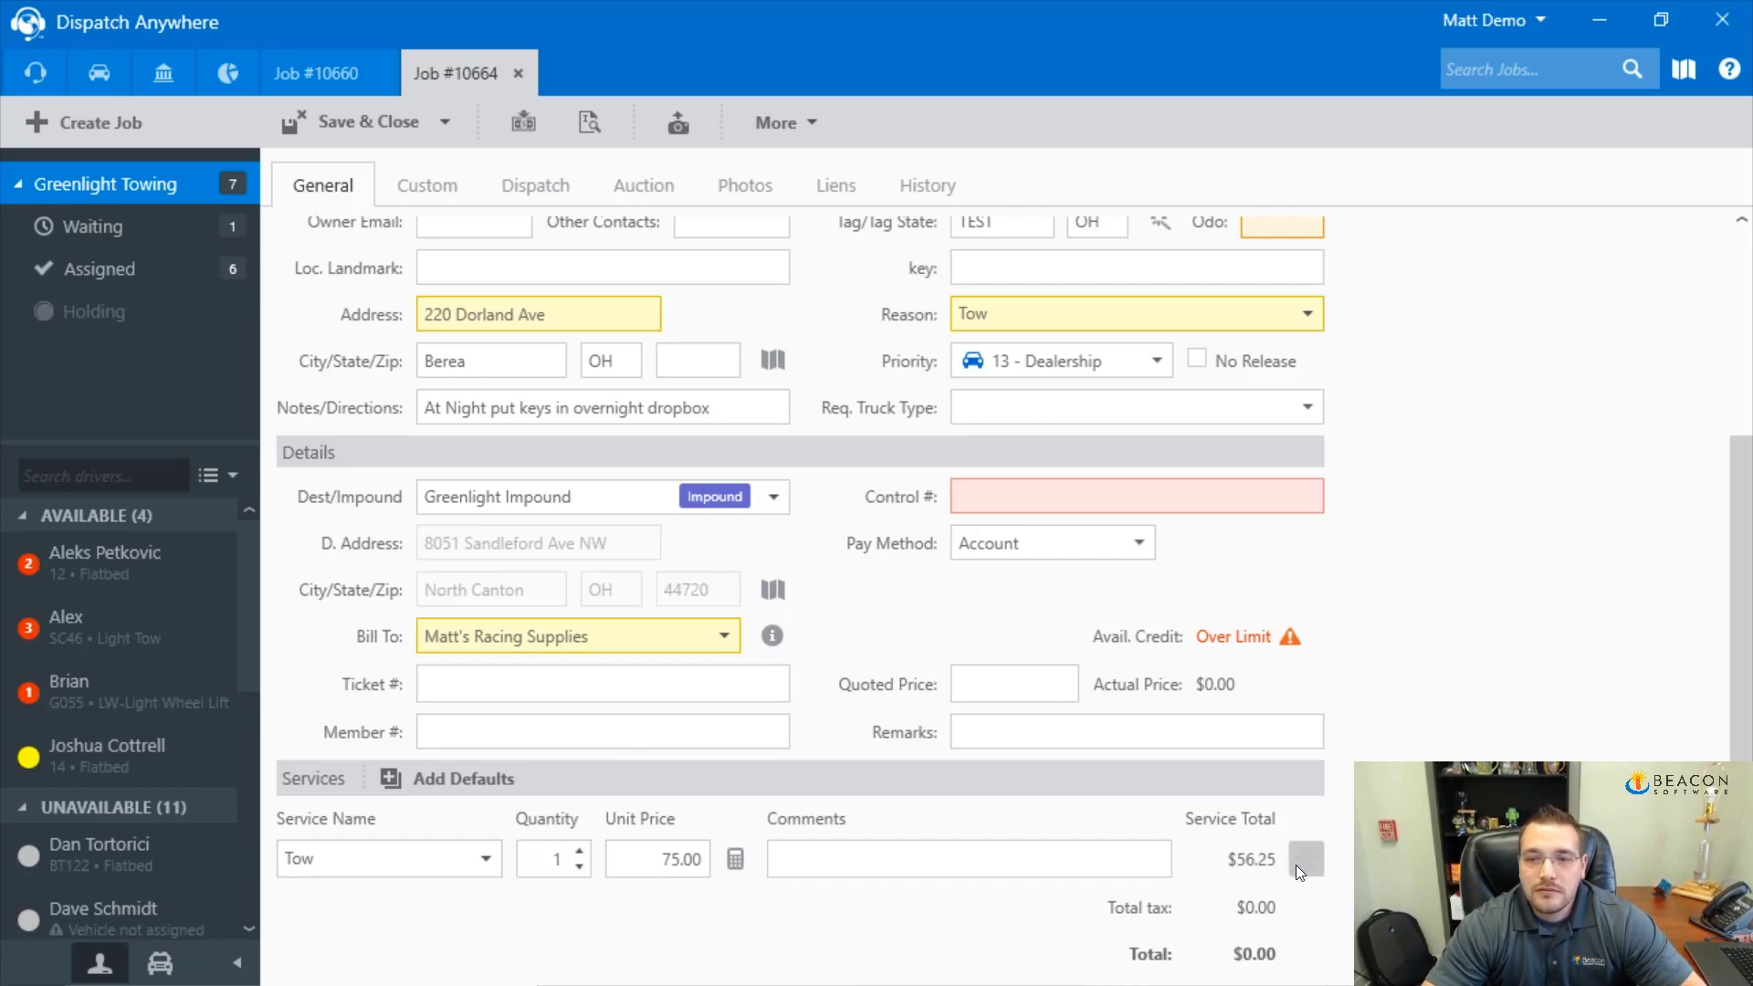
# Add Enroute Miles priced $12.00 by distance, then enter Storage as the next service
pyautogui.click(321, 868)
pyautogui.write('Enroute Miles')
pyautogui.press('Tab')
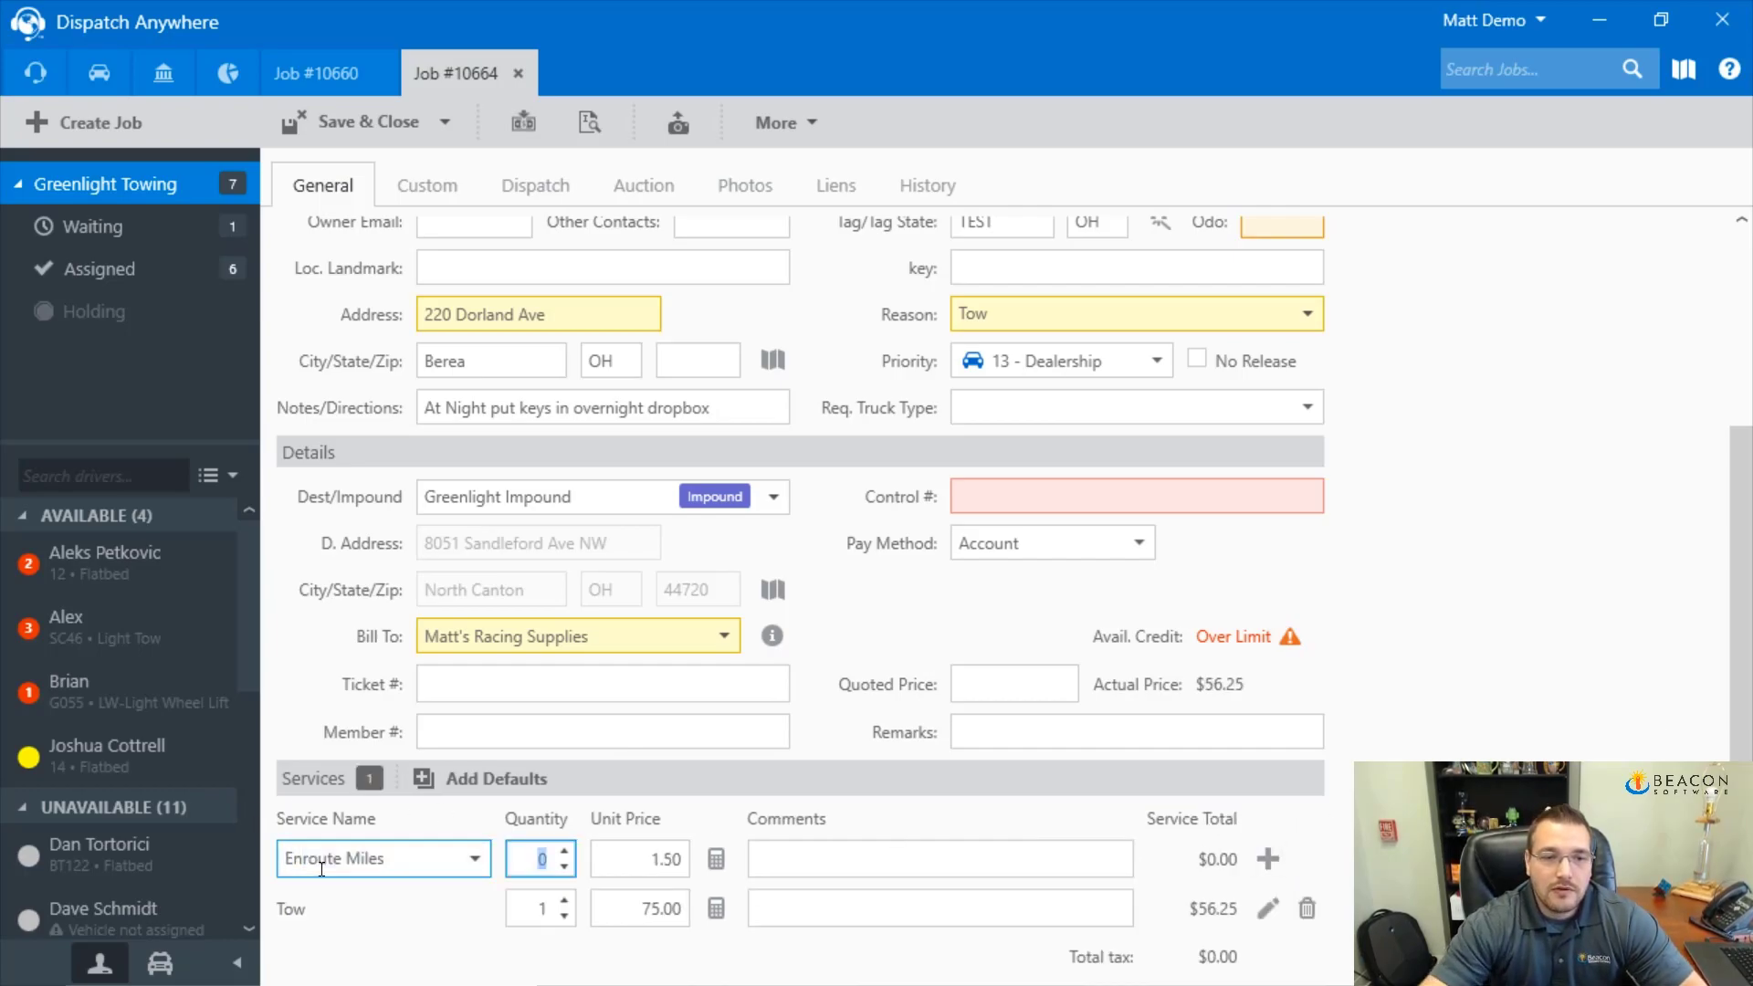
pyautogui.click(718, 861)
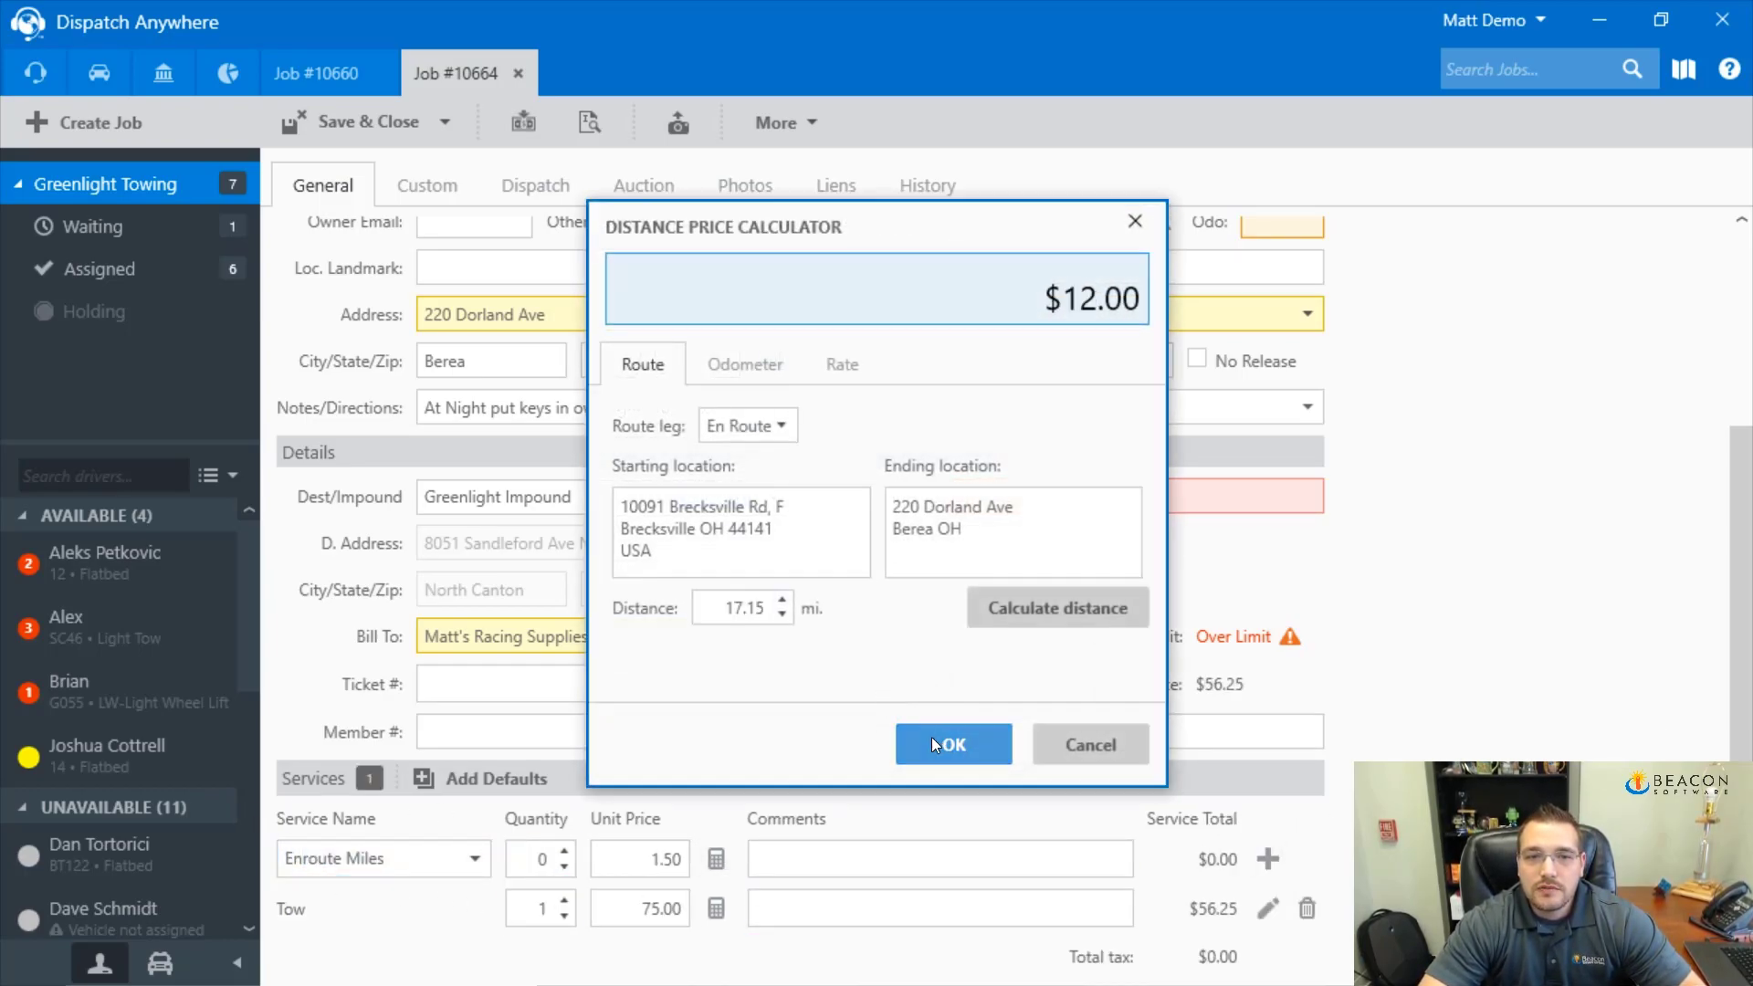
pyautogui.click(954, 744)
pyautogui.click(1268, 858)
pyautogui.click(347, 861)
pyautogui.write('Storage')
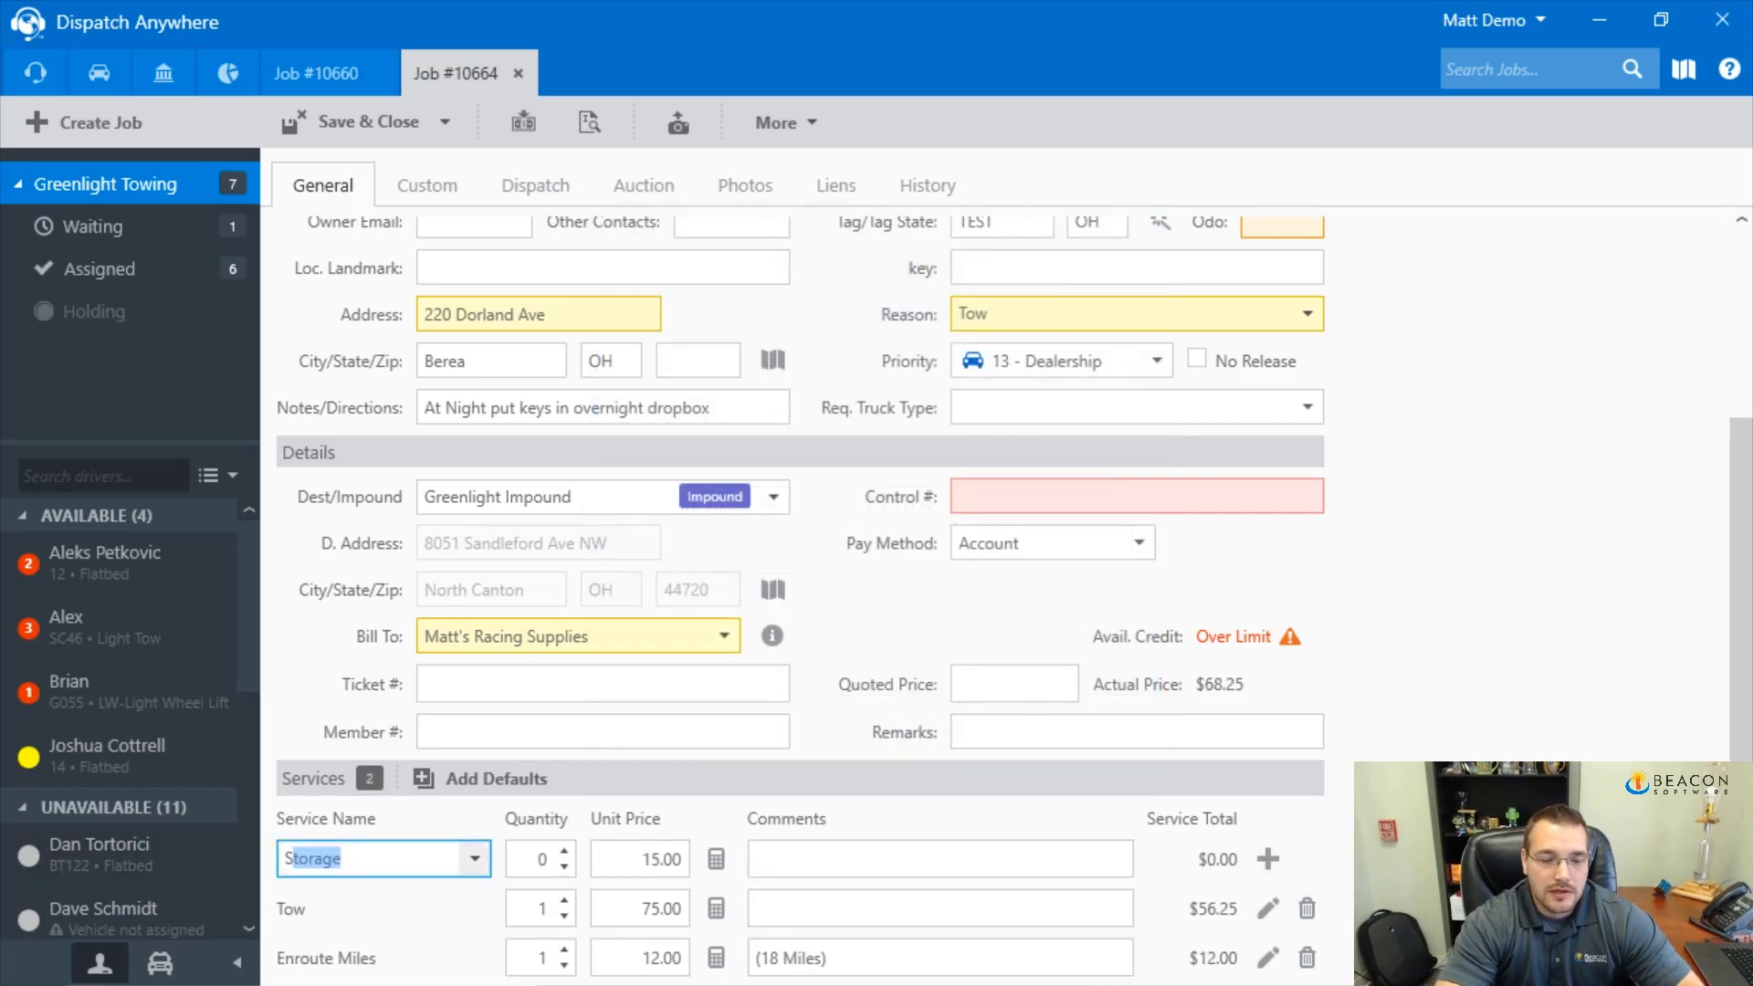
pyautogui.press('Tab')
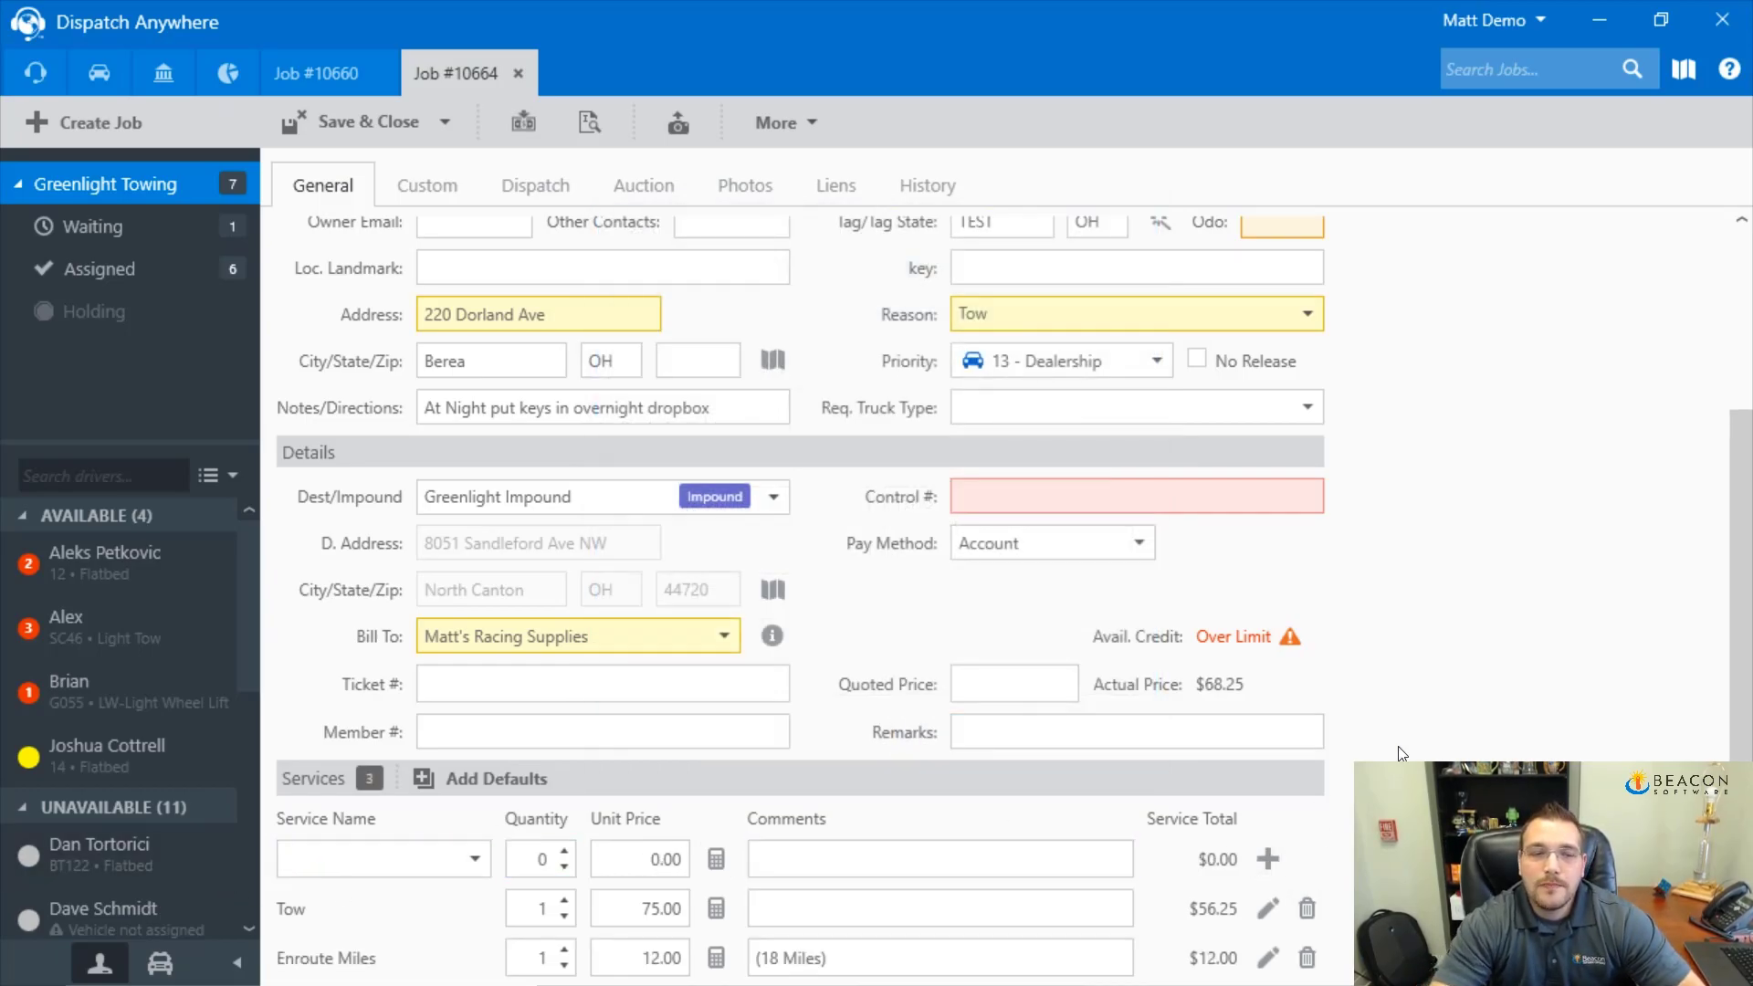
# Change the vehicle to a 2102 Honda and clear the VIN
pyautogui.scroll(3, 1313, 726)
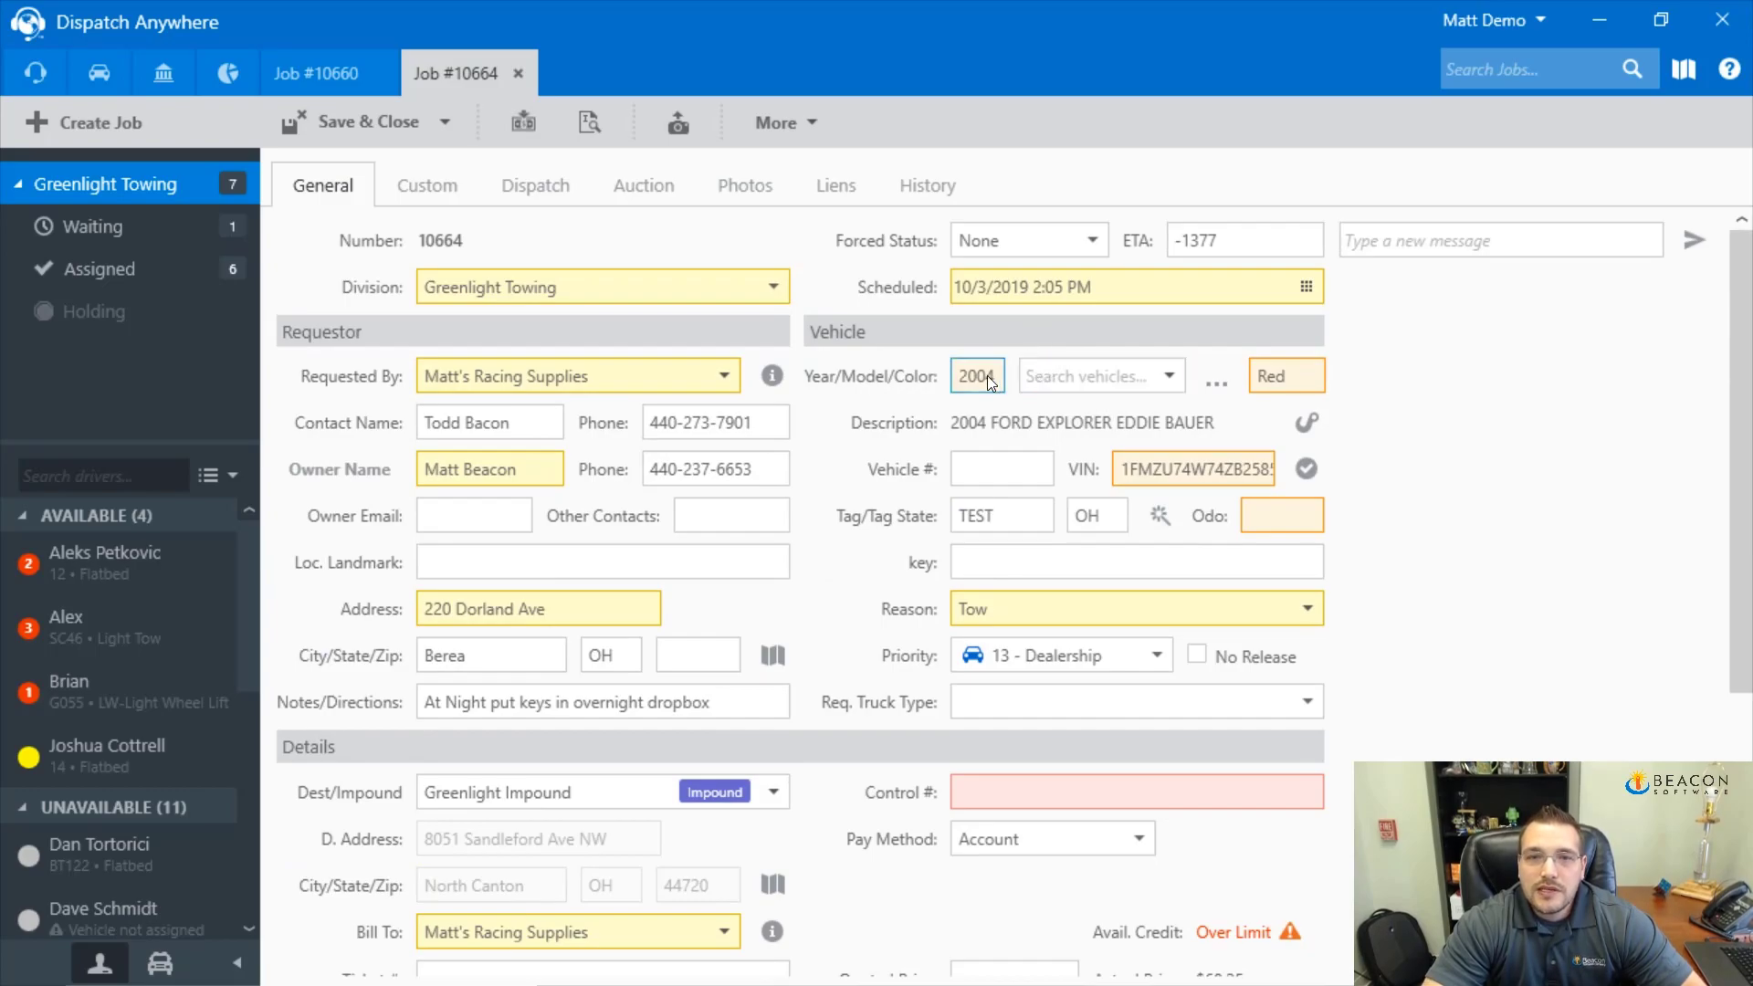
pyautogui.write('2102')
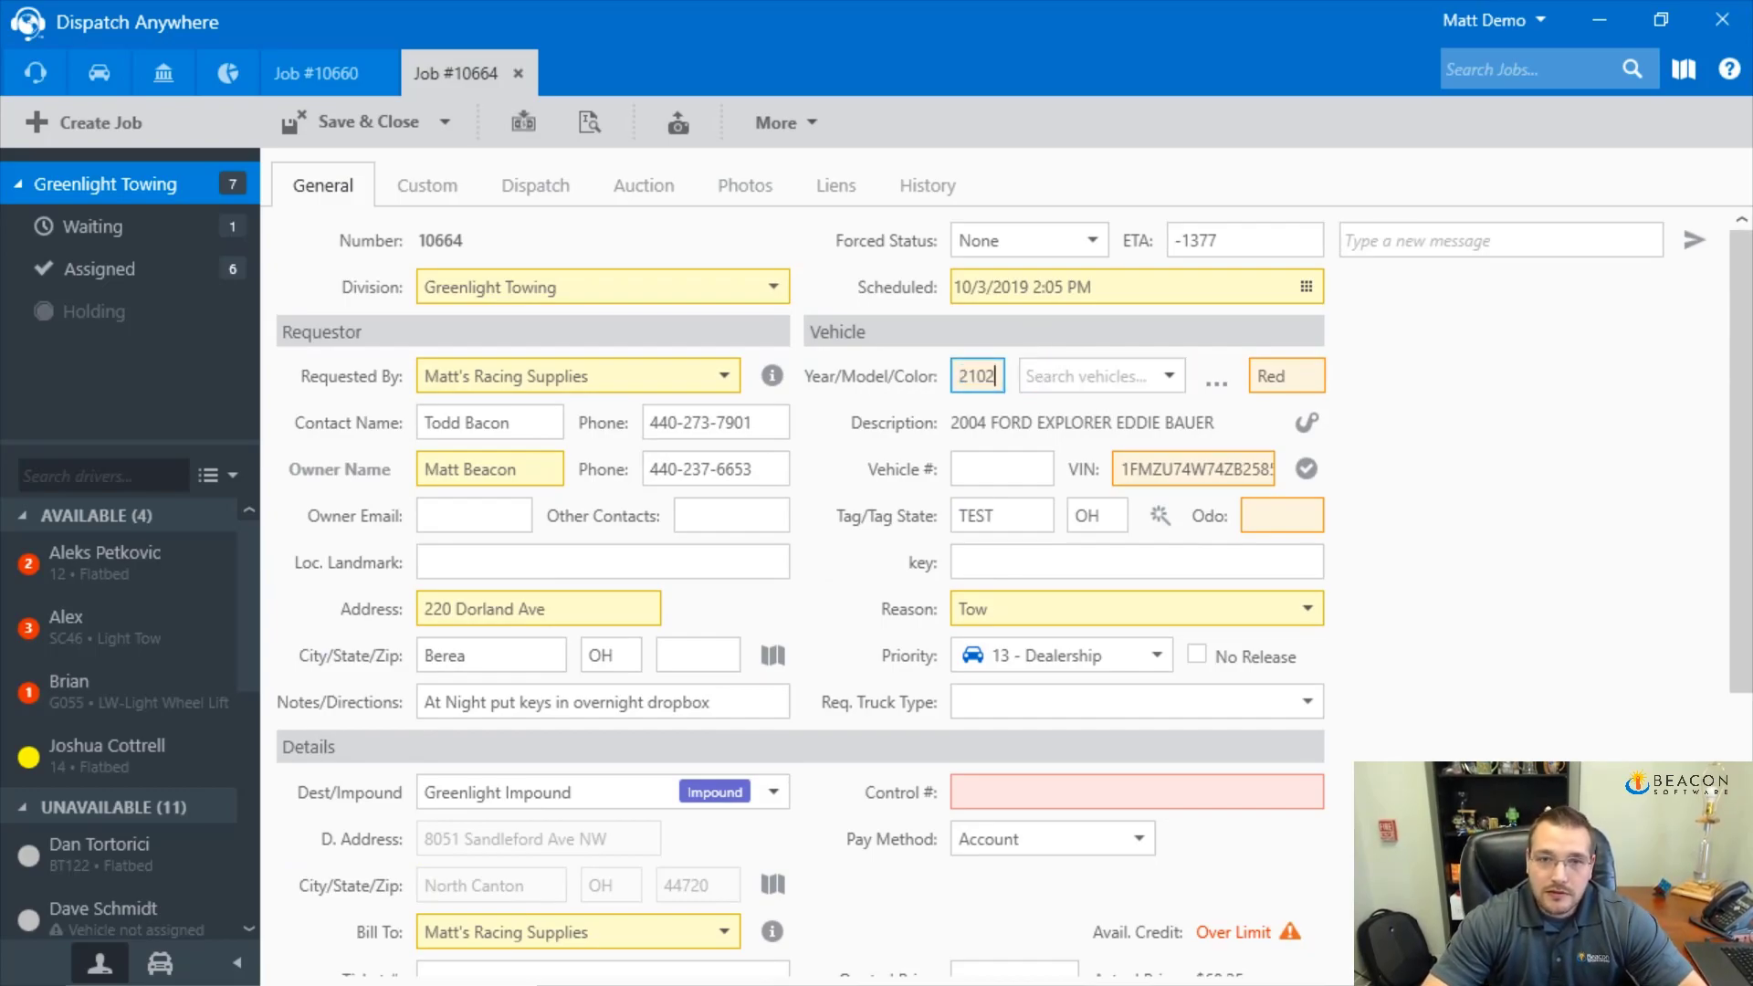
pyautogui.press('Tab')
pyautogui.write('honda')
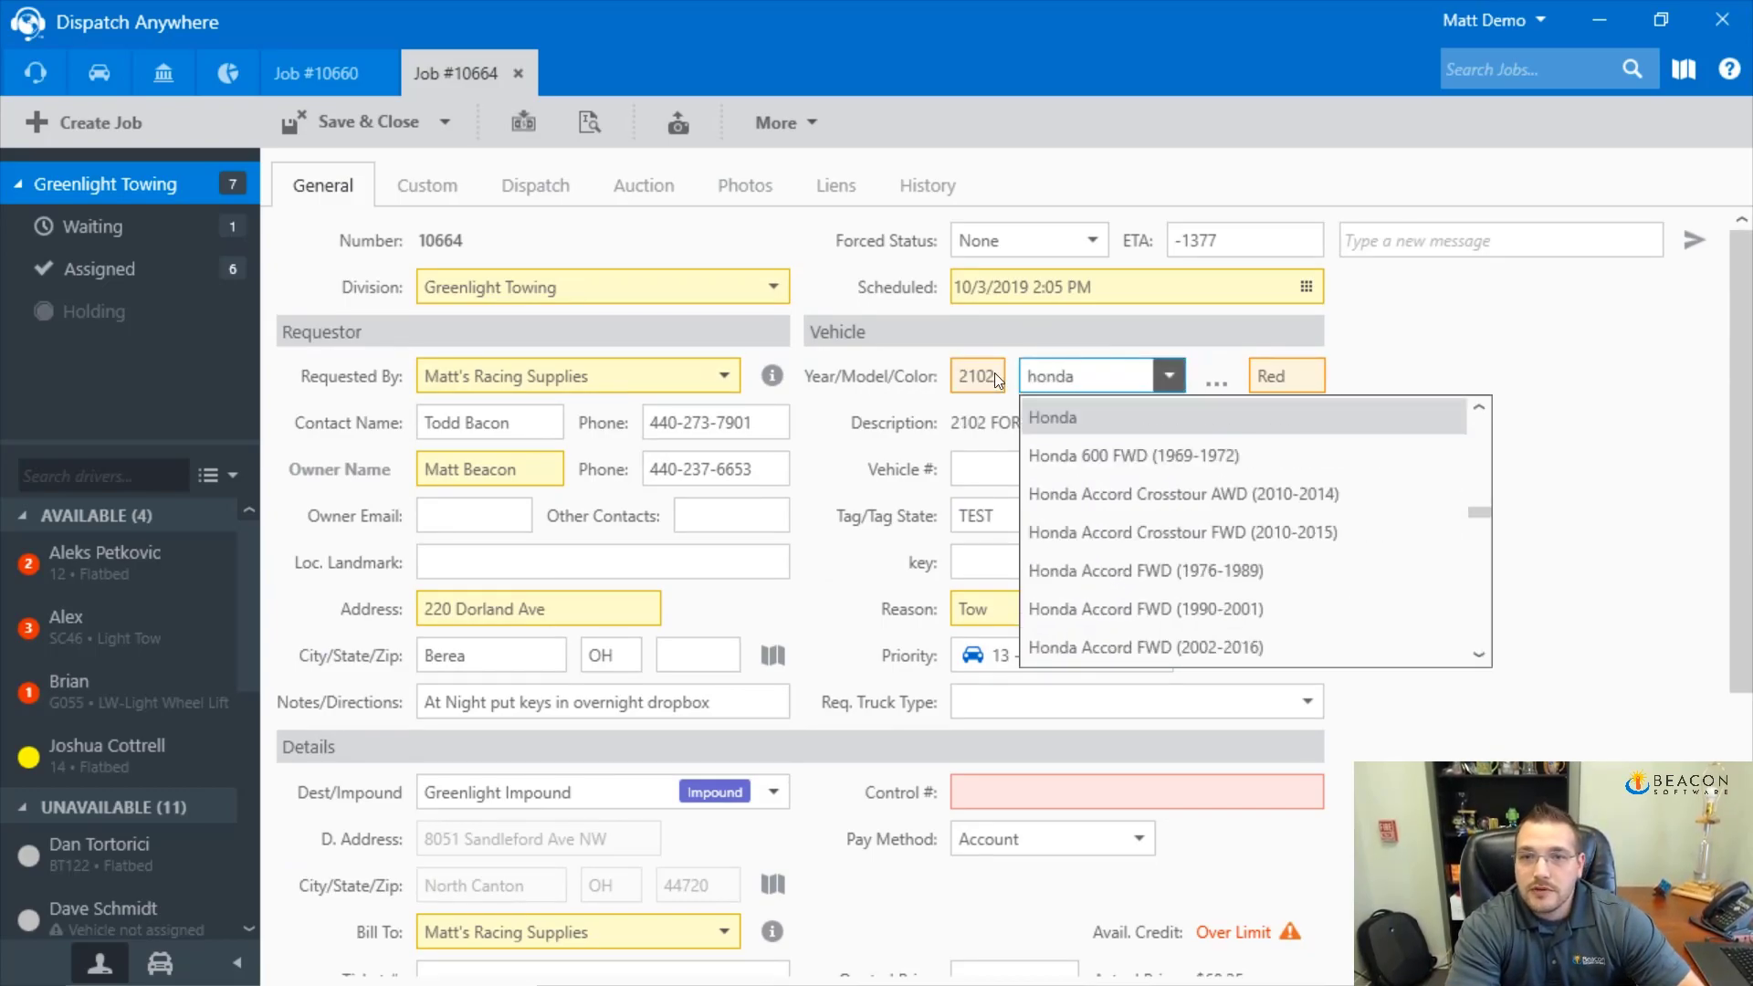
pyautogui.press('Tab')
pyautogui.press('Tab')
pyautogui.press('Tab')
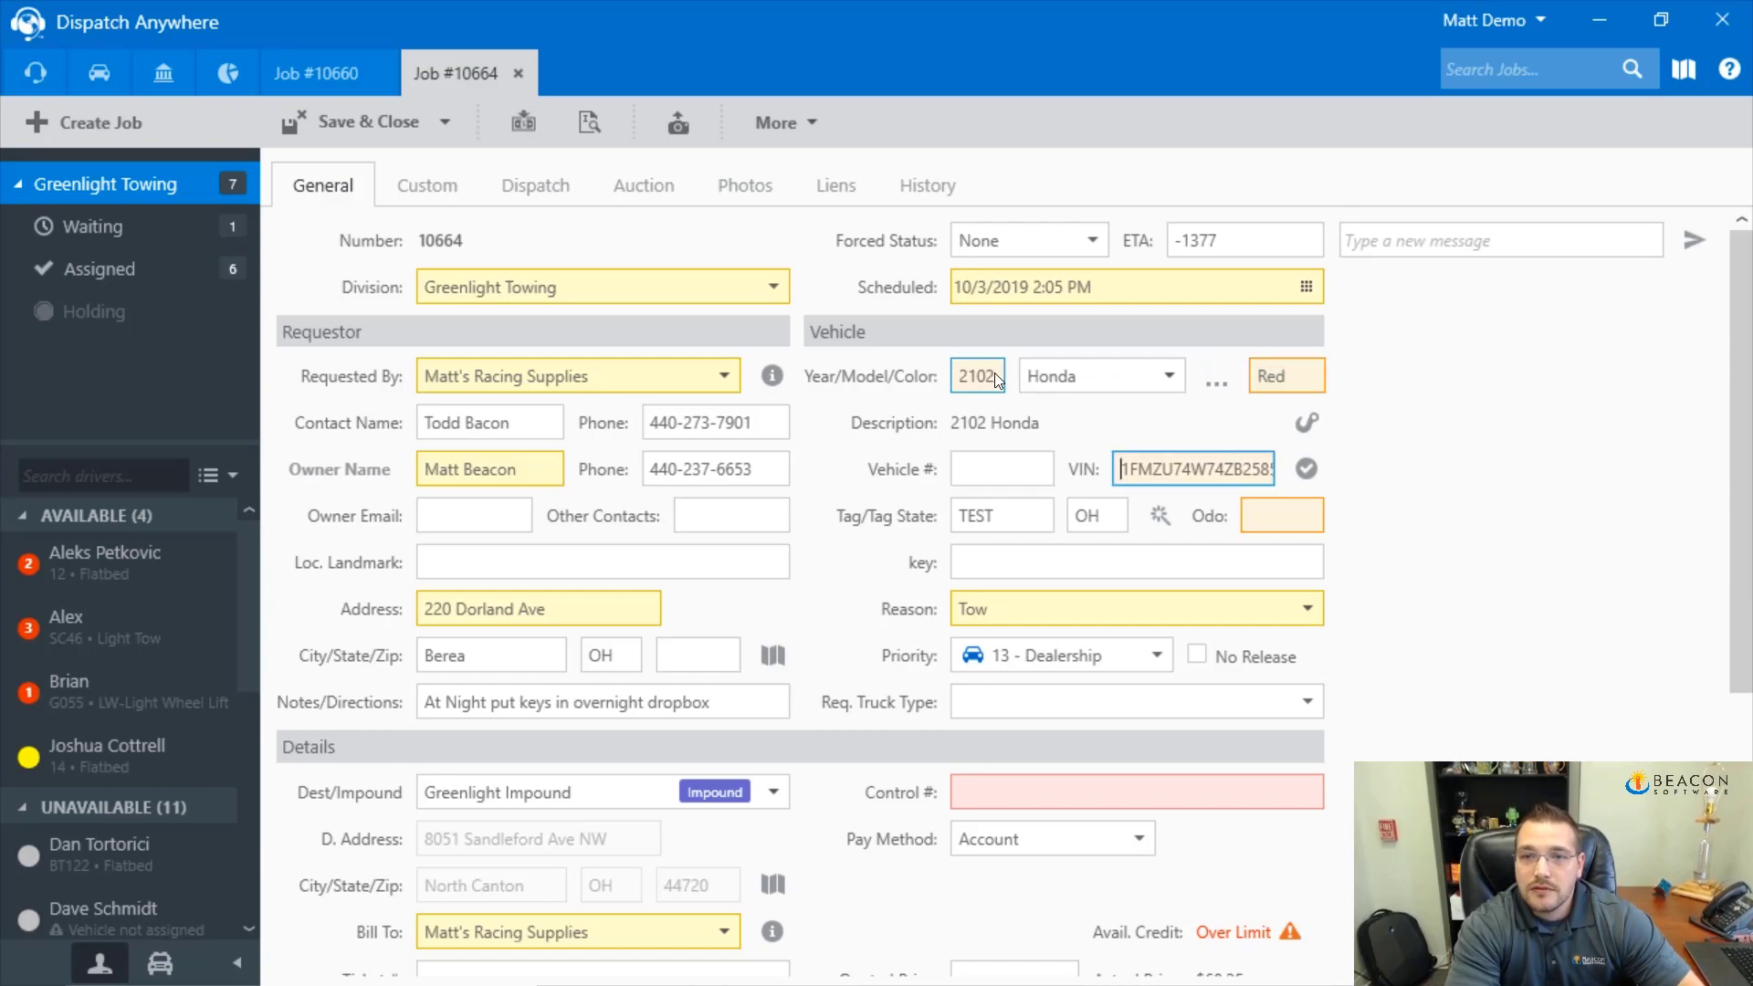
pyautogui.press('BackSpace')
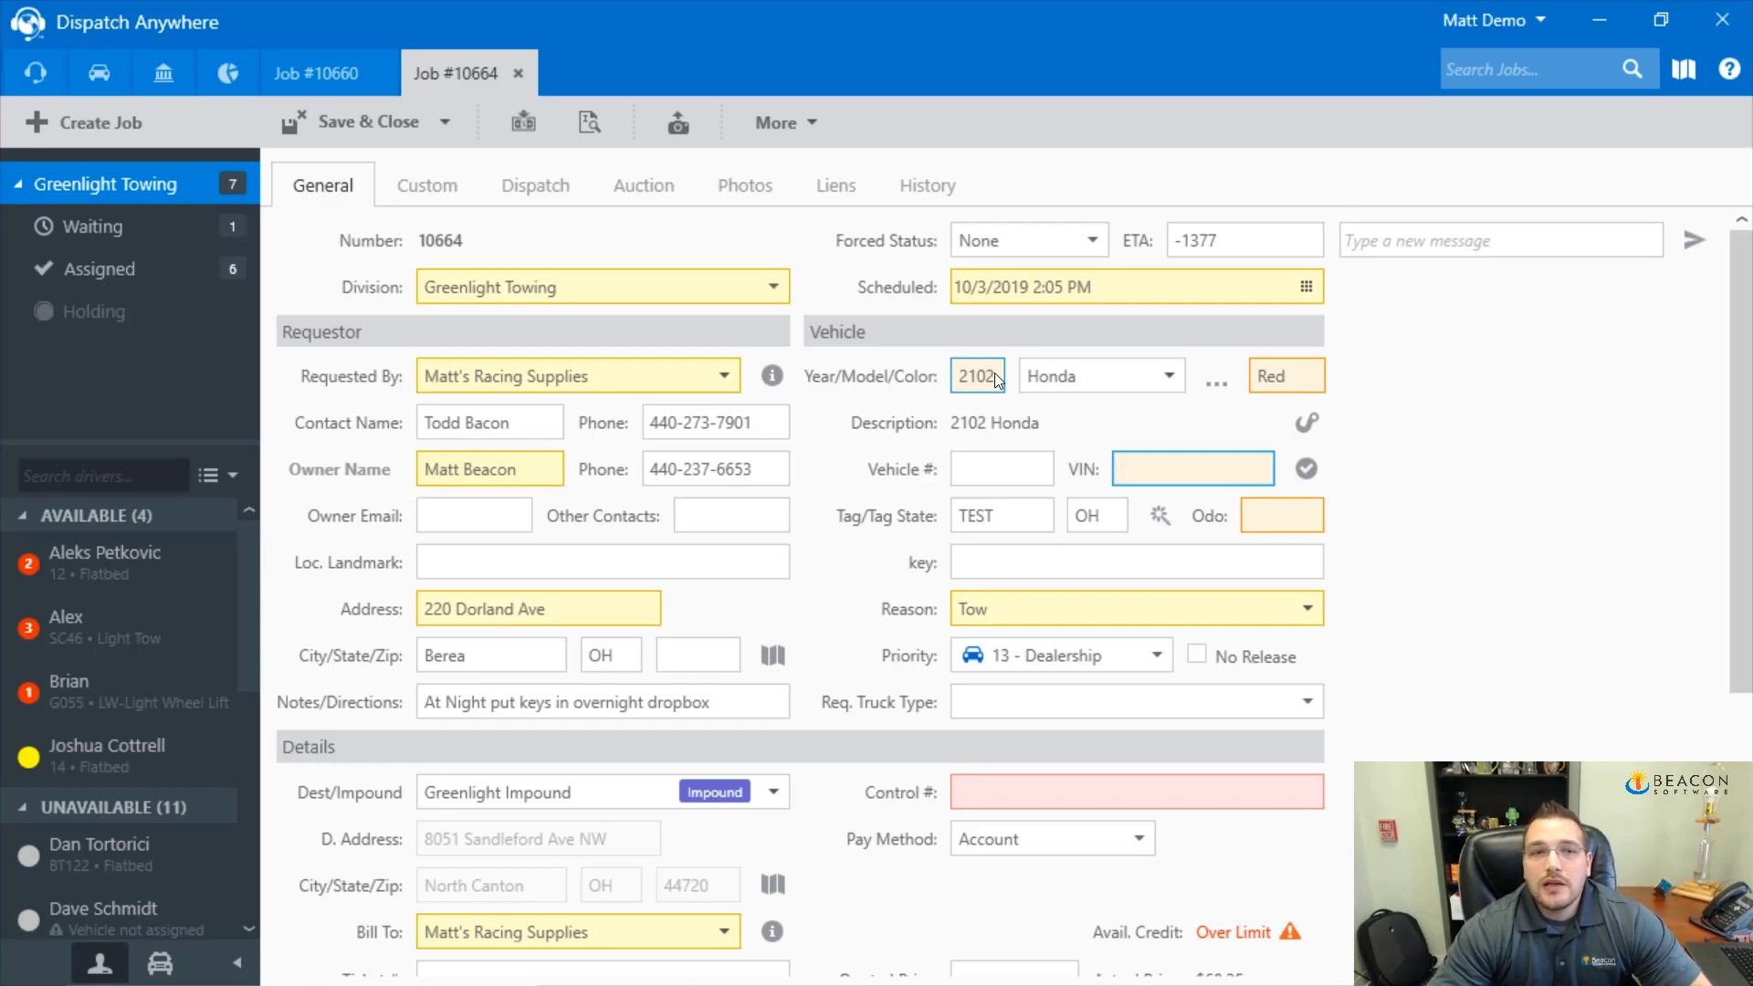
# Save job #10664 without closing it and duplicate it into job #10665
pyautogui.click(442, 122)
pyautogui.click(374, 168)
pyautogui.click(787, 120)
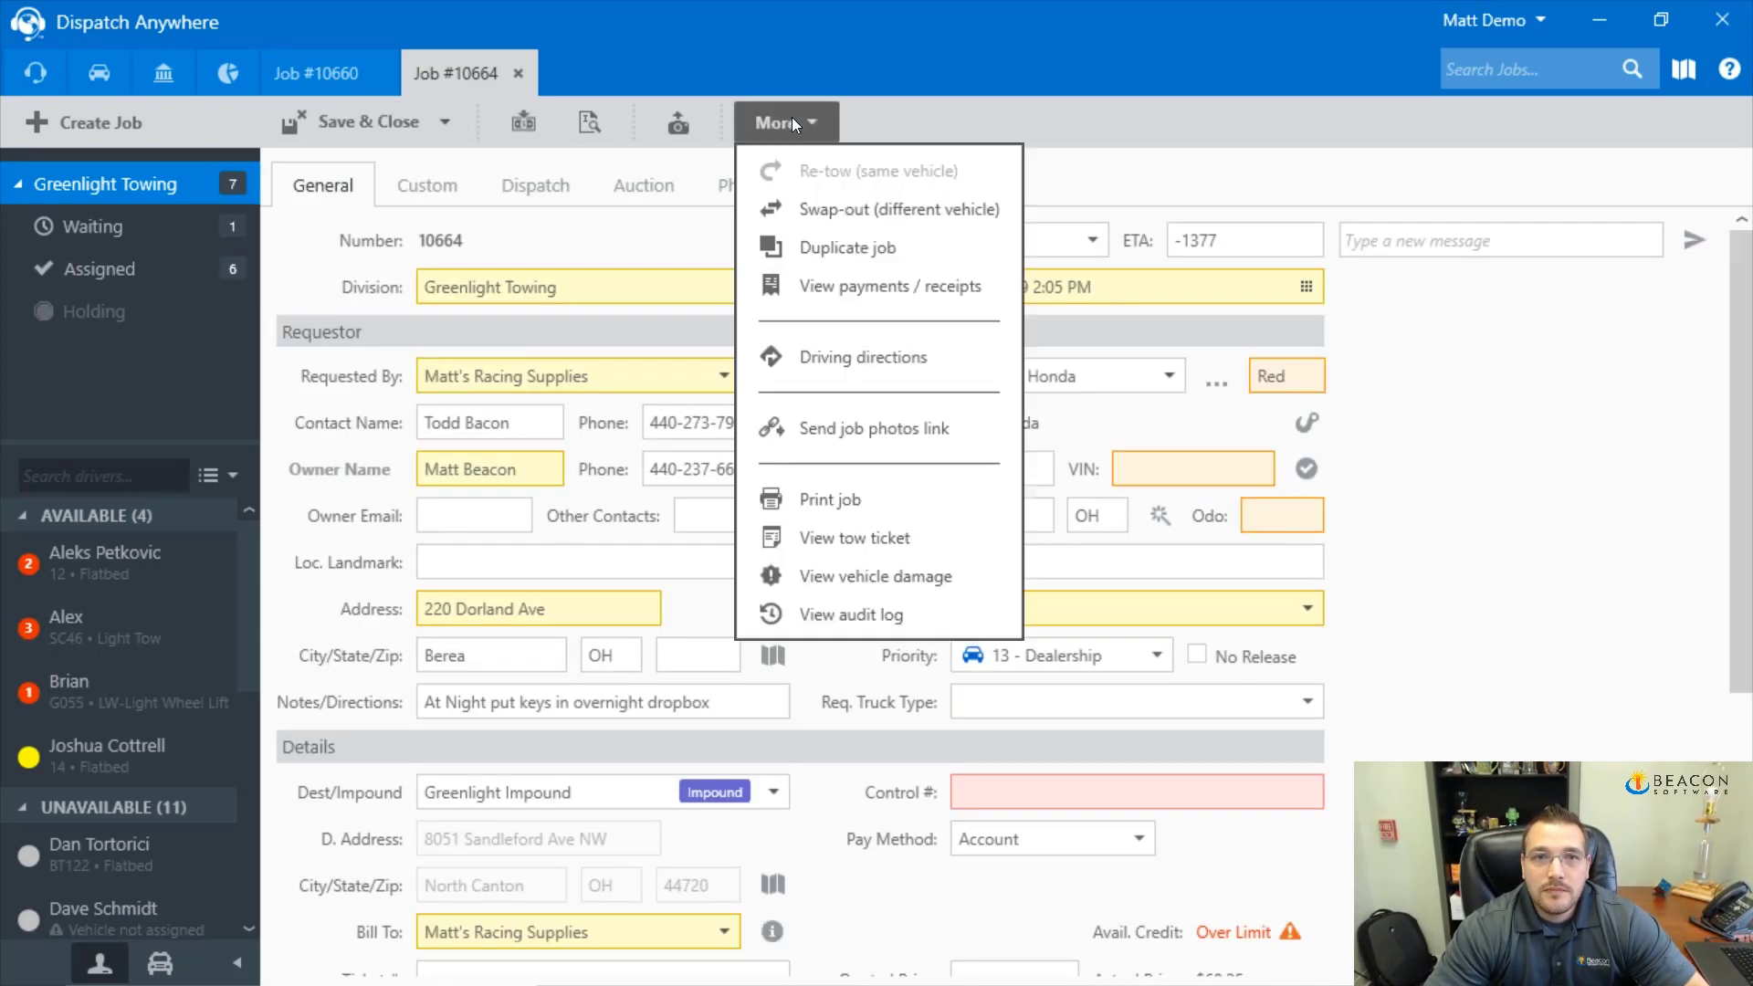
pyautogui.click(858, 239)
pyautogui.click(950, 544)
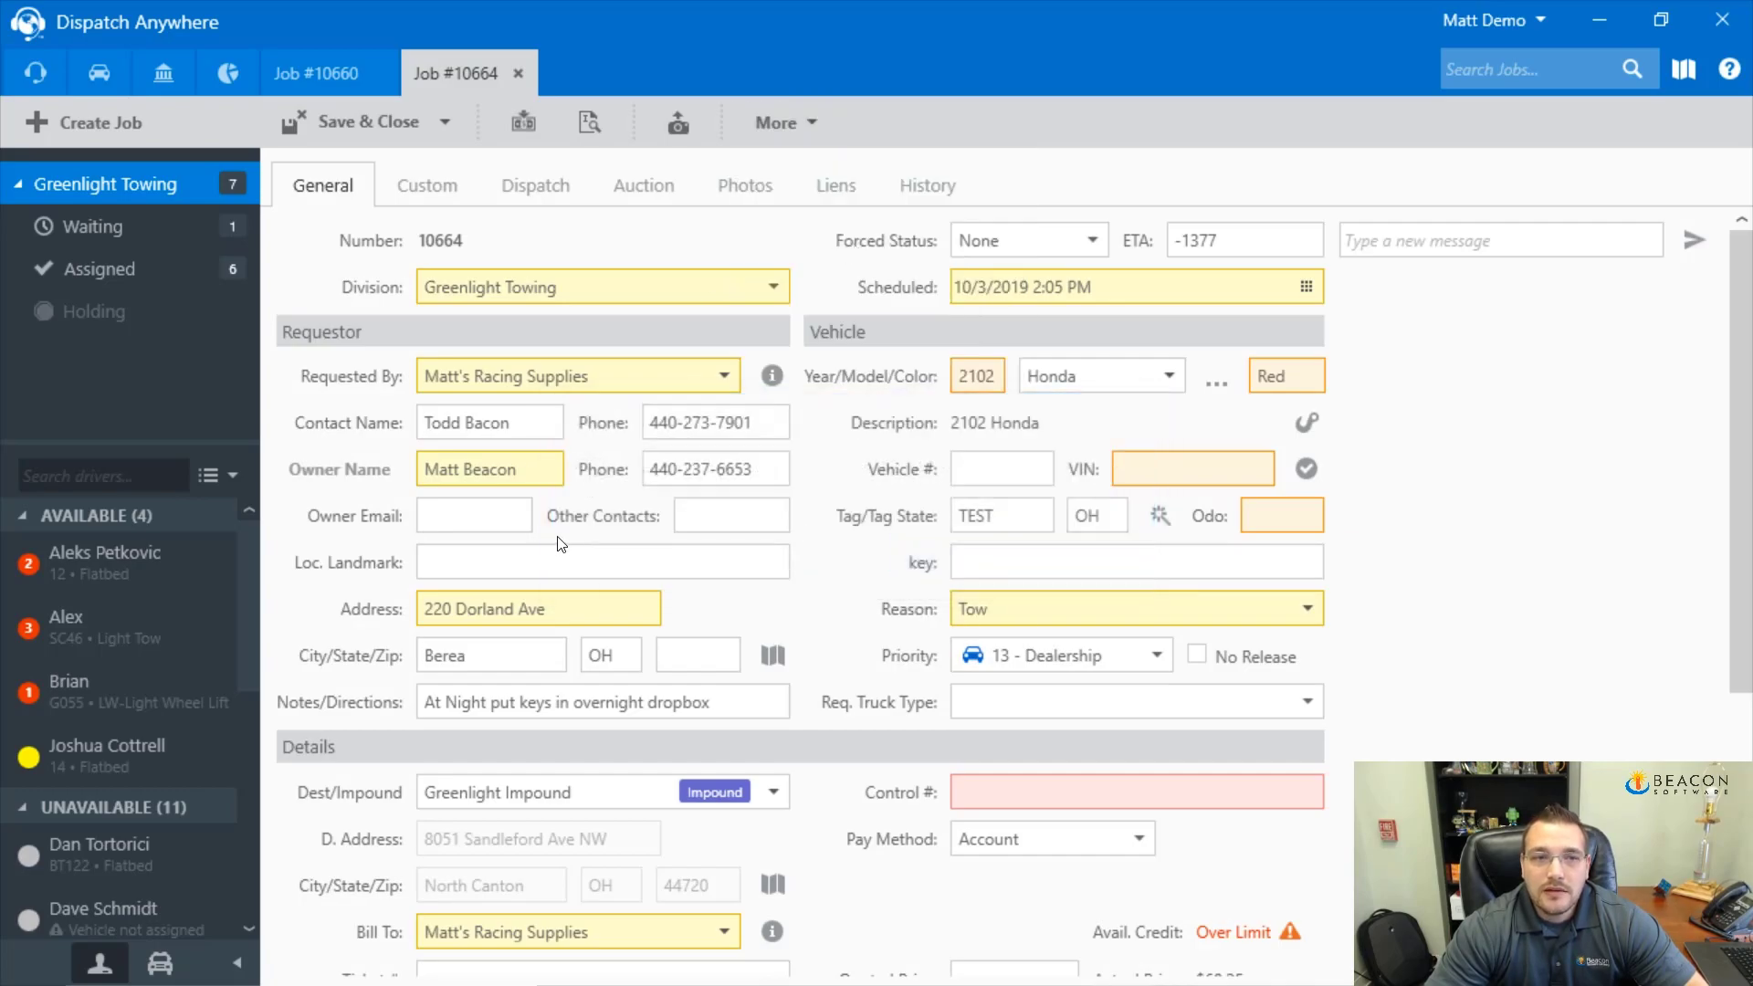
# Set job #10665's vehicle to a black 2000 Ford Mustang RWD
pyautogui.click(1003, 382)
pyautogui.write('2000')
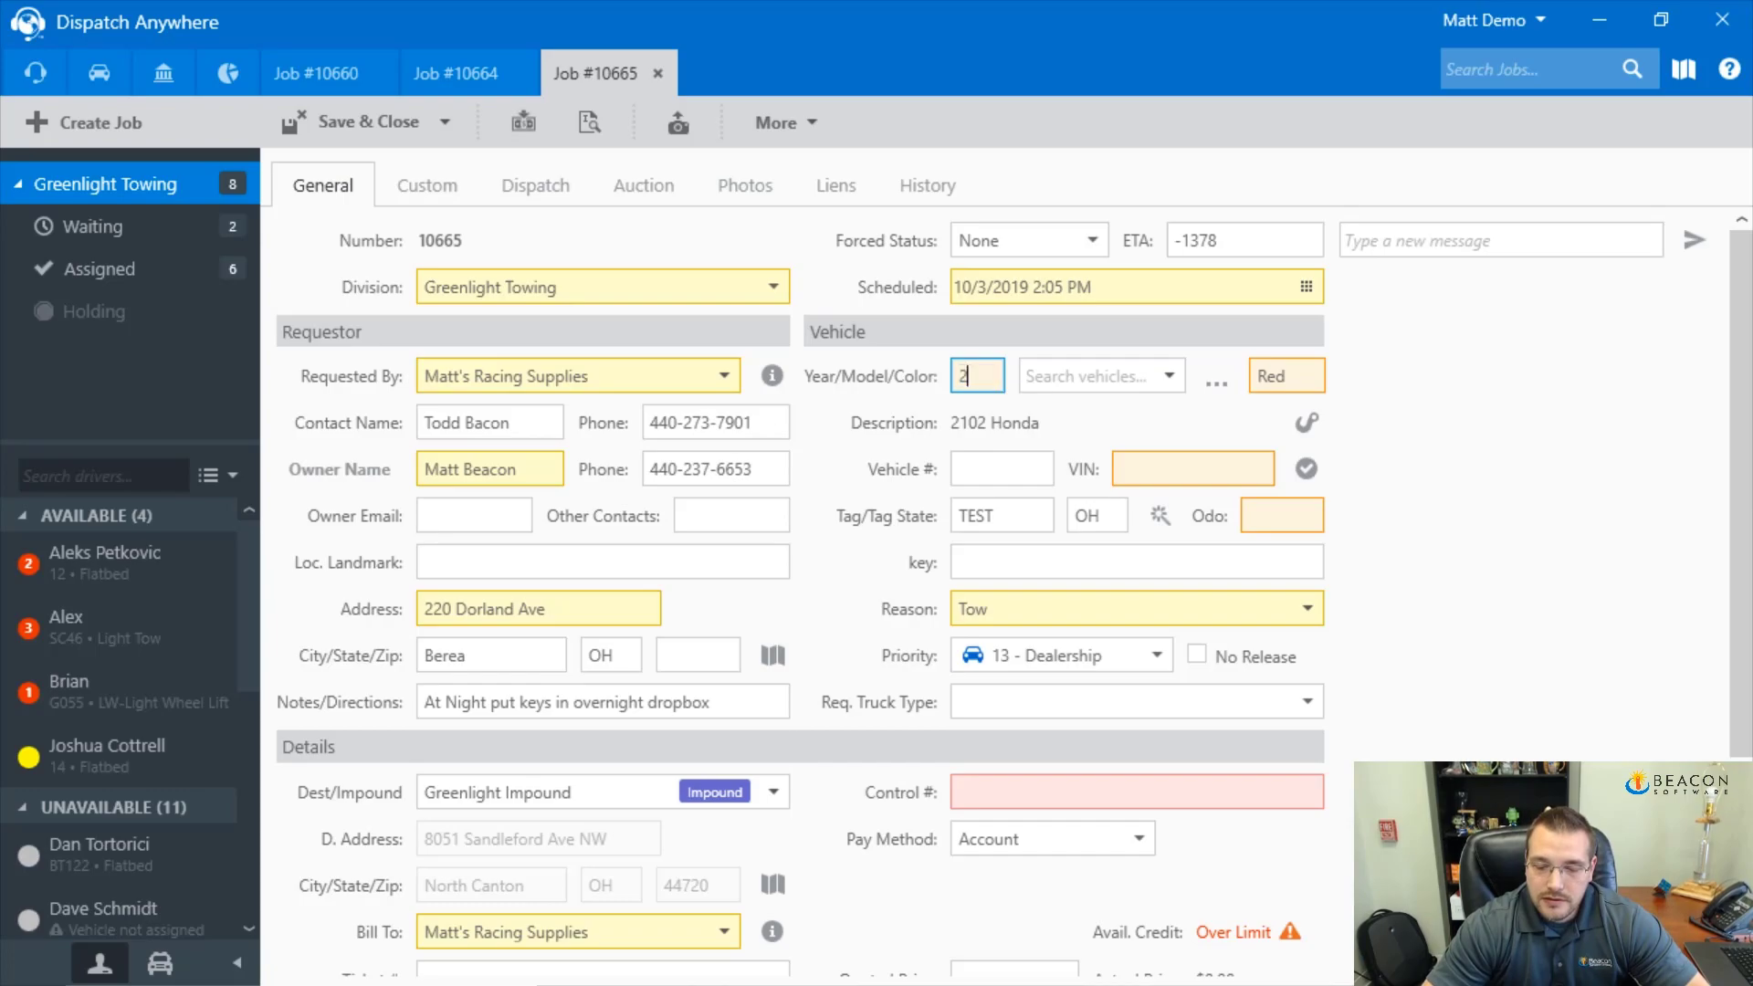
pyautogui.press('Tab')
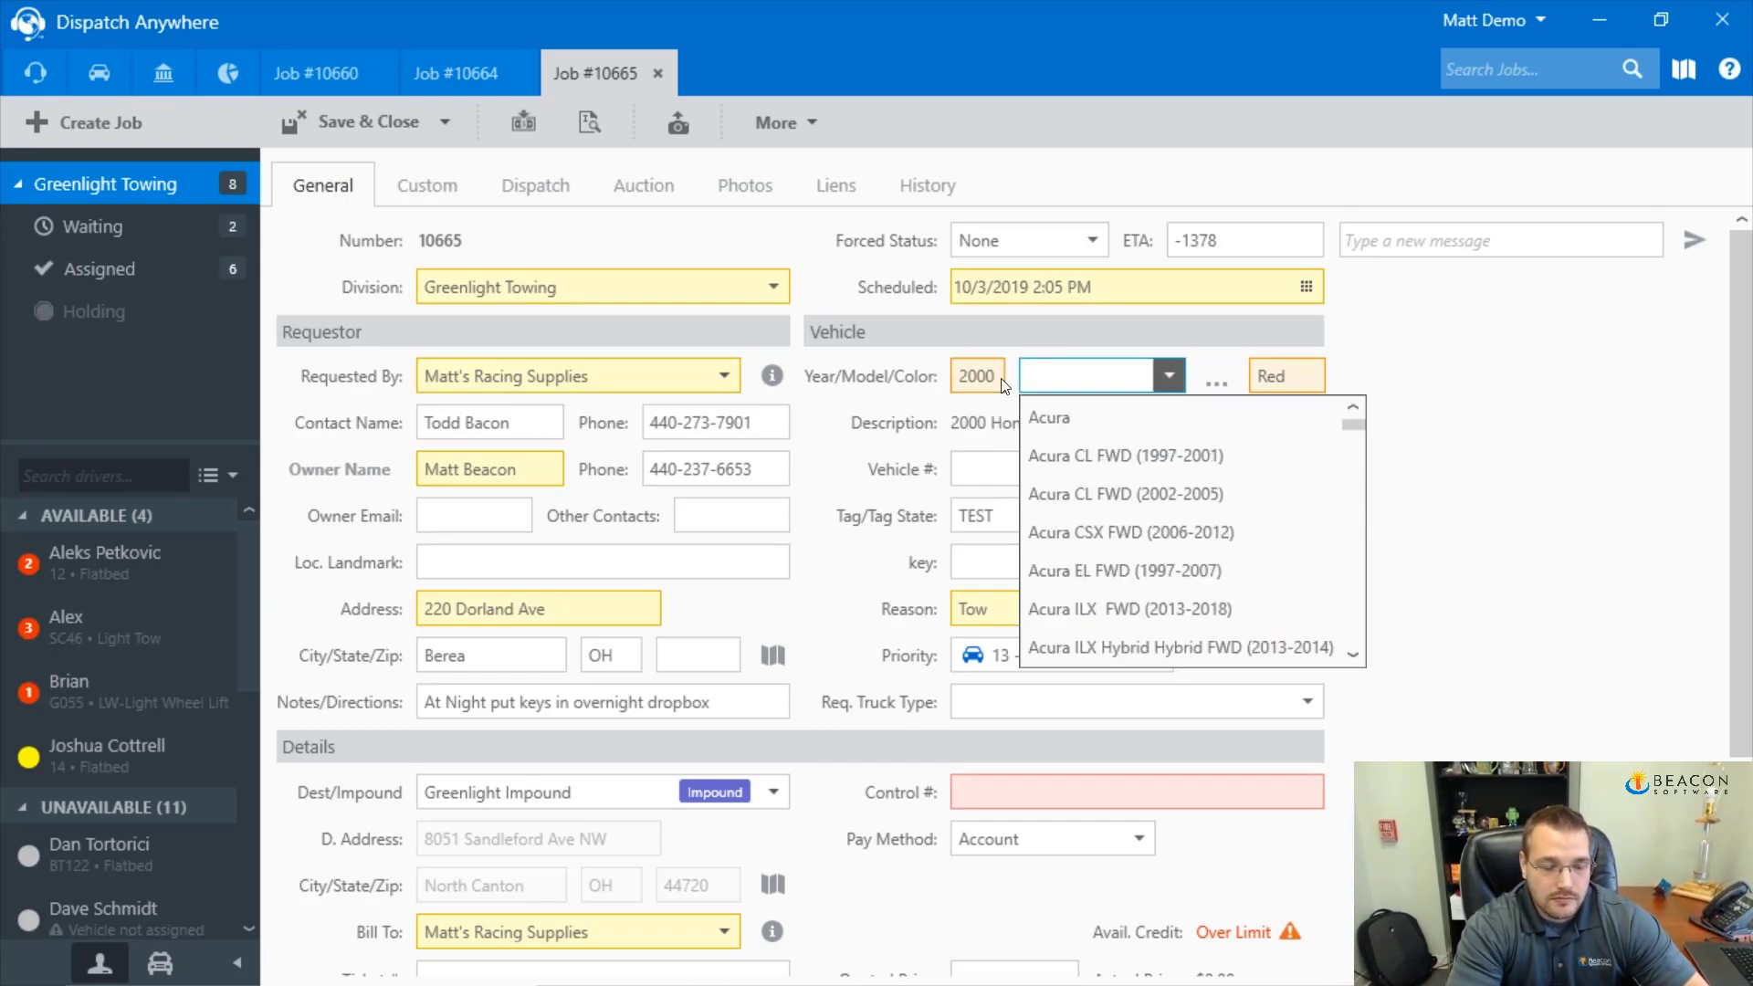
pyautogui.write('must')
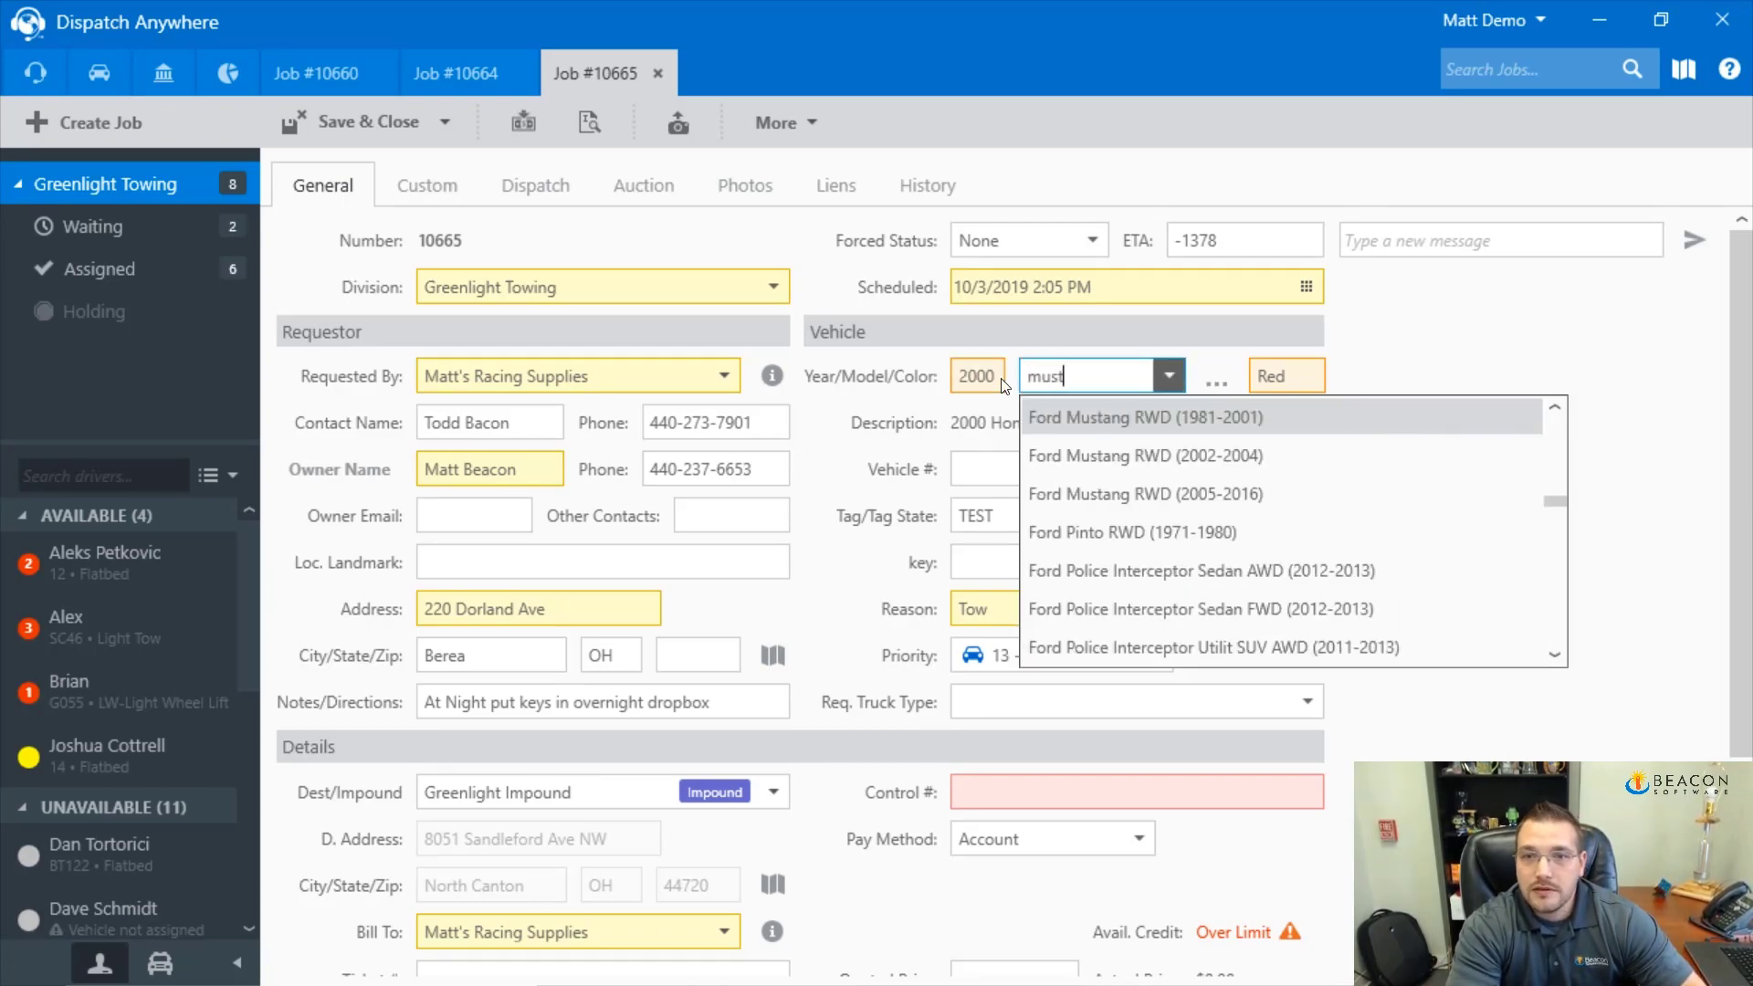
pyautogui.press('Tab')
pyautogui.write('Black')
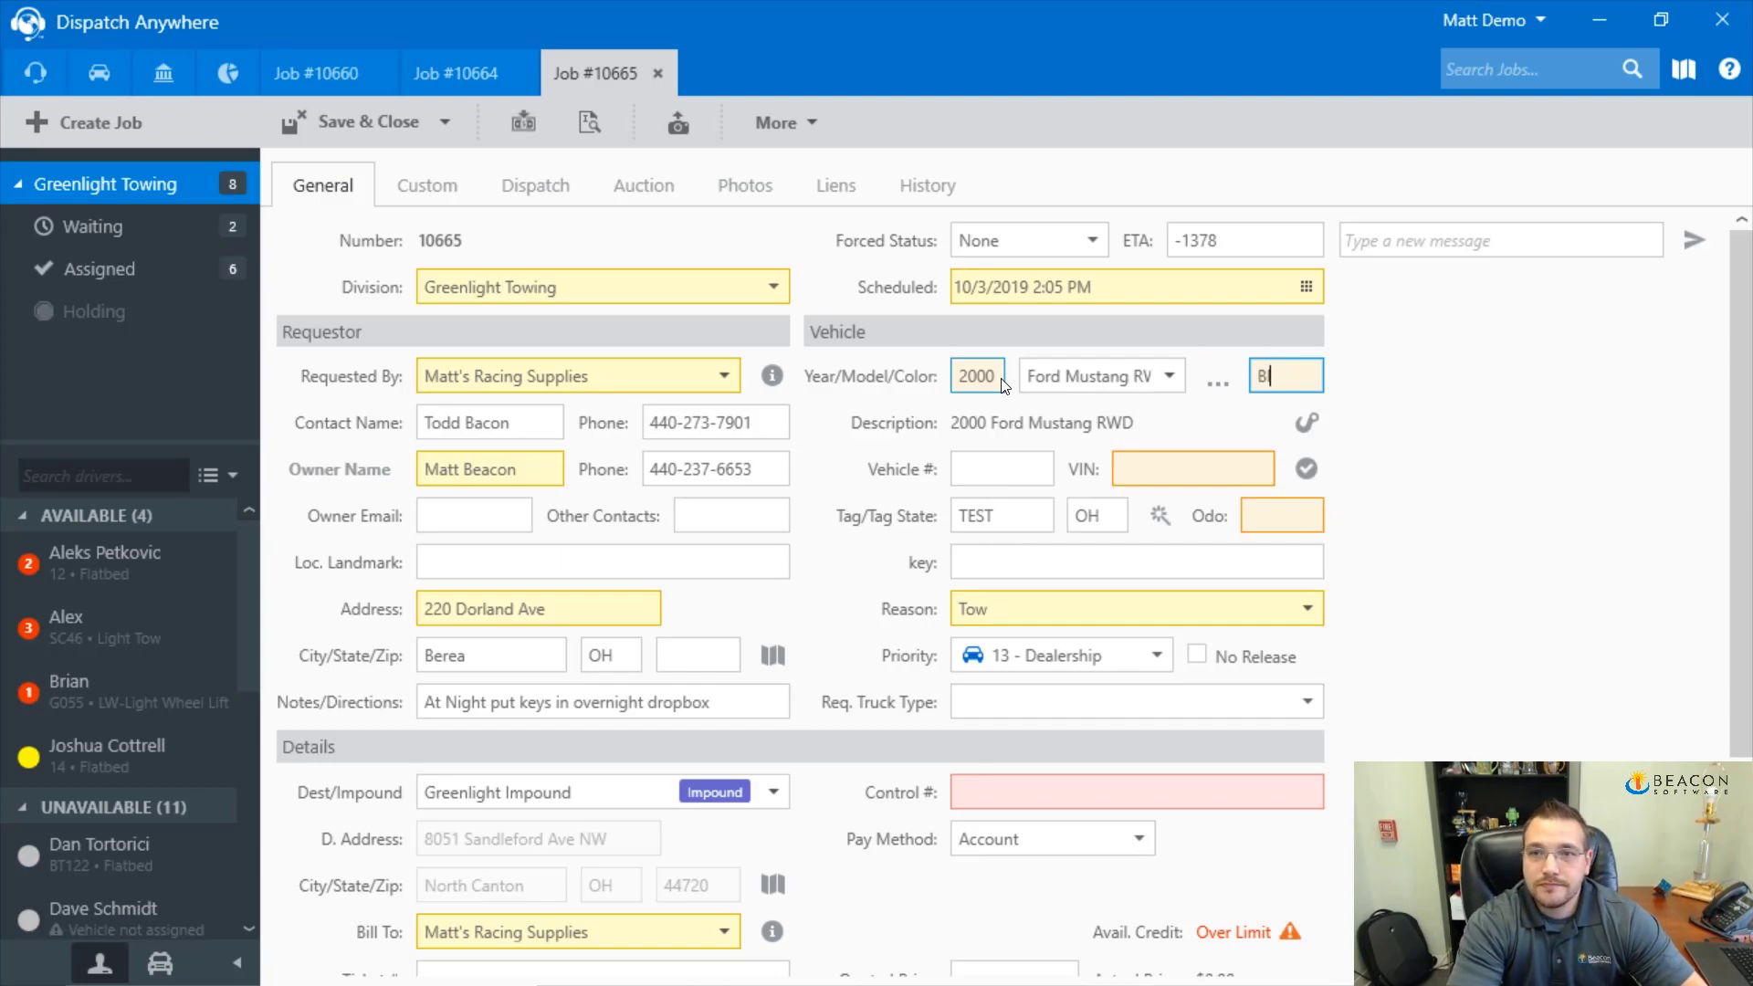
pyautogui.press('Tab')
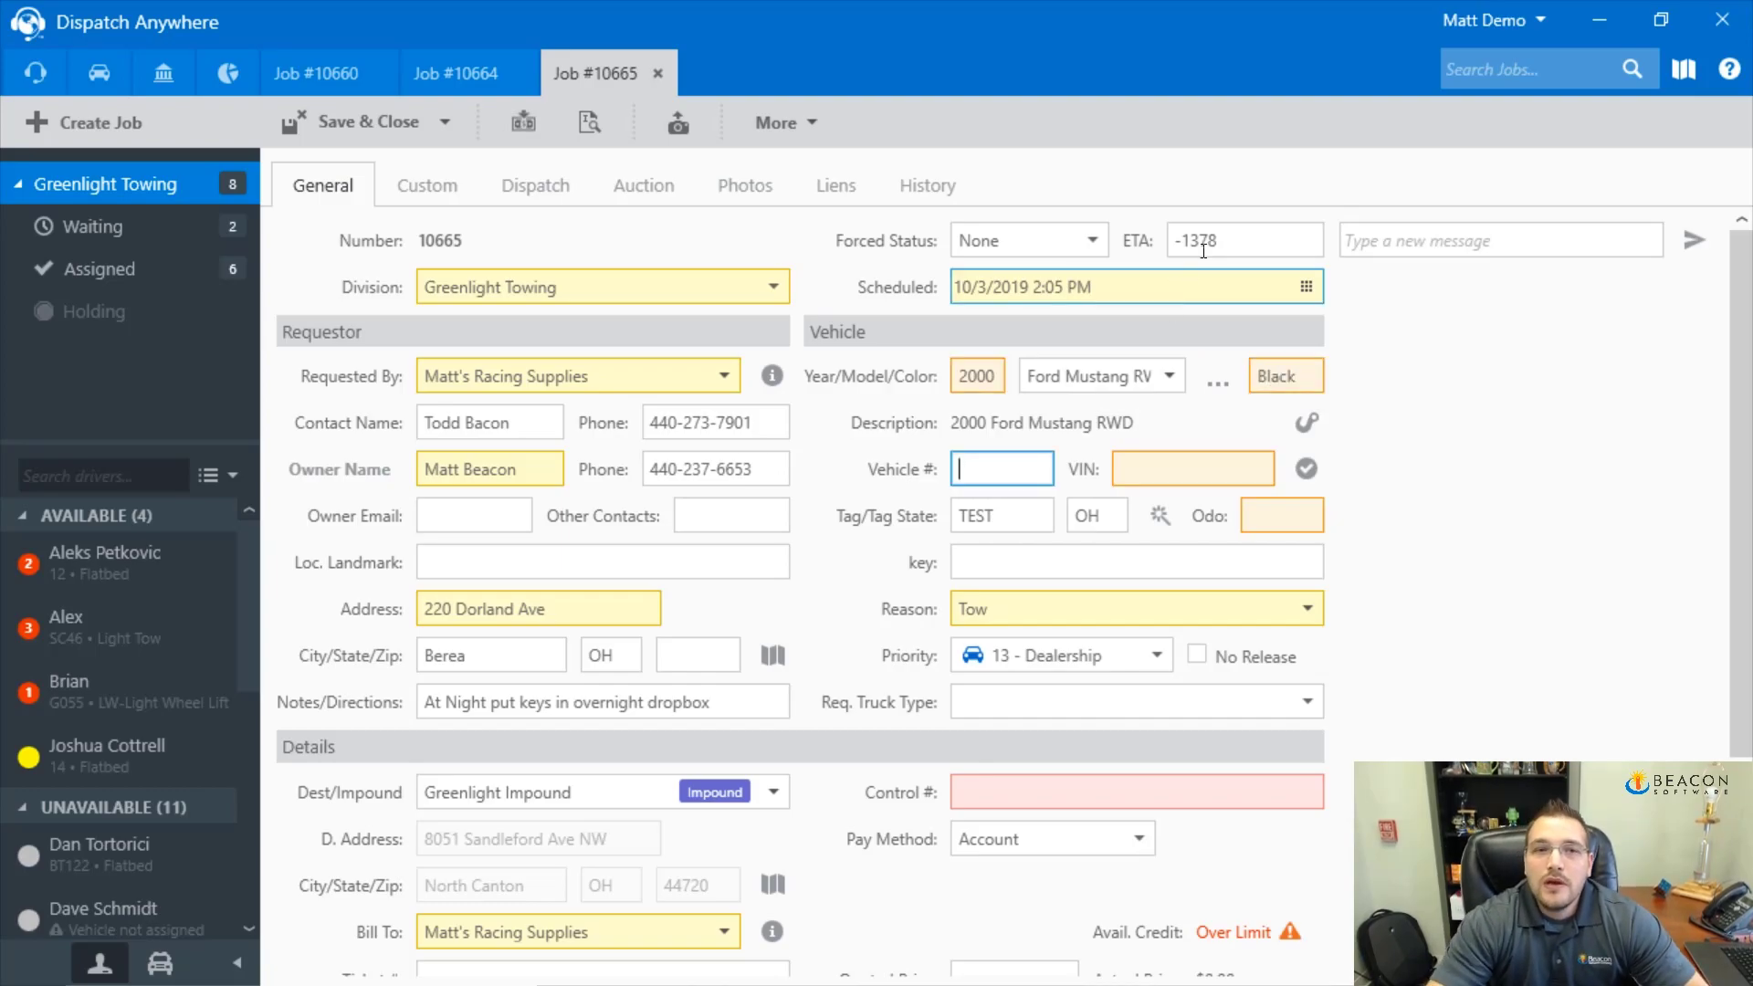
# Add the default Tow, Enroute Miles and Mileage services to job #10665
pyautogui.scroll(-3, 464, 781)
pyautogui.click(464, 781)
pyautogui.scroll(-2, 588, 791)
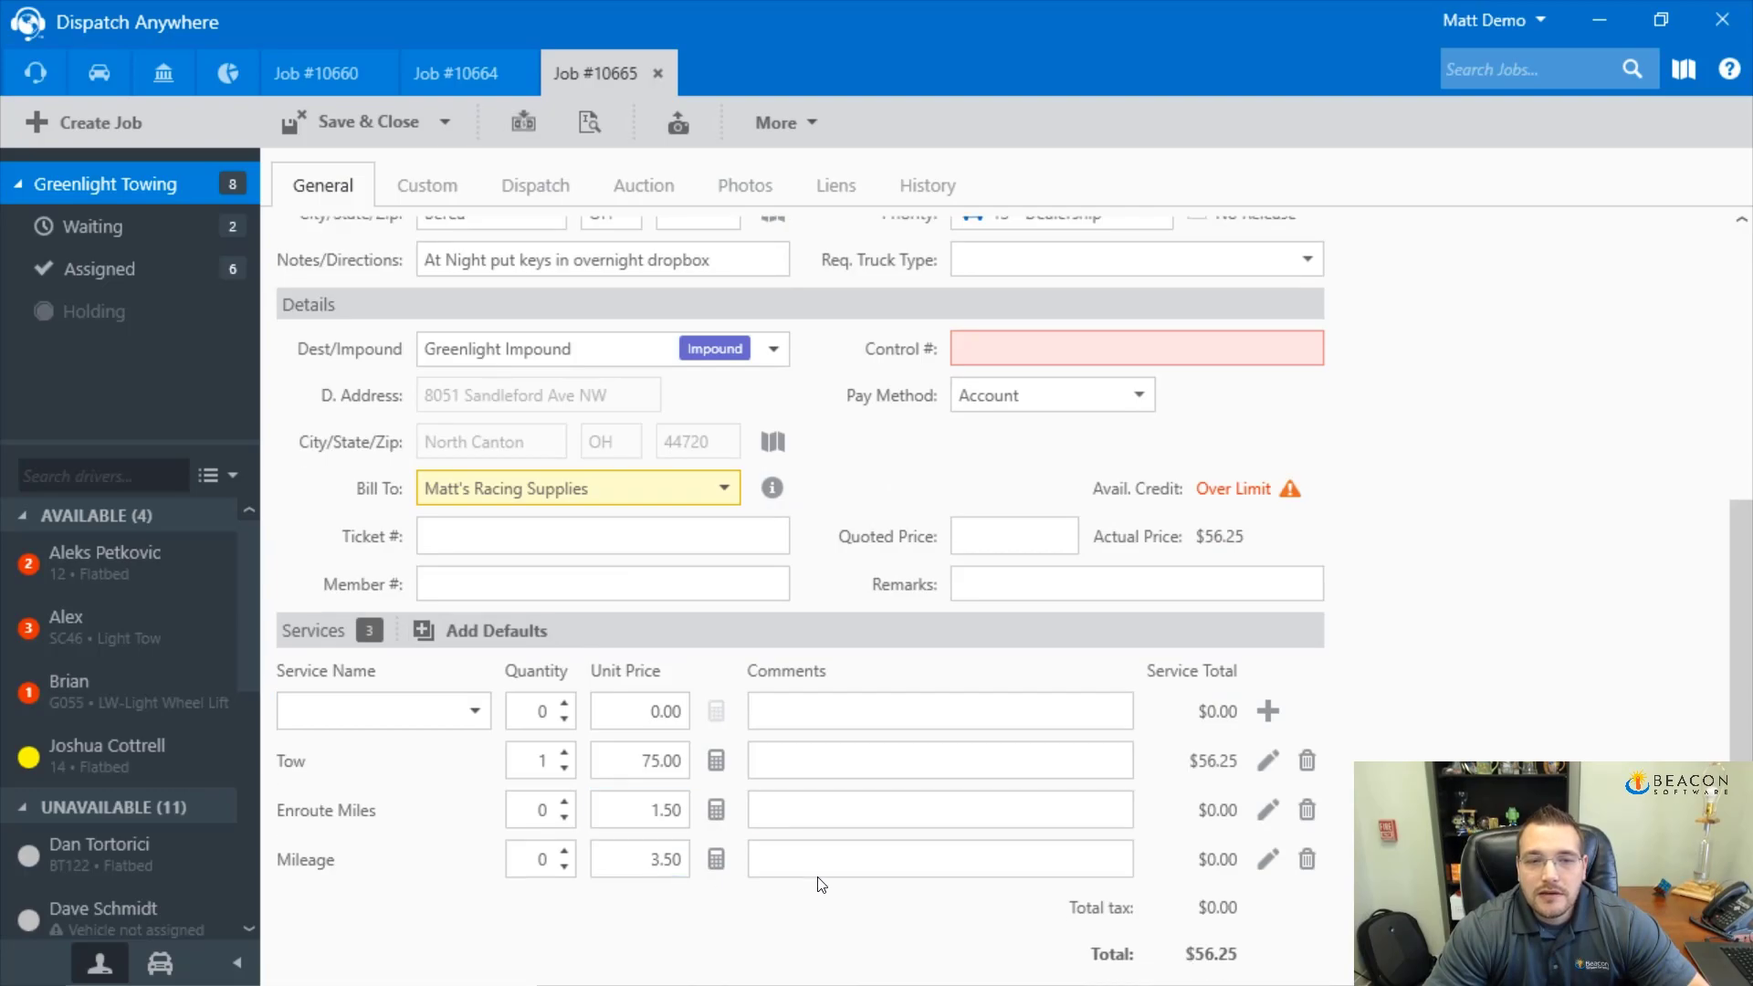
pyautogui.scroll(5, 436, 508)
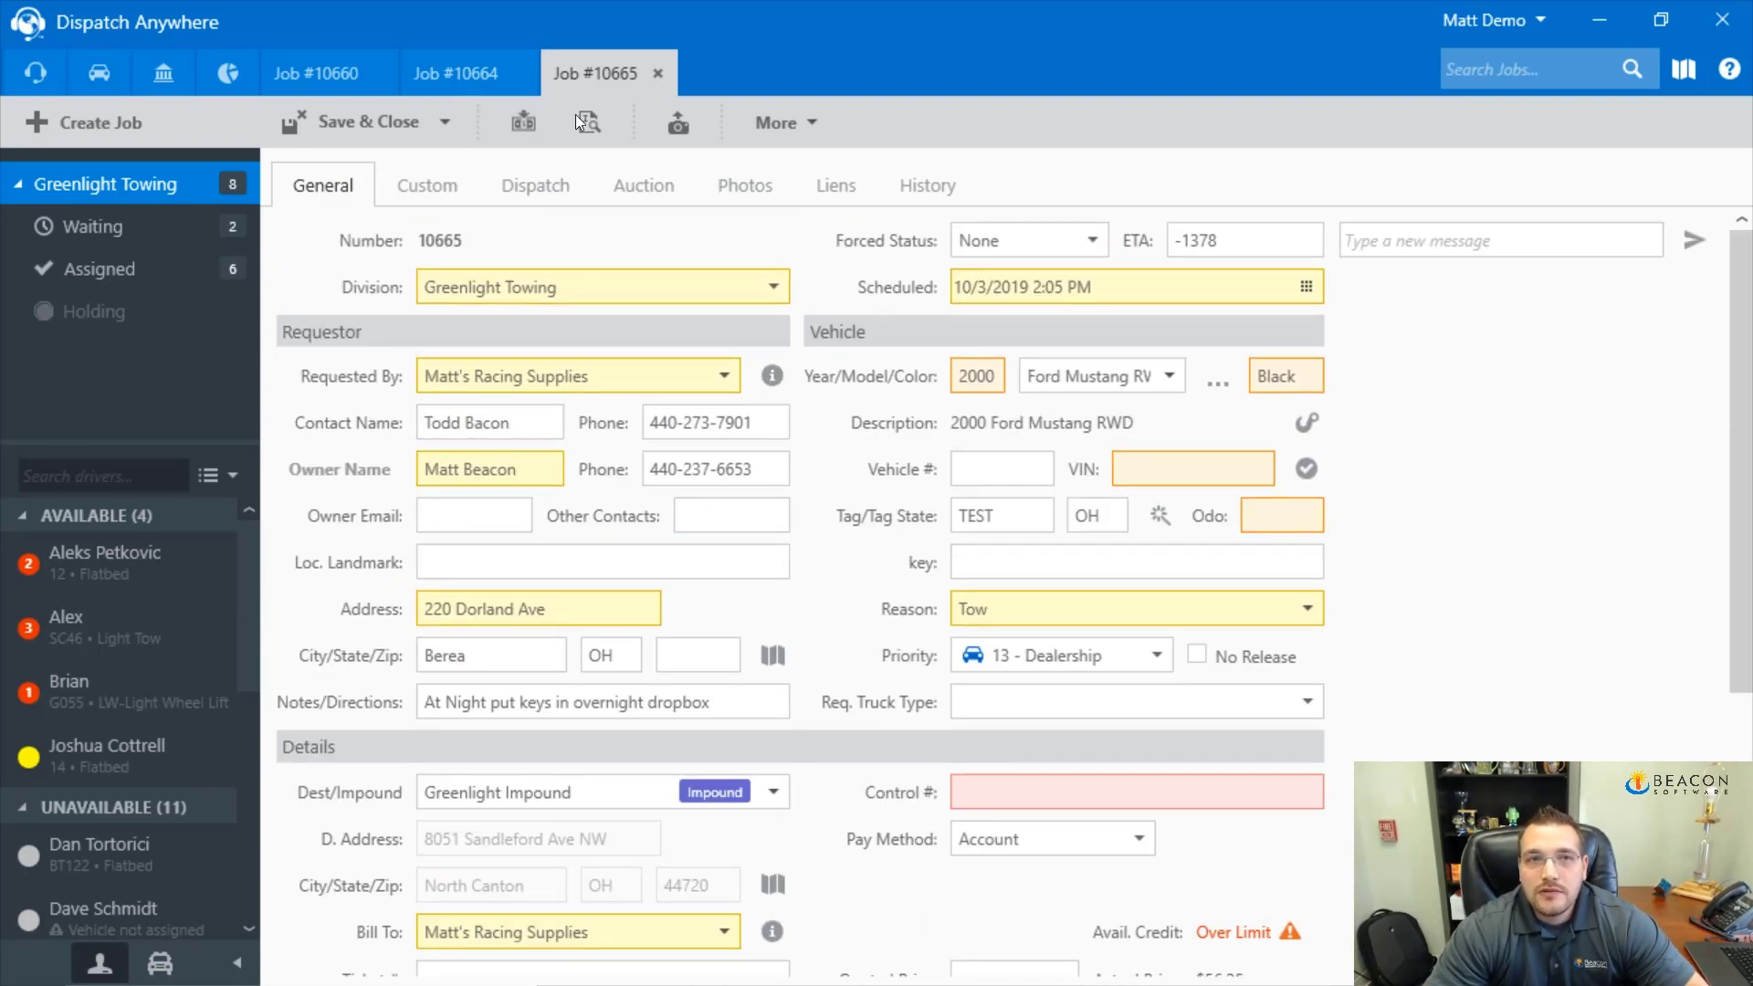
# Switch back to impounded job 10660 and show its extra actions, including re-tow and swap-out
pyautogui.click(463, 78)
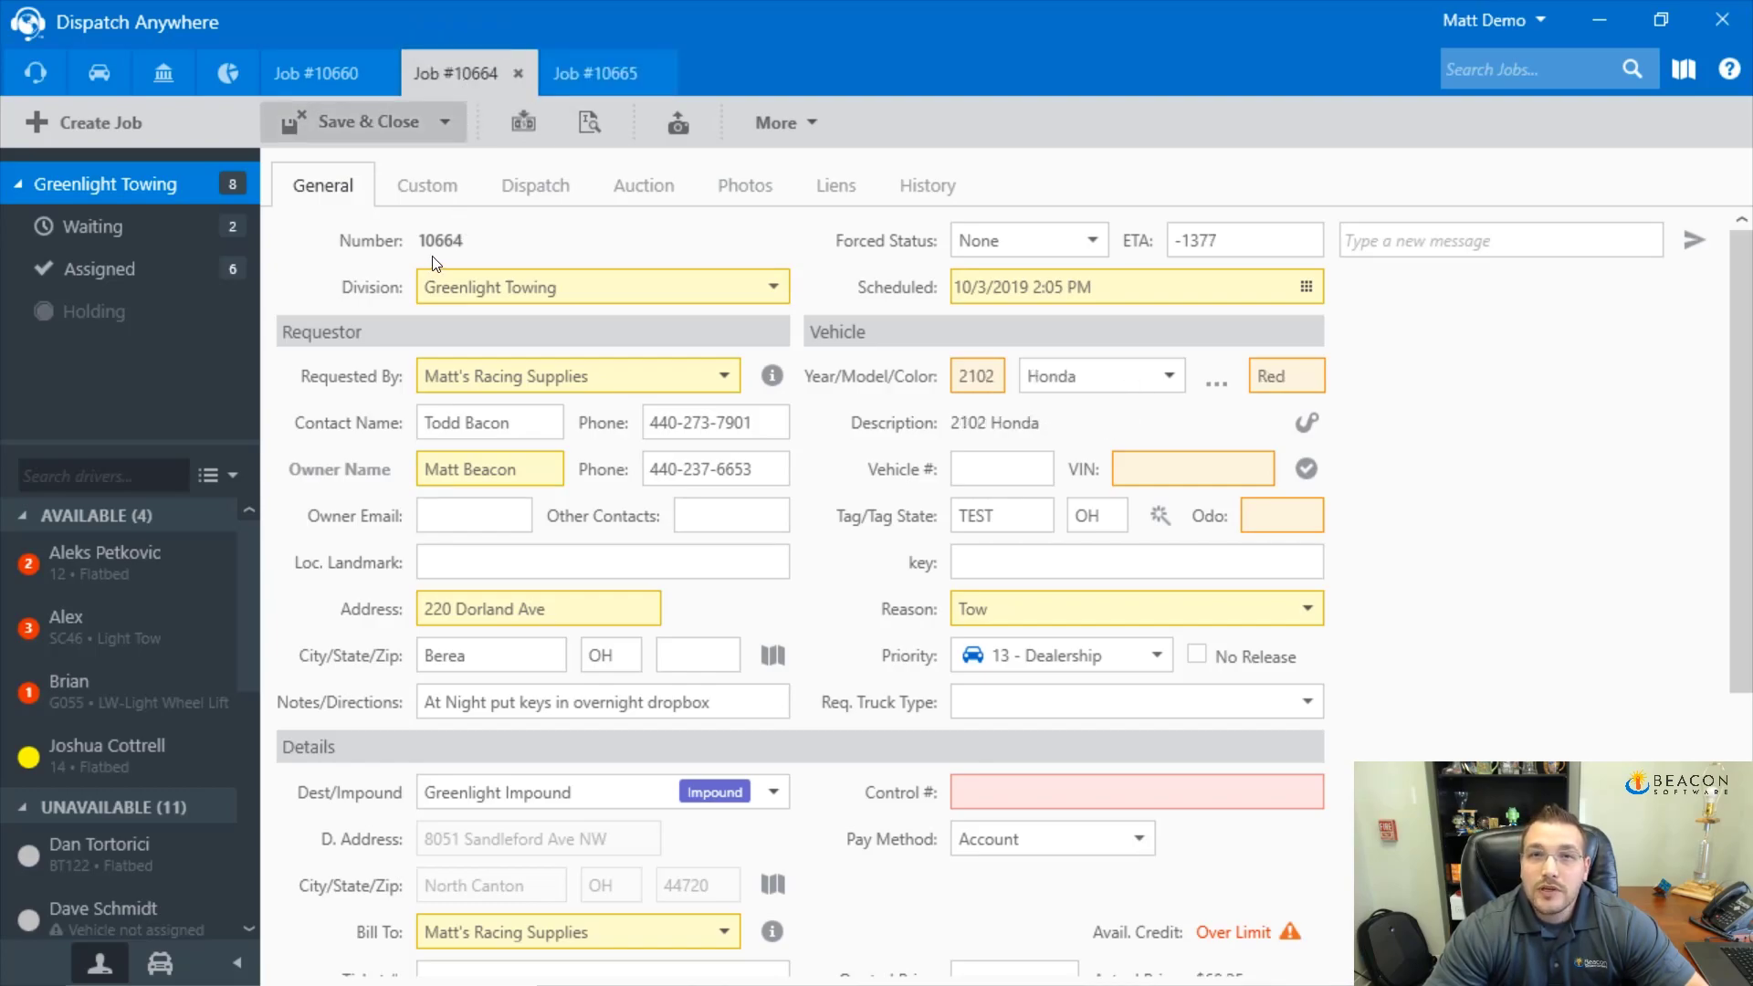
pyautogui.click(309, 65)
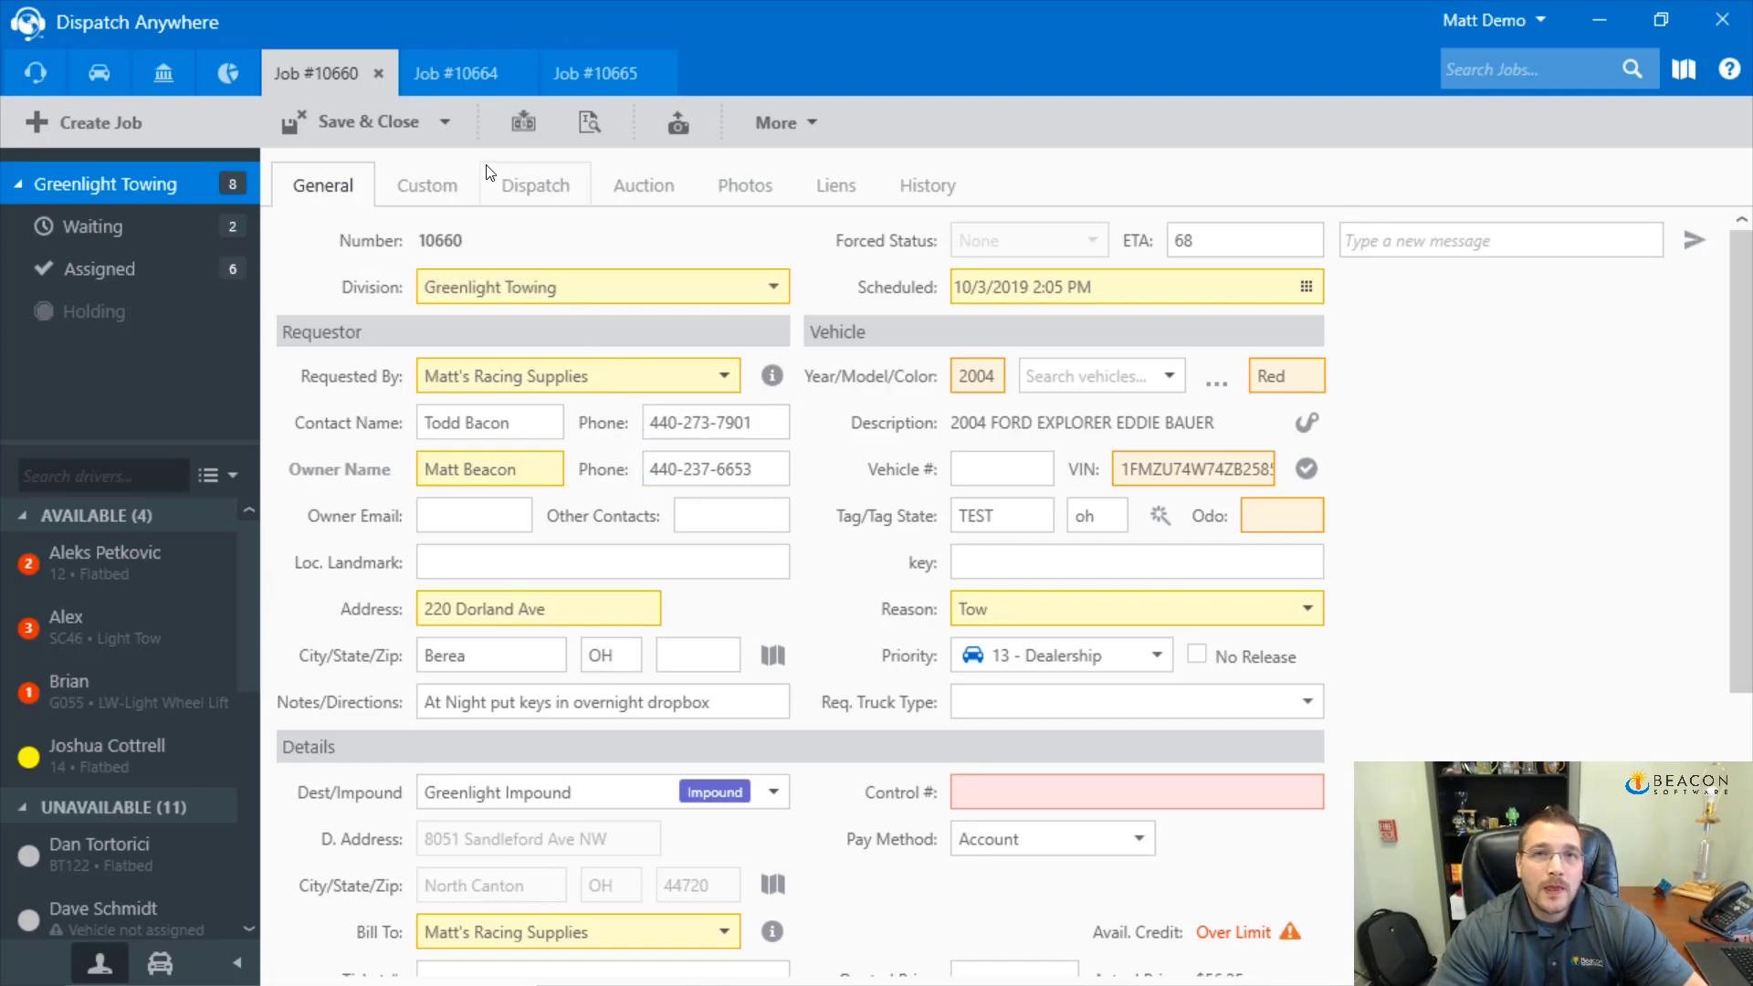
pyautogui.click(772, 123)
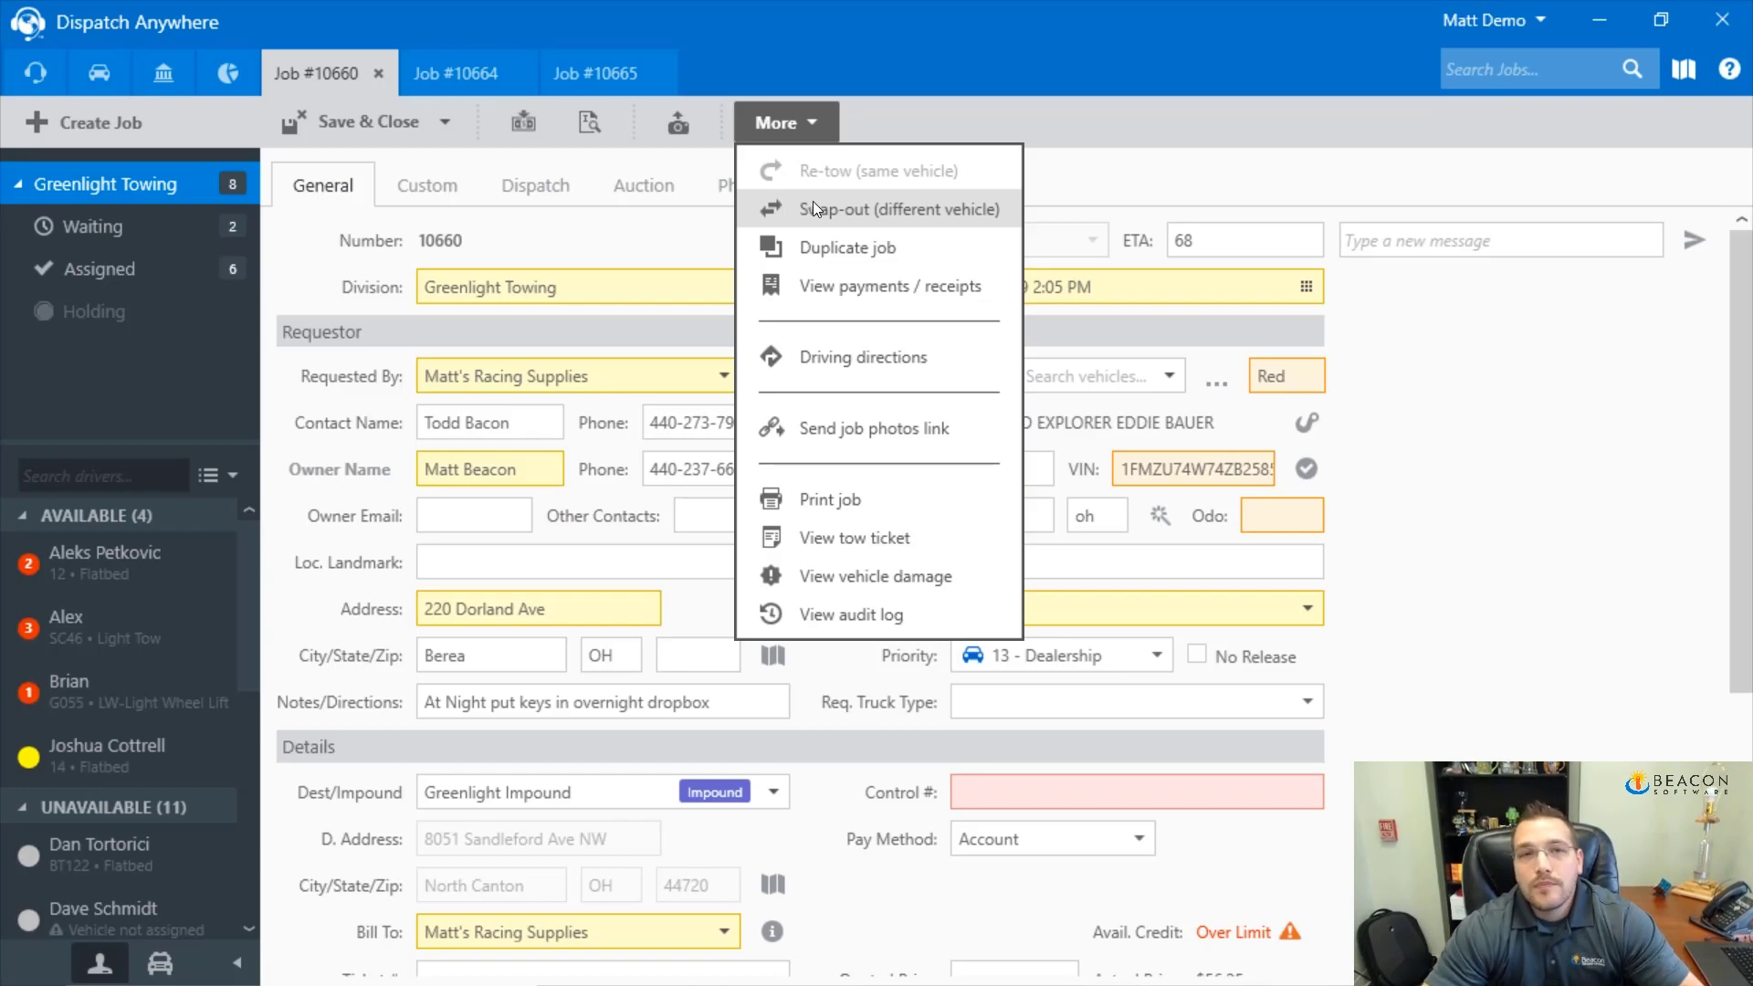
# Close jobs 10665 and 10664 without saving changes
pyautogui.click(791, 53)
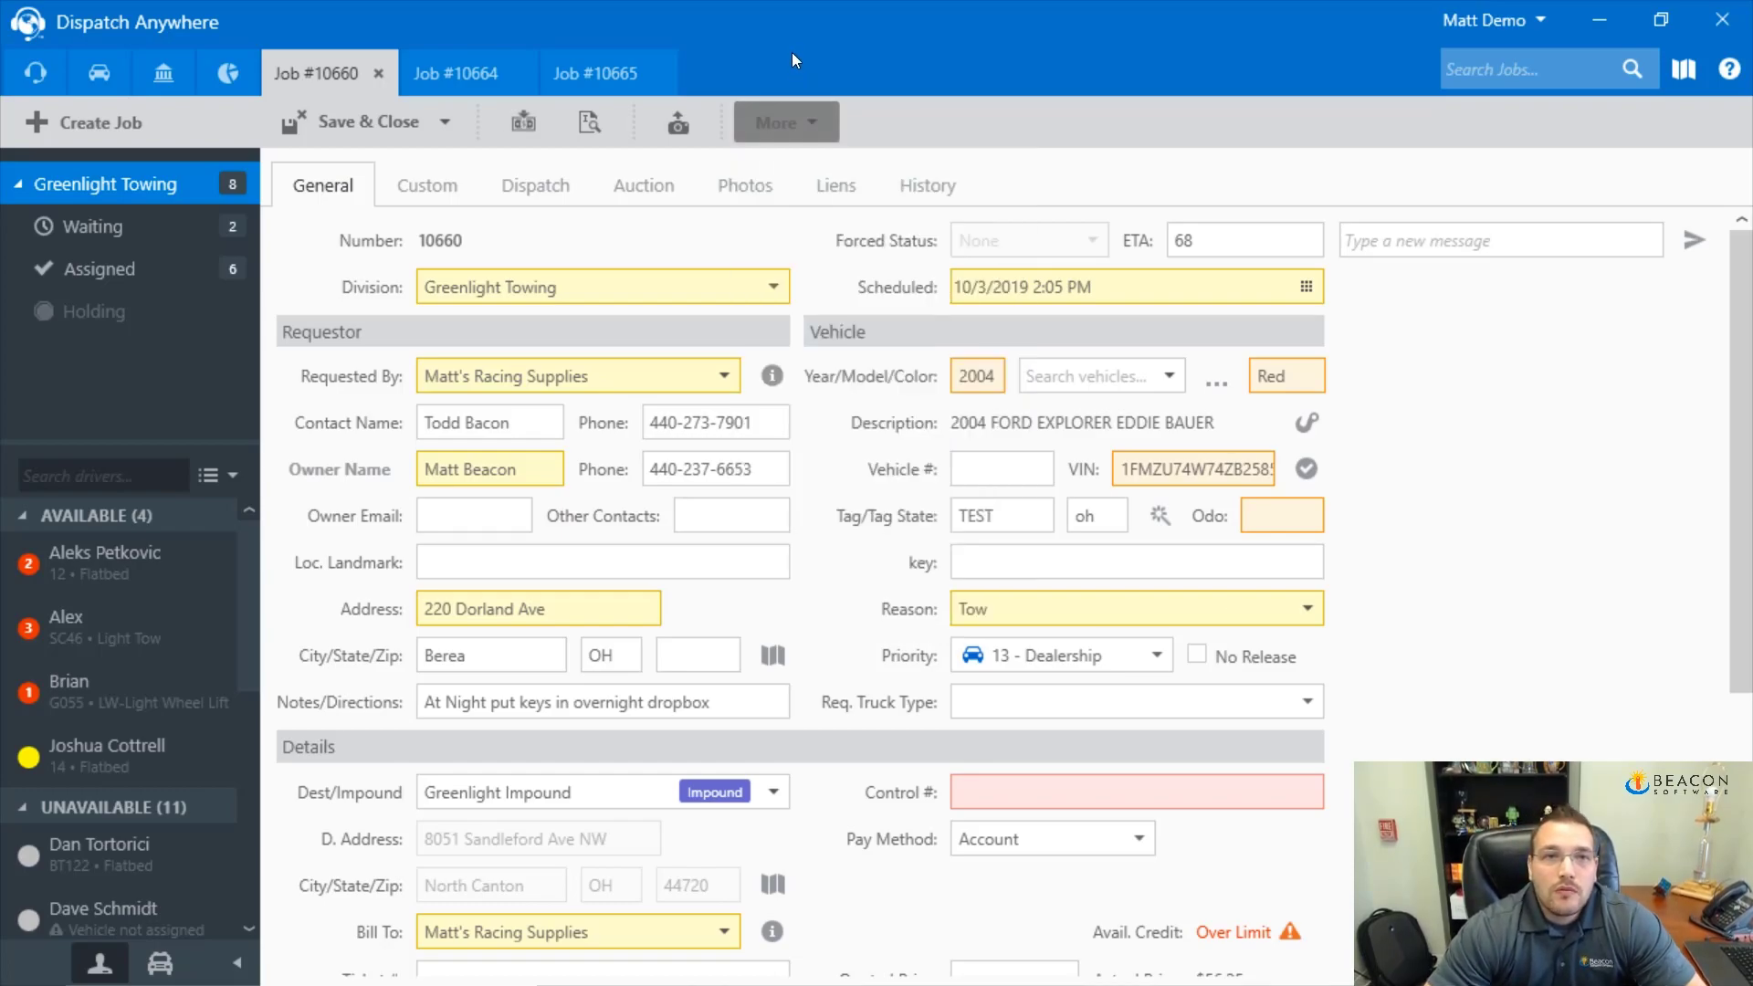
pyautogui.click(637, 81)
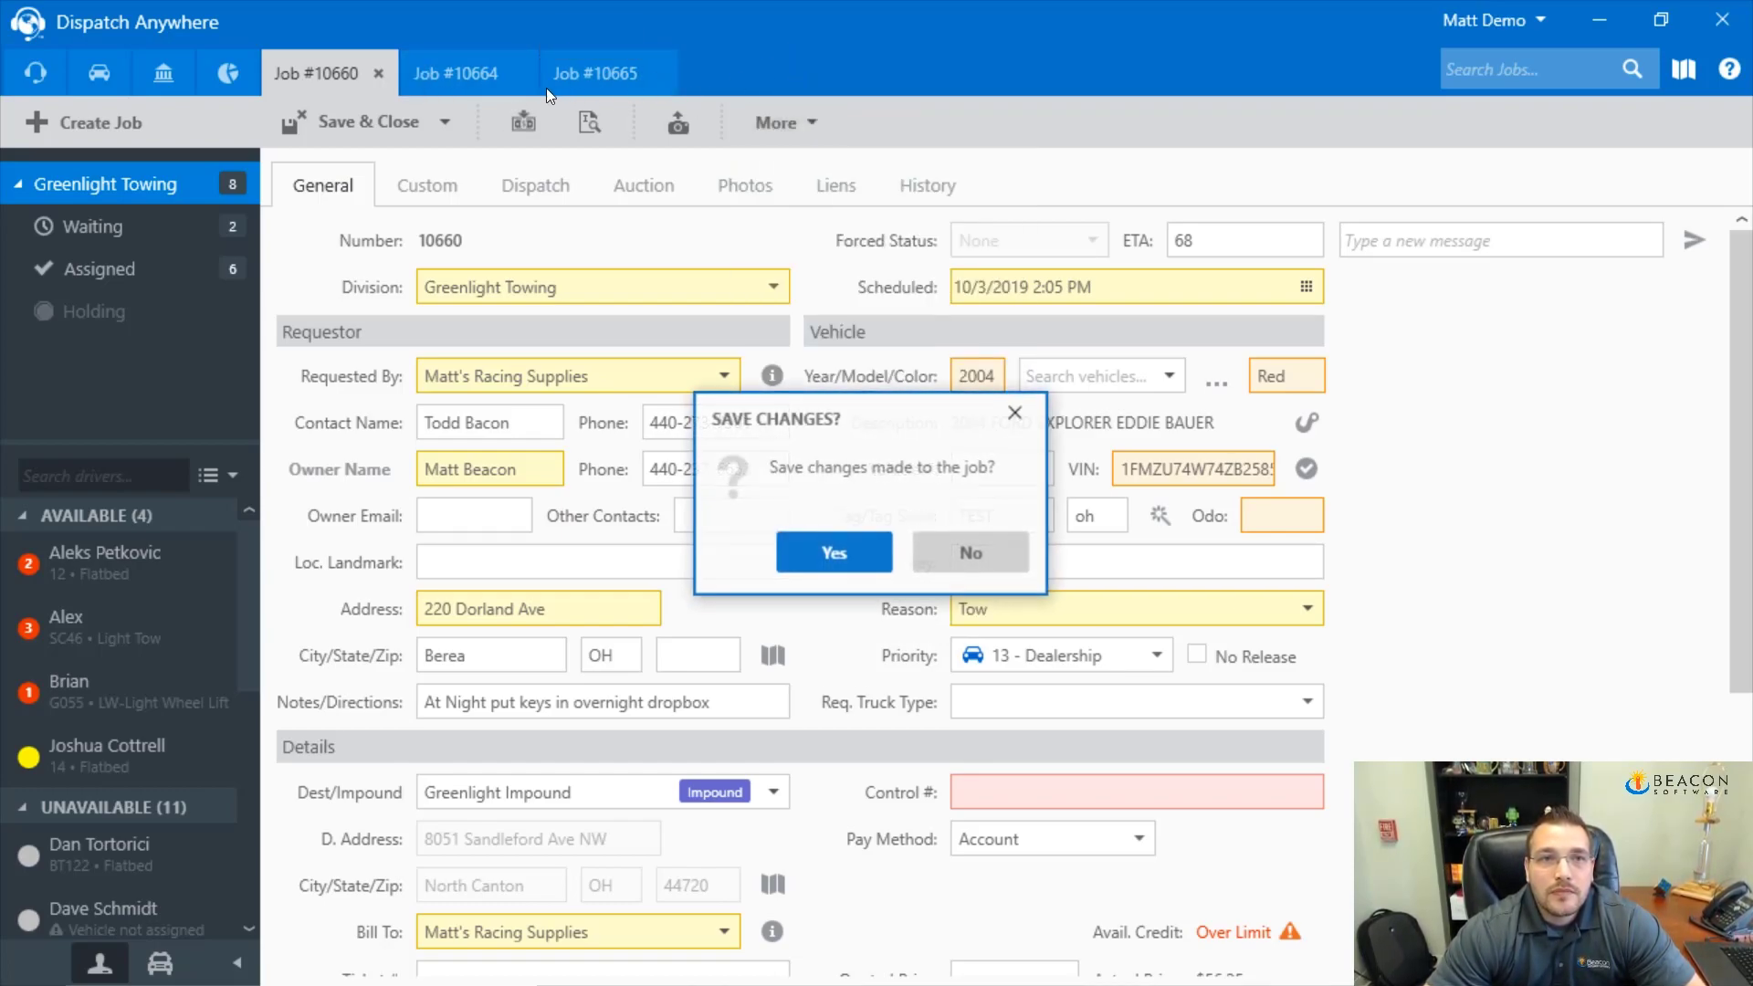
pyautogui.click(495, 82)
pyautogui.click(357, 82)
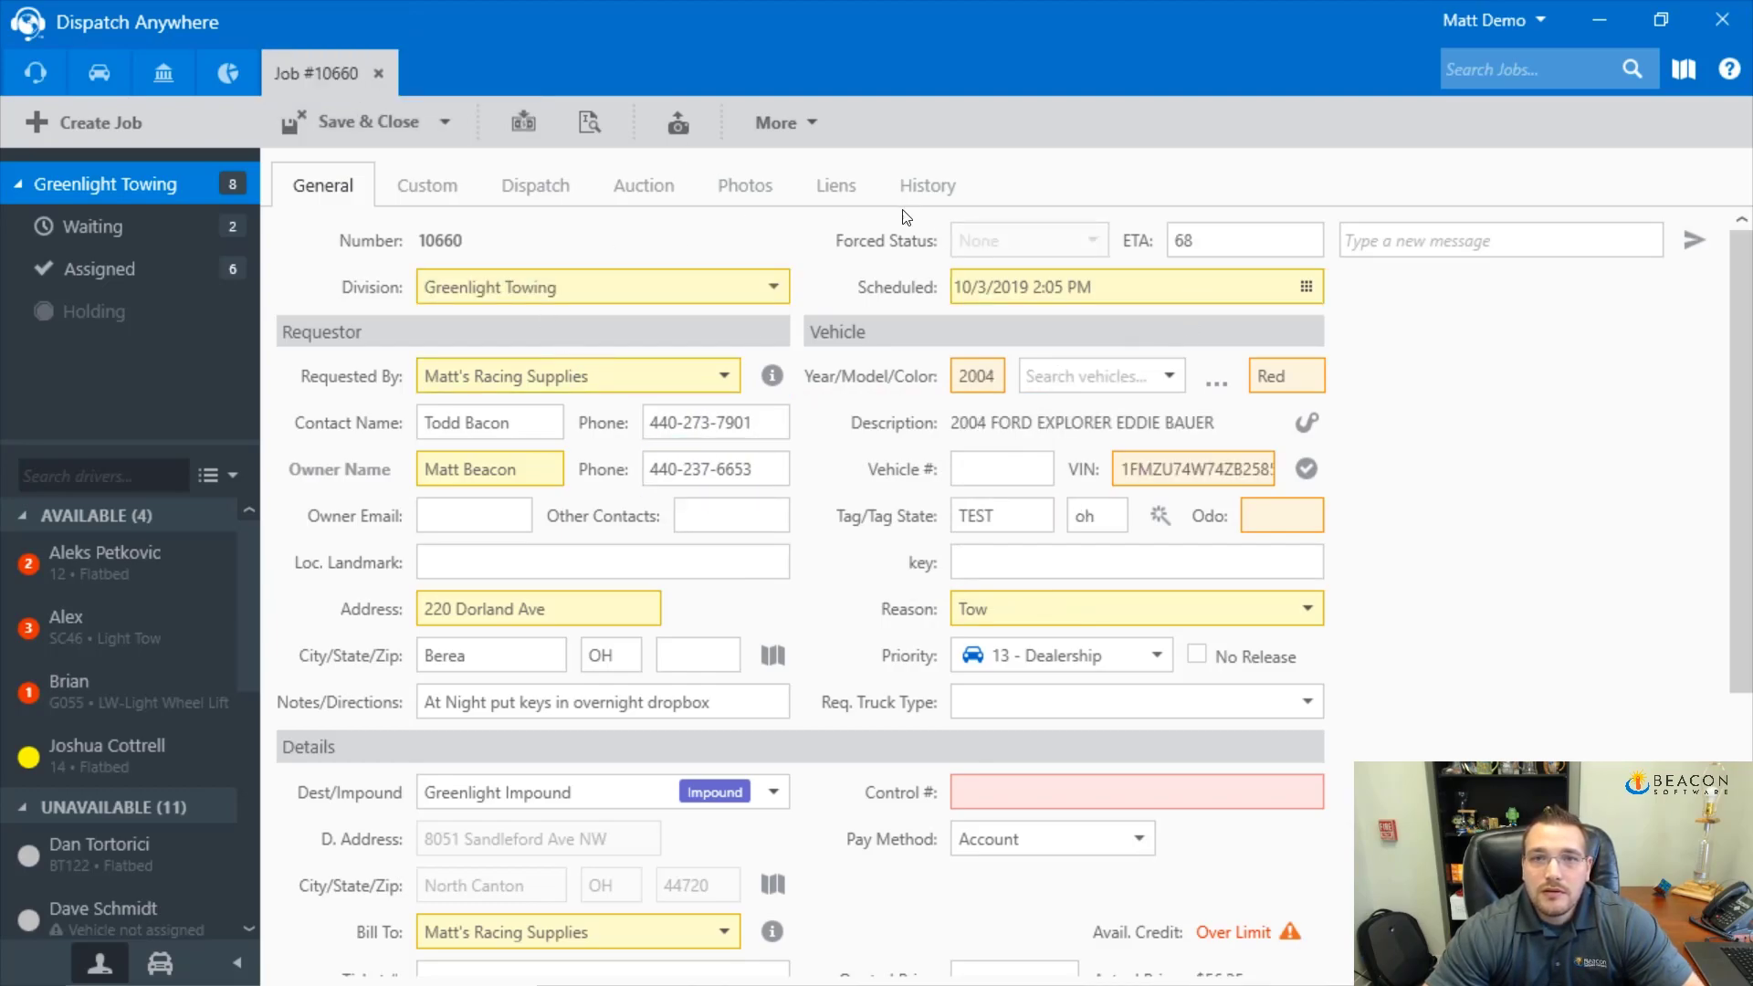
# Create a swap-out (different vehicle) job from job 10660 and confirm
pyautogui.click(792, 132)
pyautogui.click(845, 212)
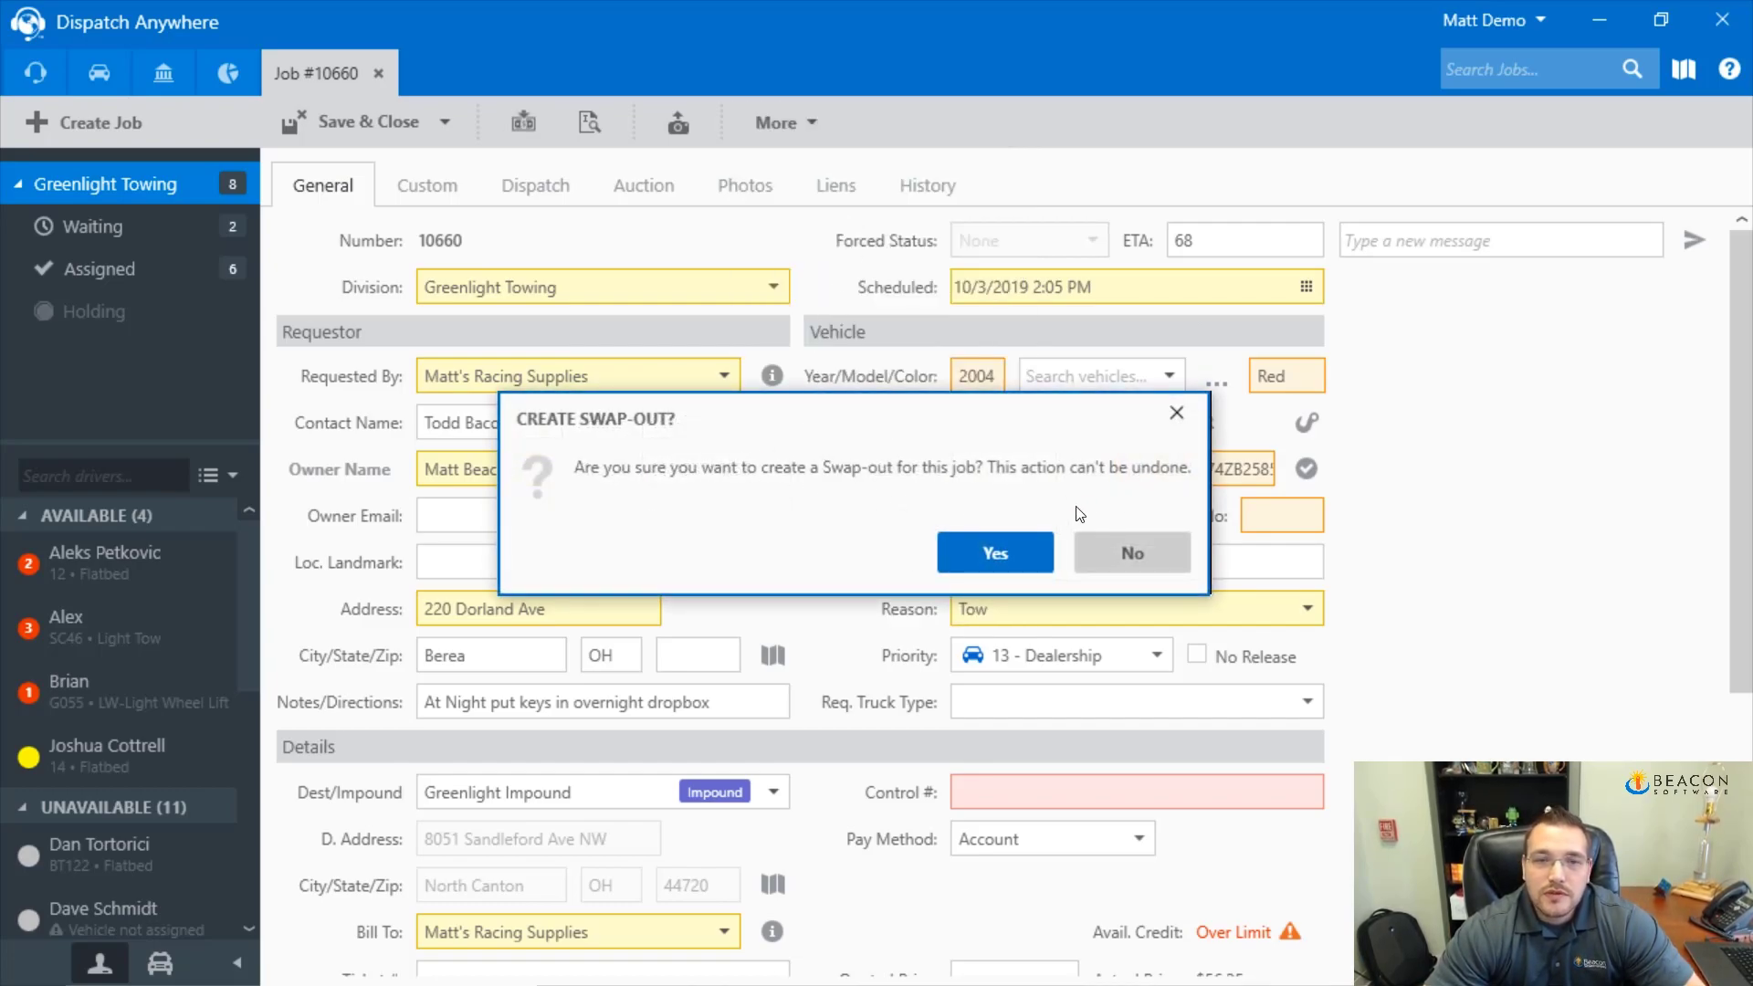
pyautogui.click(1026, 548)
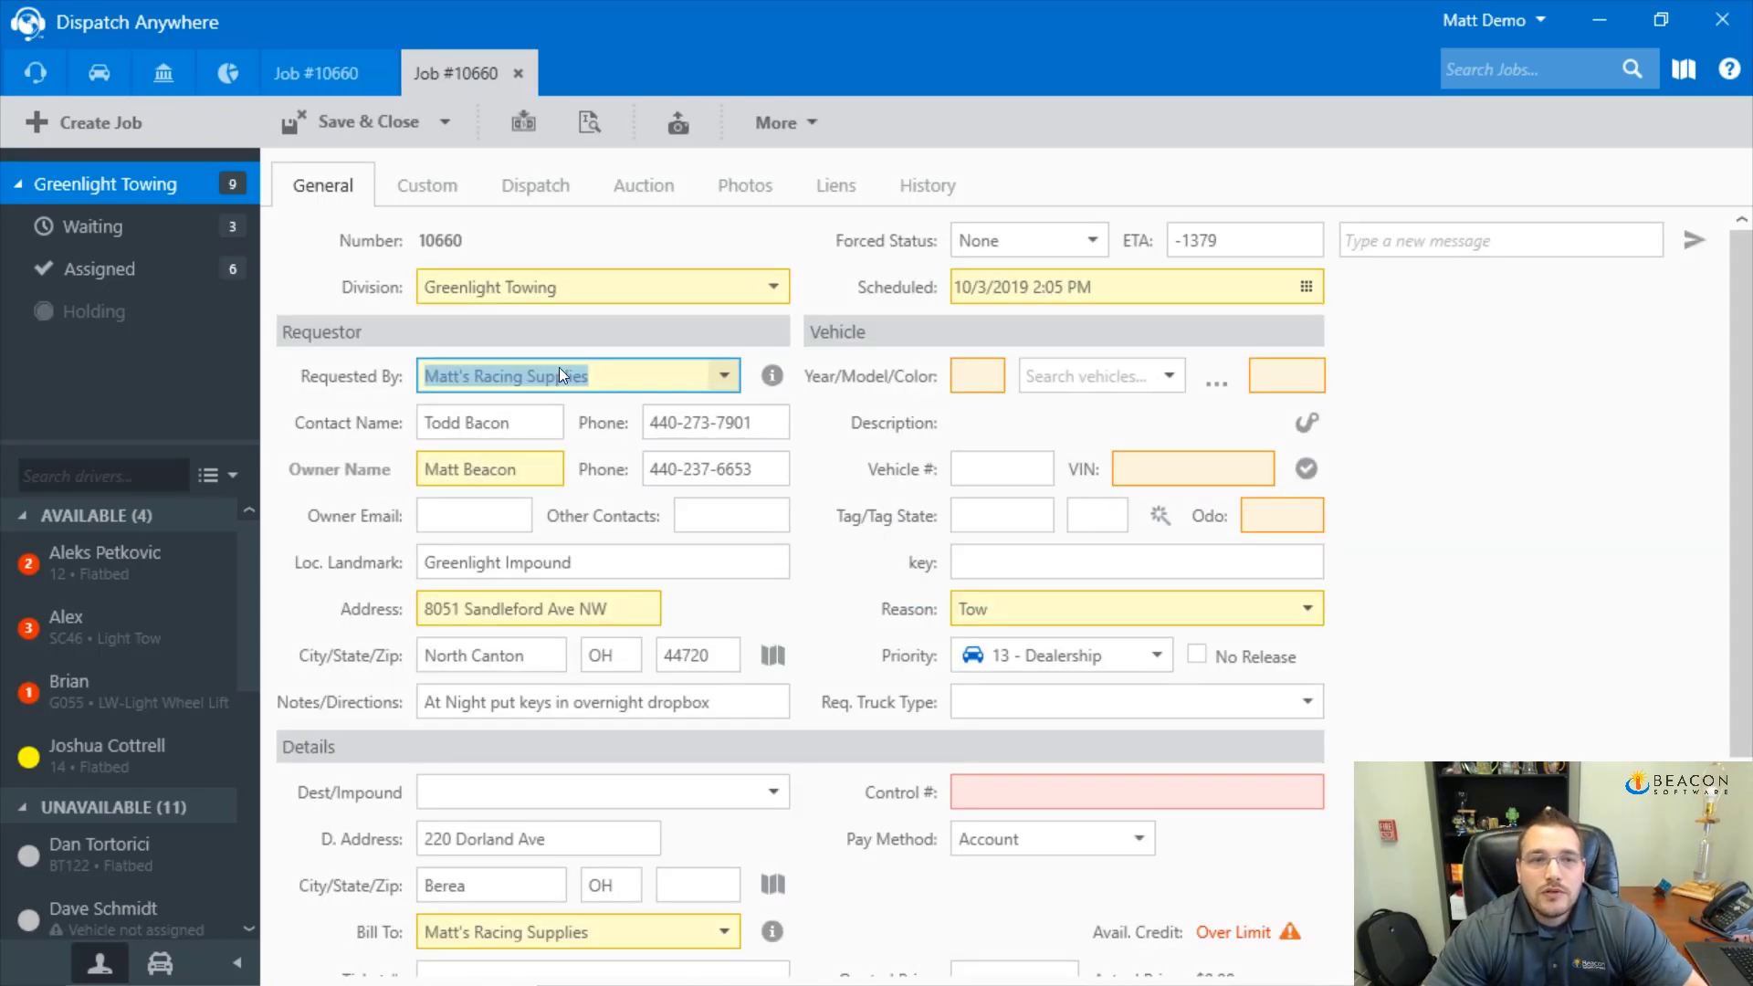
# Set the swap-out job's vehicle to a 2000 Ford Mustang RWD
pyautogui.click(325, 74)
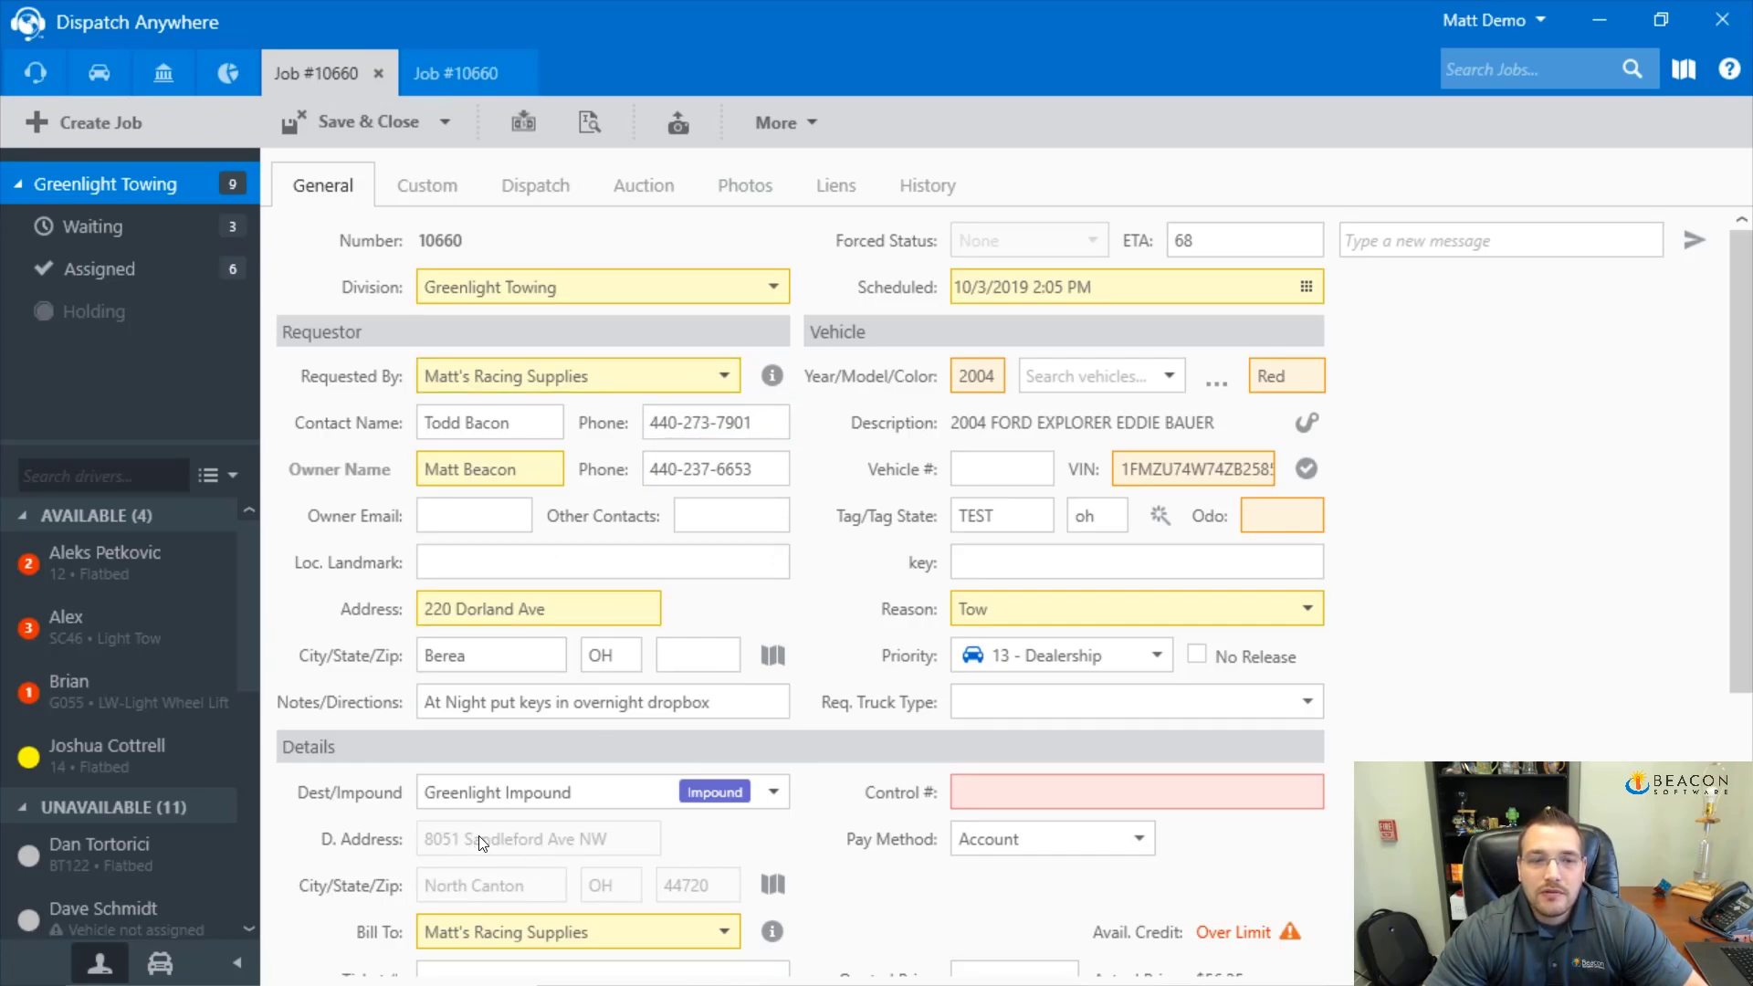
pyautogui.click(446, 89)
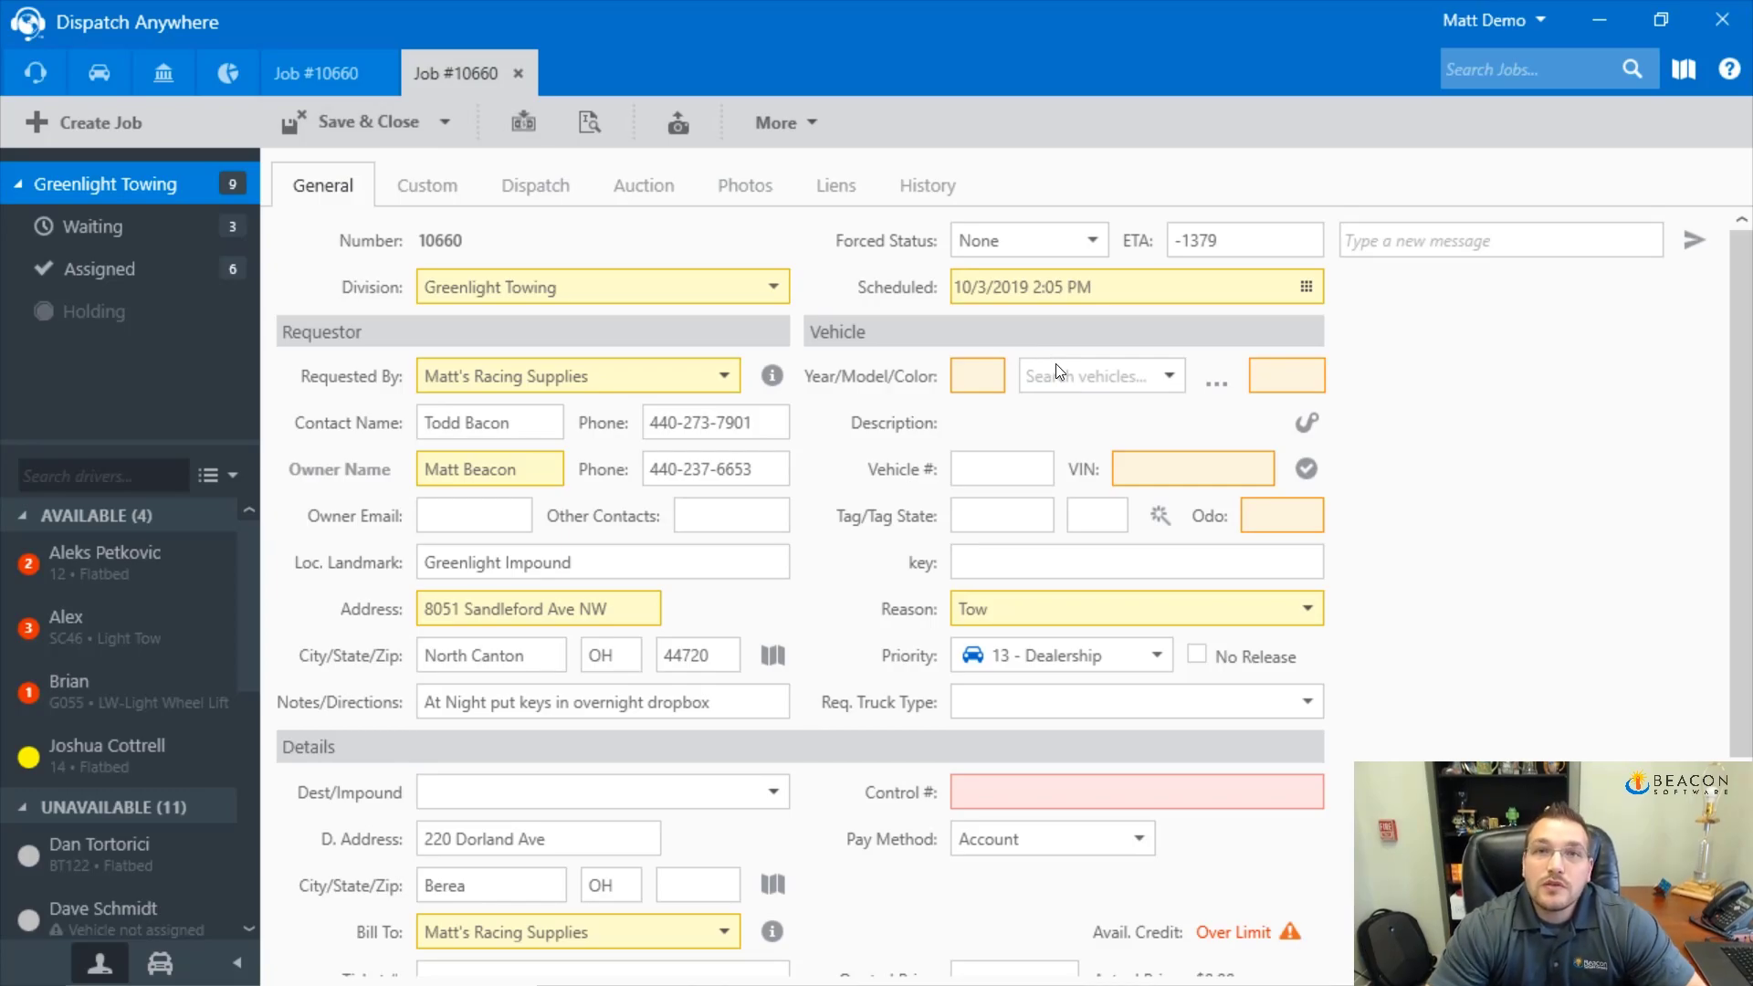
pyautogui.click(998, 382)
pyautogui.write('2000')
pyautogui.press('Tab')
pyautogui.write('mus')
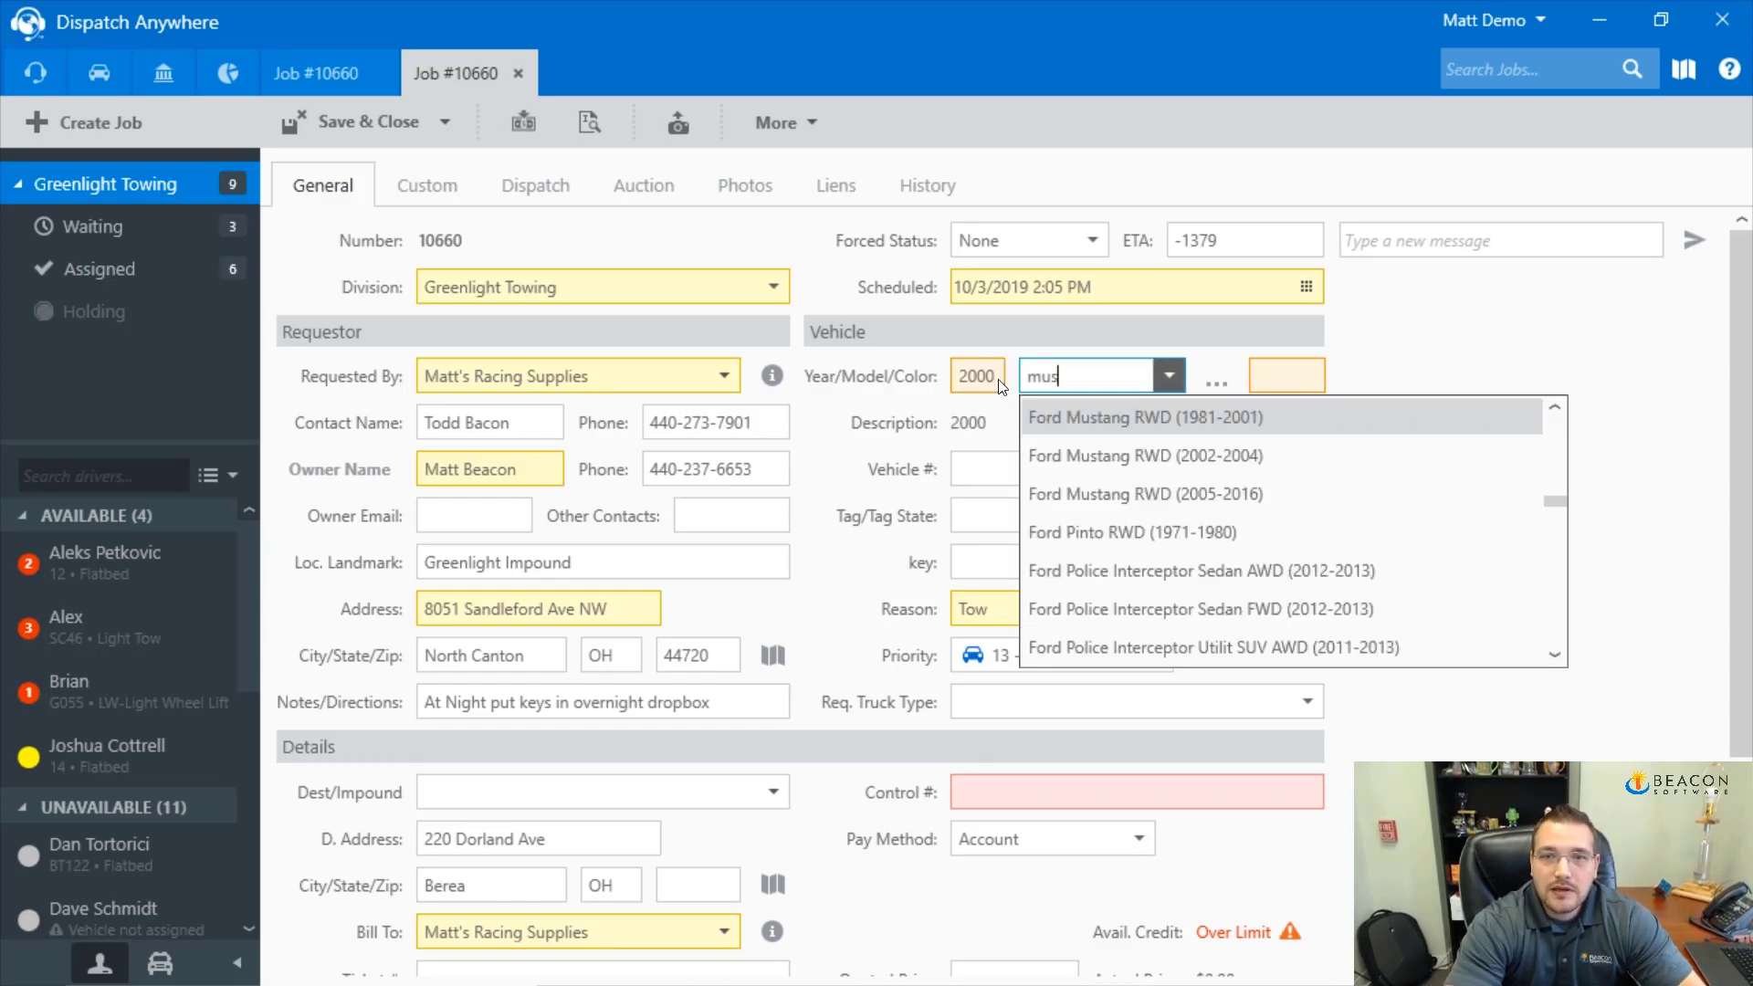
pyautogui.press('Tab')
pyautogui.press('Tab')
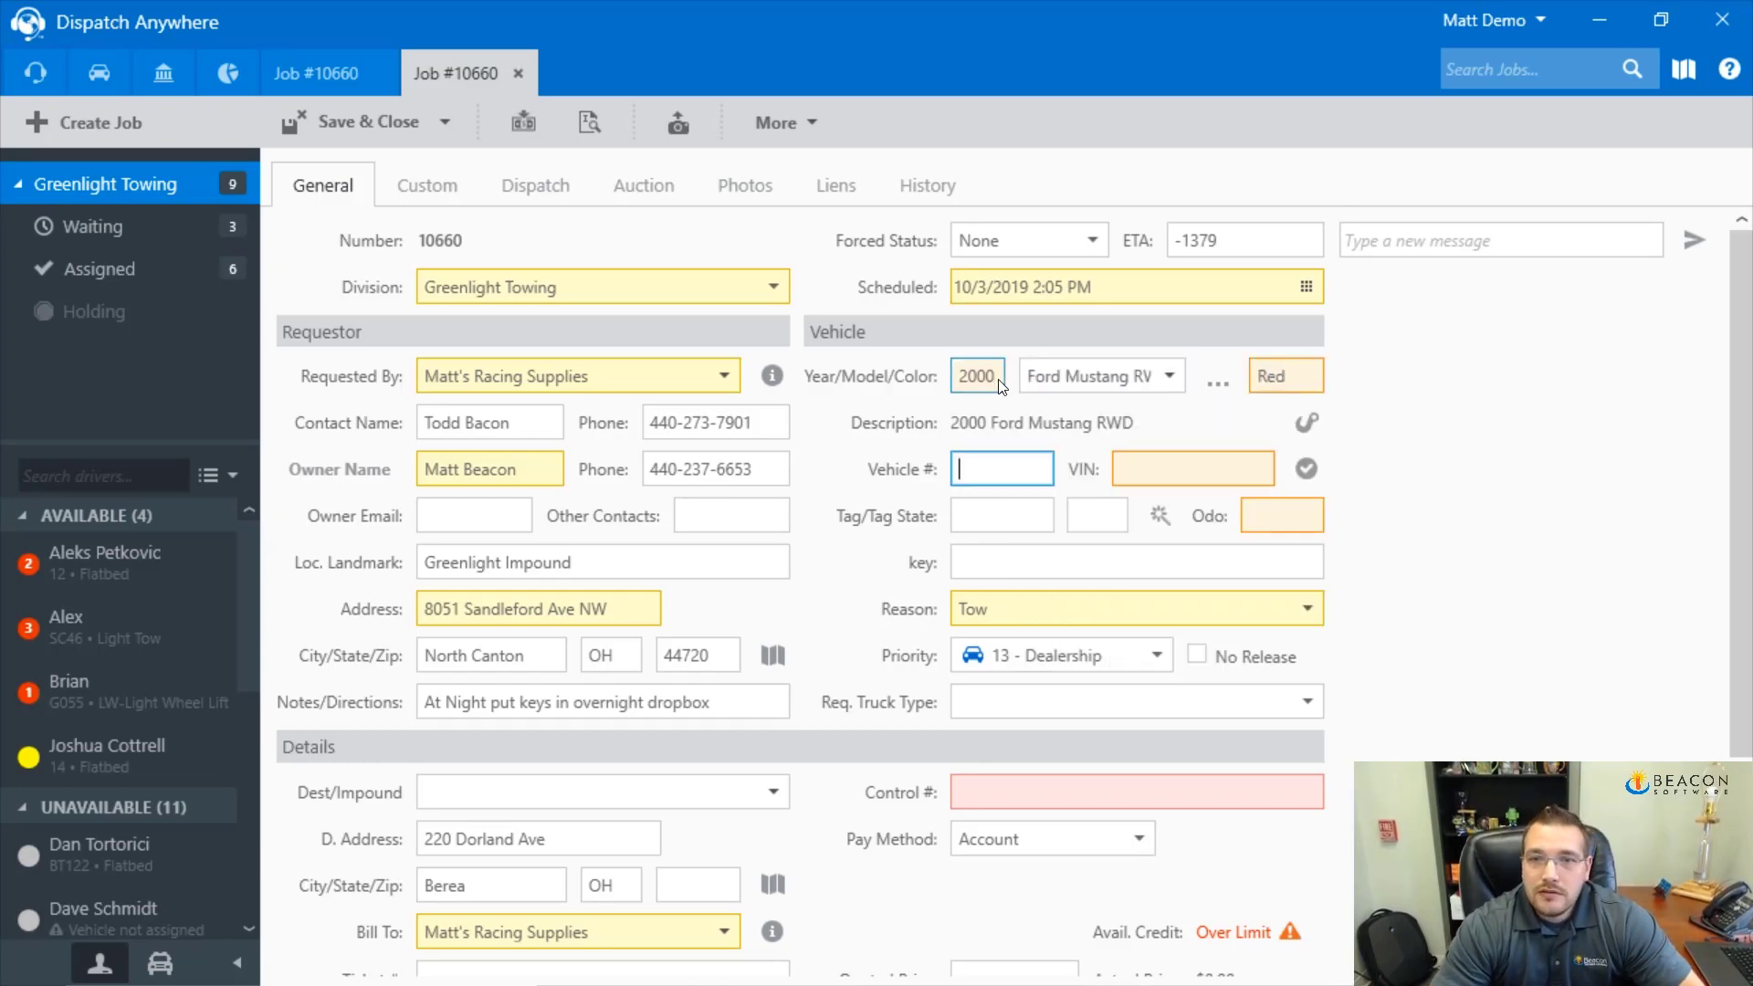
# Add the default Tow, Enroute Miles and Mileage services to the swap-out job
pyautogui.scroll(-3, 579, 627)
pyautogui.click(457, 782)
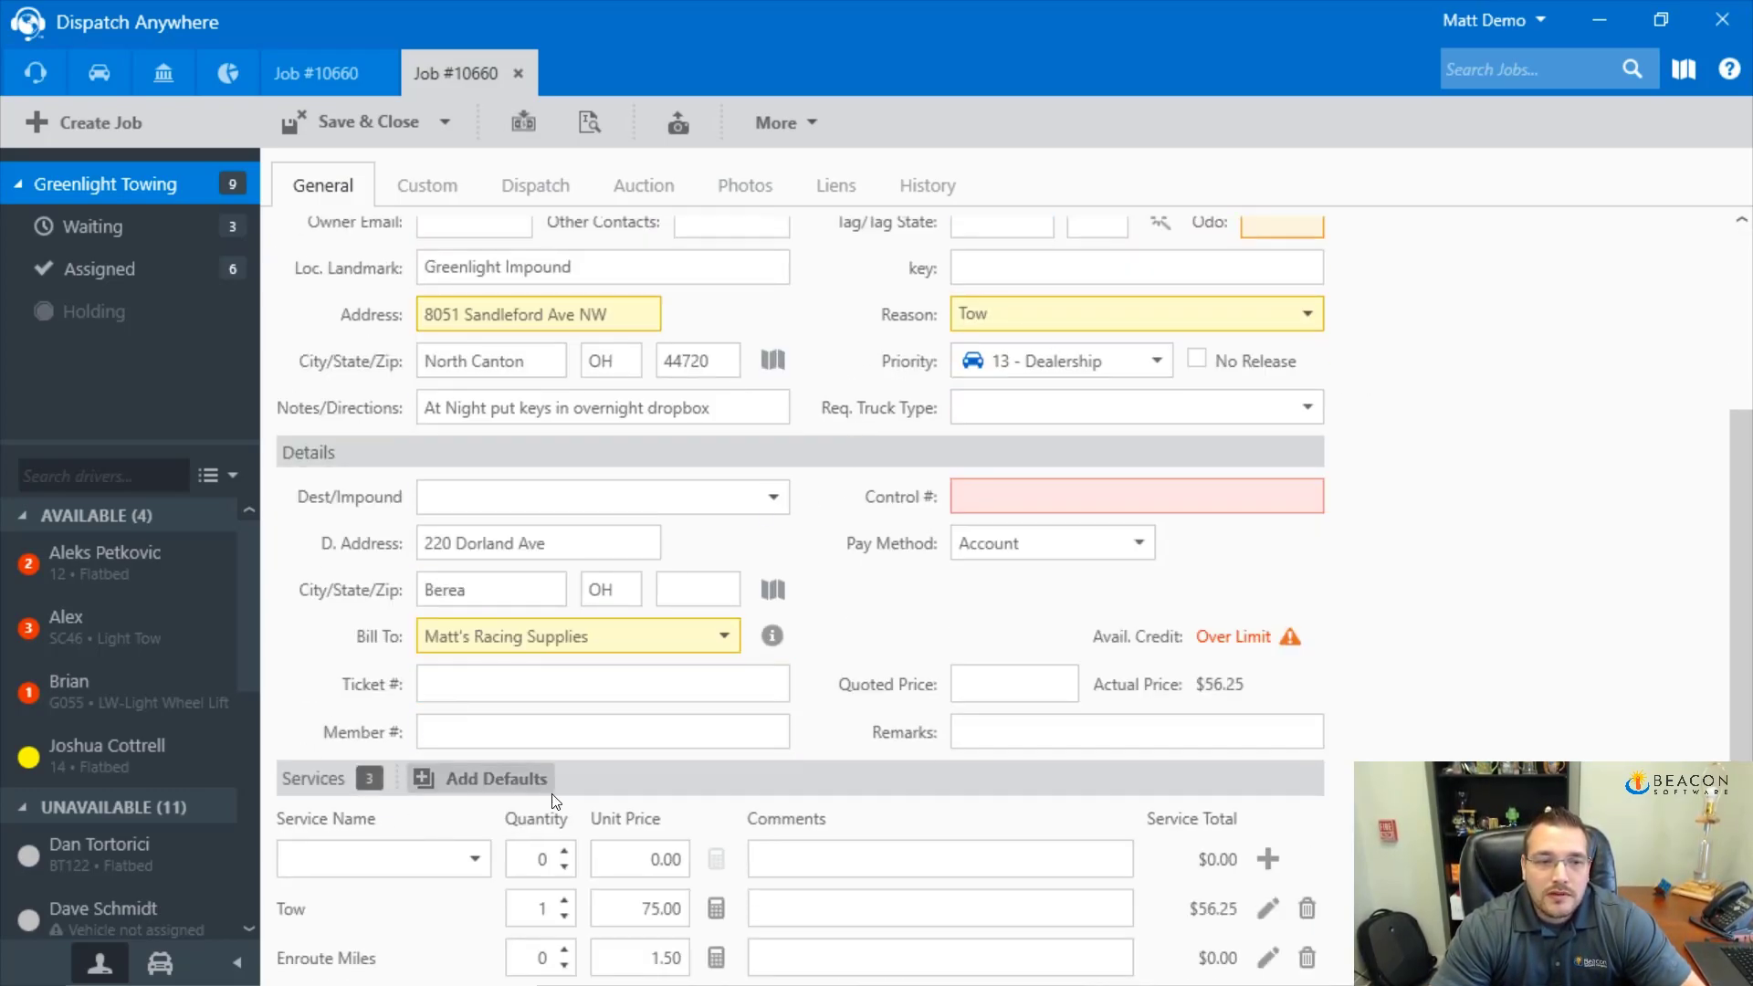
pyautogui.scroll(-1, 640, 838)
# Price Enroute Miles at $40.50 and Mileage at $181.65 using the distance calculator
pyautogui.click(718, 892)
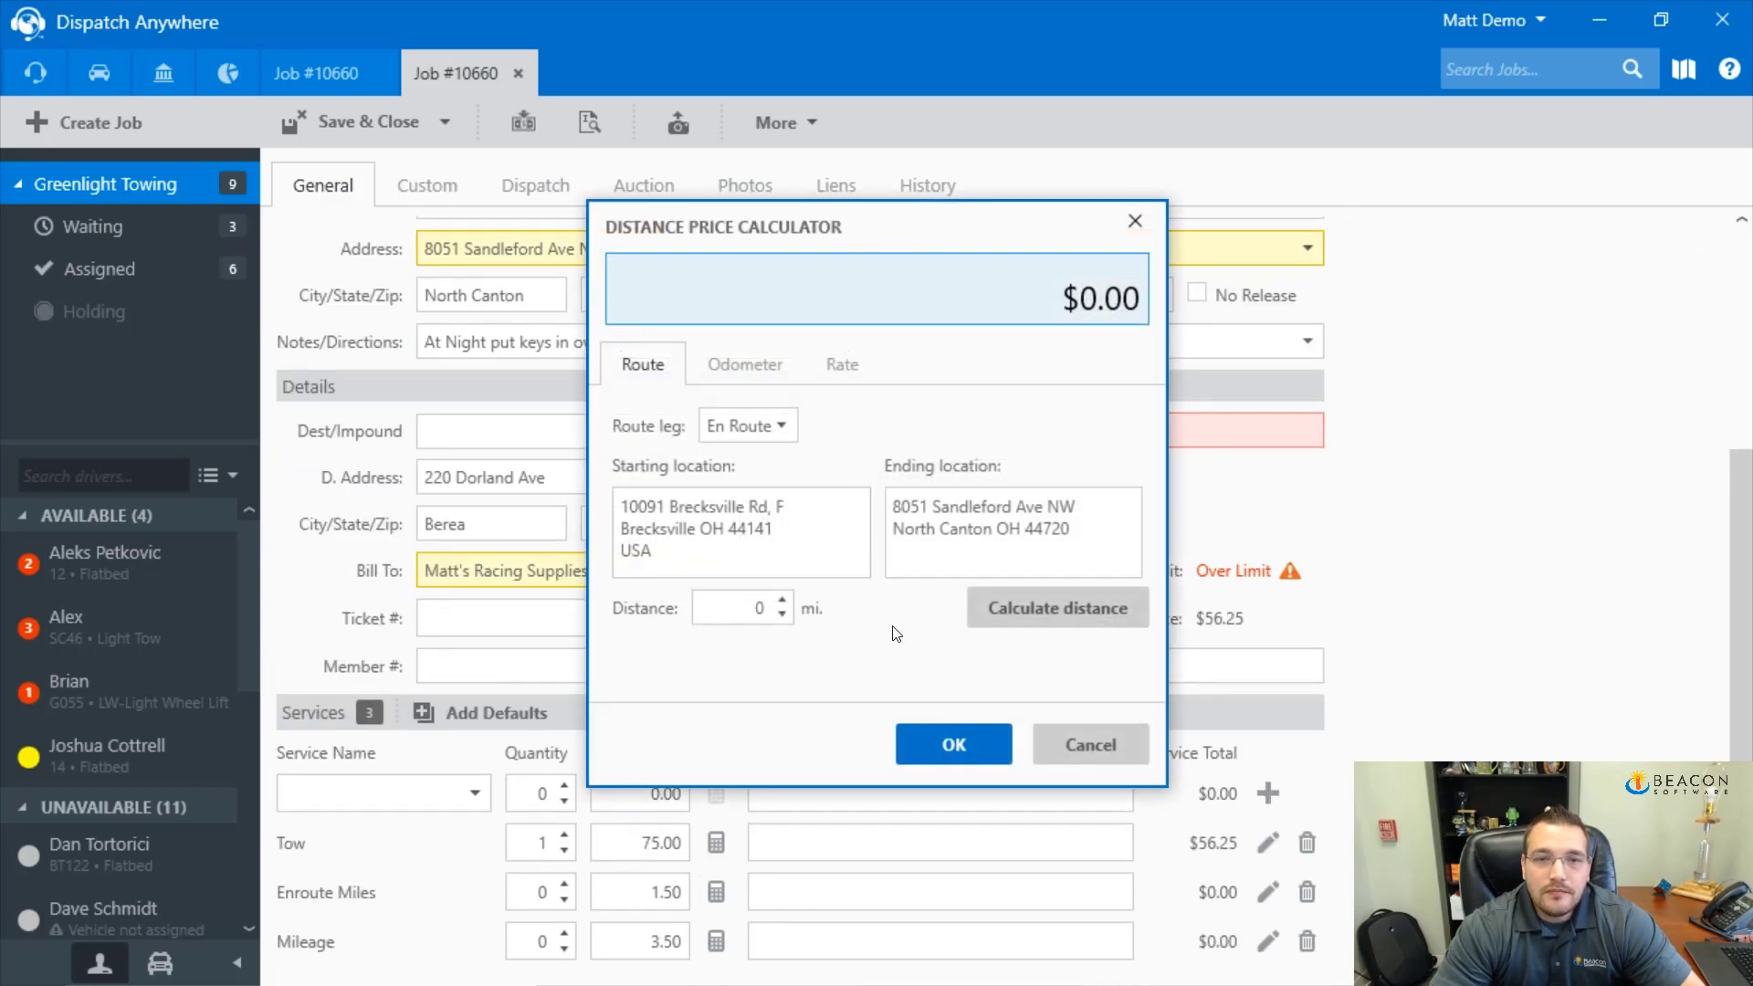
pyautogui.click(950, 740)
pyautogui.click(717, 941)
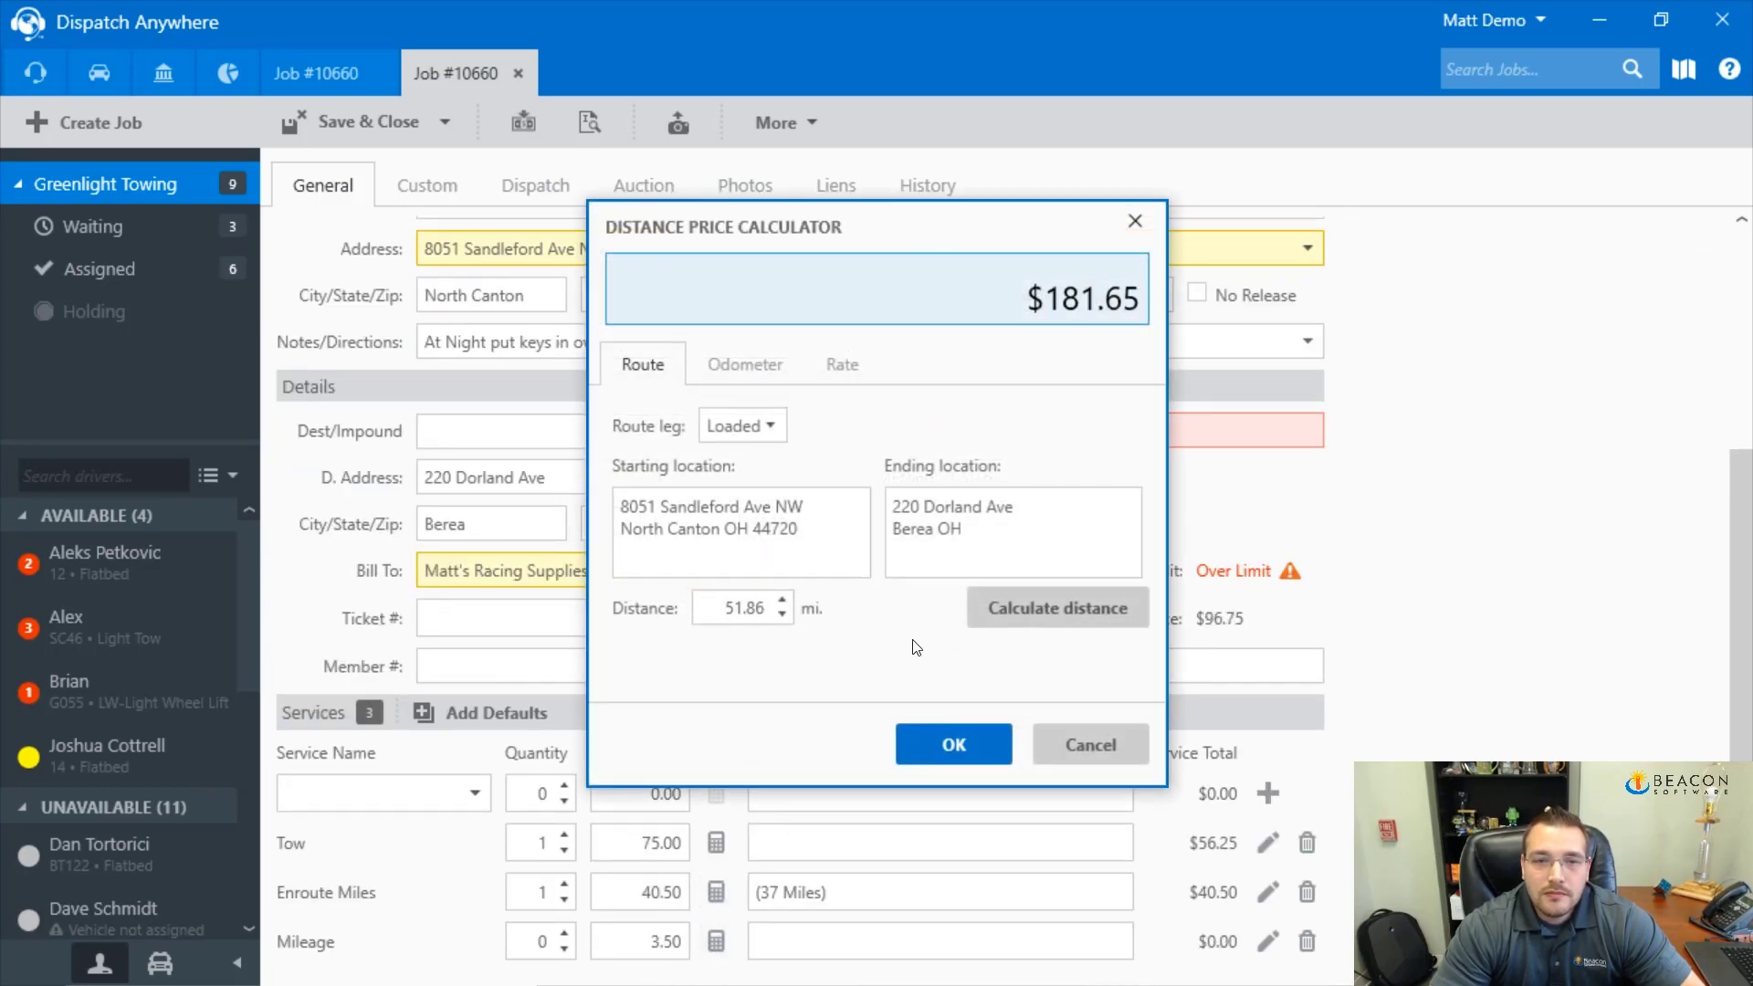
pyautogui.click(949, 741)
# Add a $15.00 Dollies service, bringing the swap-out total to $293.40
pyautogui.click(475, 794)
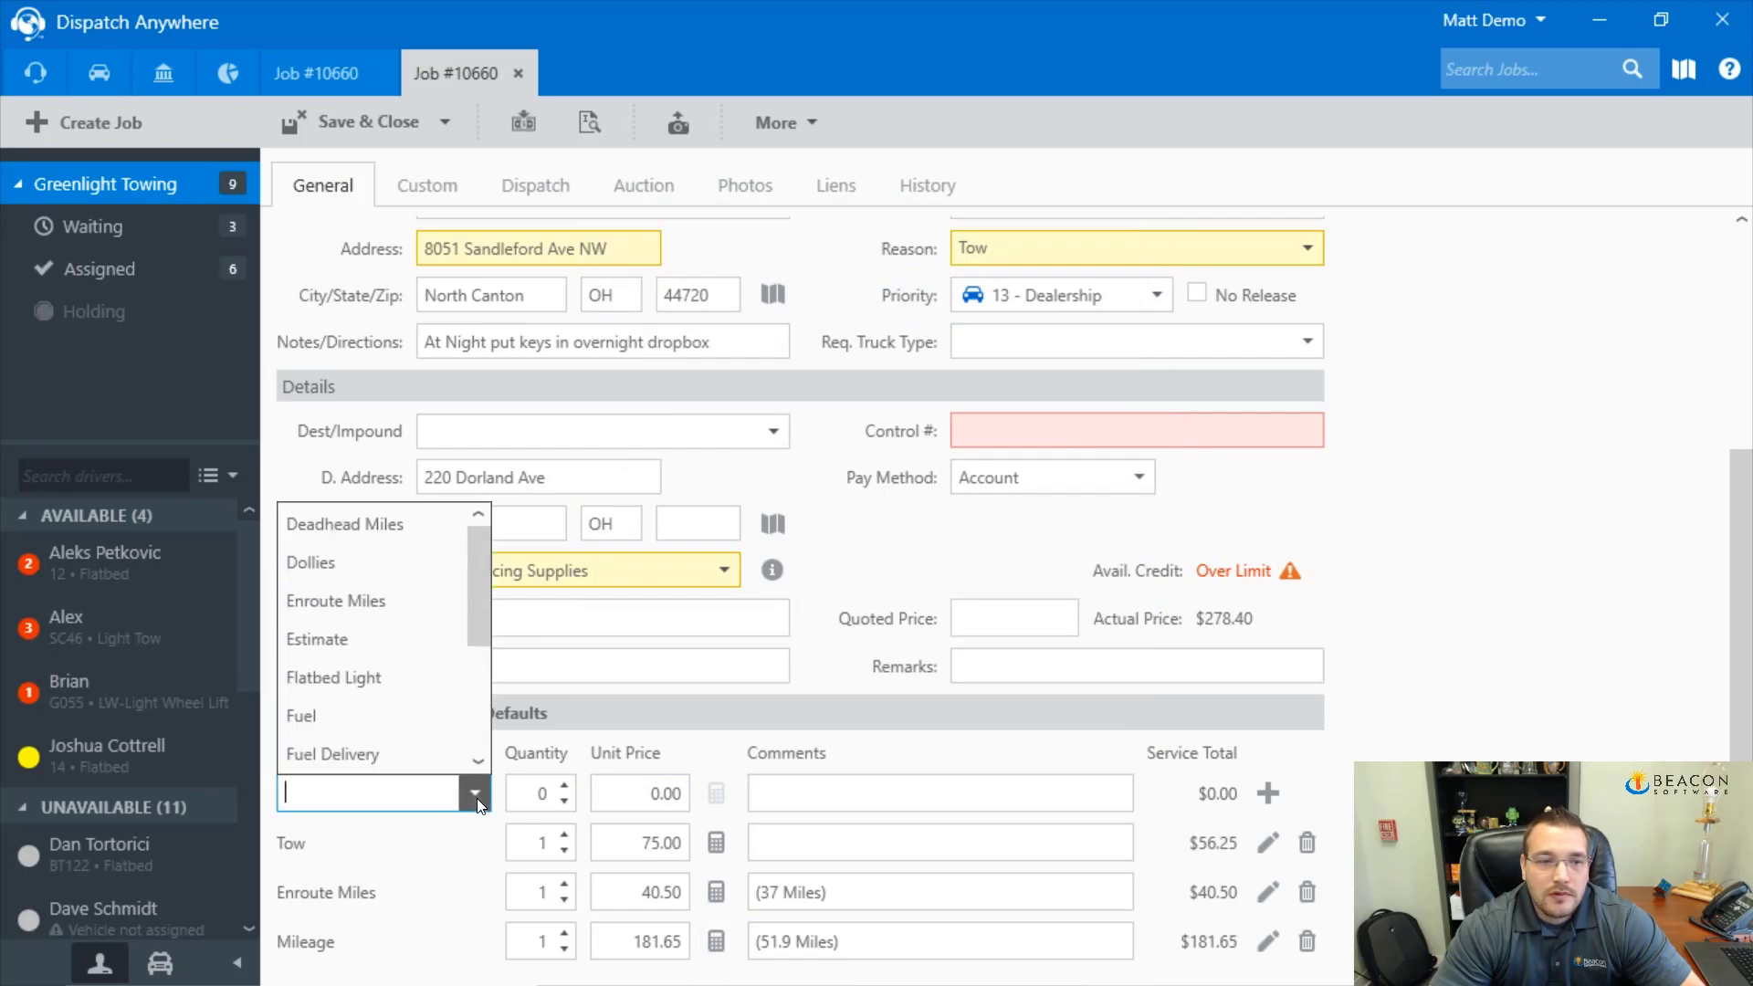
pyautogui.click(369, 562)
pyautogui.click(1268, 792)
pyautogui.scroll(-1, 720, 695)
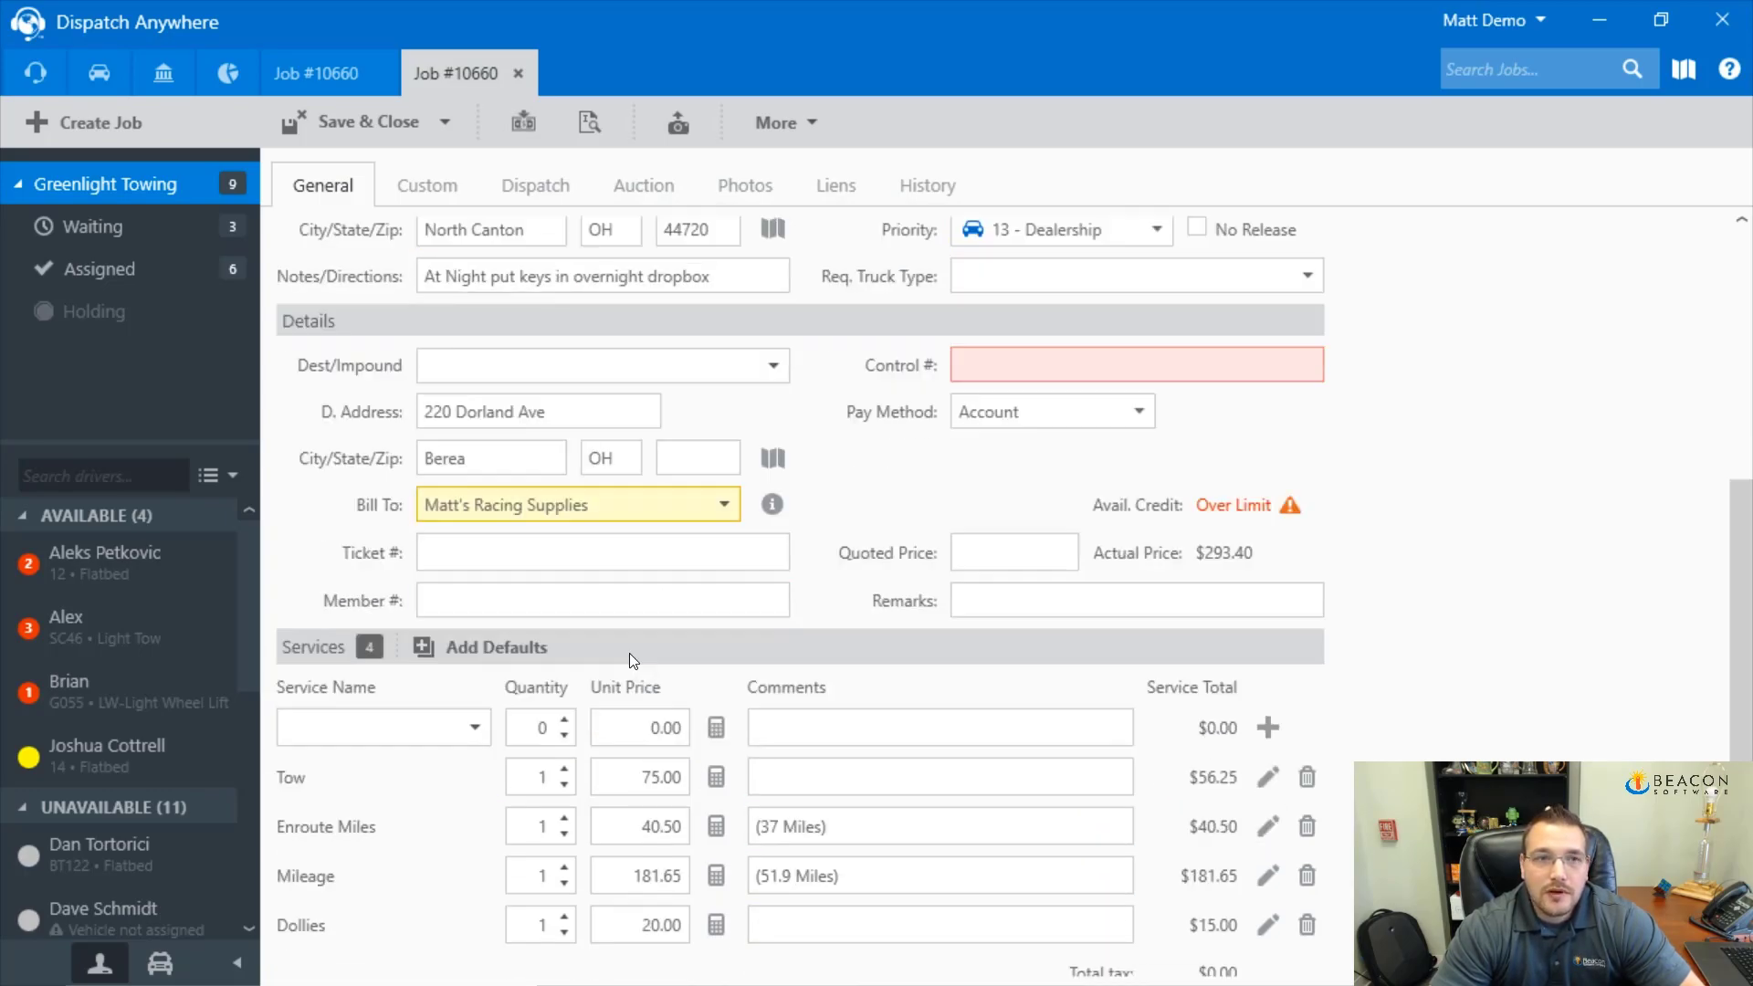
pyautogui.scroll(4, 628, 654)
pyautogui.scroll(2, 450, 263)
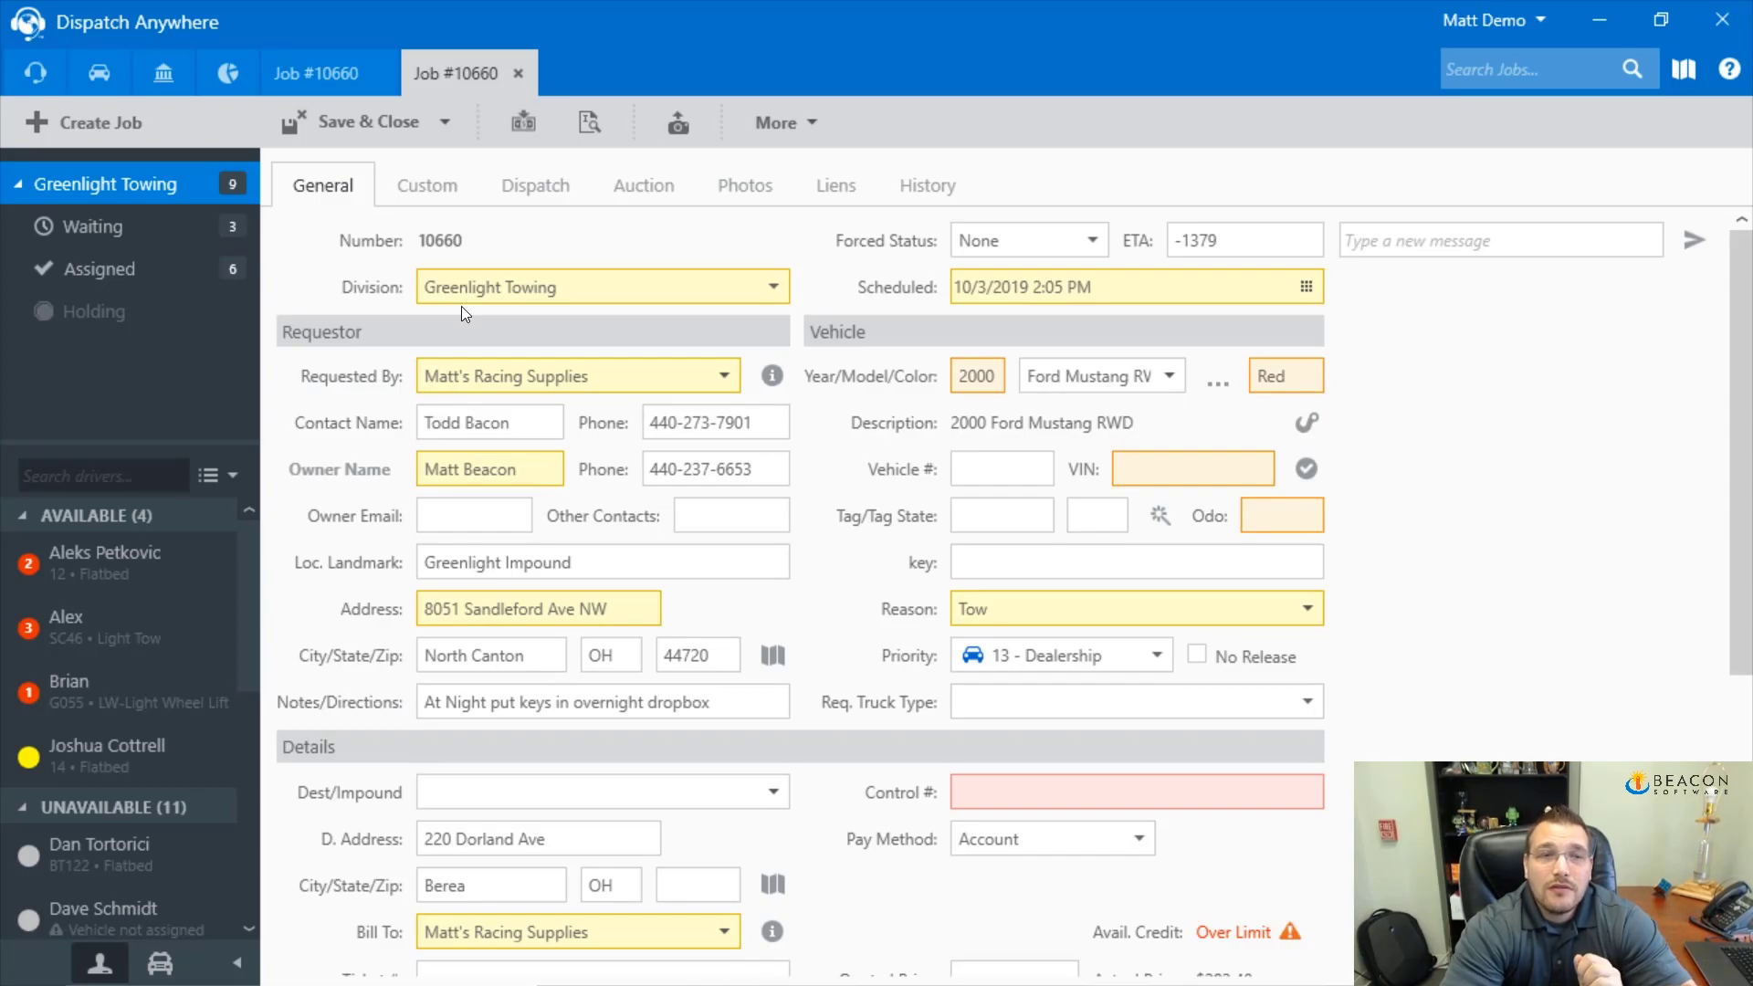
# Delete the Enroute Miles and Mileage lines from original job 10660 and save it
pyautogui.click(342, 71)
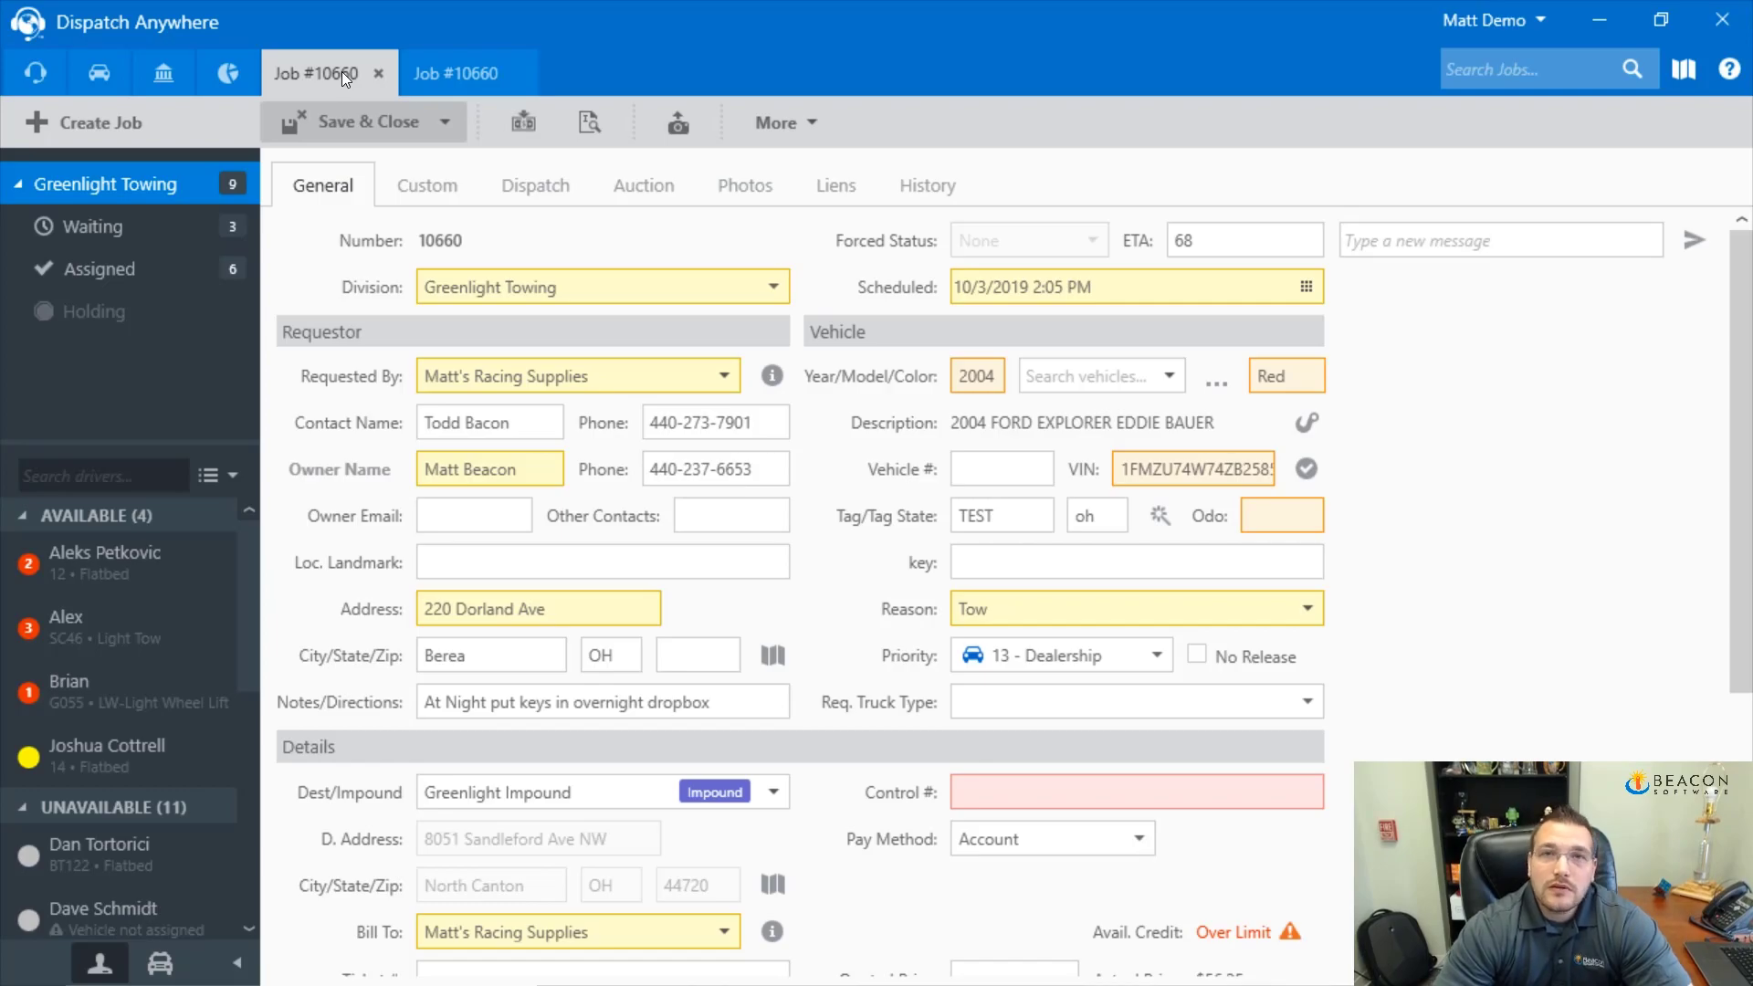
pyautogui.scroll(-5, 877, 559)
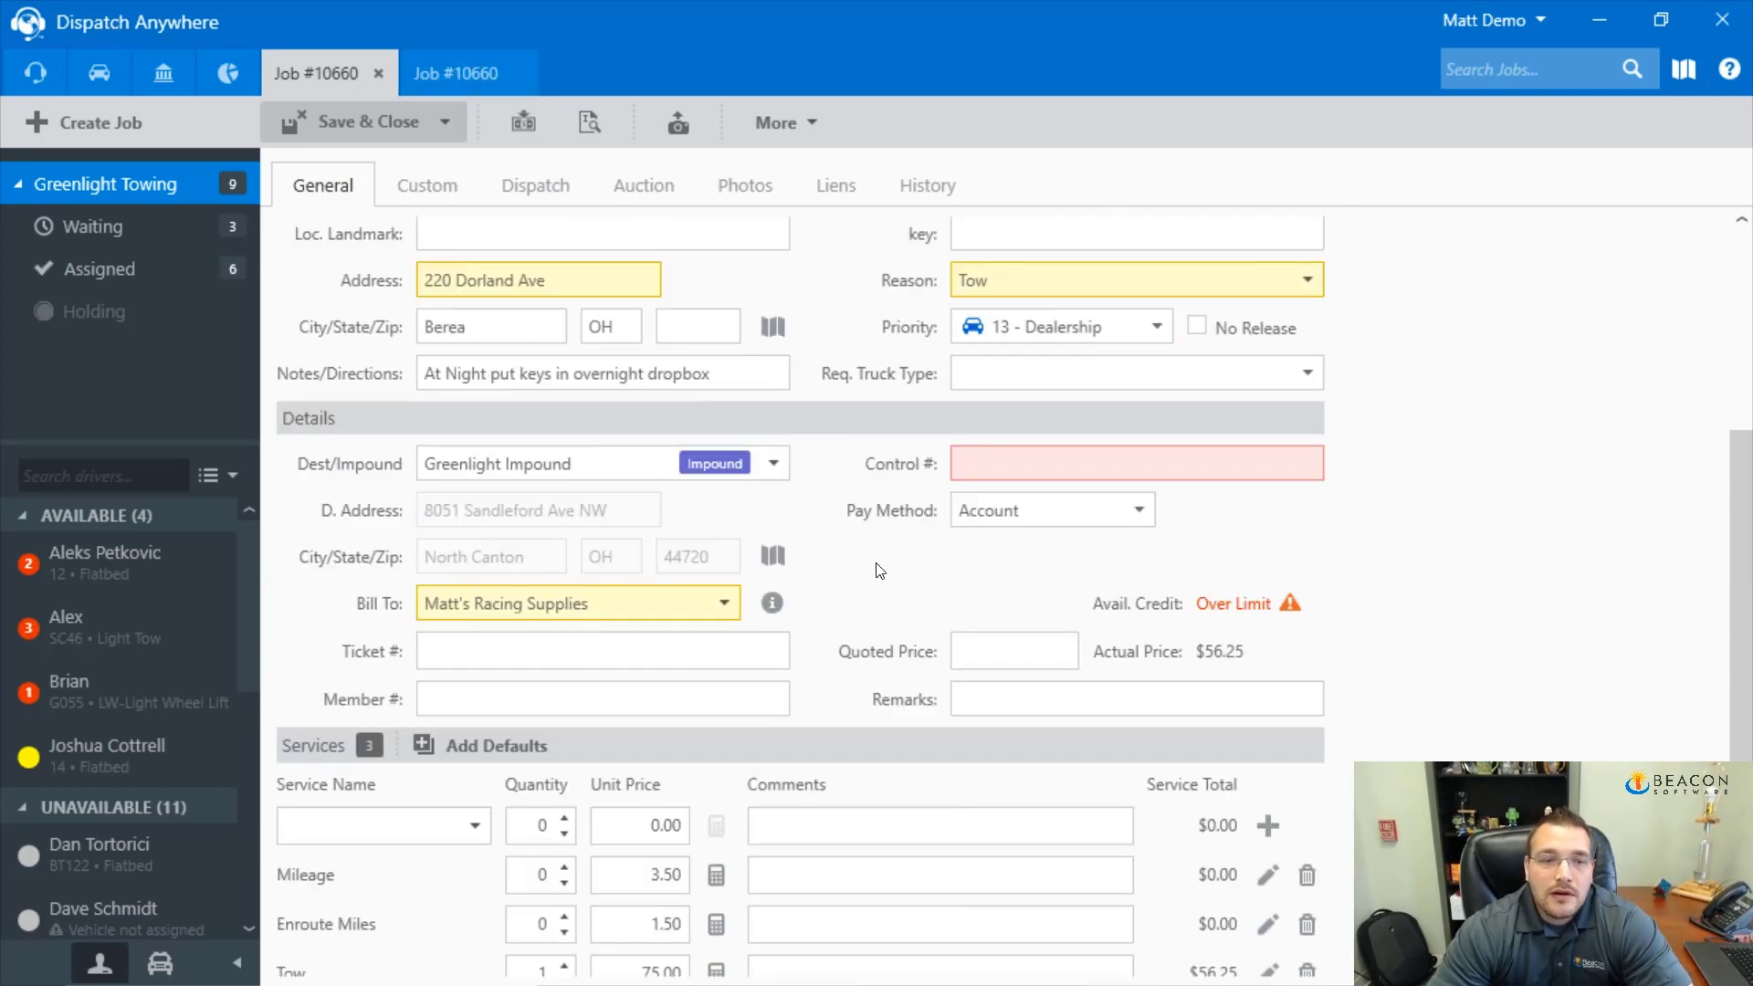
pyautogui.click(1309, 810)
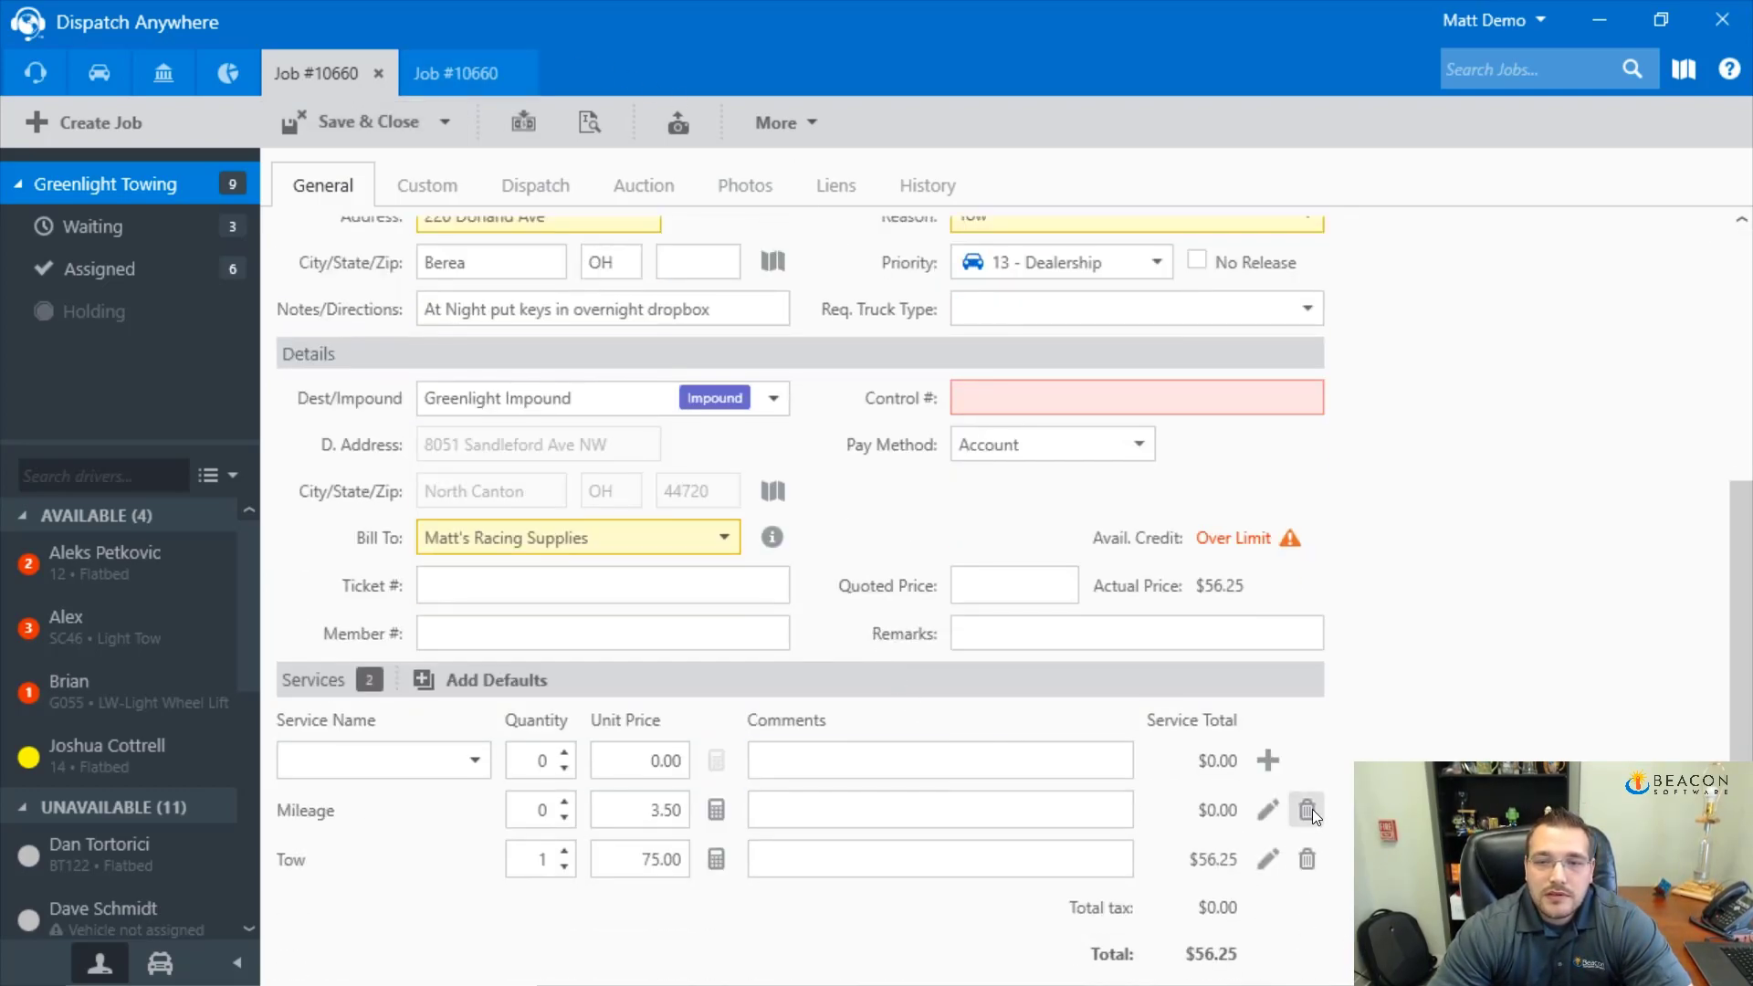
pyautogui.click(1310, 809)
pyautogui.scroll(5, 640, 457)
pyautogui.click(445, 121)
pyautogui.click(340, 169)
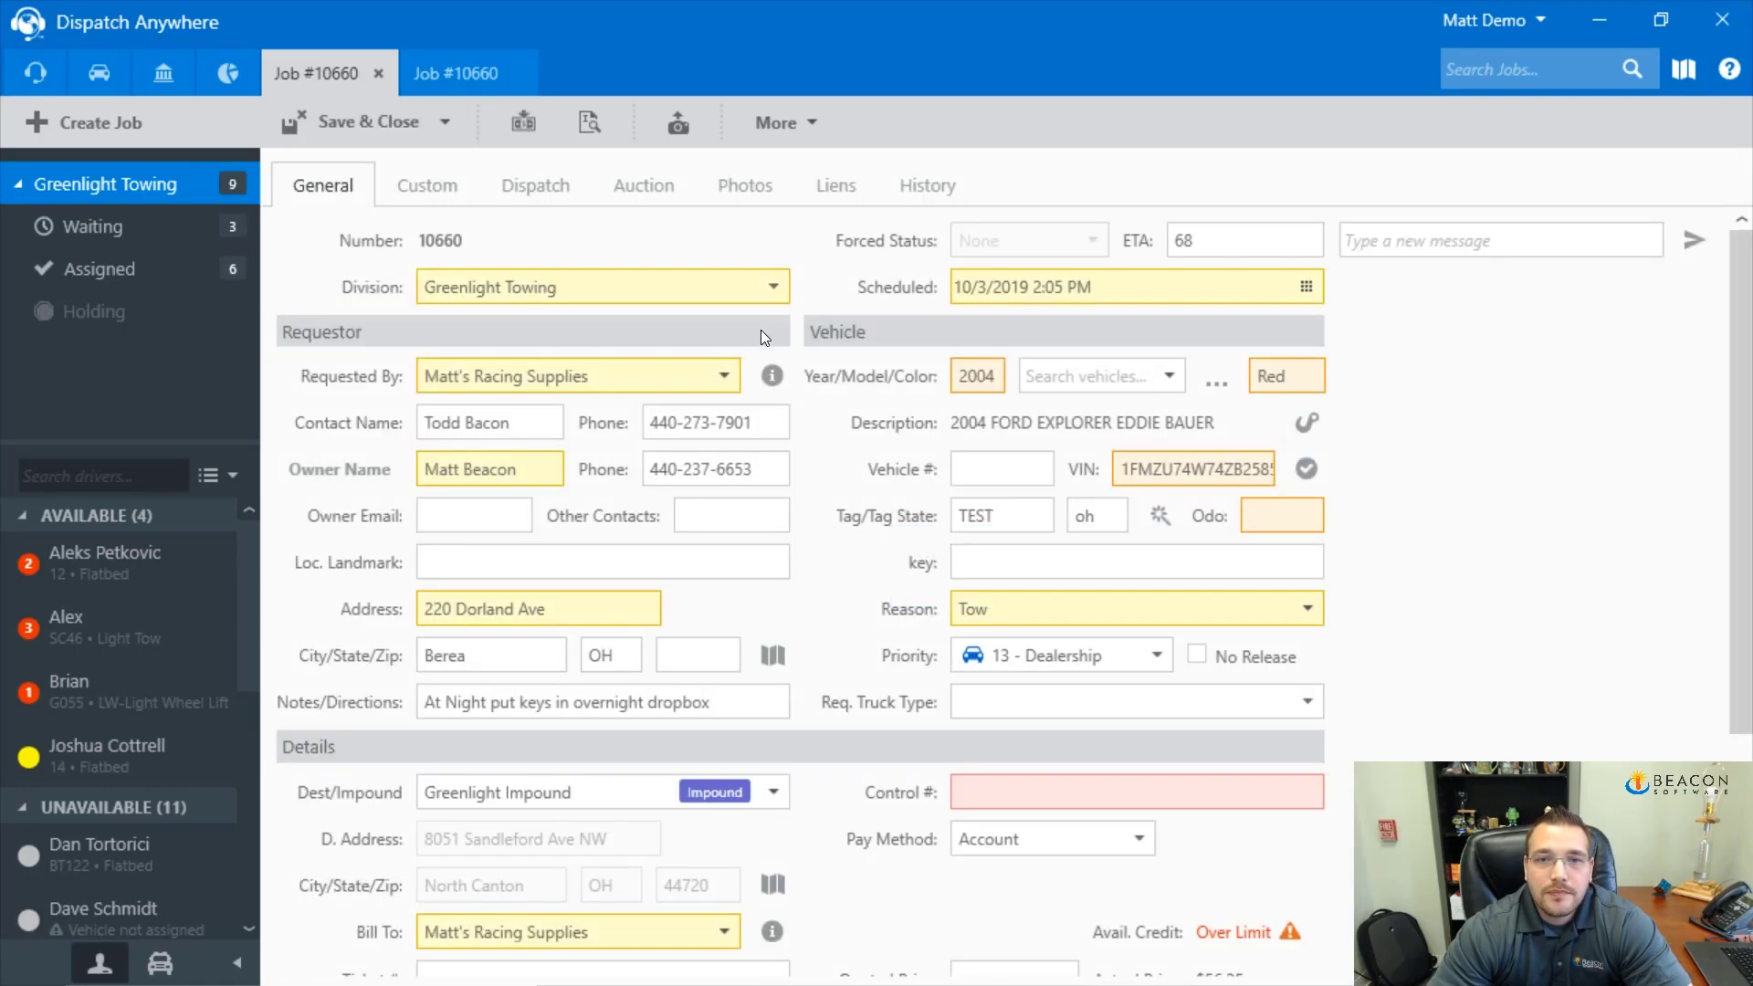
# Assign a driver and the 10 • Light Tow truck to the swap-out, set Finished 2:00 PM, then save and close
pyautogui.click(459, 78)
pyautogui.click(535, 186)
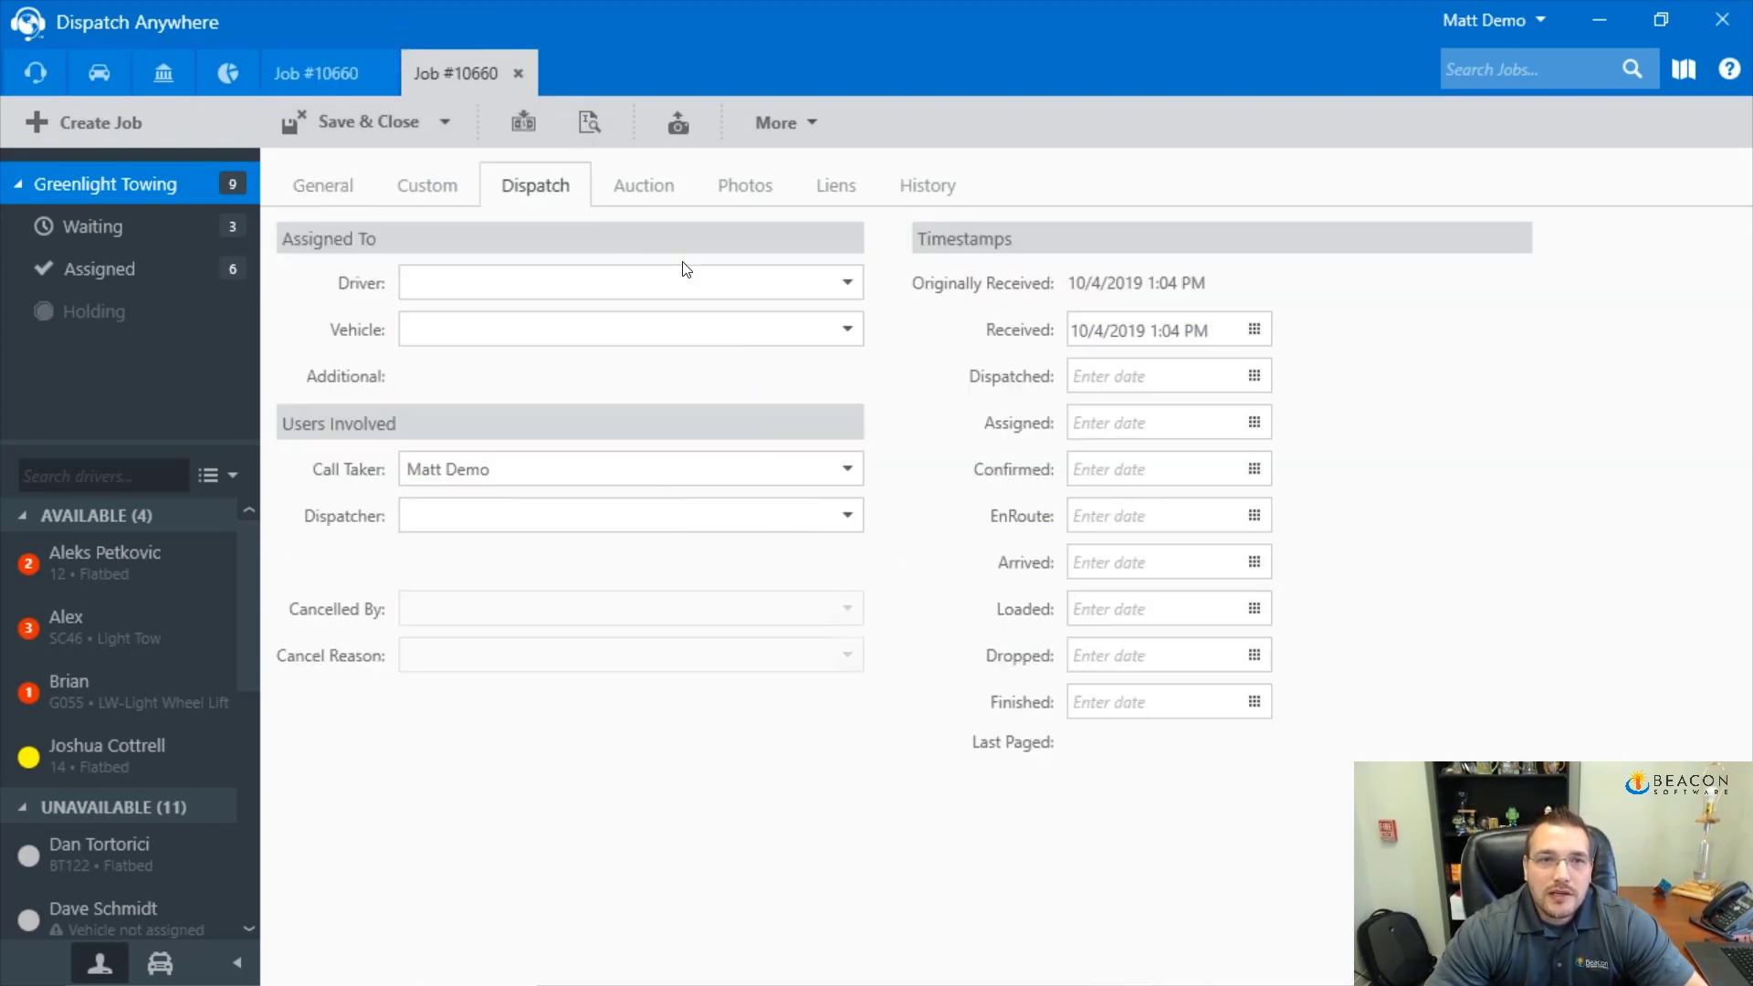
pyautogui.click(846, 283)
pyautogui.click(692, 358)
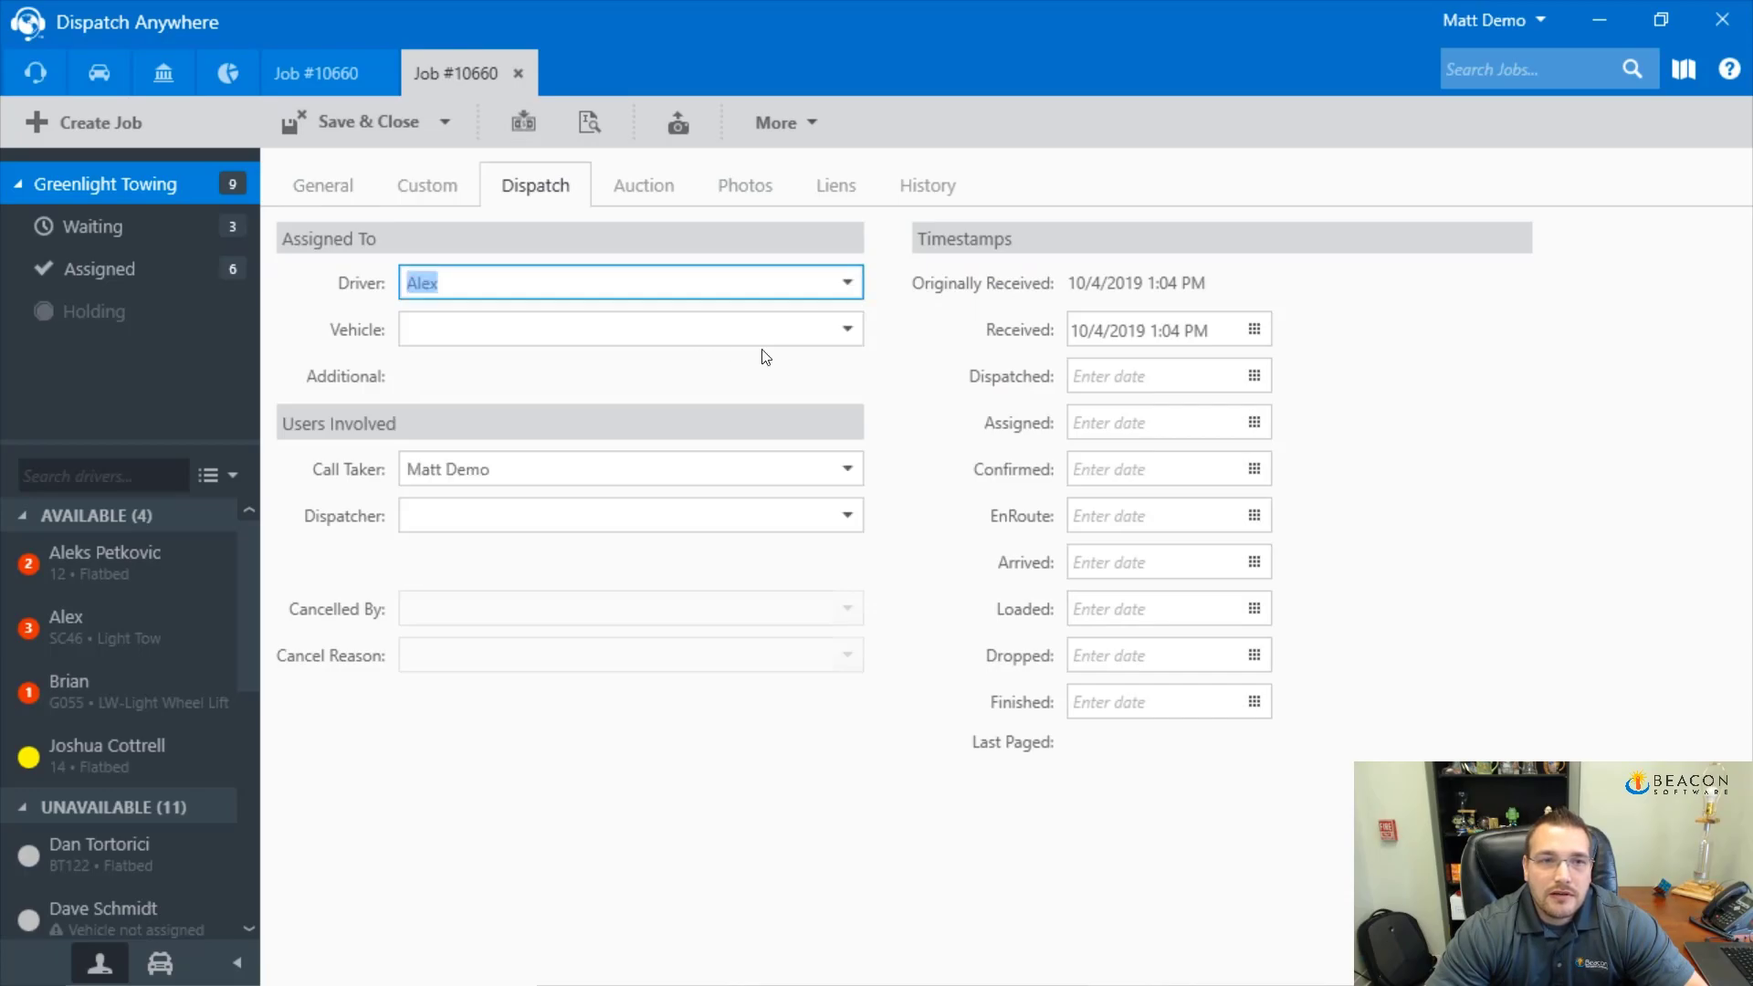
pyautogui.click(847, 329)
pyautogui.click(625, 402)
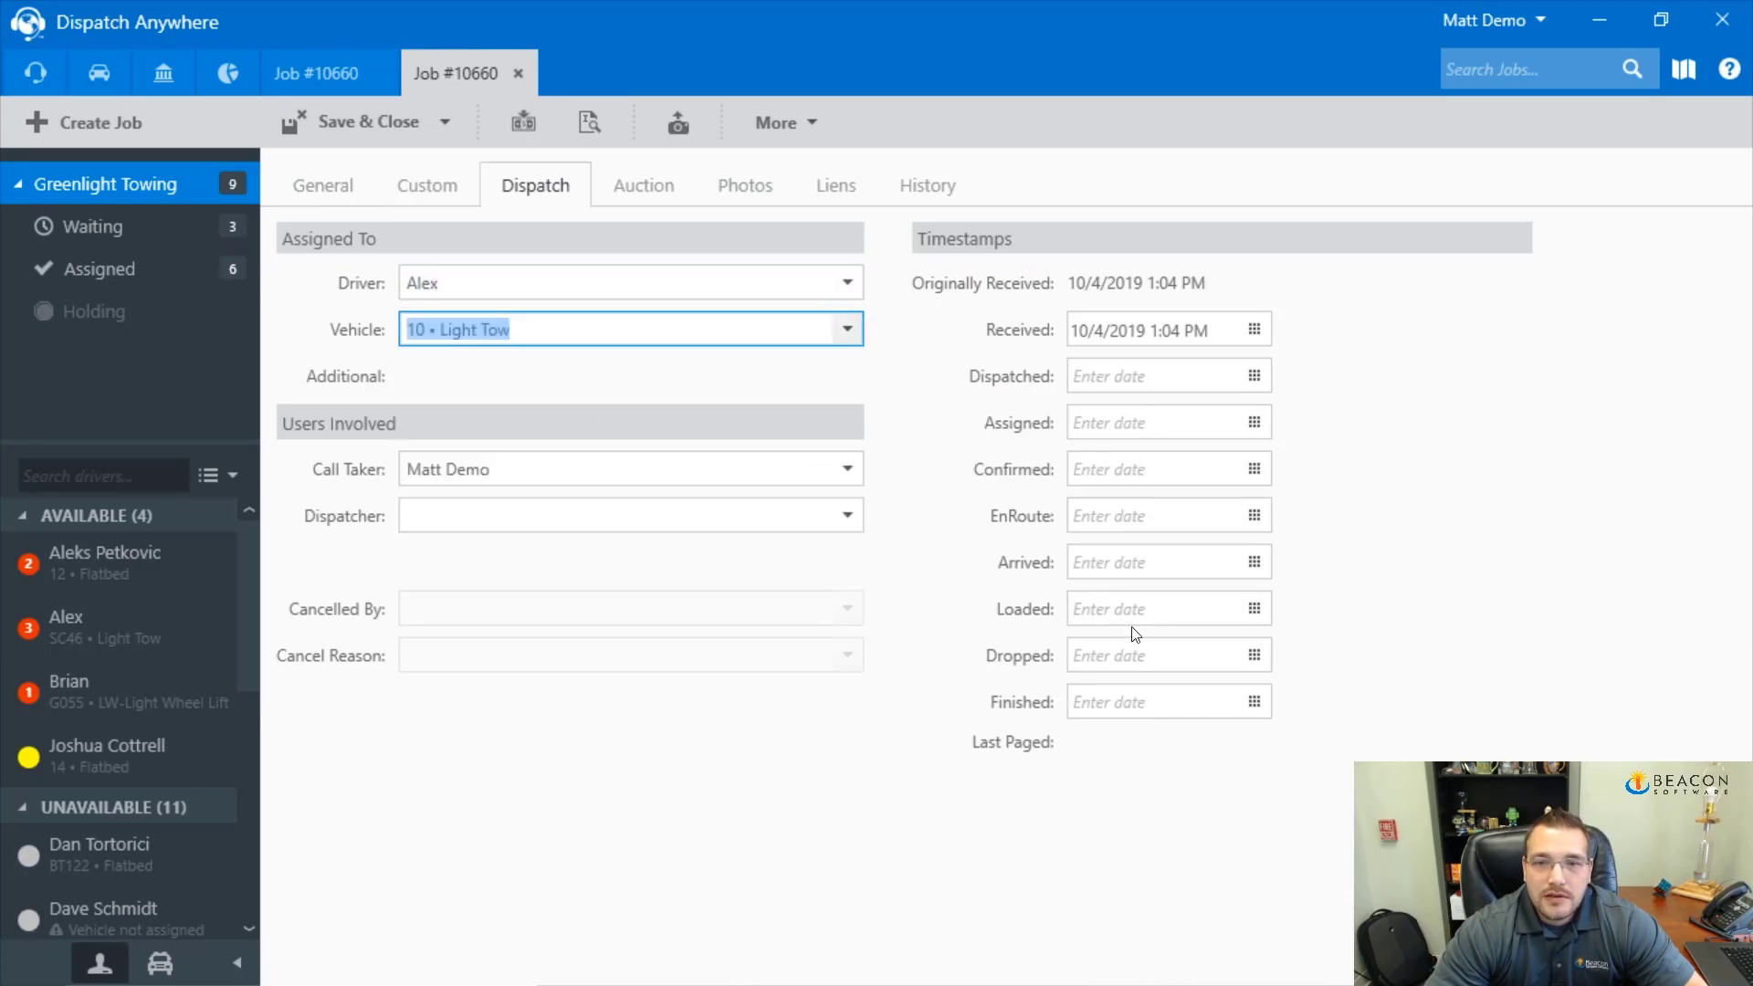
pyautogui.click(1255, 702)
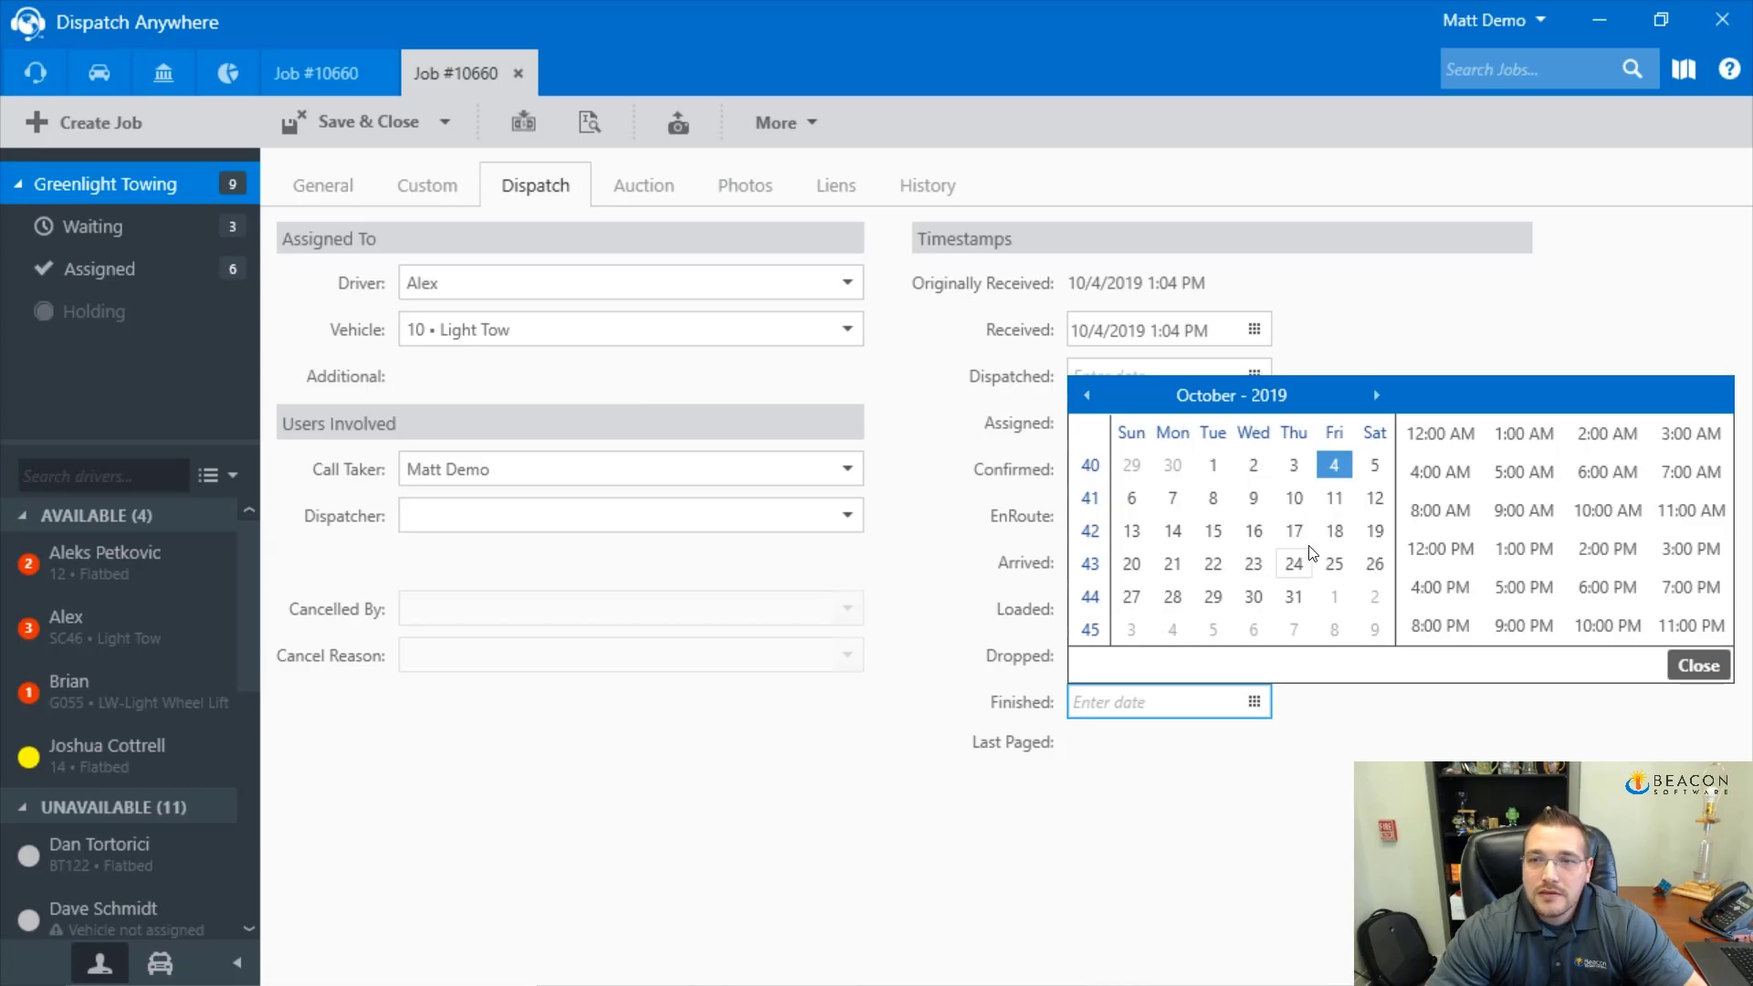
pyautogui.click(1615, 562)
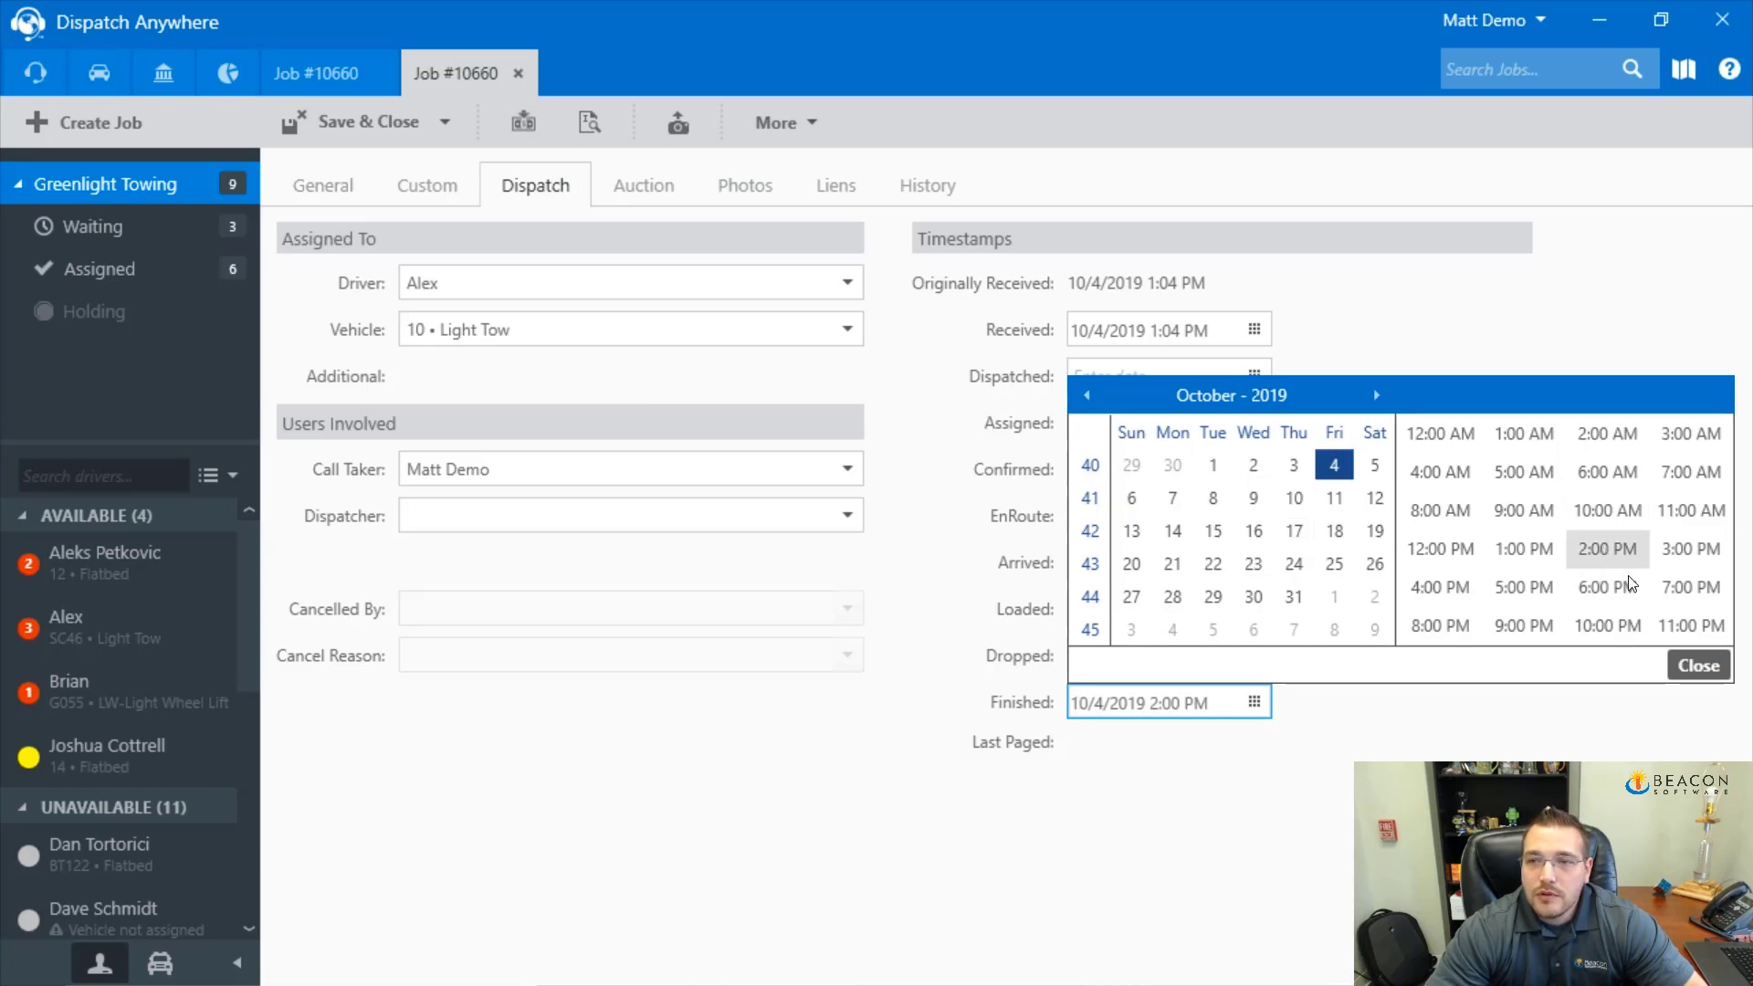
pyautogui.click(1680, 666)
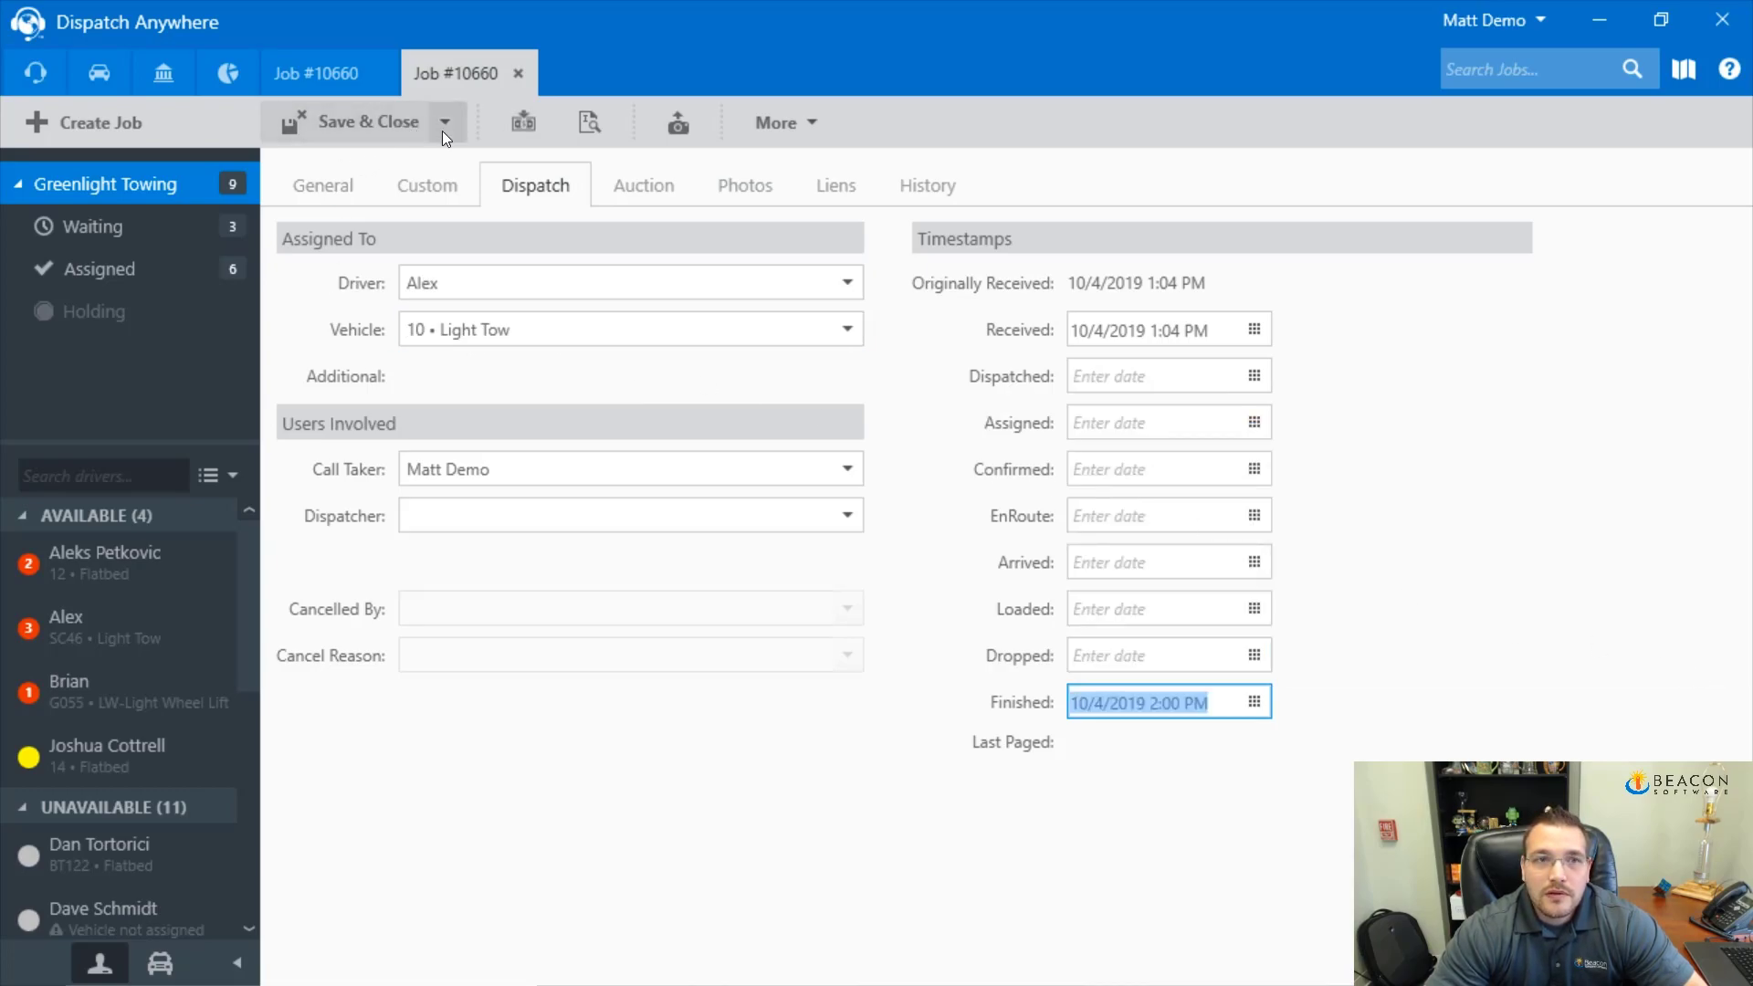
pyautogui.click(384, 133)
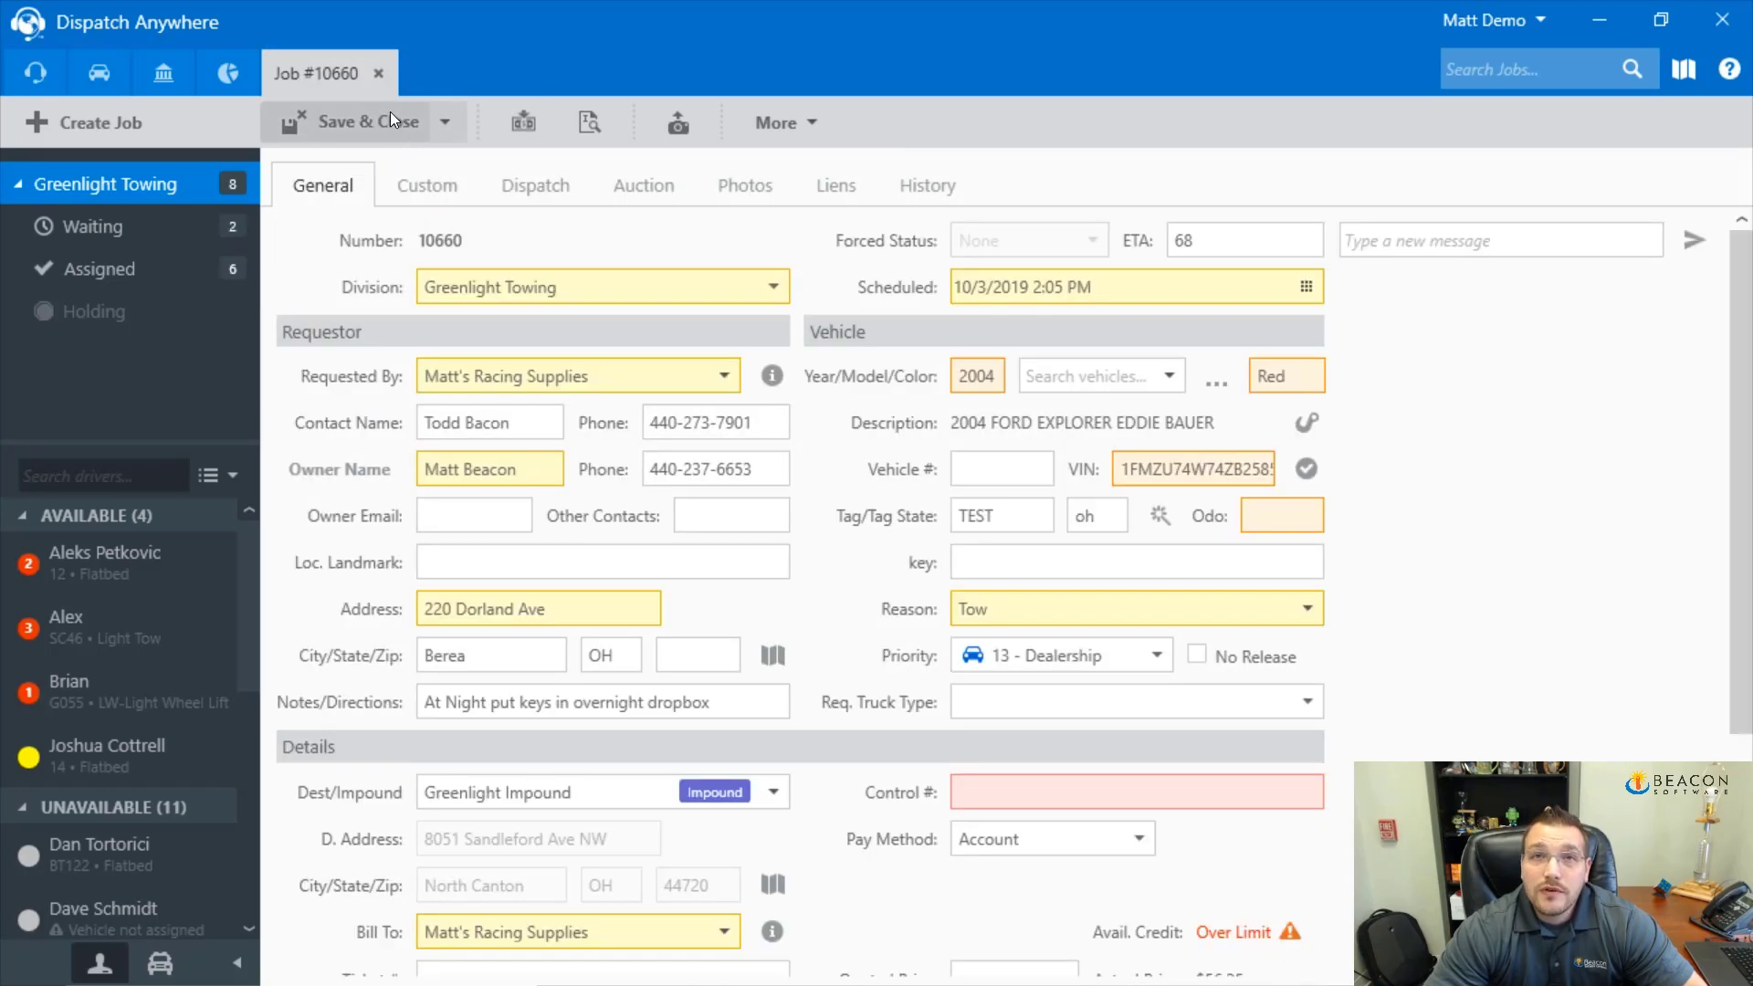
# Set original job 10660's Finished time to 10/4/2019 2:00 PM and save and close it
pyautogui.click(537, 187)
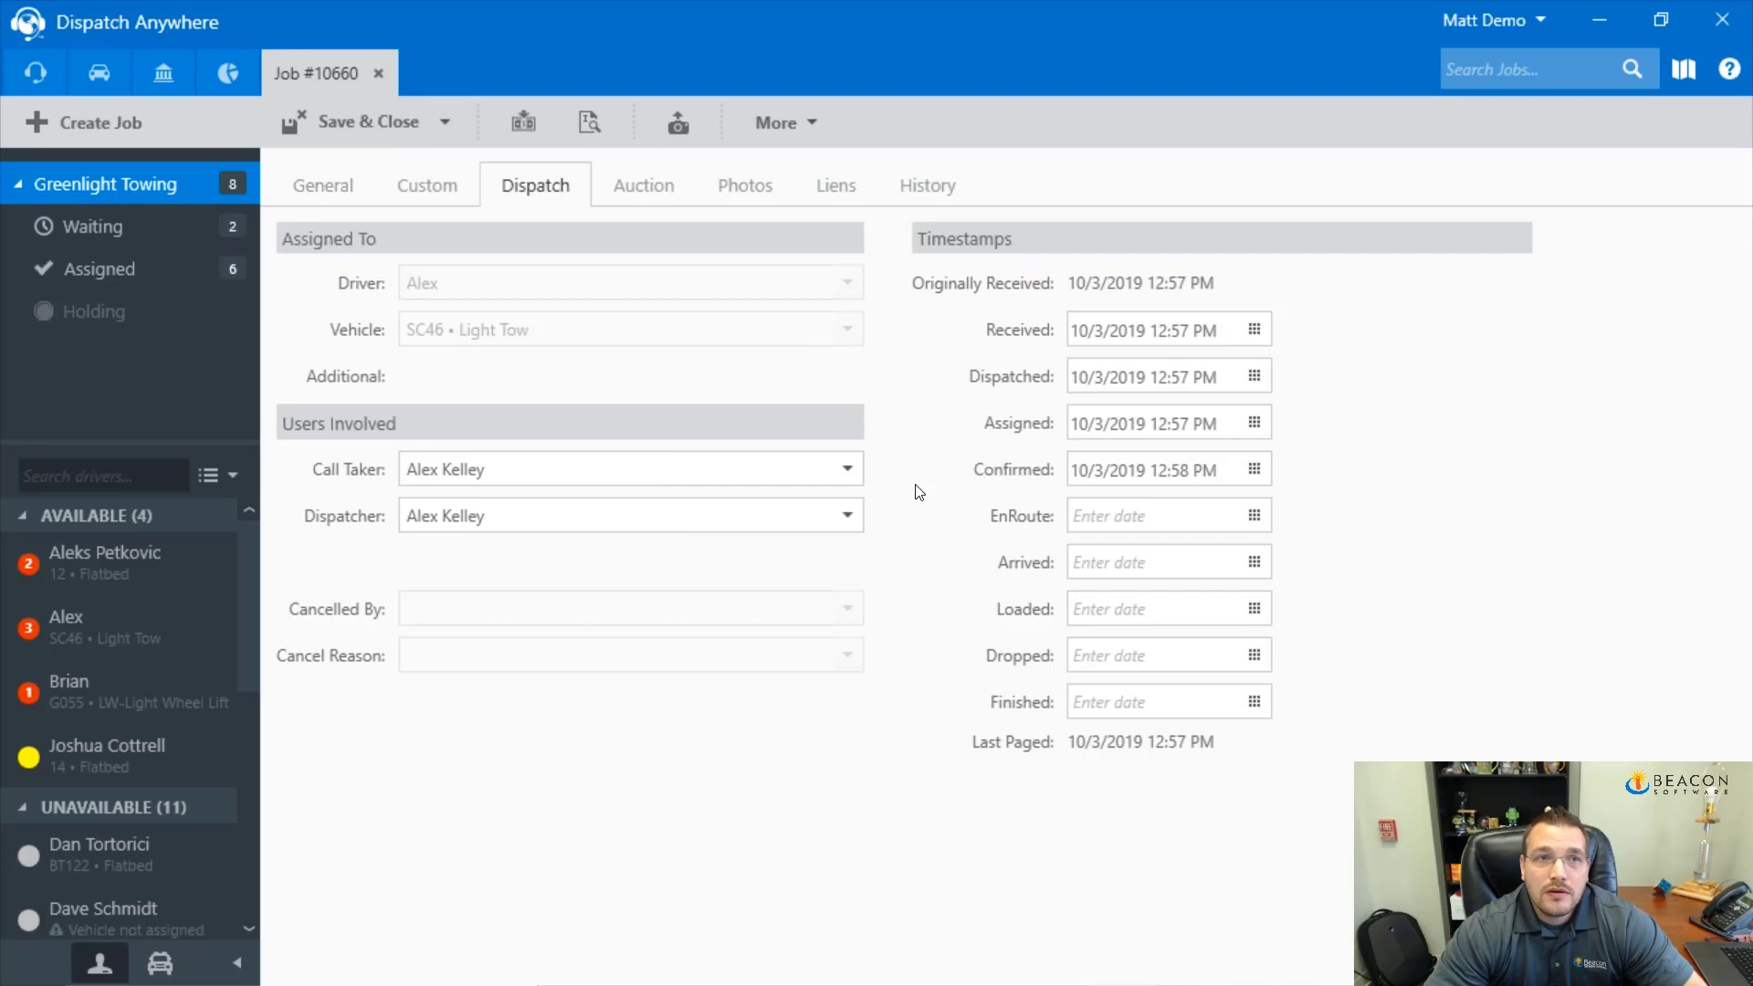
pyautogui.click(1256, 701)
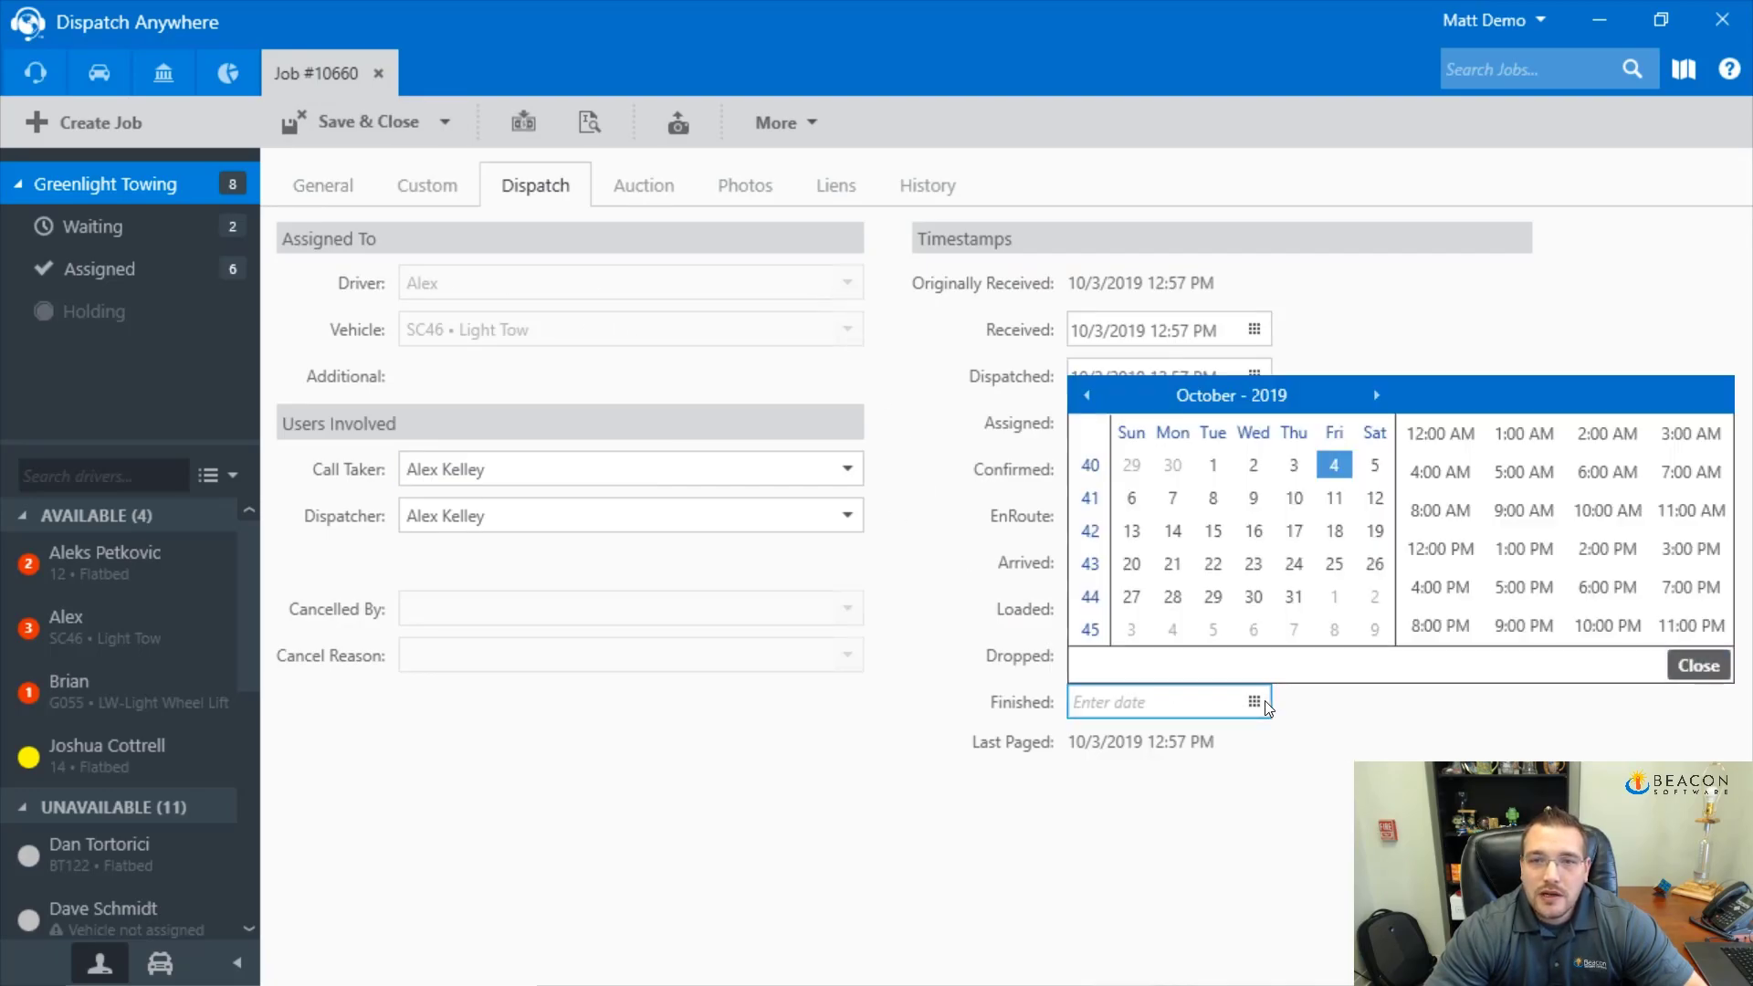
pyautogui.click(1336, 470)
pyautogui.click(1609, 549)
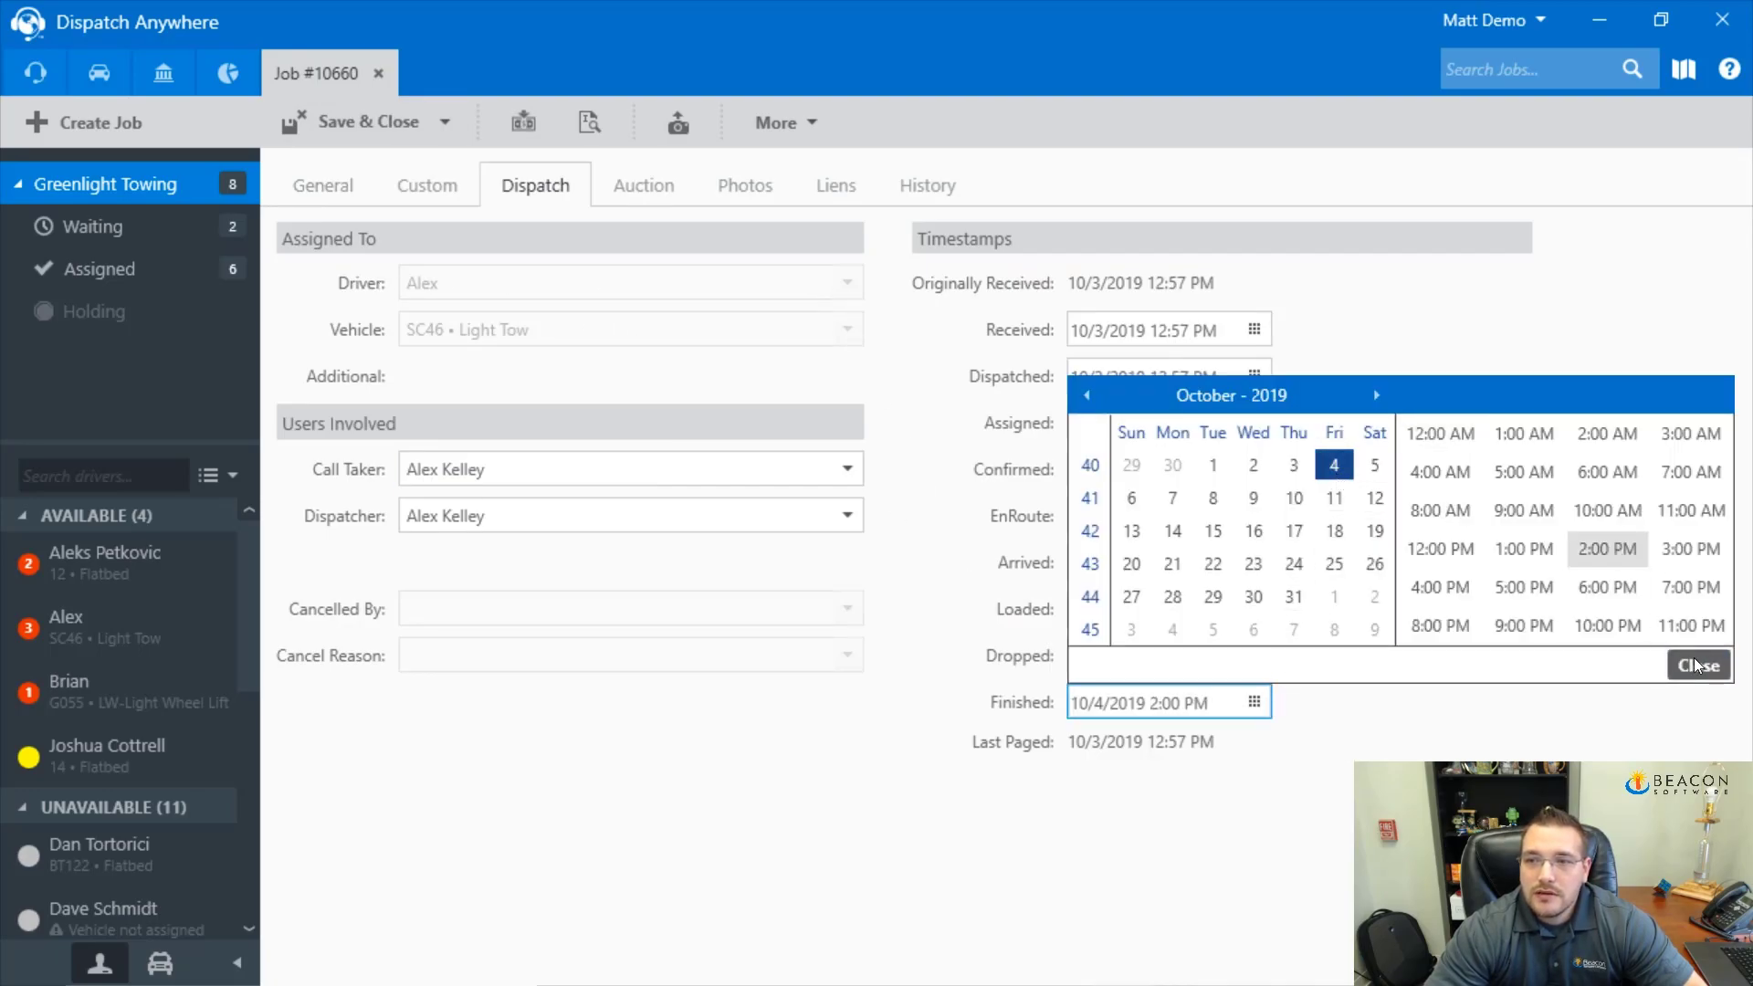
pyautogui.click(375, 129)
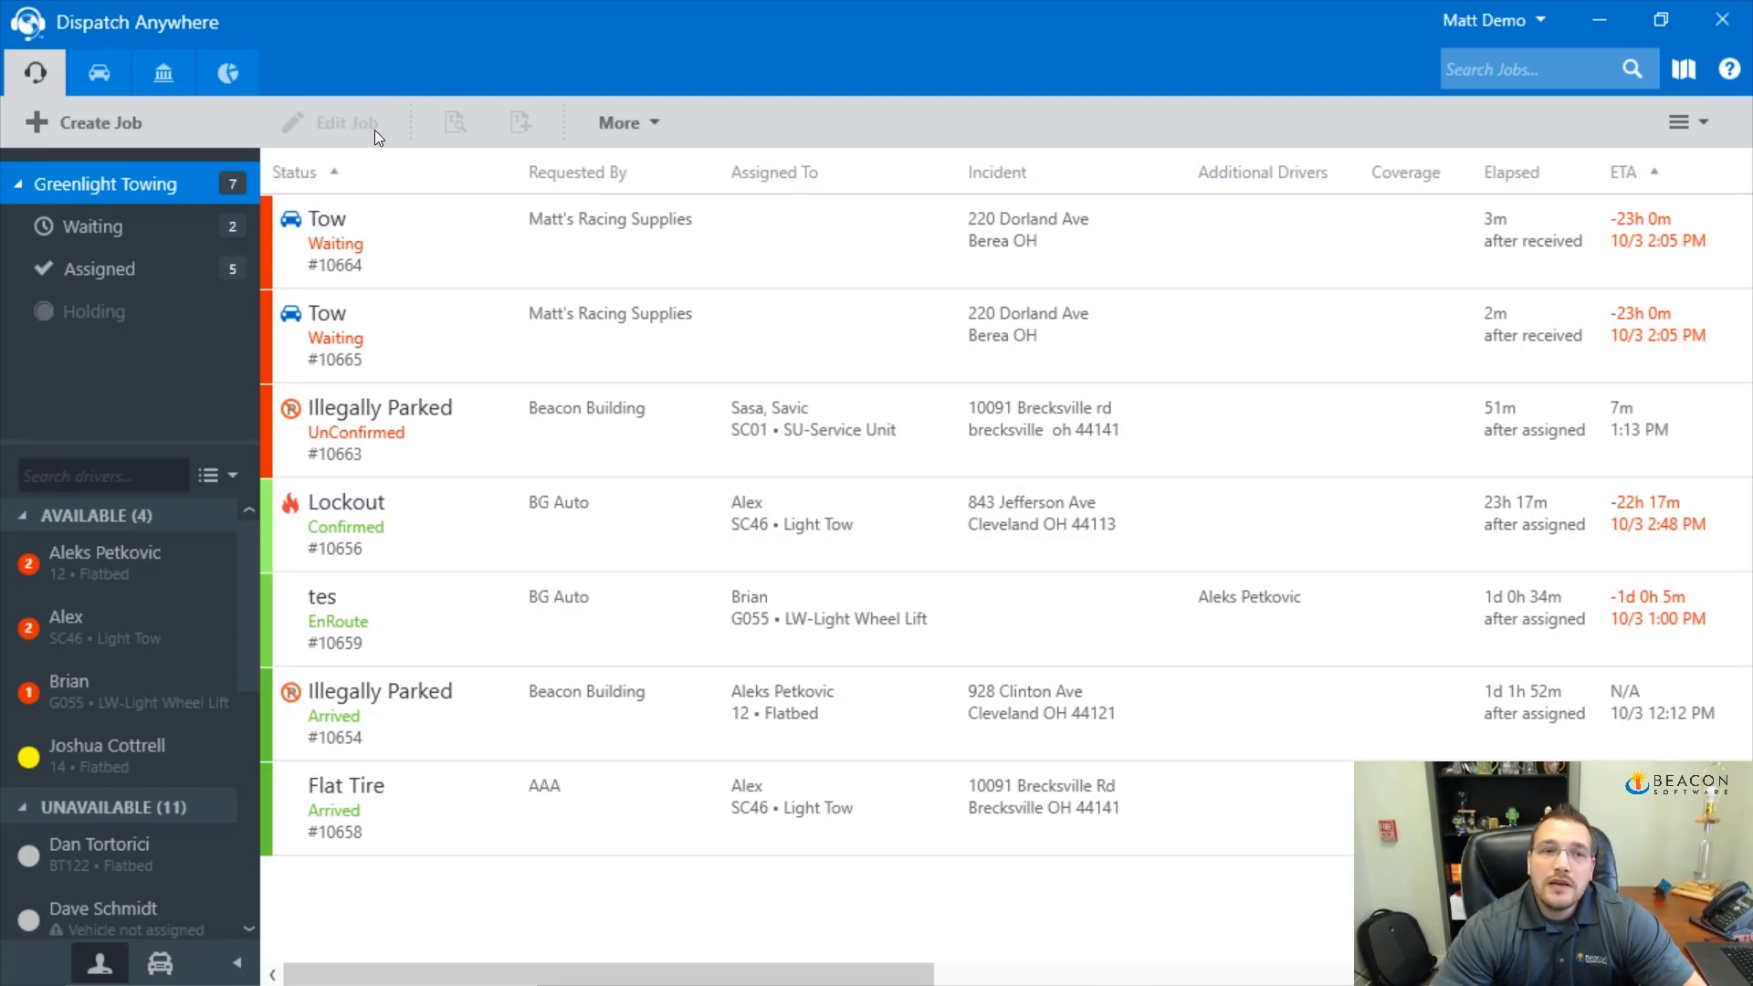
# Search jobs for 10660 and open the Impounded match
pyautogui.click(1543, 68)
pyautogui.write('10660')
pyautogui.press('Return')
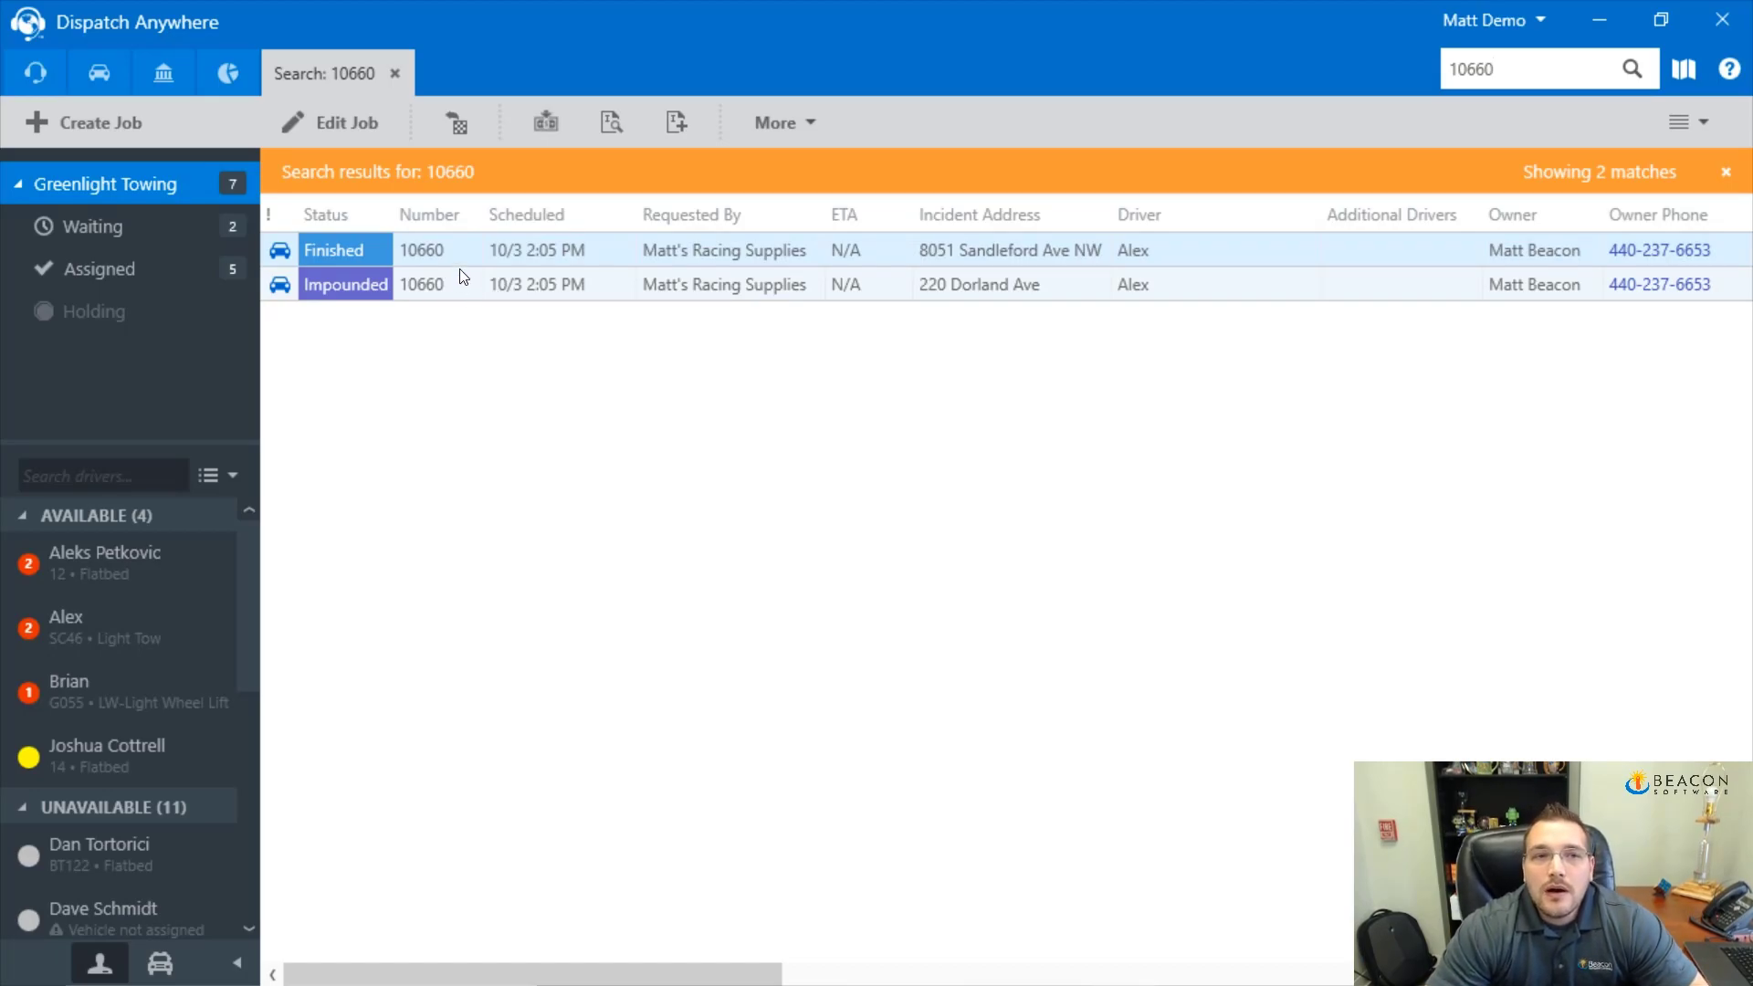
pyautogui.doubleClick(465, 283)
# Clear the Dest/Impound value on the impounded 10660 job and save and close it
pyautogui.click(636, 797)
pyautogui.press('BackSpace')
pyautogui.press('Tab')
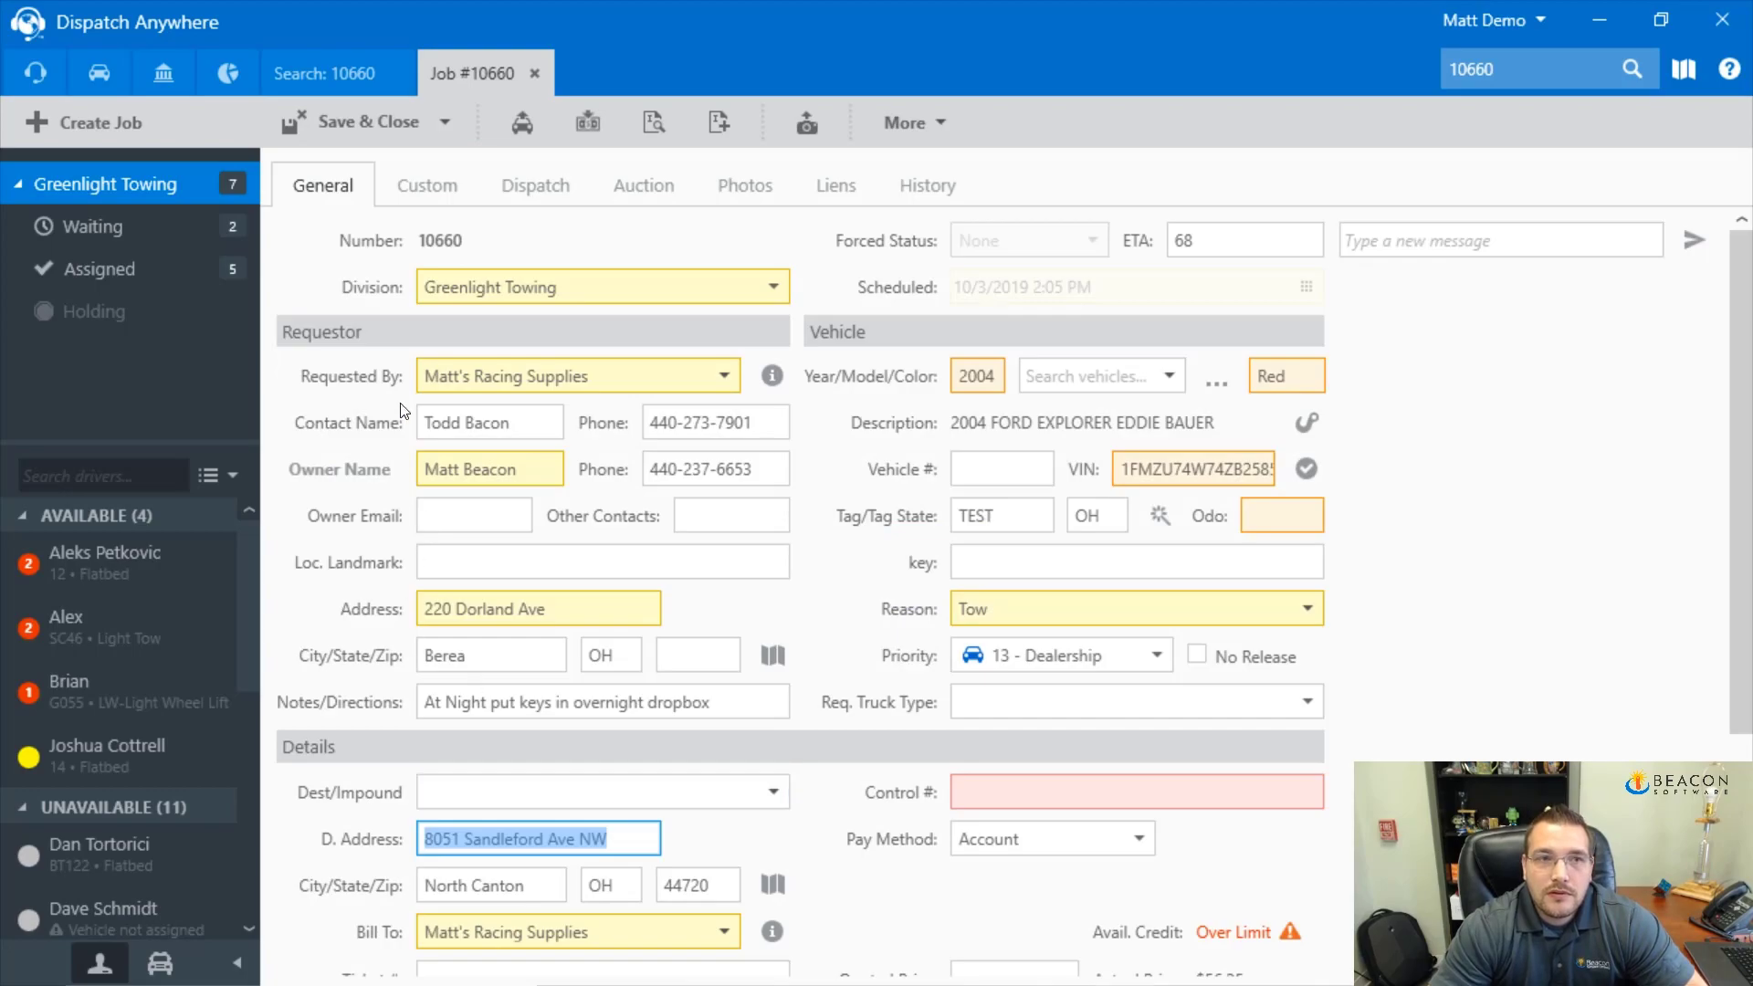
pyautogui.click(348, 118)
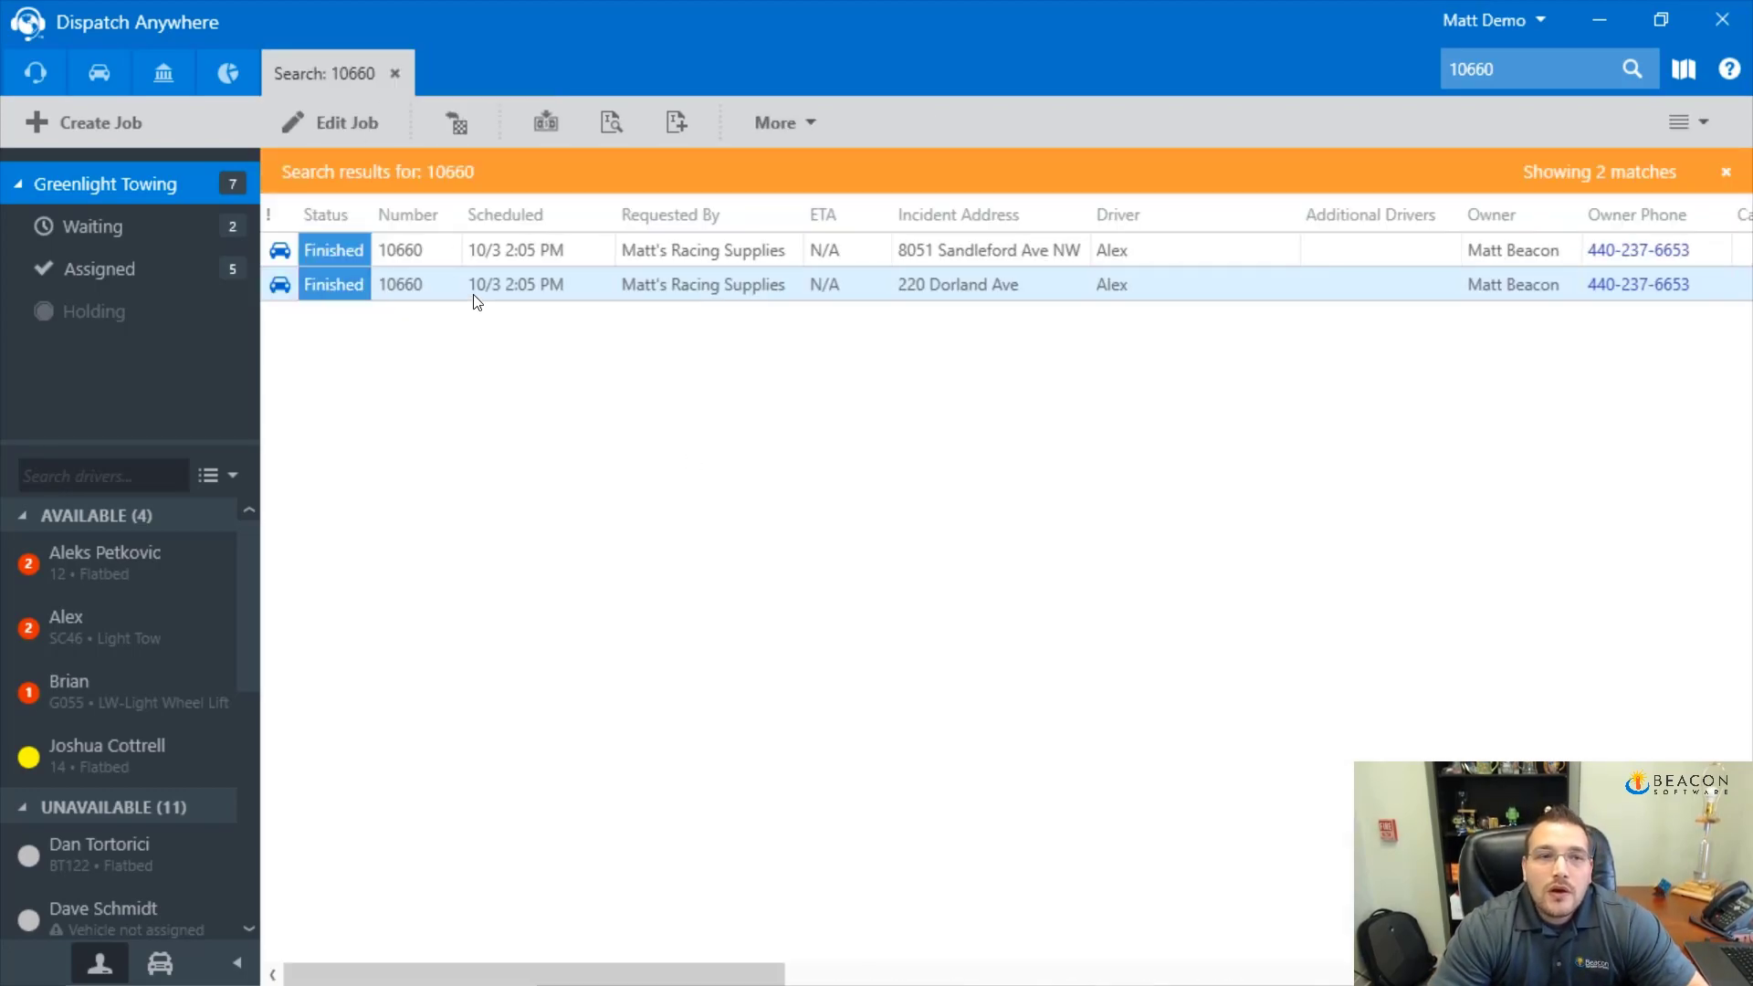
pyautogui.click(628, 124)
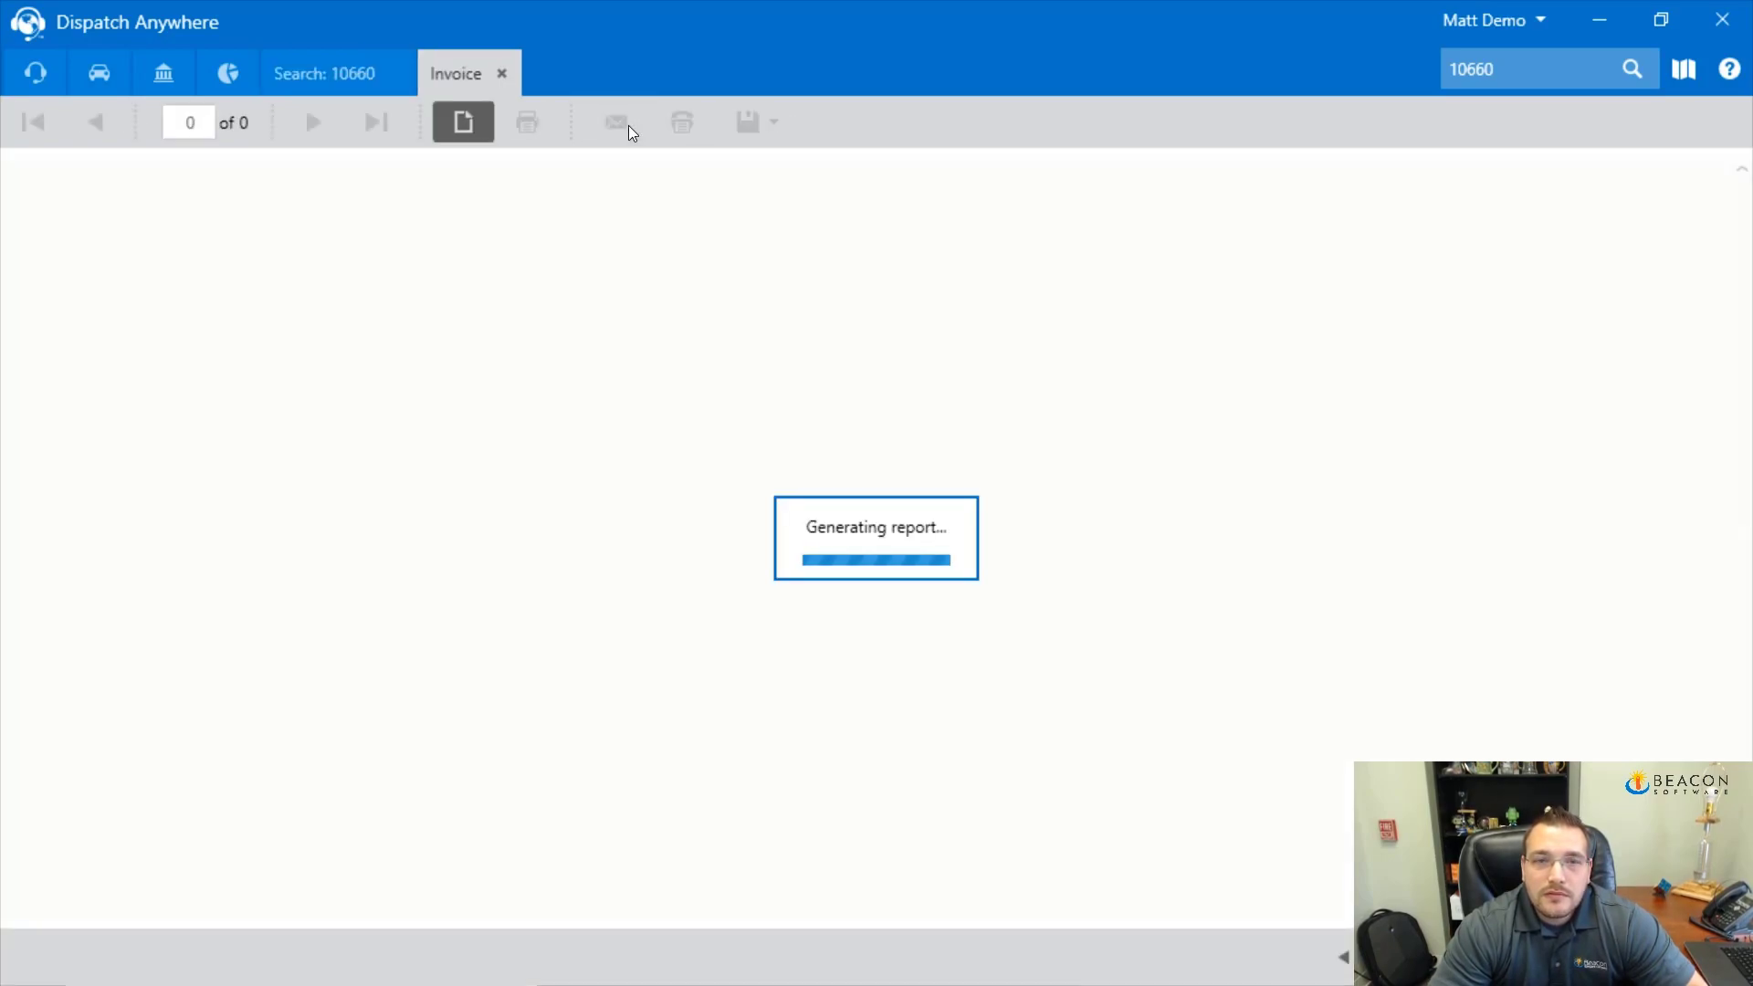
pyautogui.click(339, 80)
pyautogui.click(485, 254)
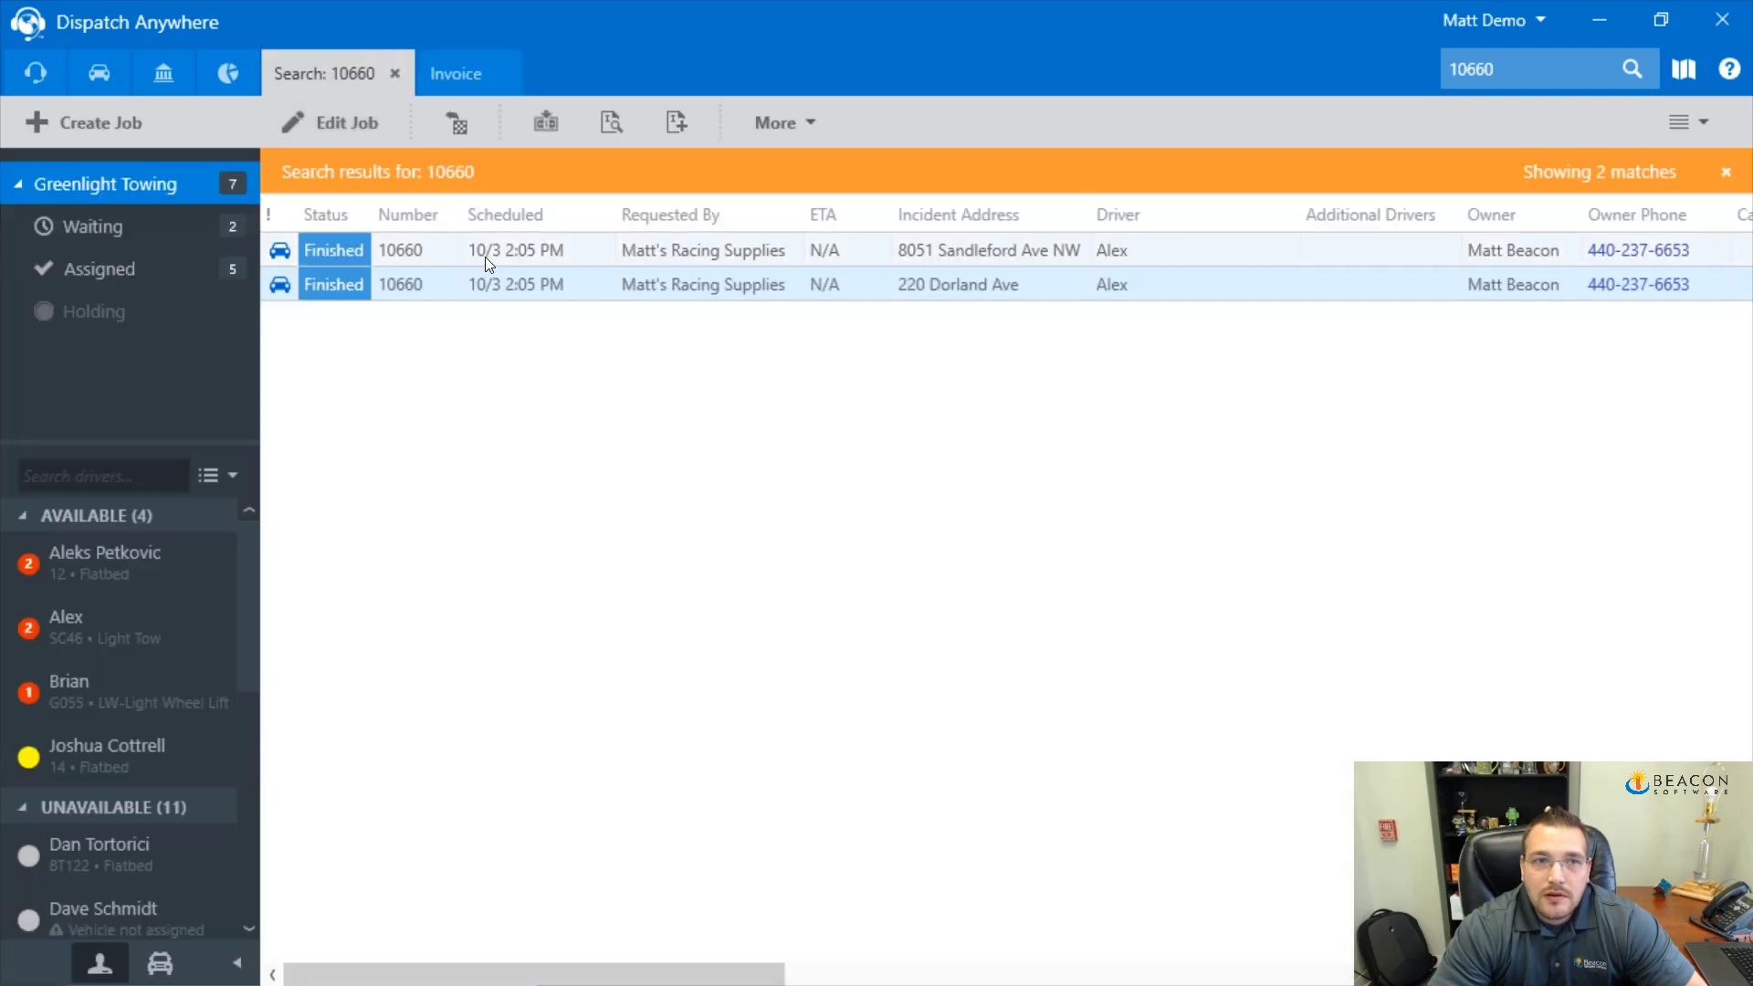
pyautogui.click(621, 128)
# Review the $56.25 tow invoice and the $293.40 four-line invoice previews
pyautogui.click(473, 79)
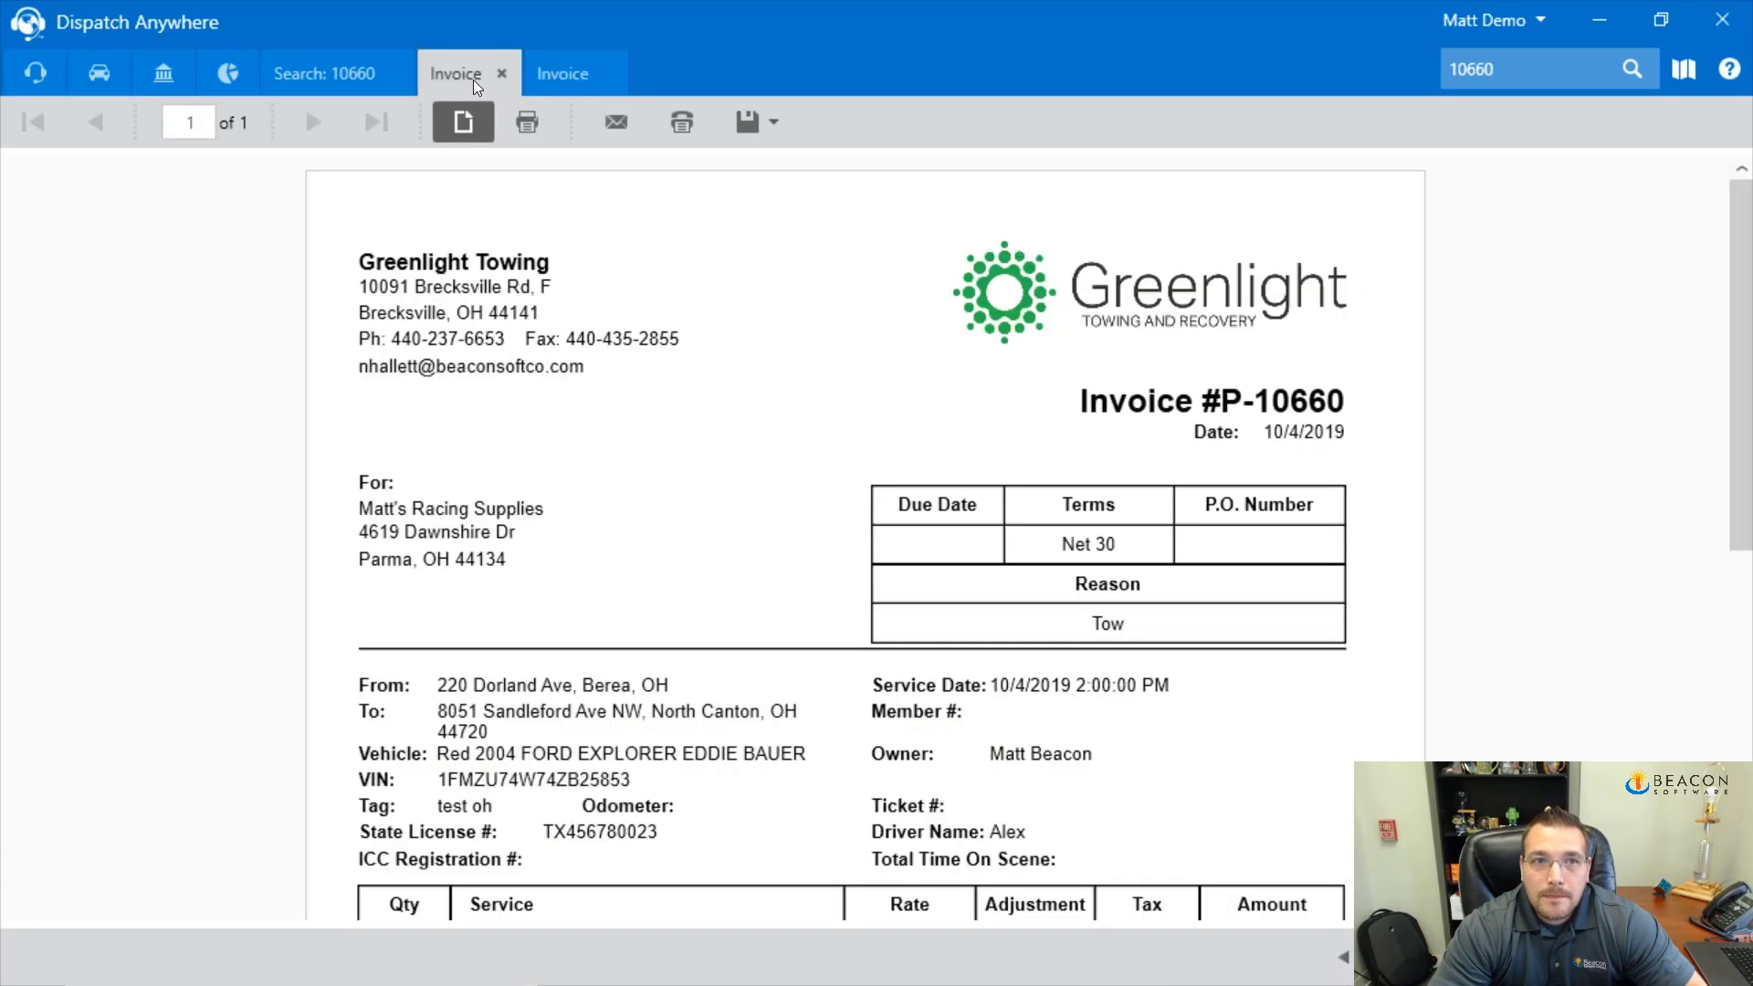
pyautogui.scroll(-1, 584, 399)
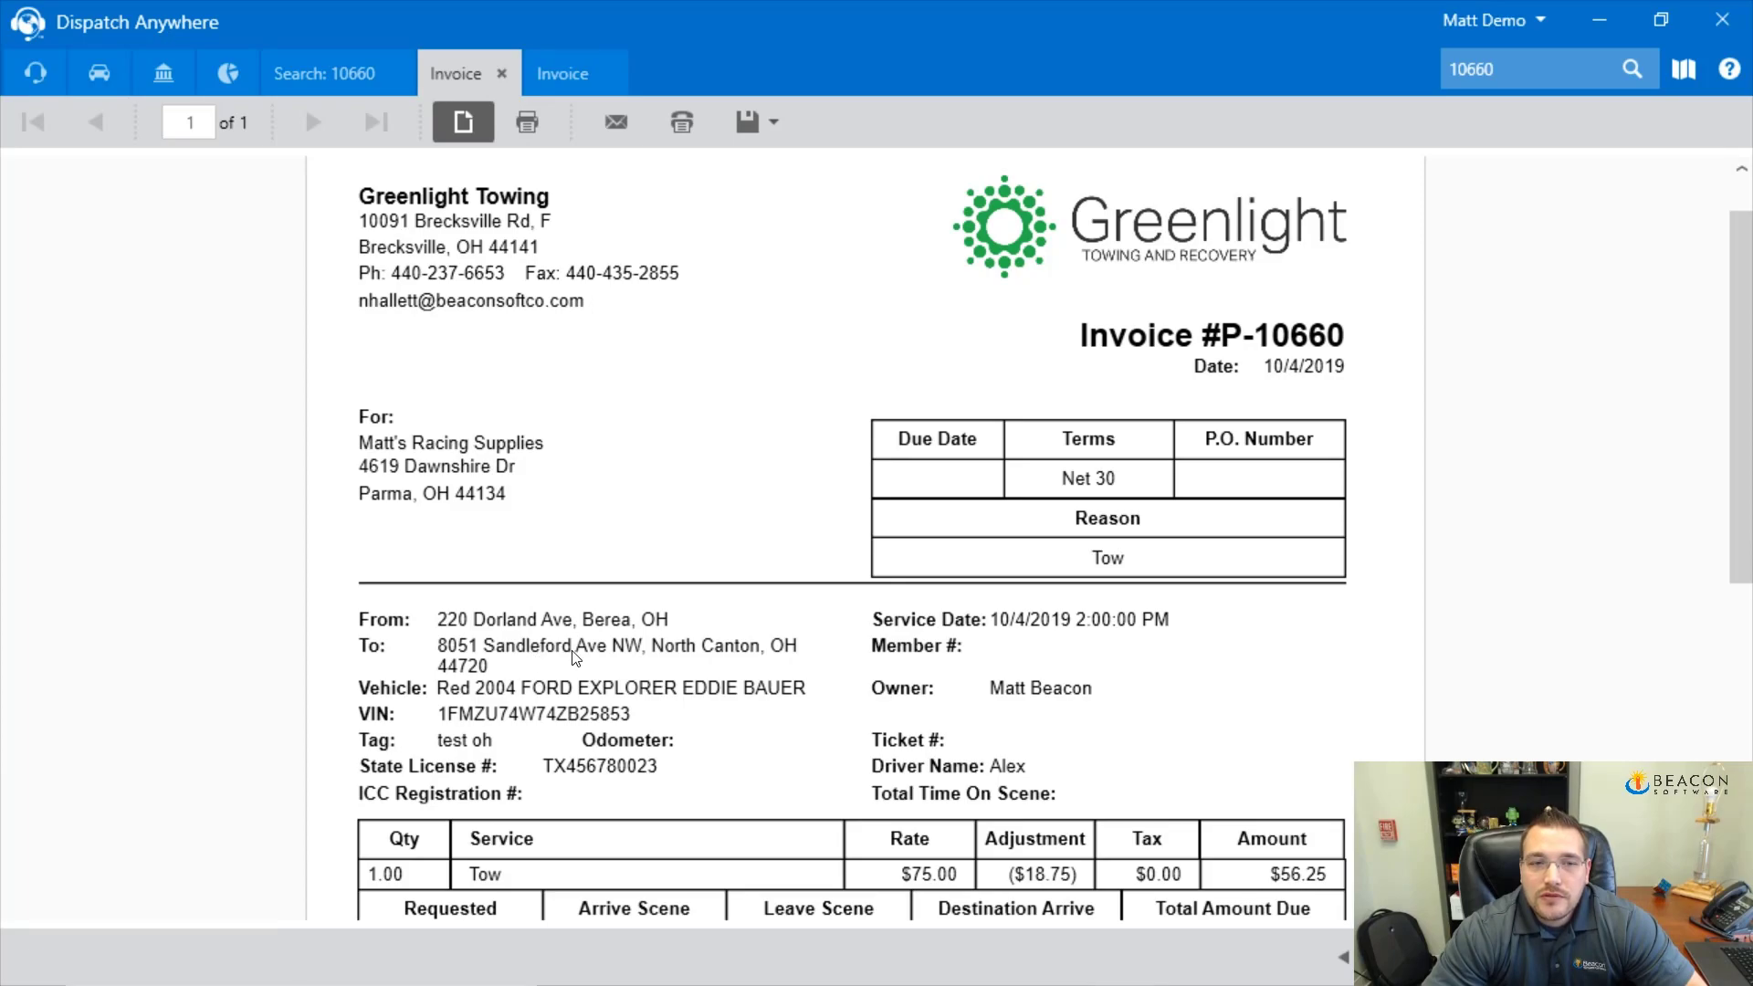
pyautogui.scroll(-4, 539, 655)
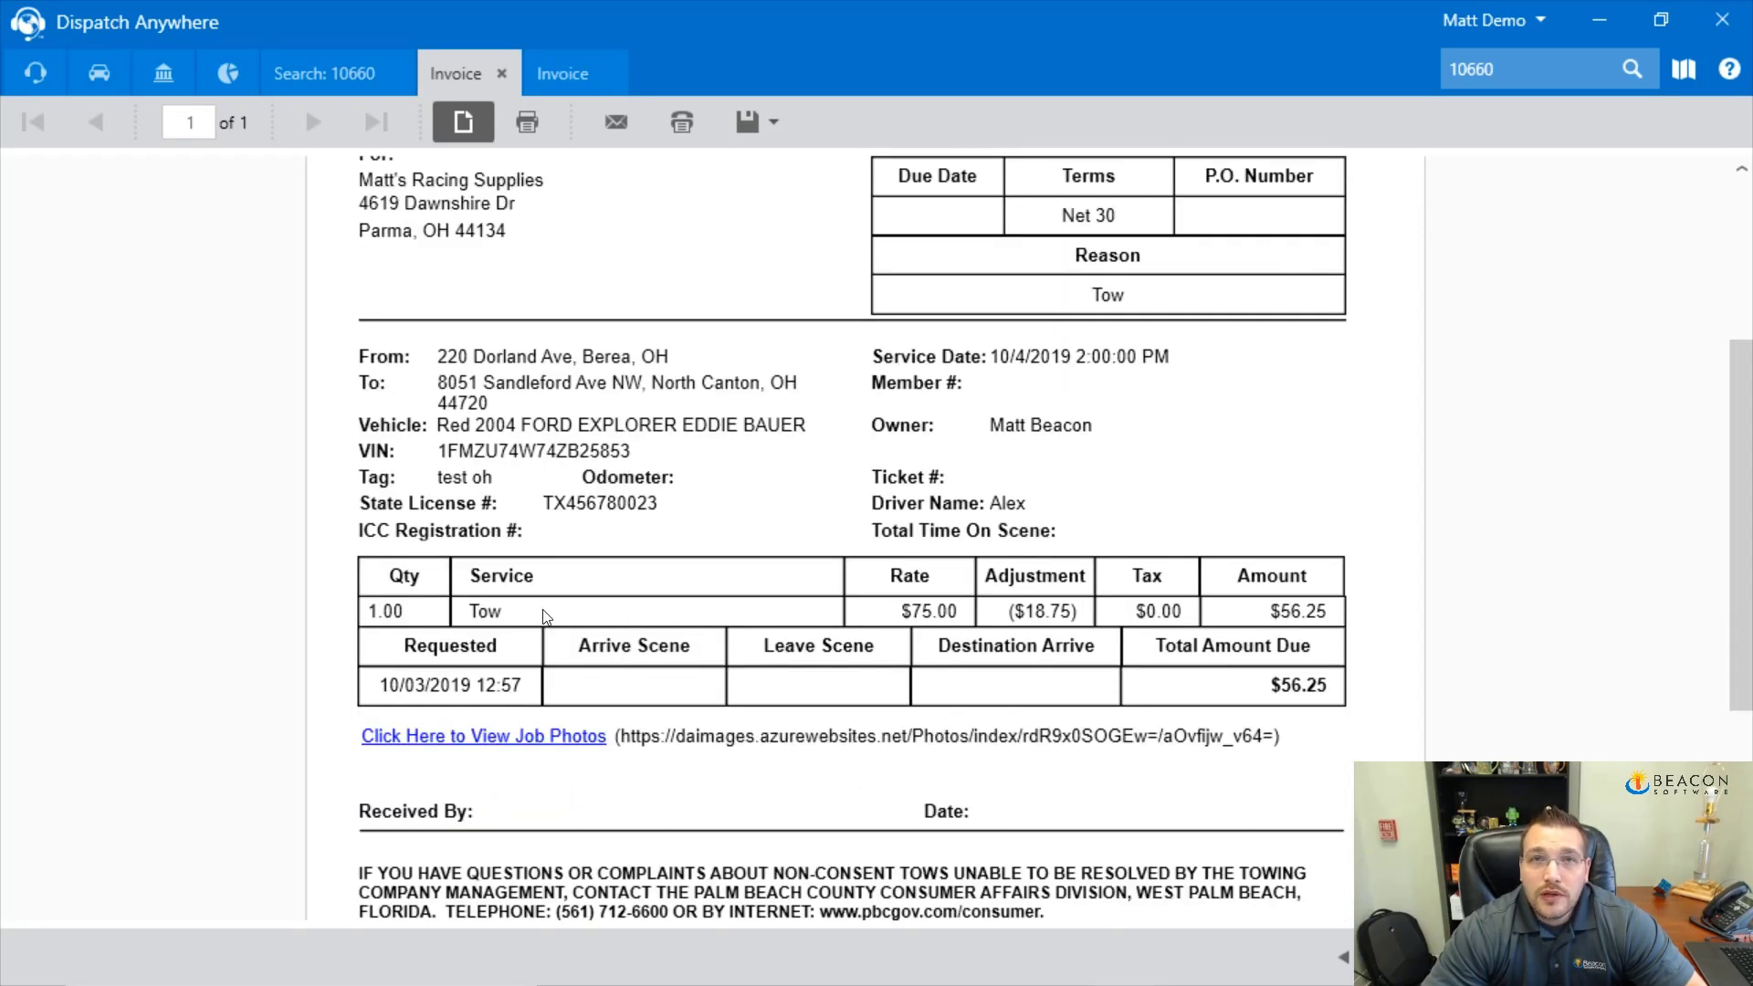
pyautogui.scroll(1, 558, 621)
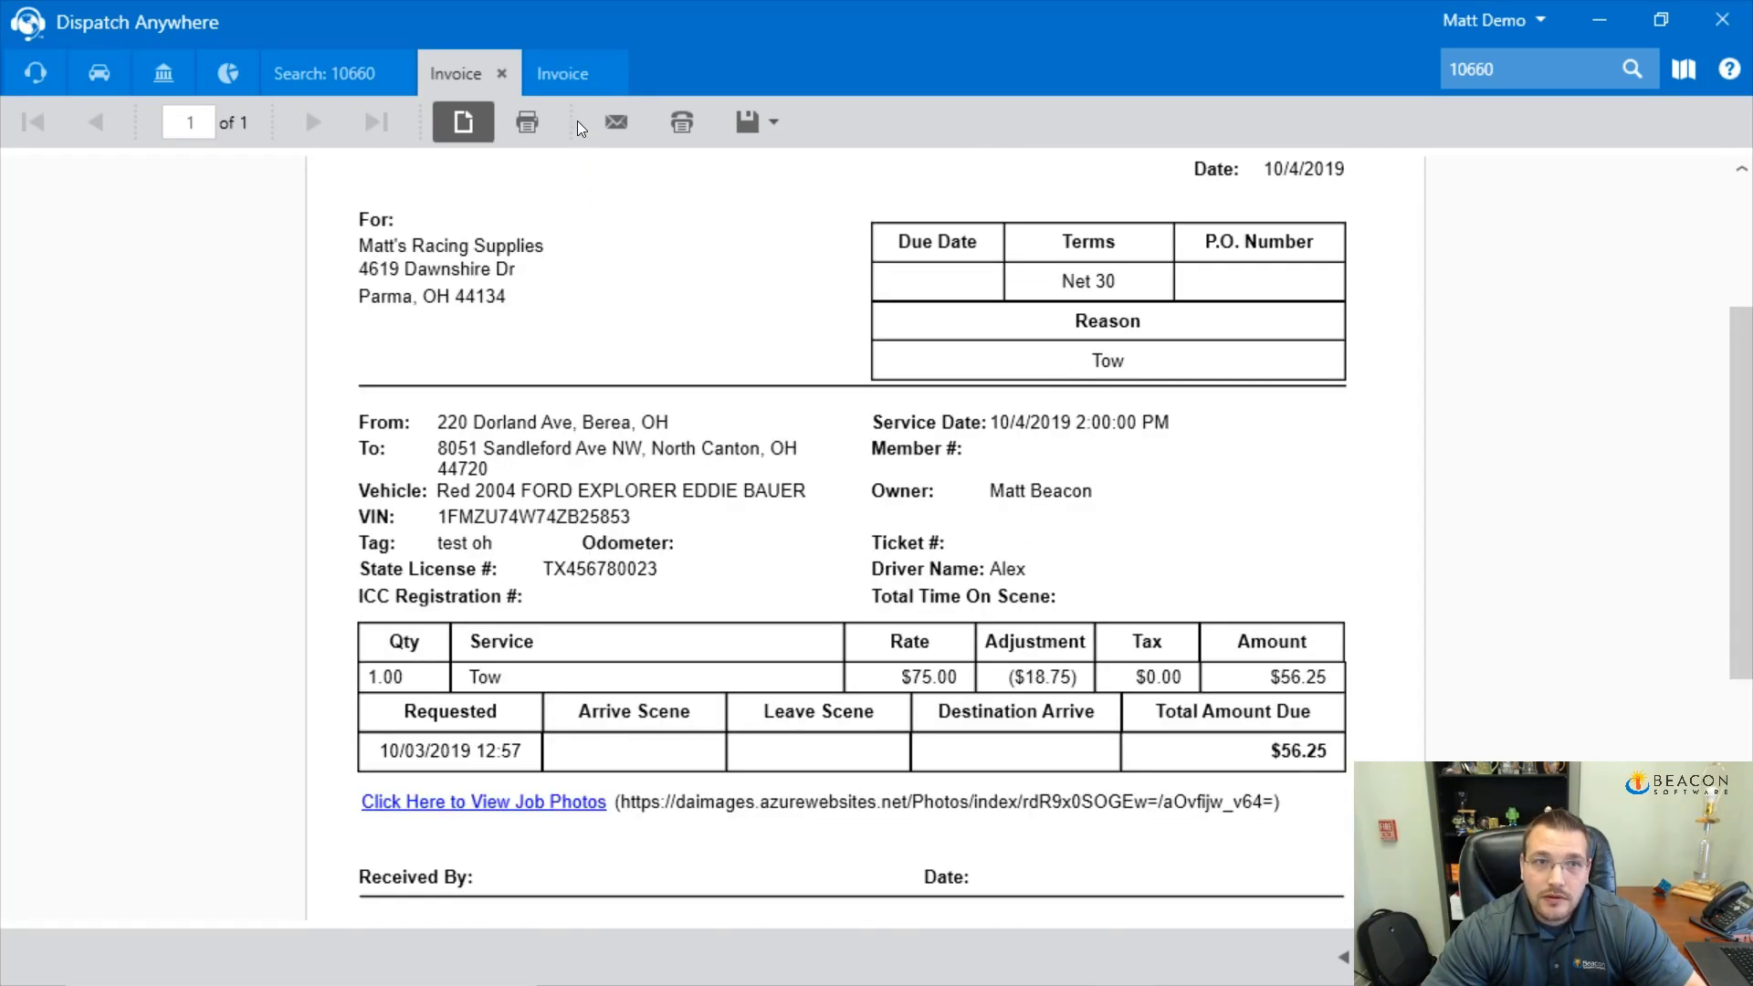
pyautogui.click(564, 73)
pyautogui.scroll(-3, 721, 523)
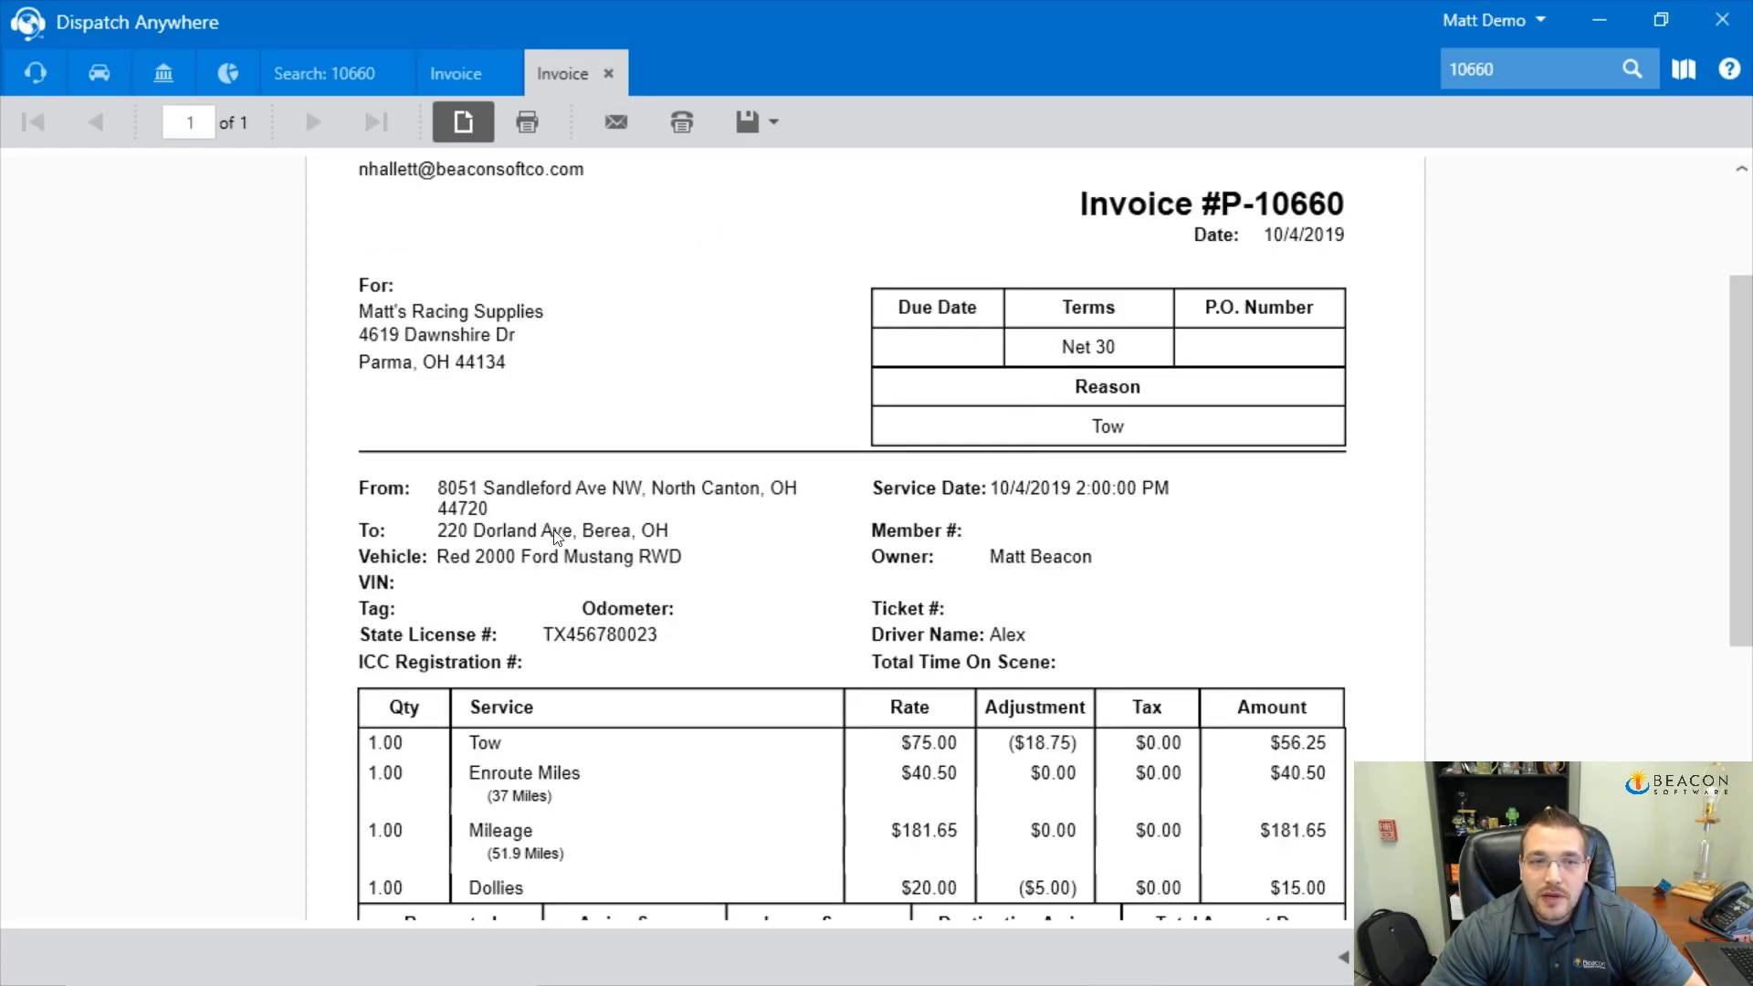
pyautogui.scroll(-2, 813, 662)
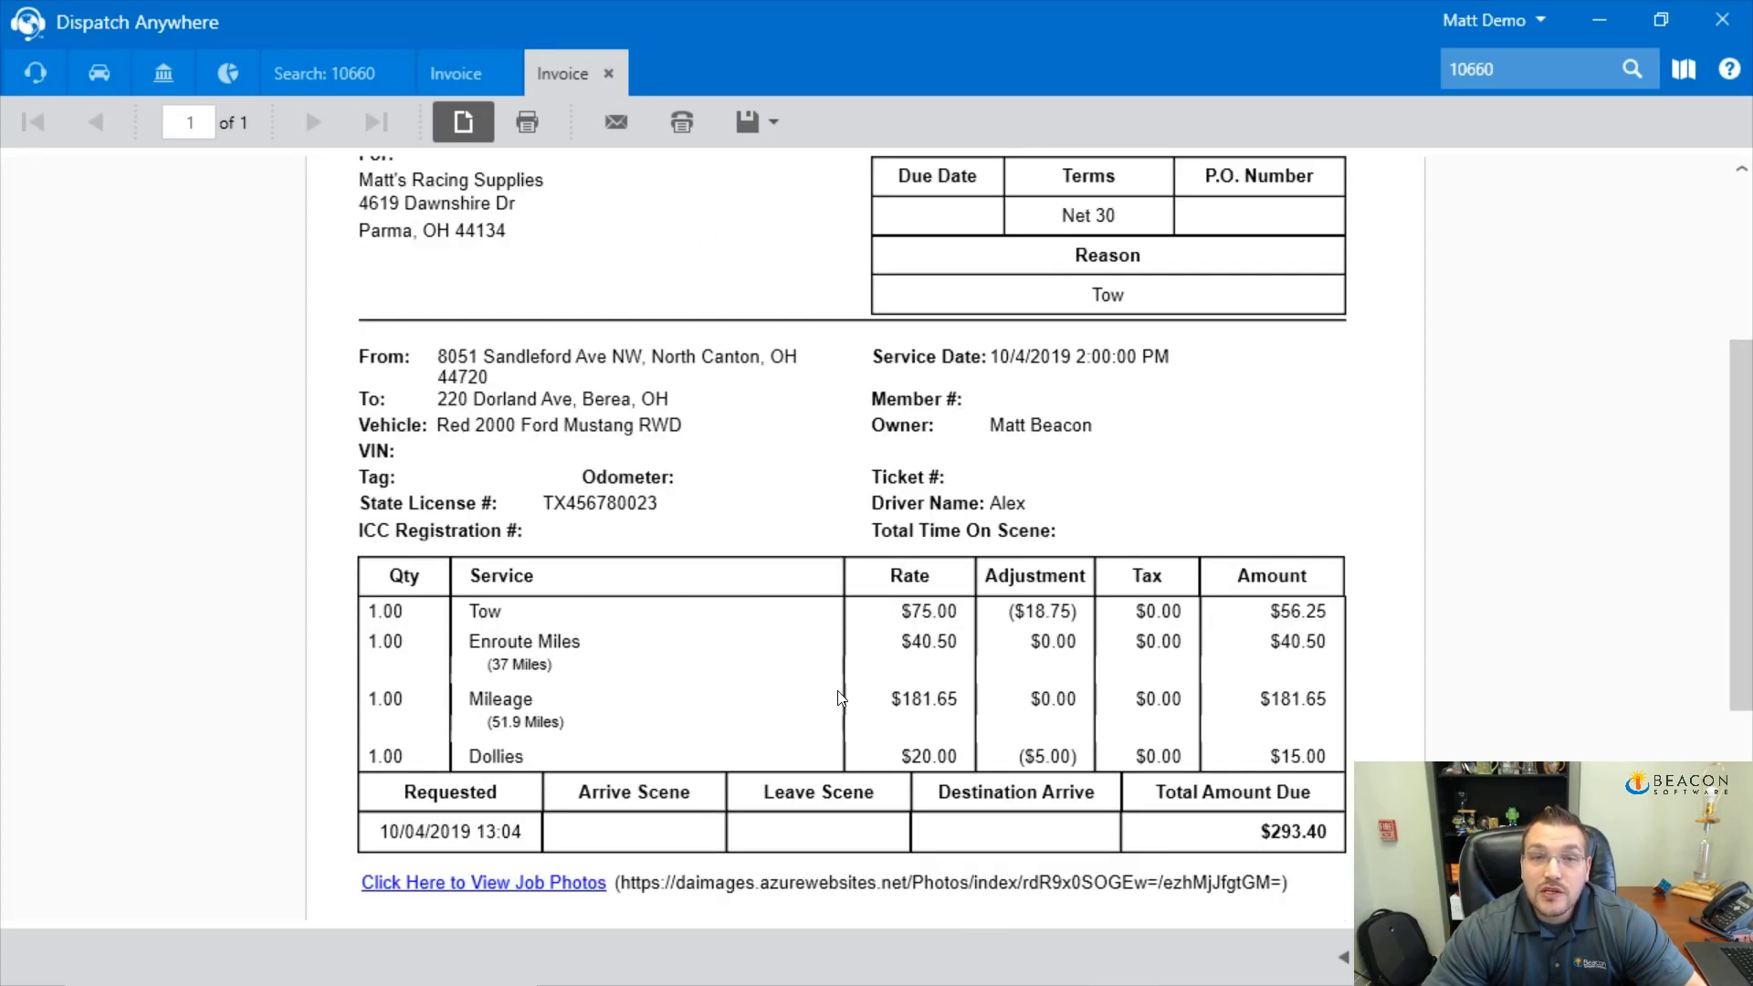
pyautogui.scroll(5, 841, 699)
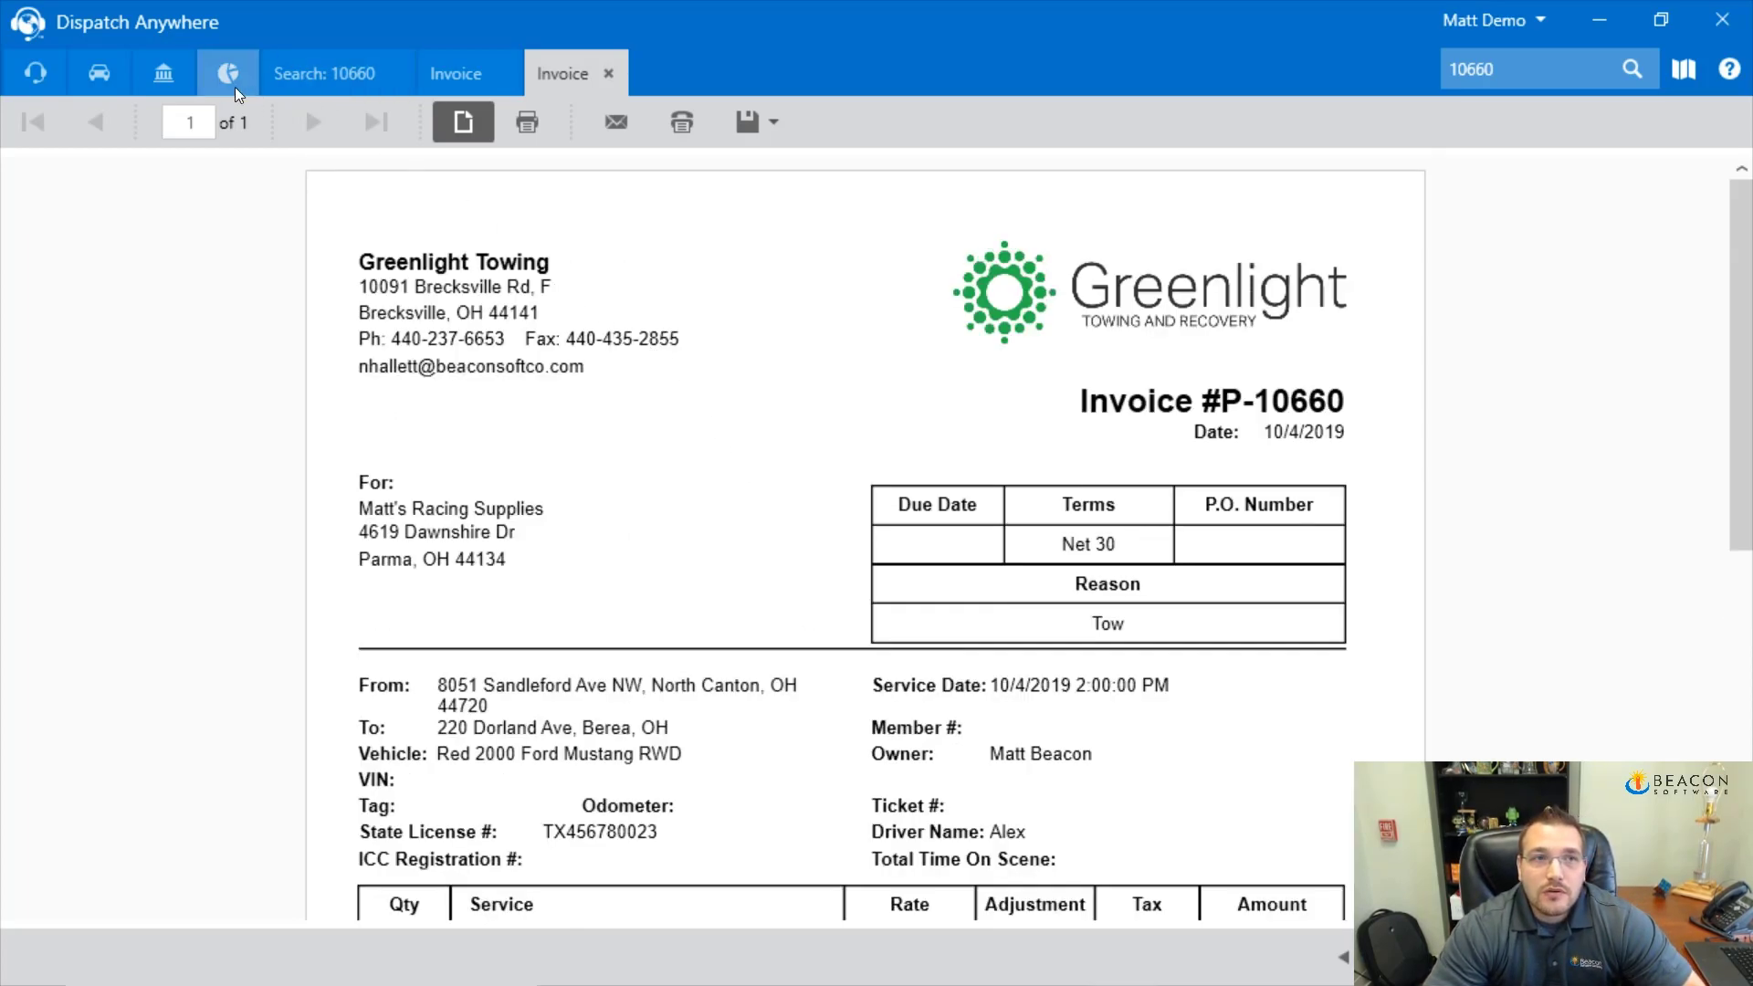
# In Create Invoices (Post Jobs), expand and check the $56.25 and $293.40 invoices, then save them
pyautogui.click(173, 81)
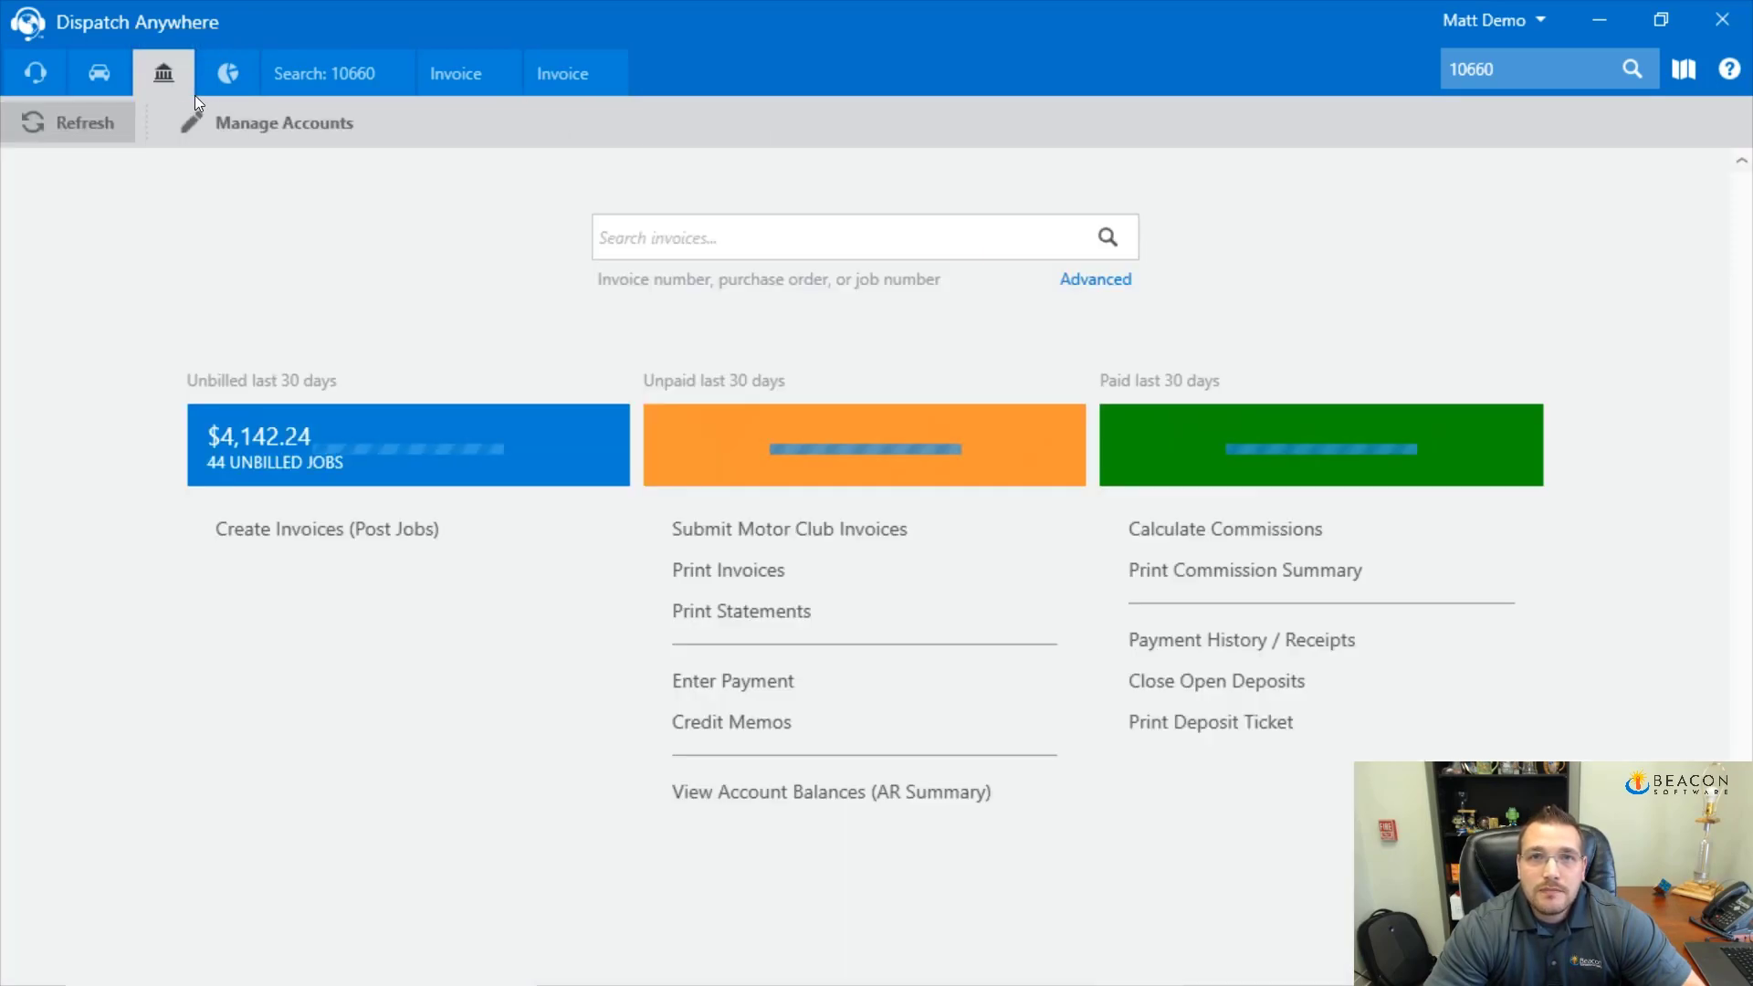
pyautogui.click(287, 545)
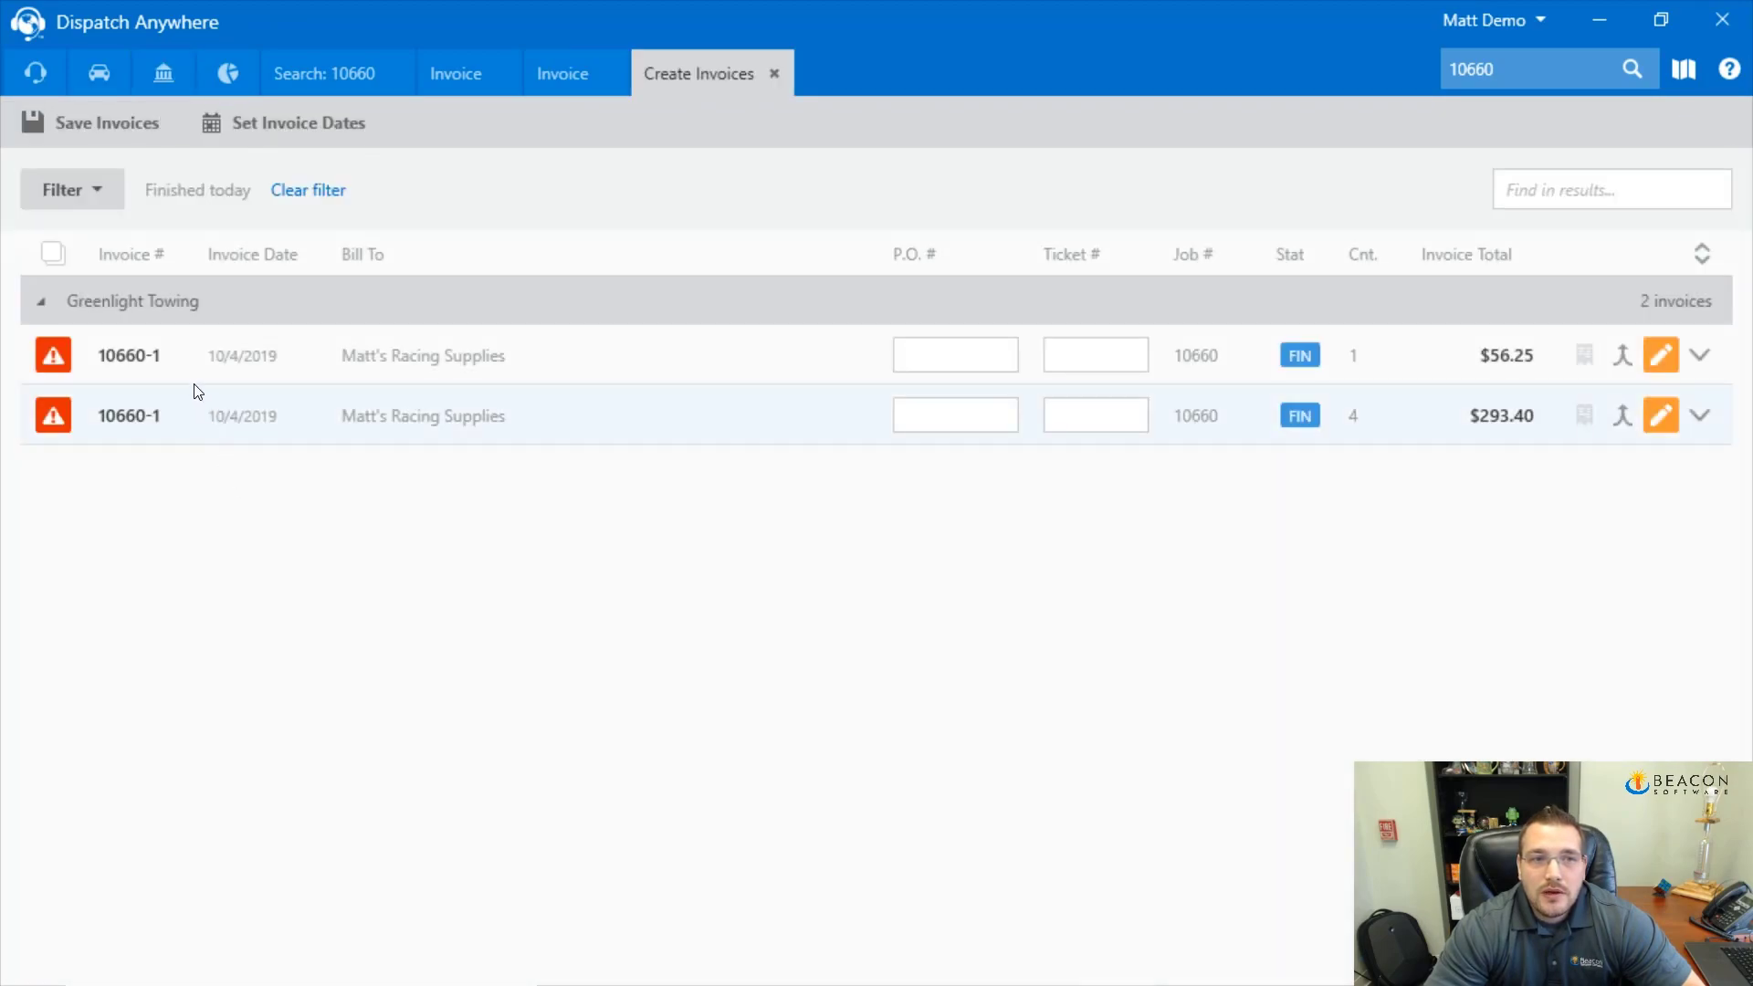
pyautogui.click(1698, 355)
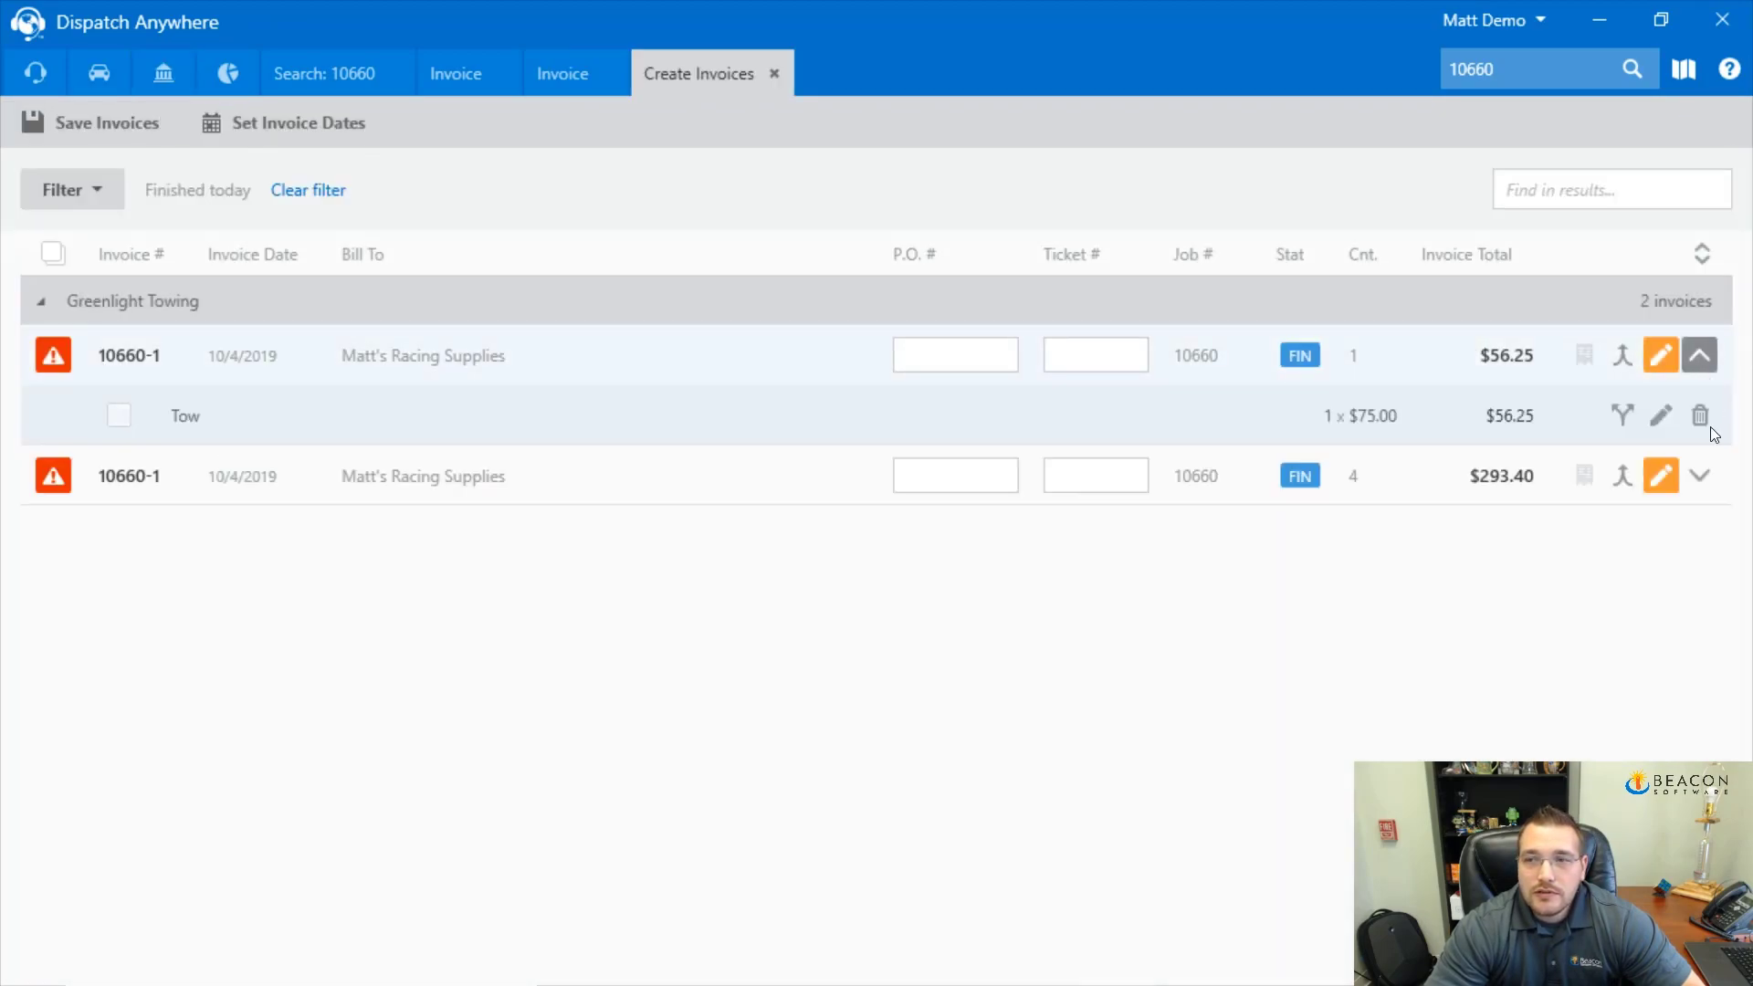
pyautogui.click(1699, 476)
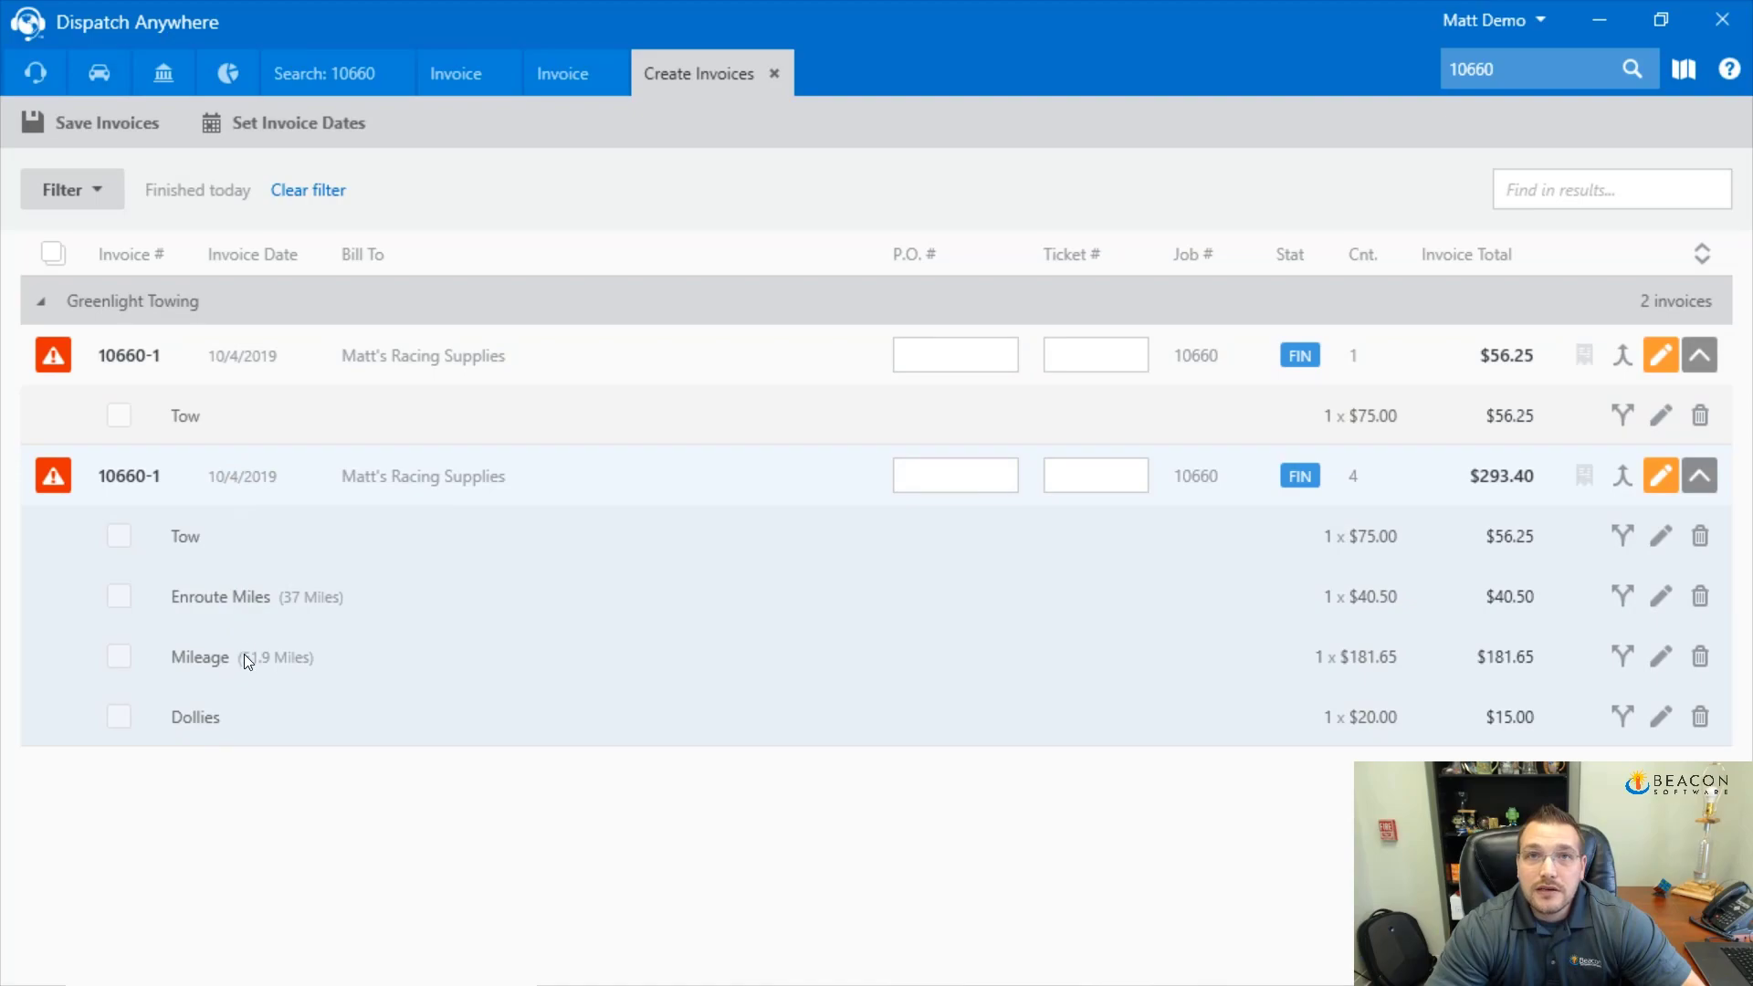
pyautogui.moveTo(64, 358)
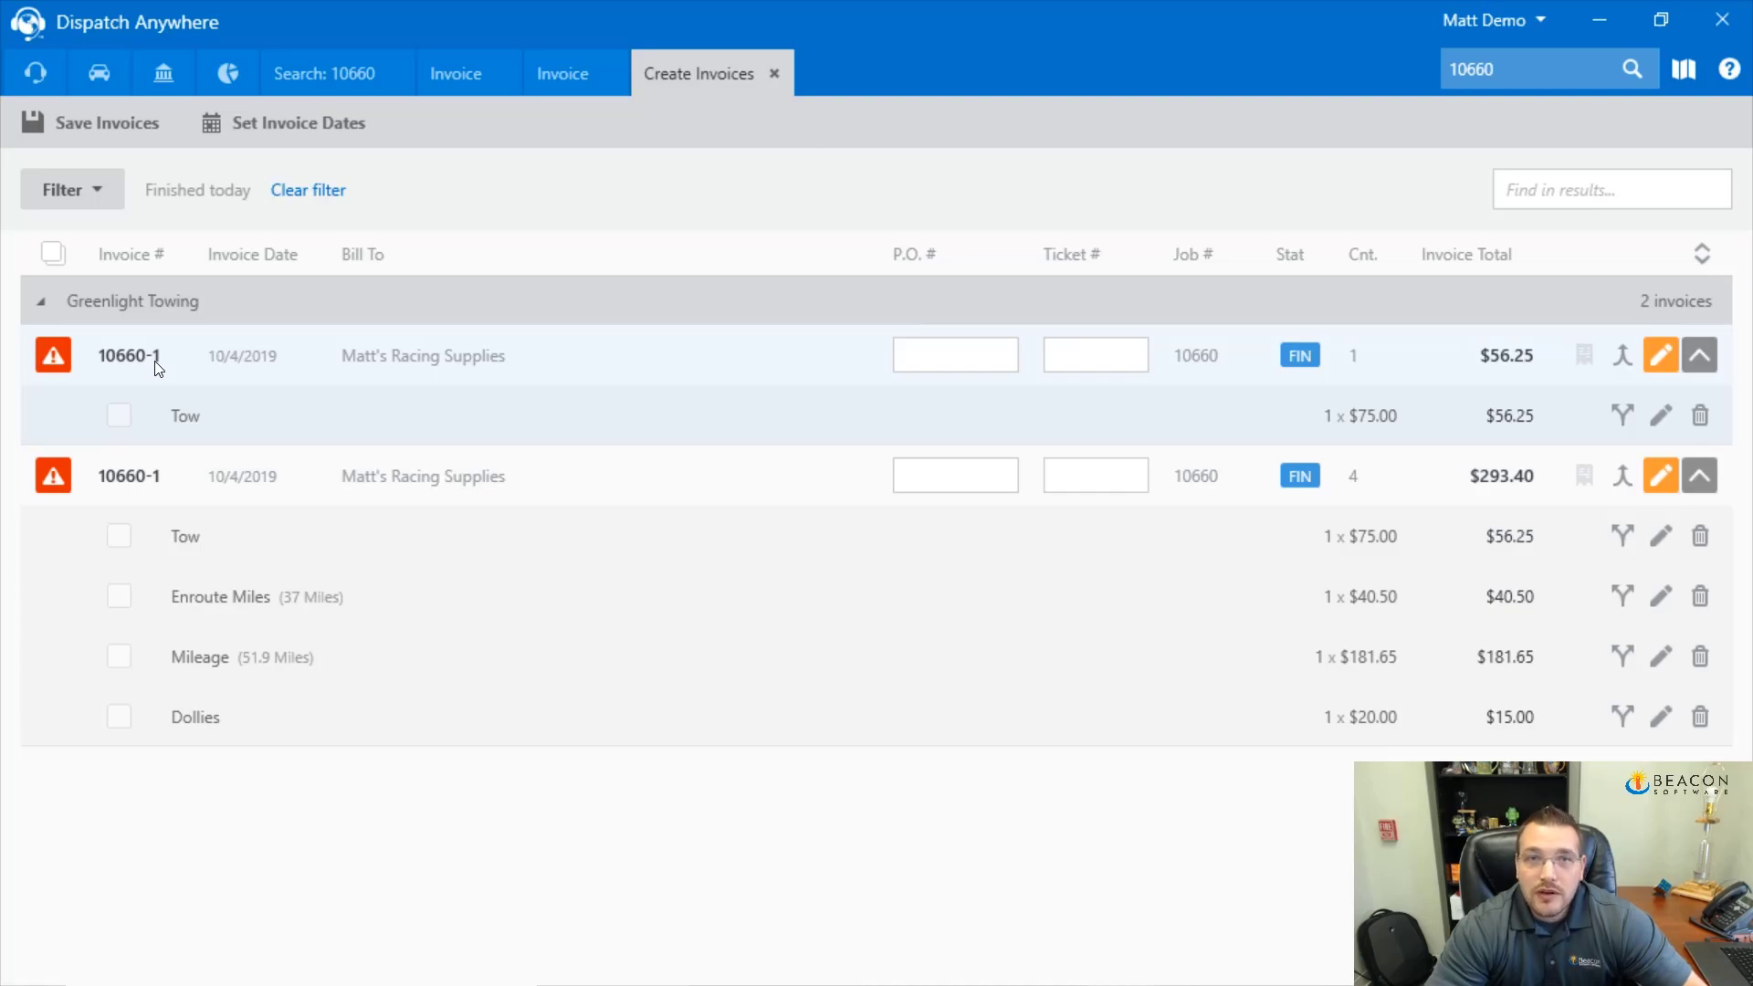
pyautogui.click(64, 356)
pyautogui.click(57, 478)
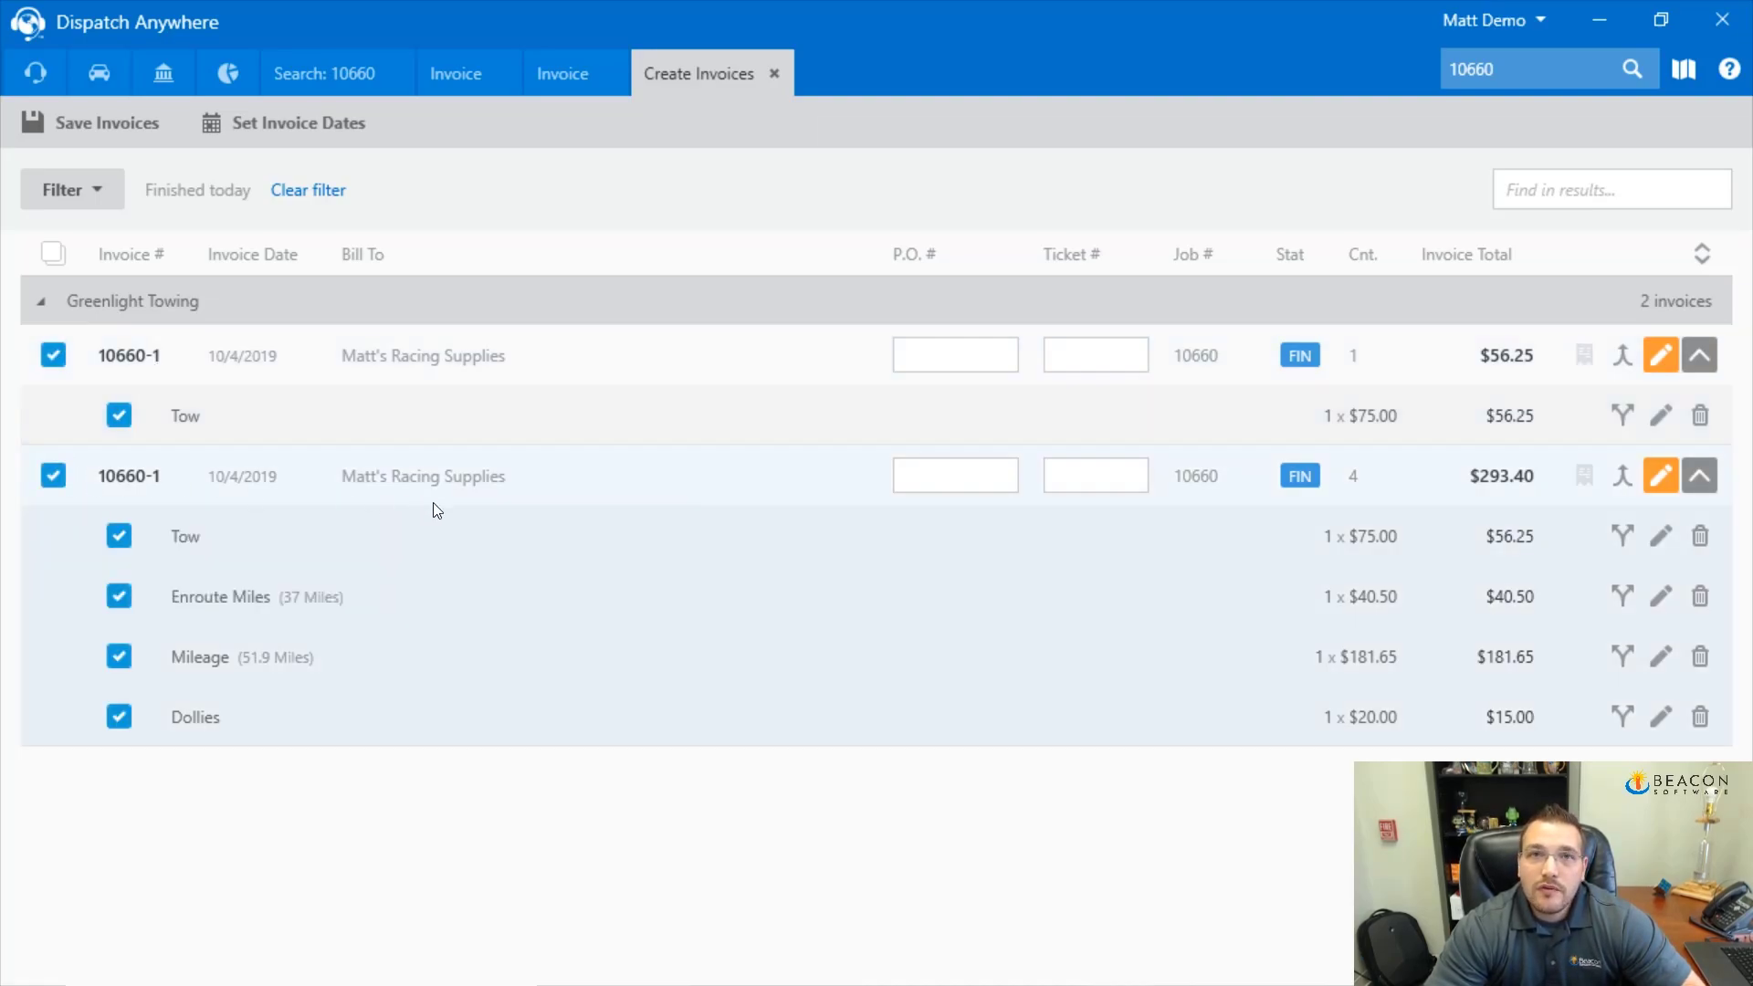
pyautogui.click(116, 132)
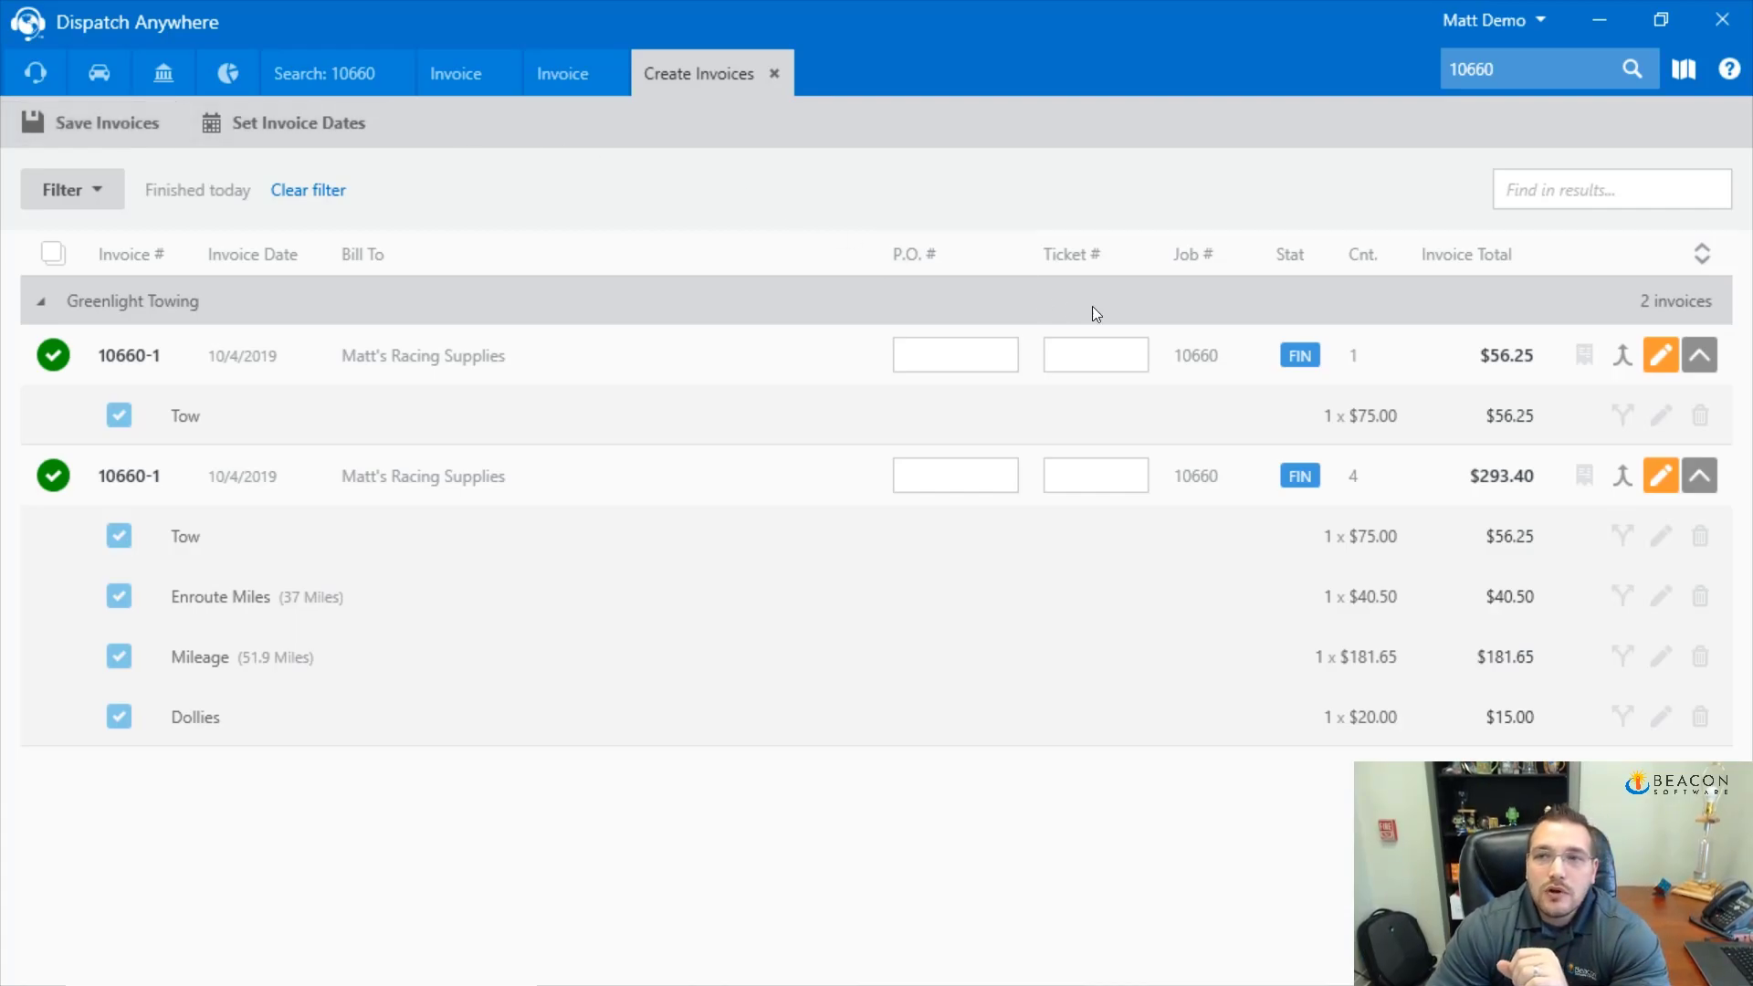
# Close the invoice creation screen and both invoice previews to get back to the 10660 results
pyautogui.click(772, 75)
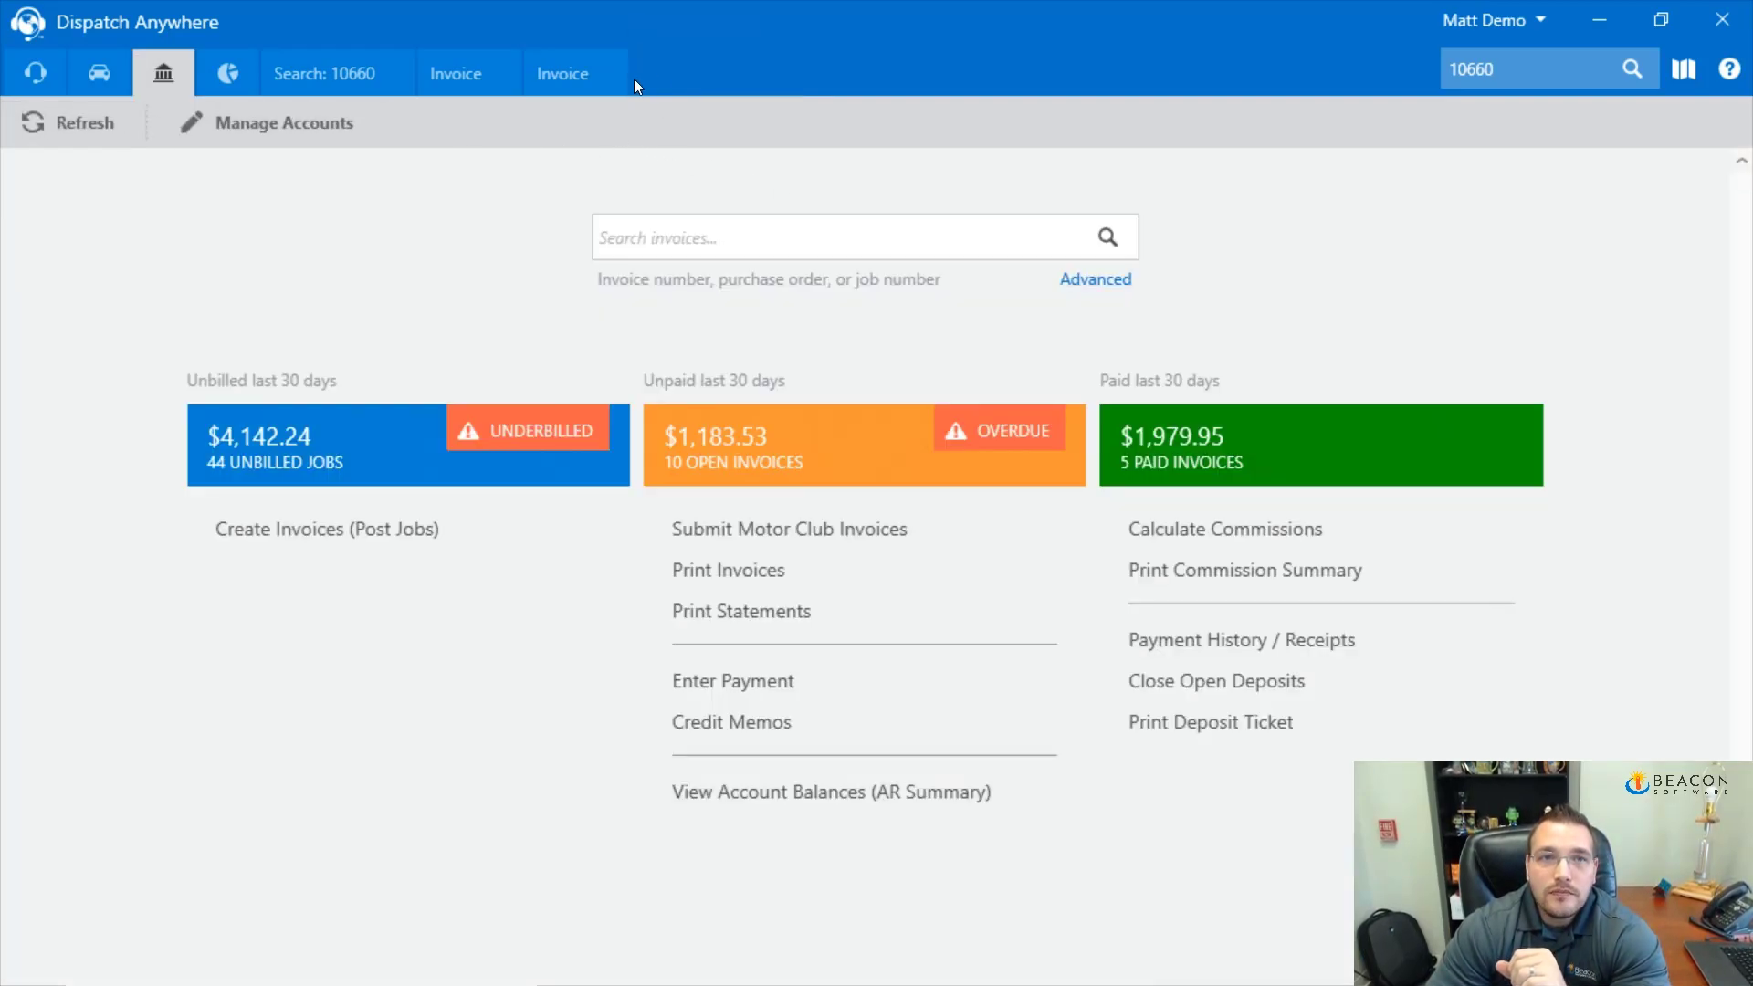
pyautogui.click(615, 75)
pyautogui.click(493, 74)
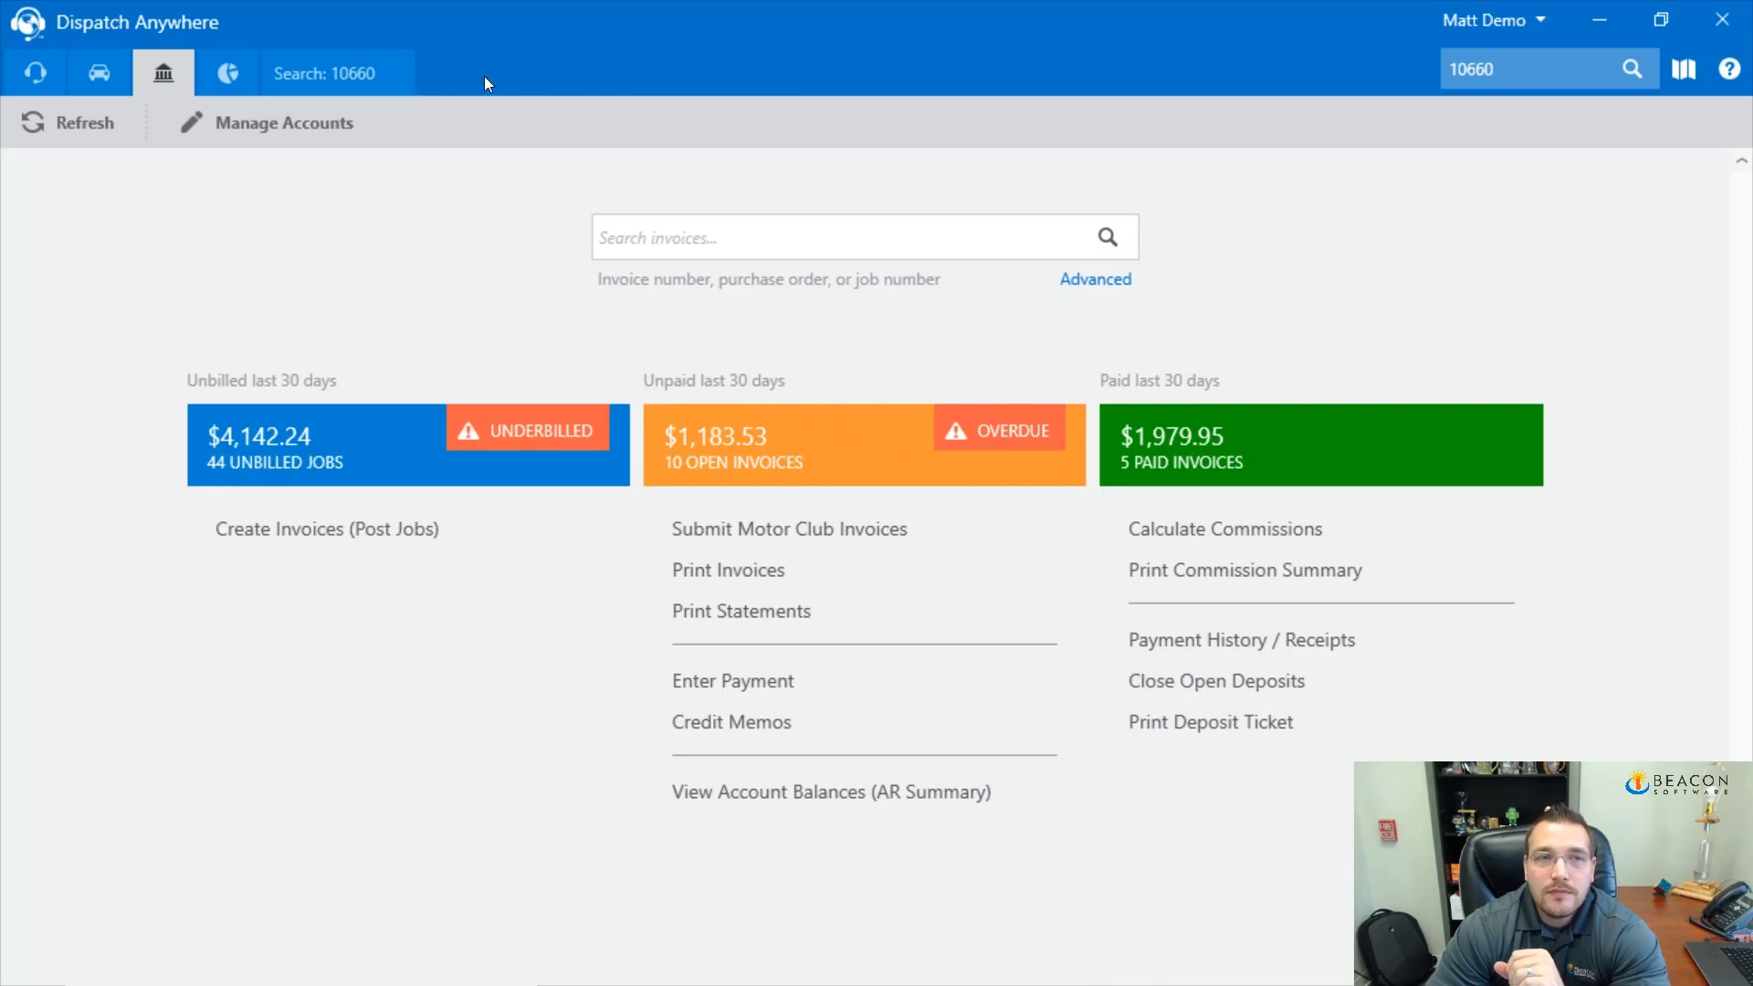
pyautogui.click(311, 74)
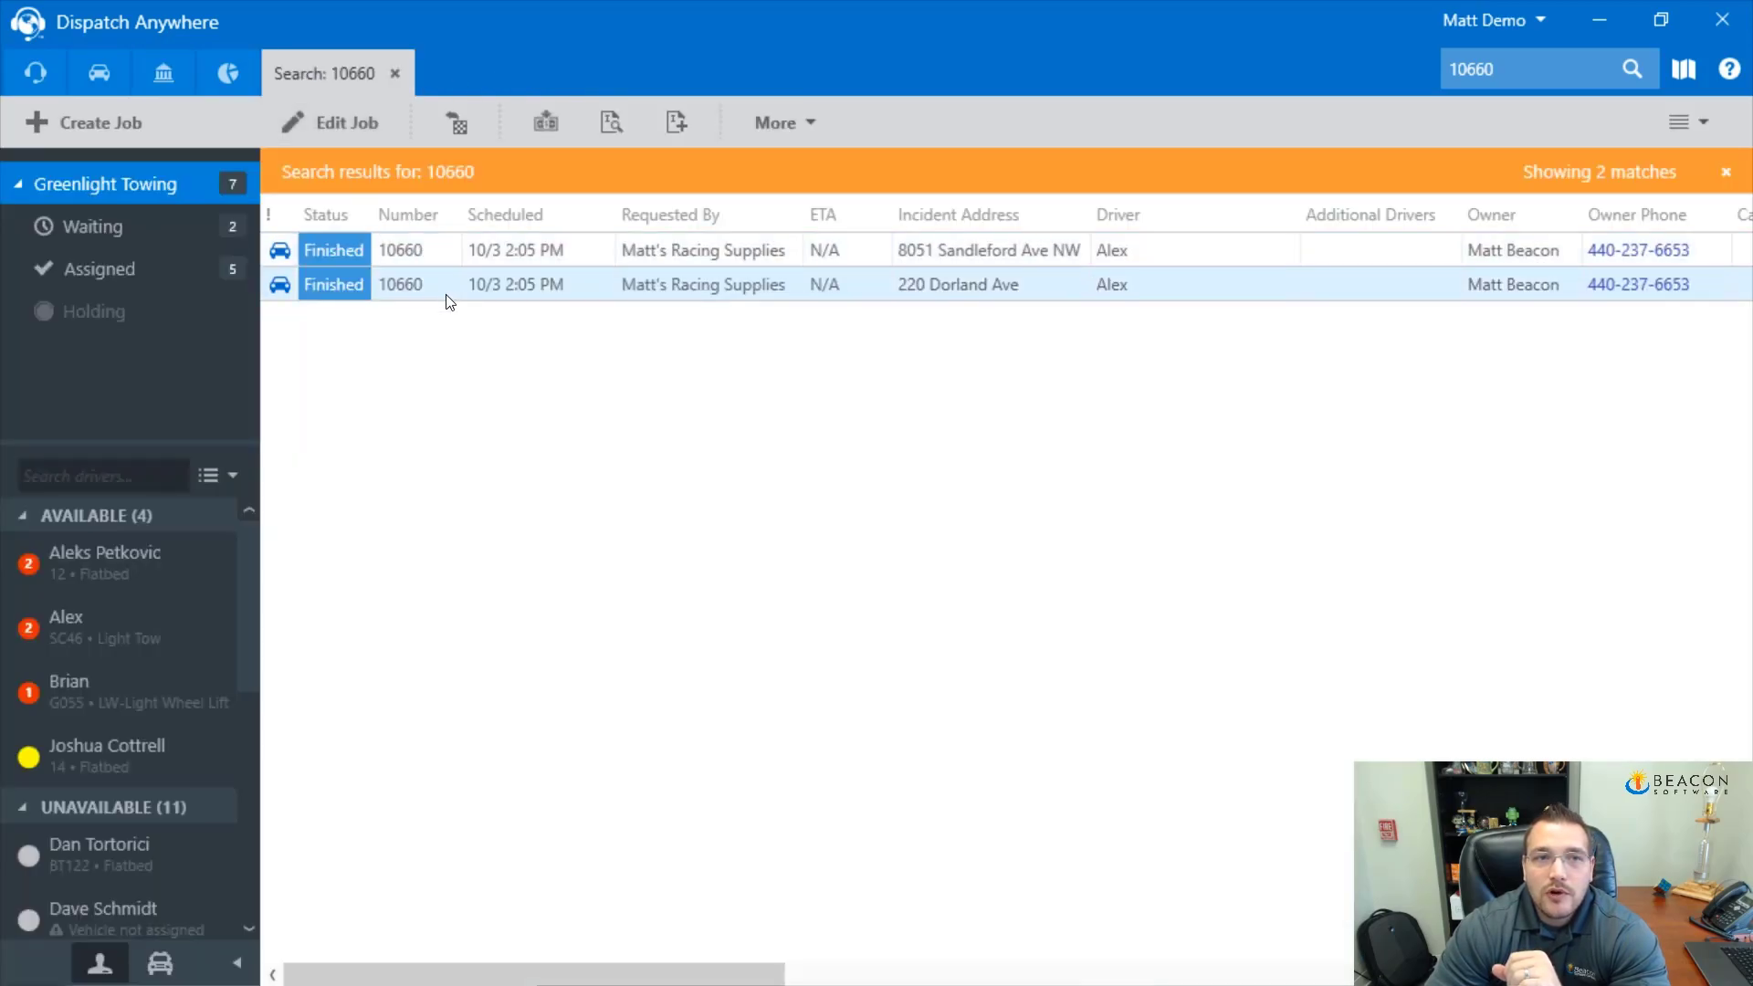
# Generate a combined invoice preview for both 10660 jobs
pyautogui.click(608, 133)
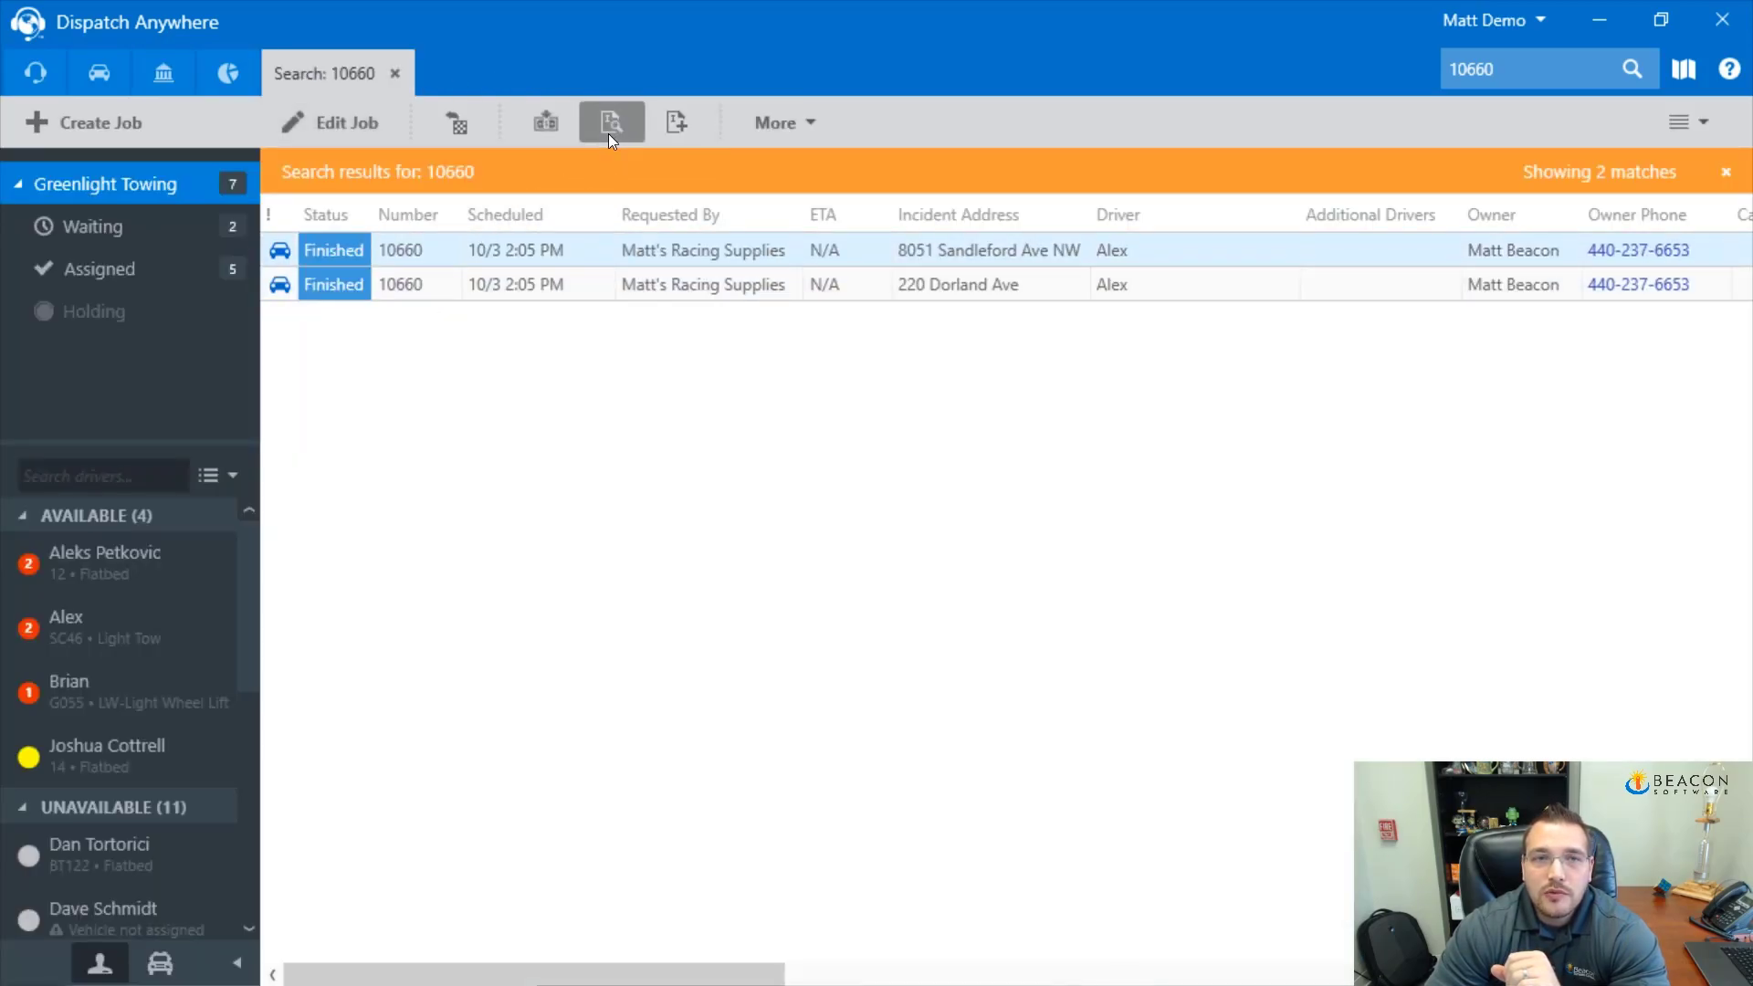
pyautogui.click(355, 82)
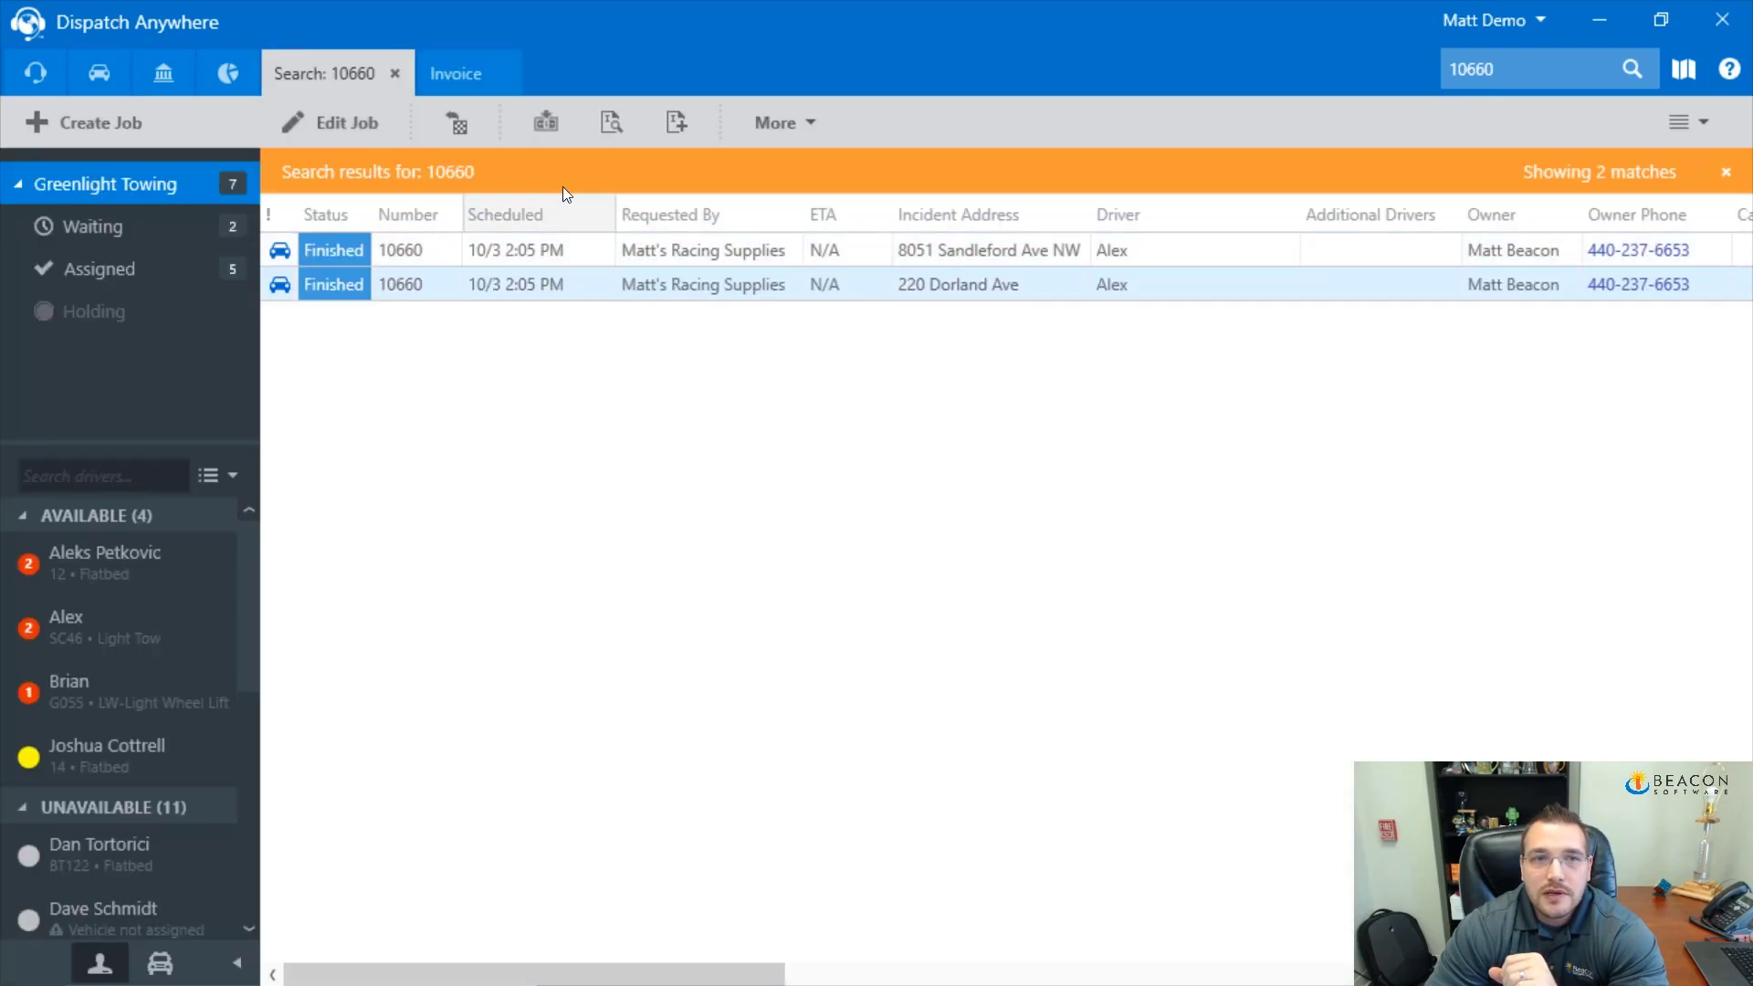
pyautogui.click(610, 124)
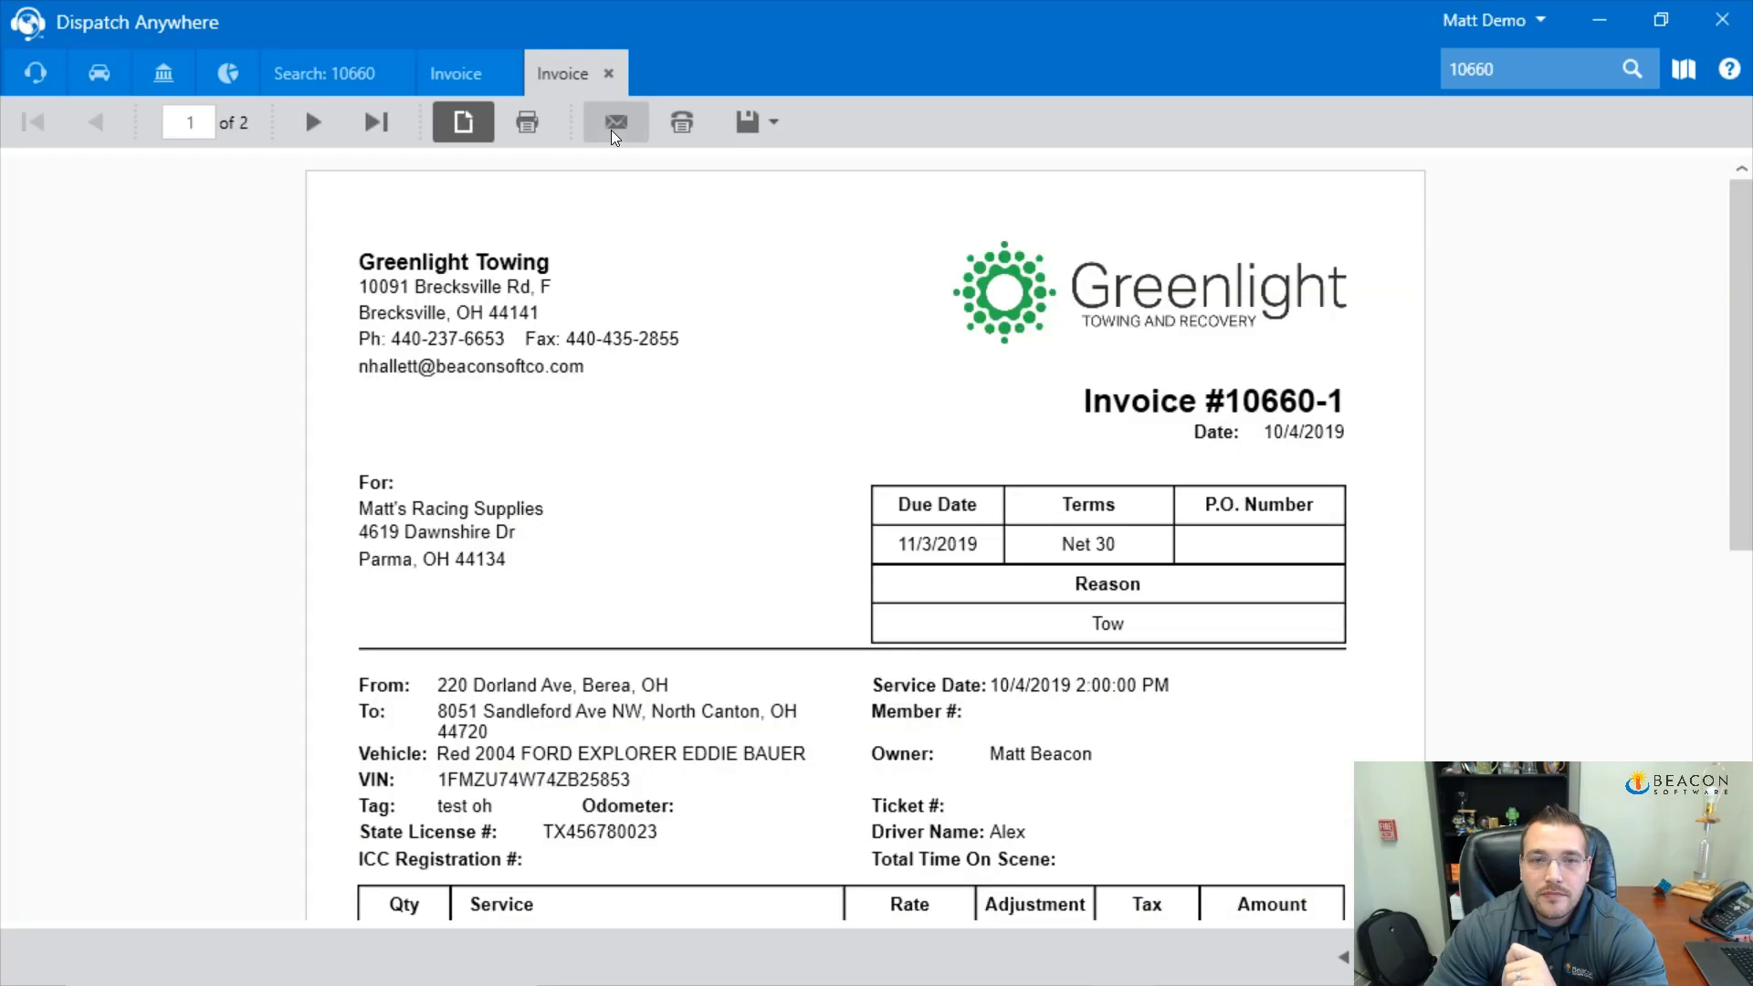
# Scroll through page 1, view page 2 showing Total Amount Due 349.65, and close the duplicate preview
pyautogui.click(456, 80)
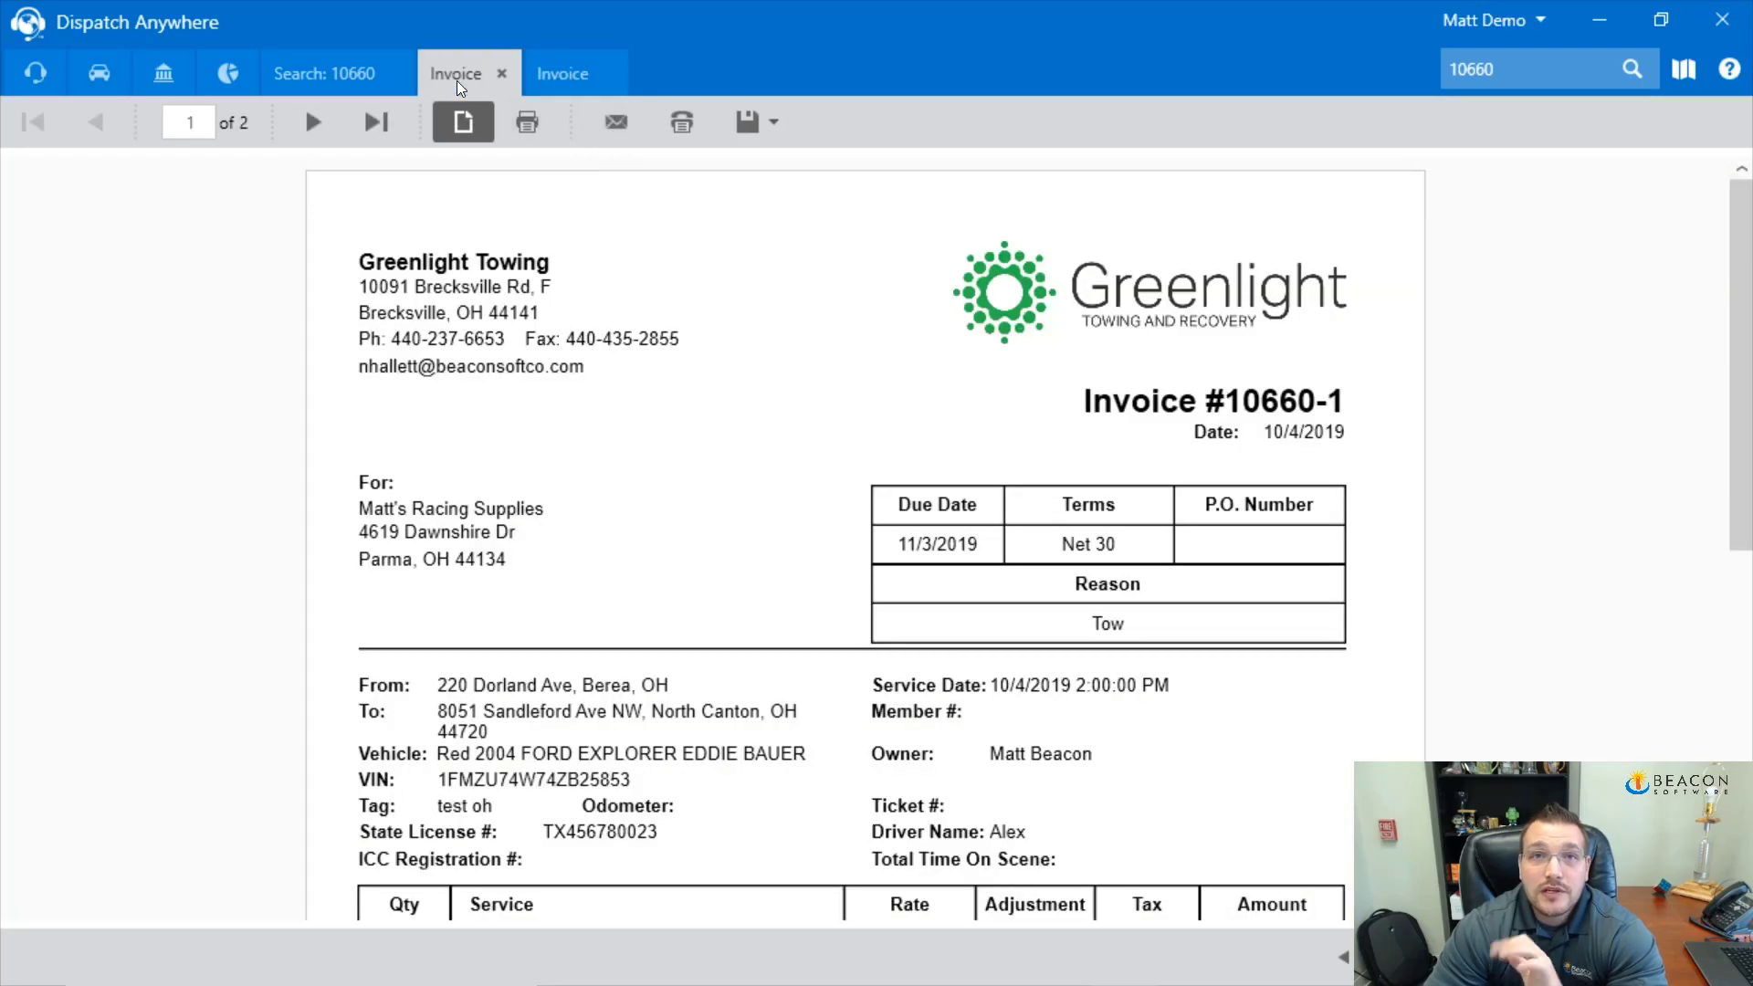
pyautogui.scroll(-2, 665, 441)
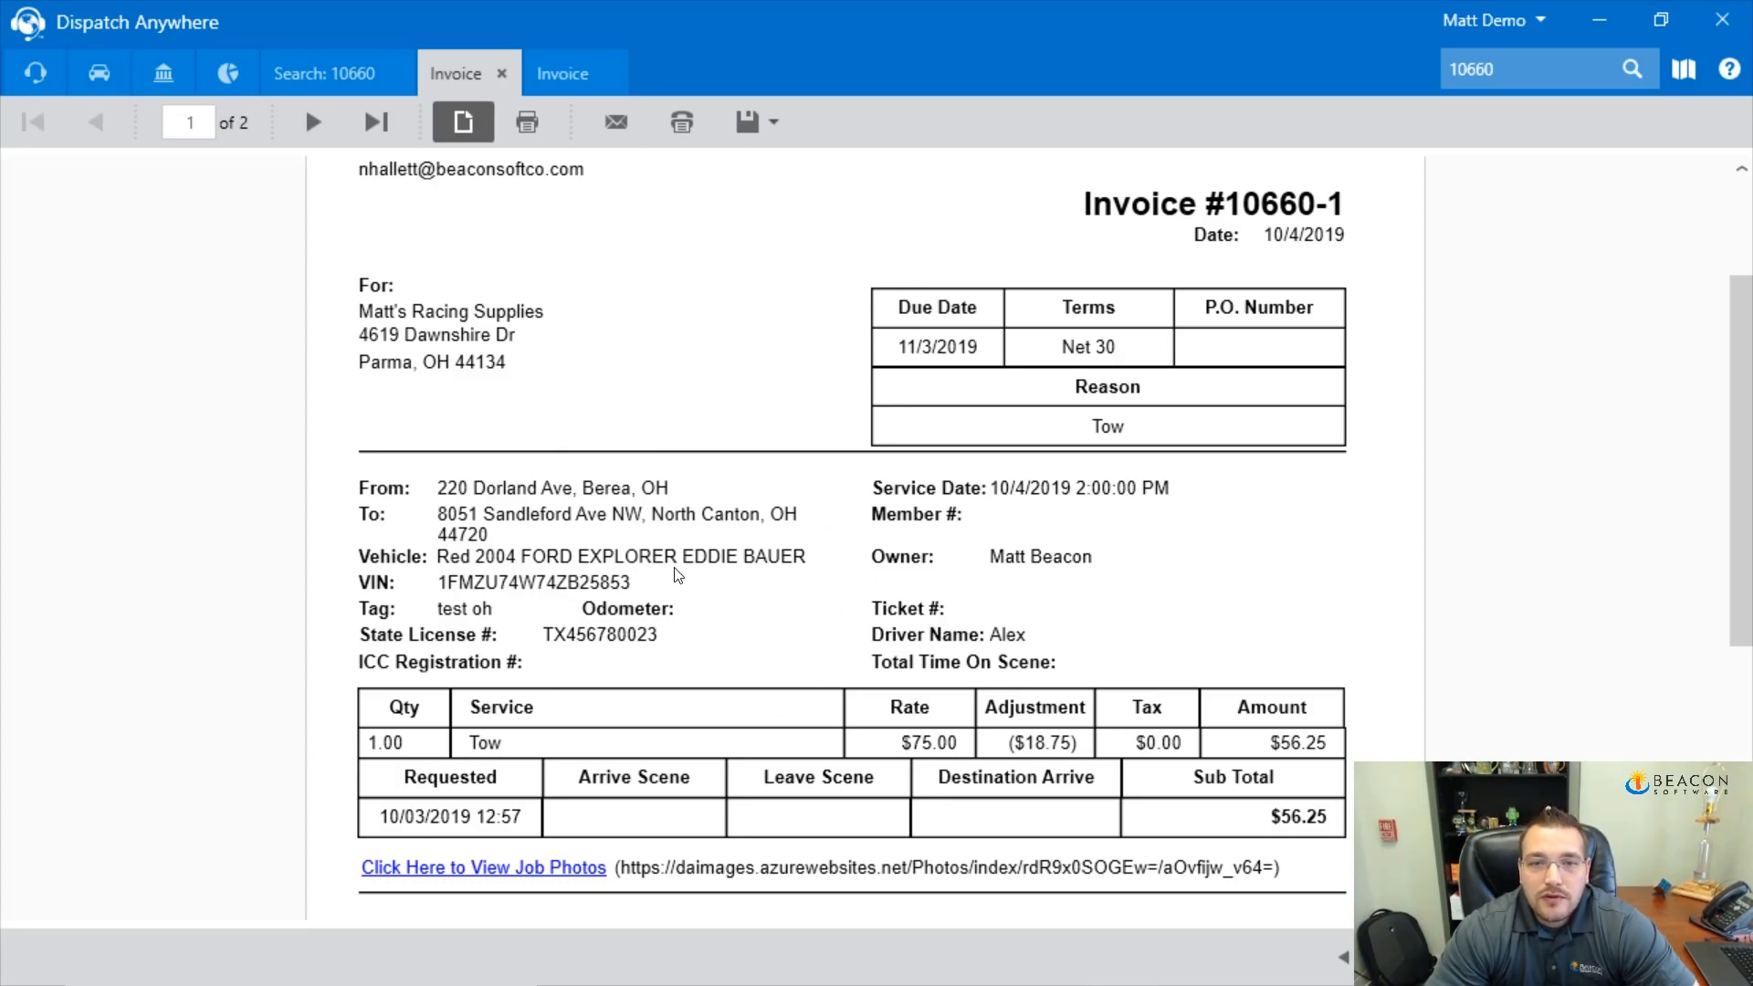
pyautogui.scroll(-2, 673, 585)
pyautogui.scroll(-4, 673, 585)
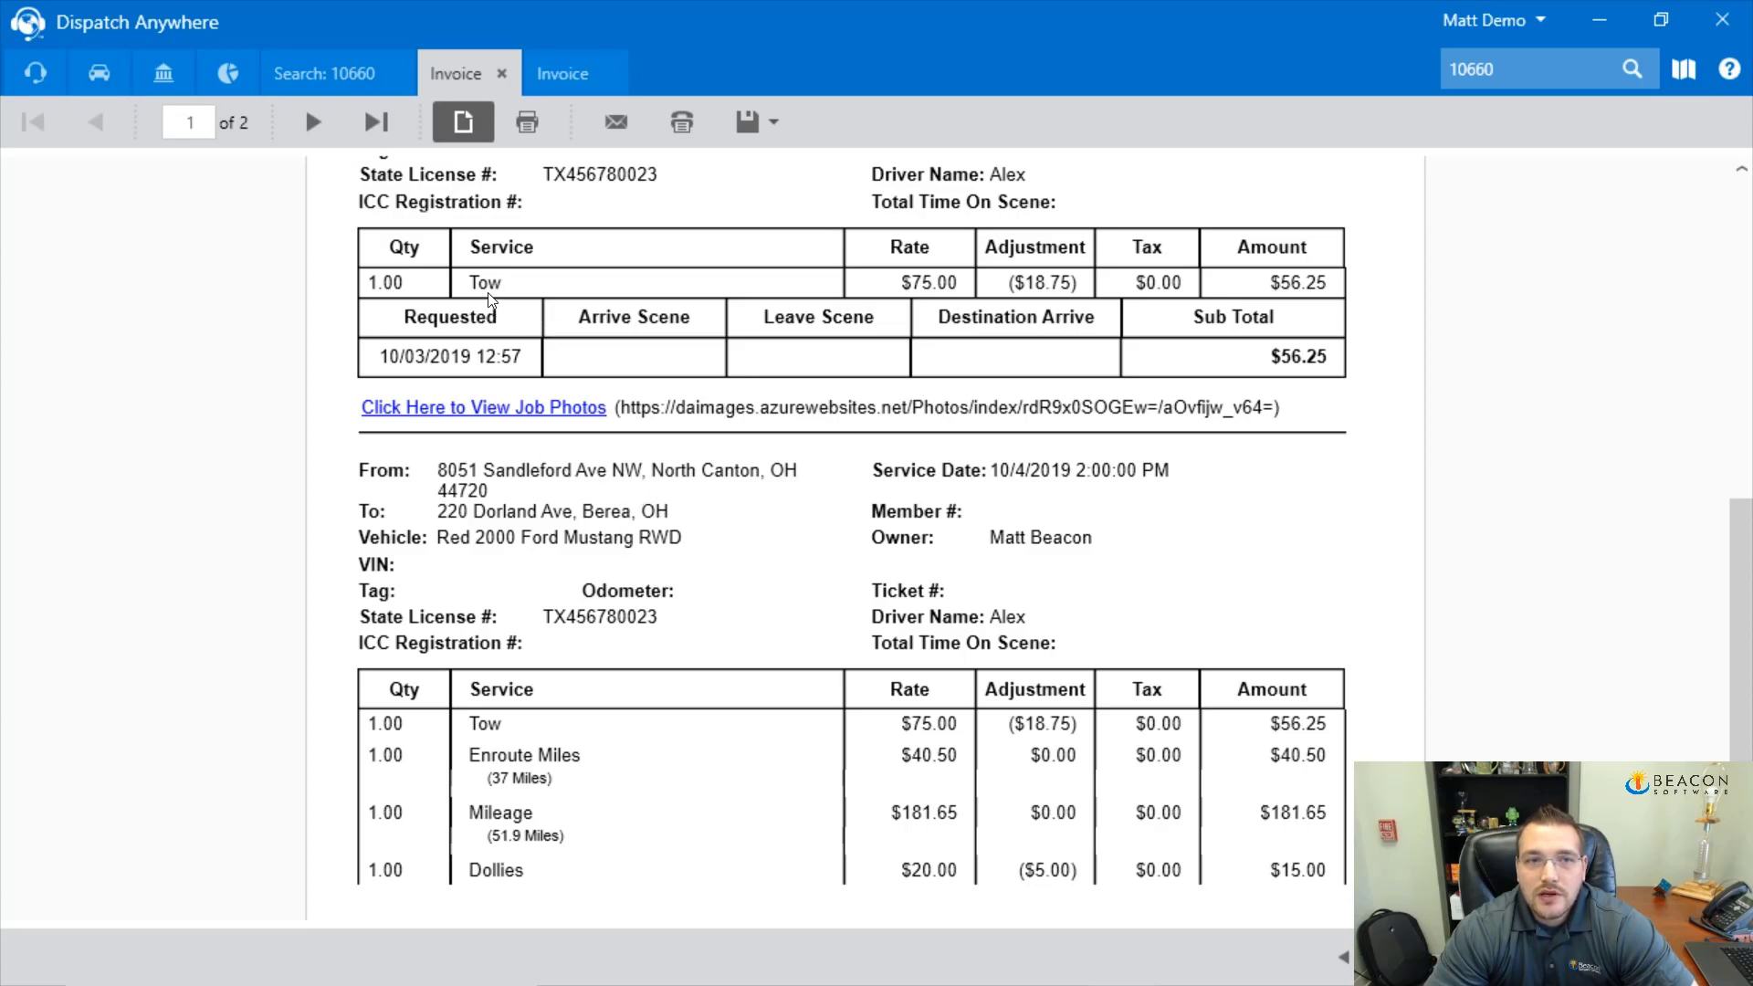
pyautogui.scroll(-1, 518, 489)
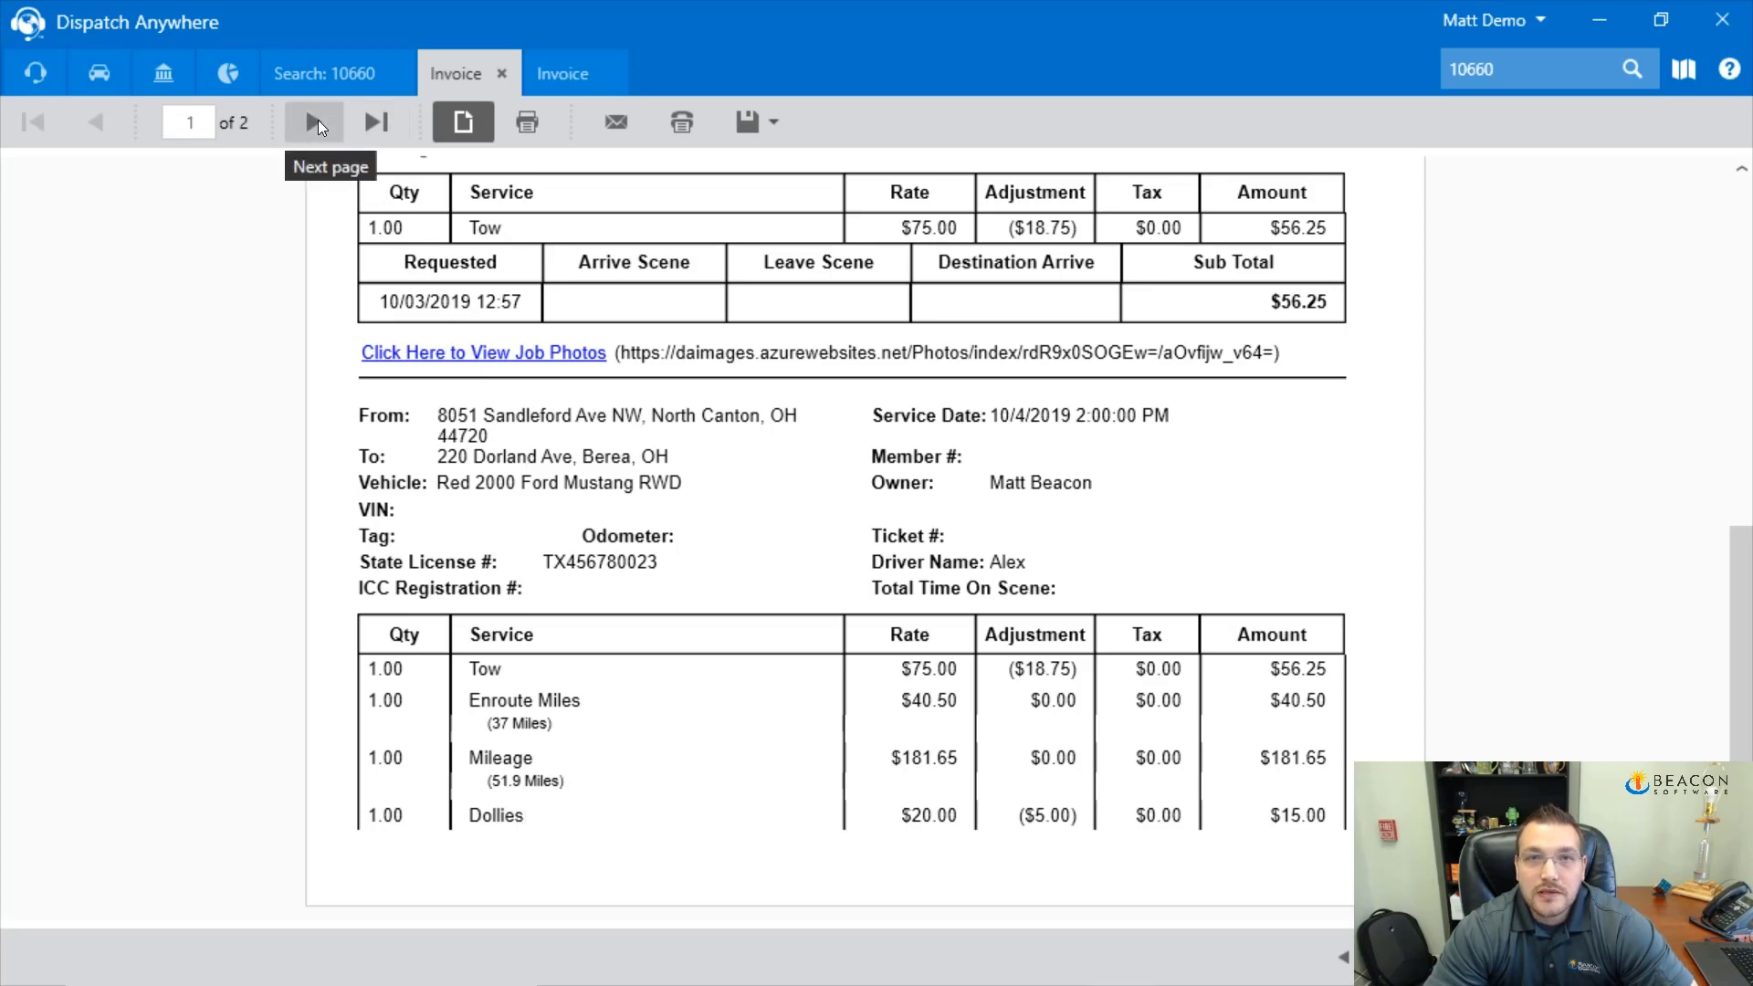
pyautogui.click(316, 123)
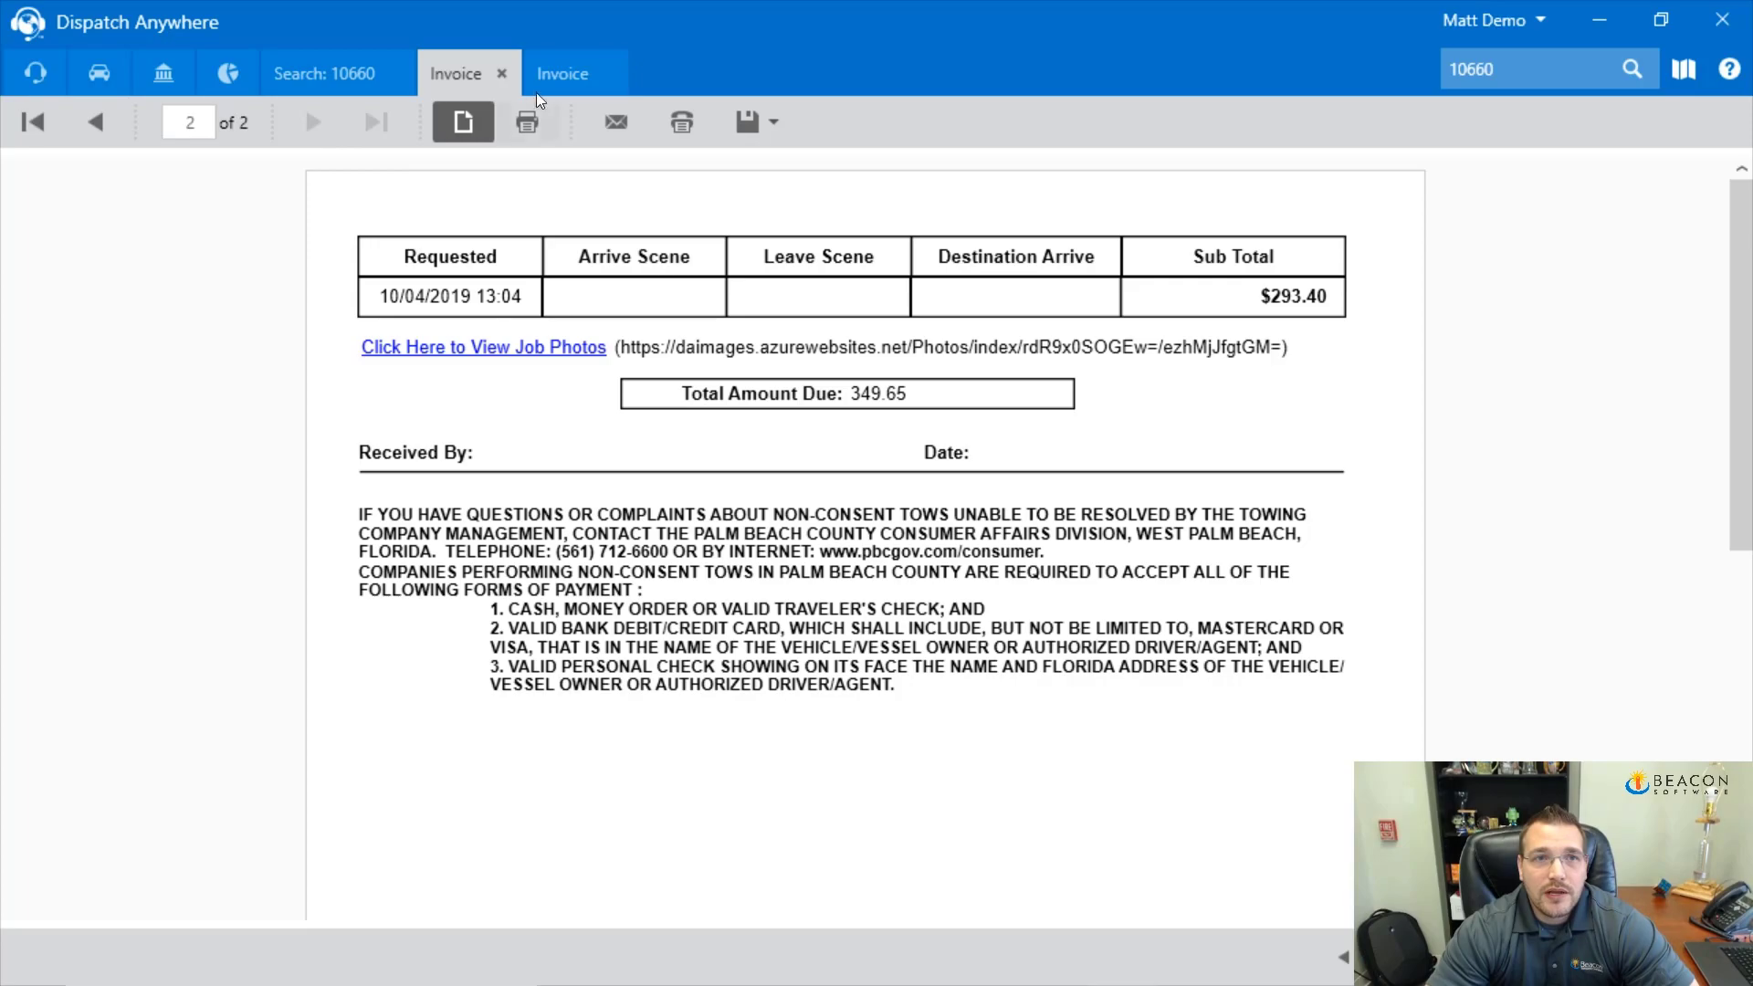
pyautogui.click(502, 73)
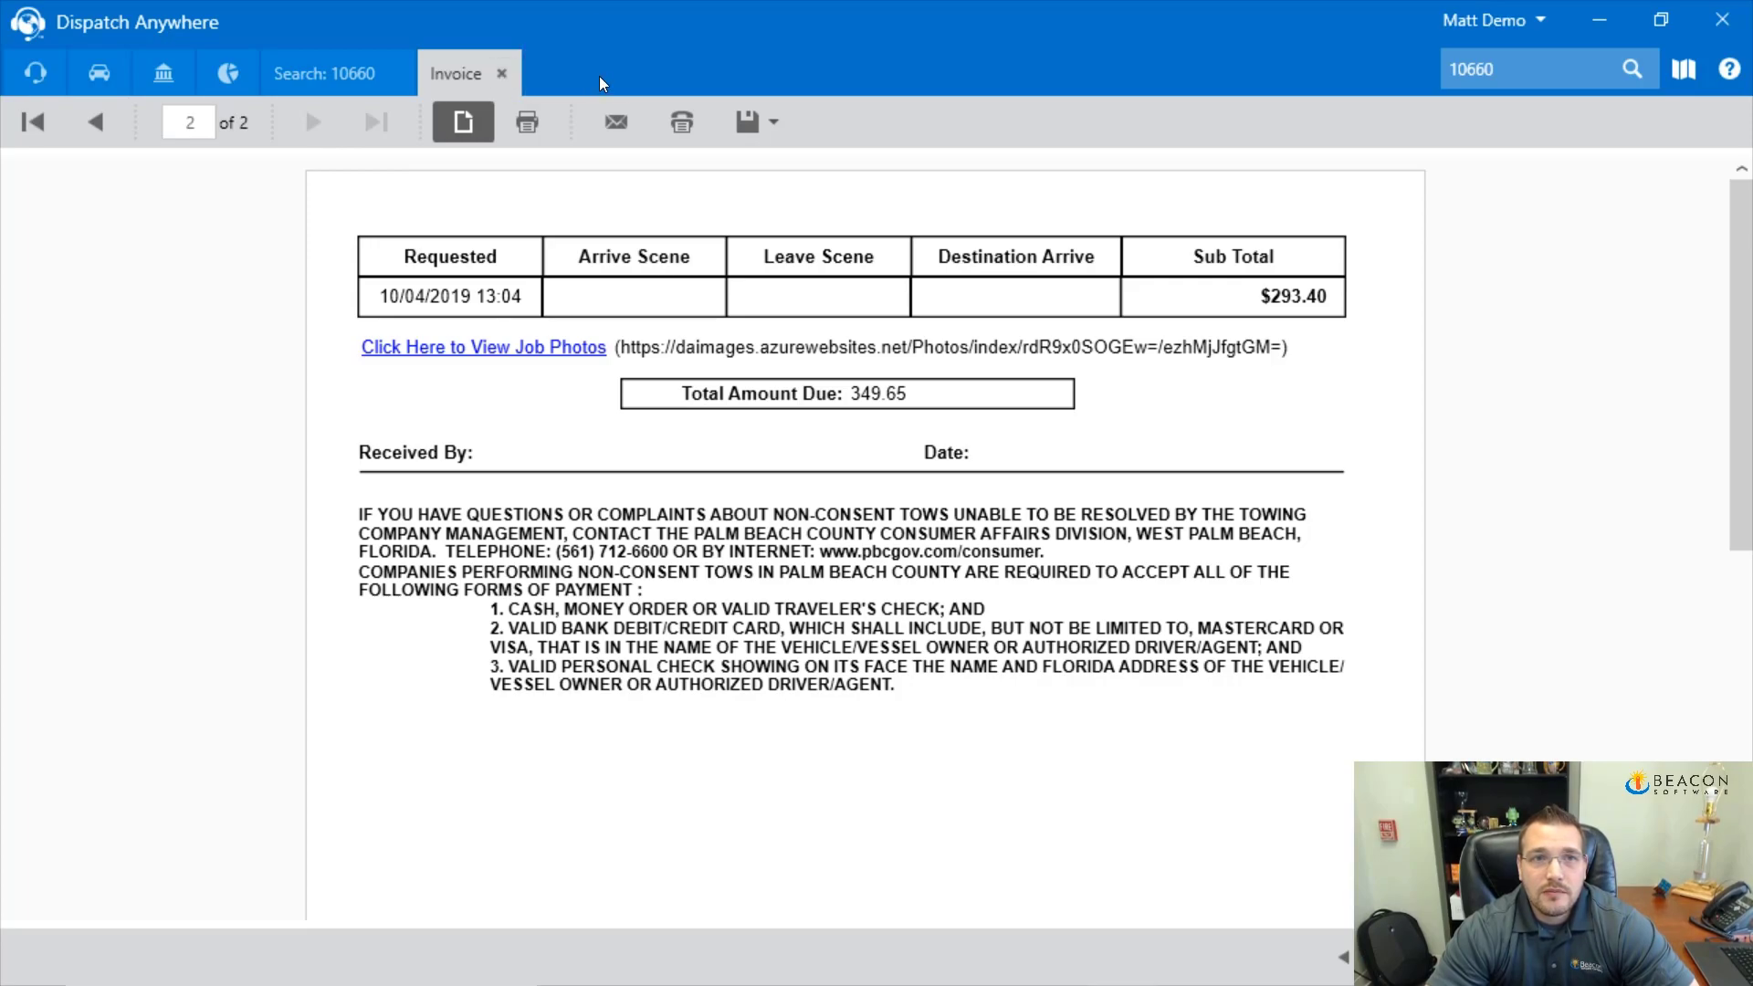
# Regenerate the combined 10660 invoice, check its second page, then close it and the Search: 10660 tab
pyautogui.click(501, 73)
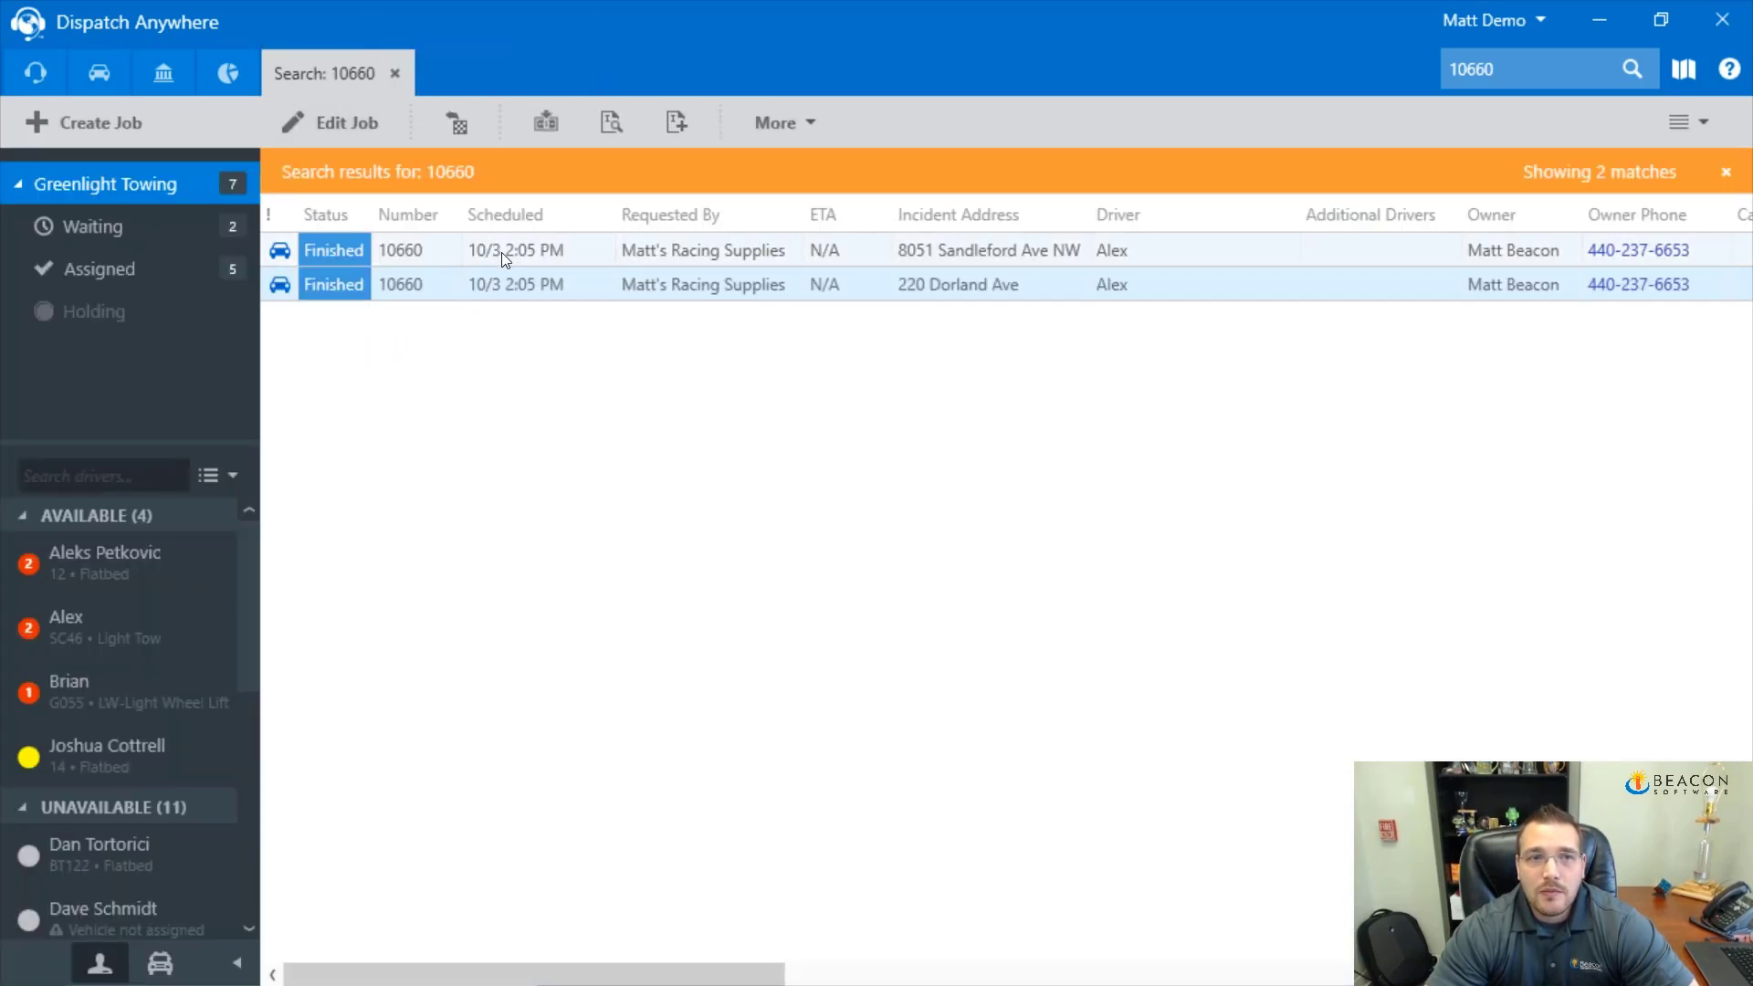
pyautogui.click(608, 122)
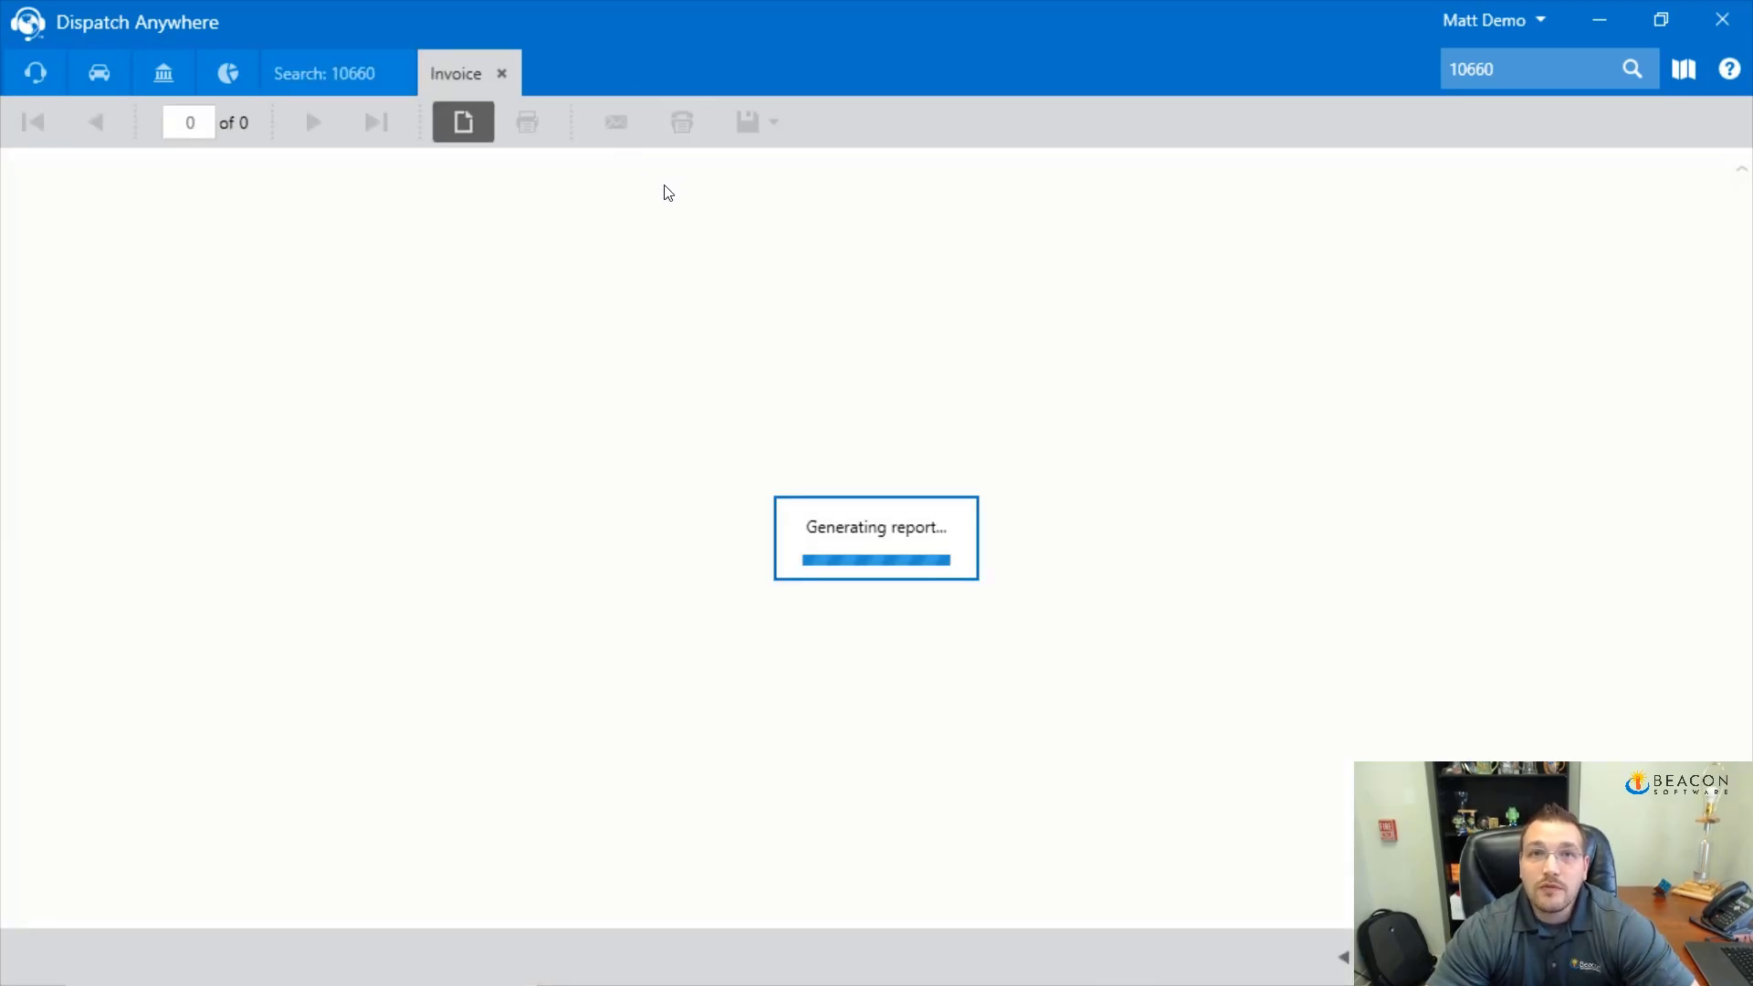
pyautogui.scroll(-3, 688, 460)
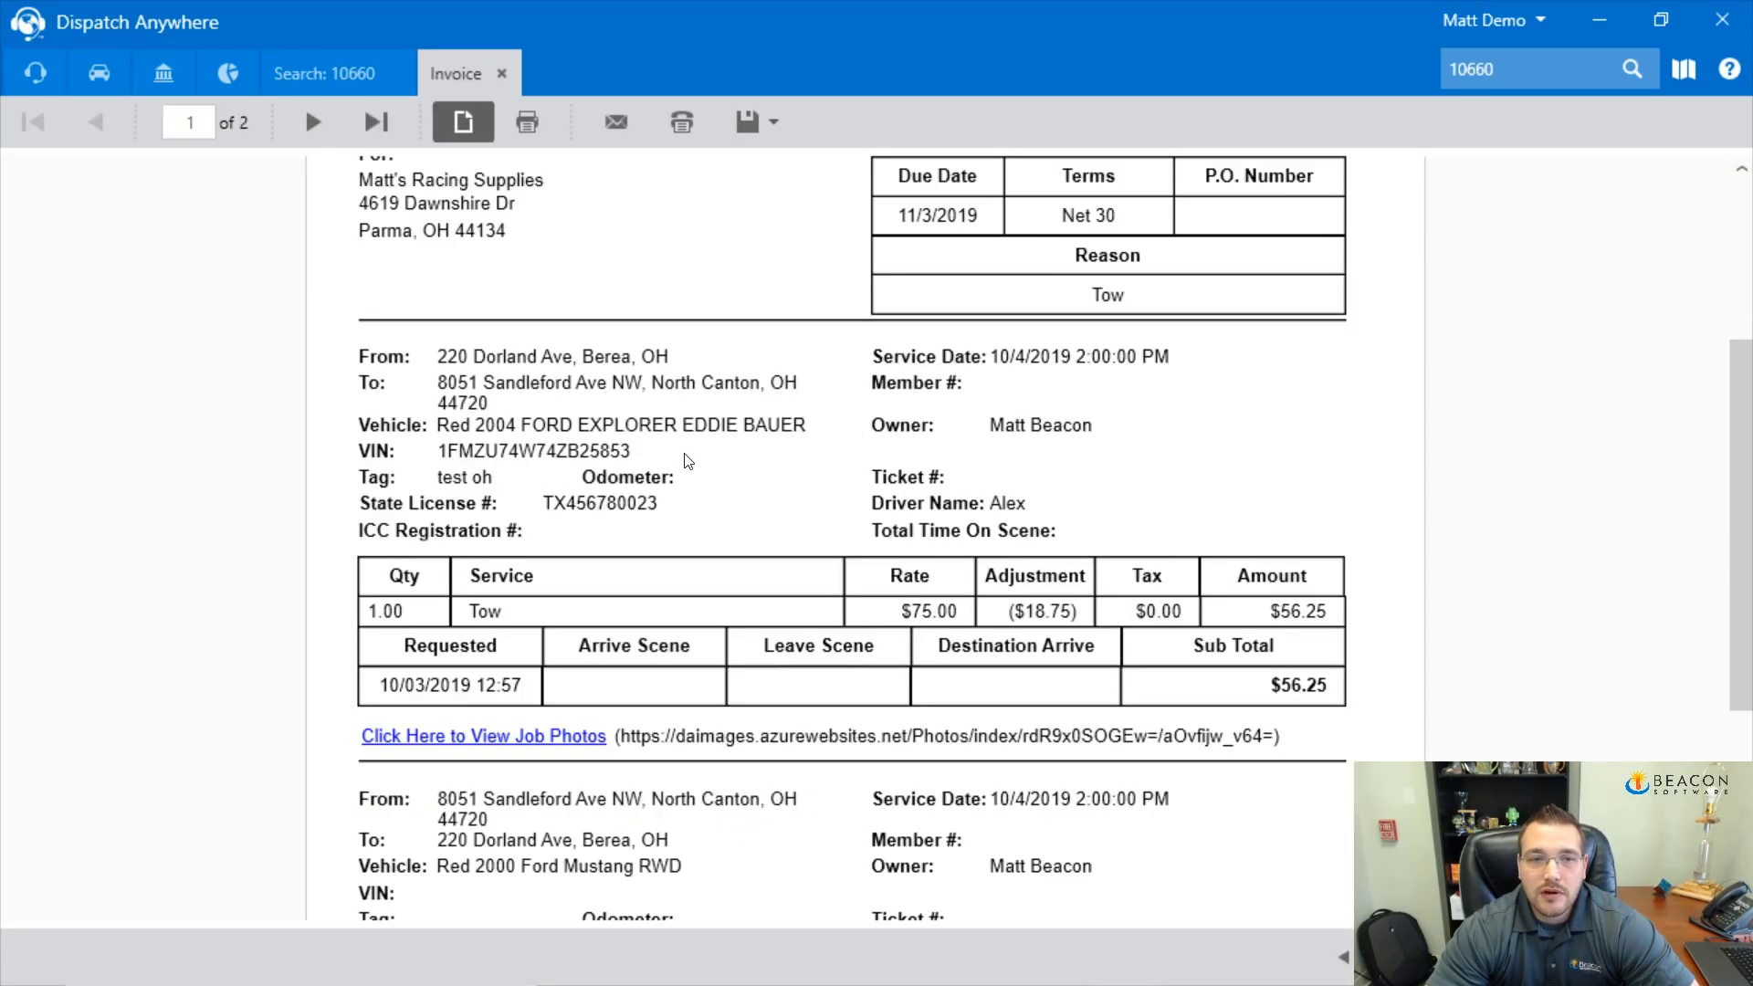
pyautogui.scroll(-4, 687, 460)
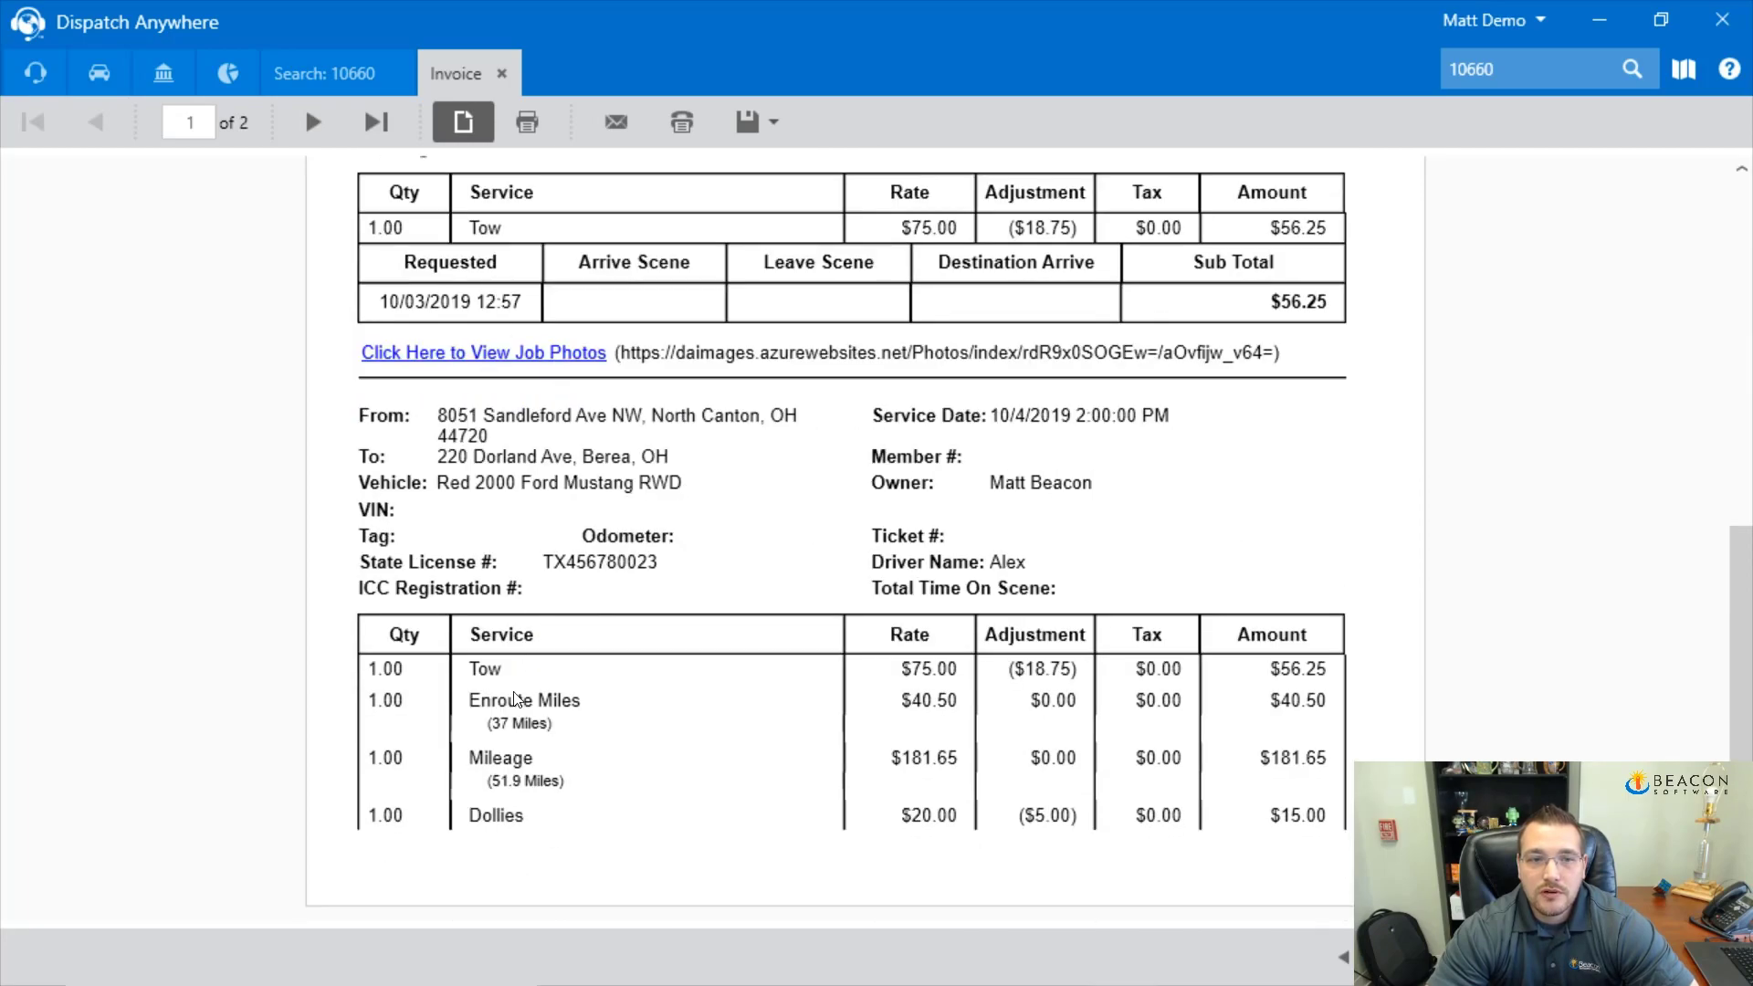
pyautogui.click(312, 121)
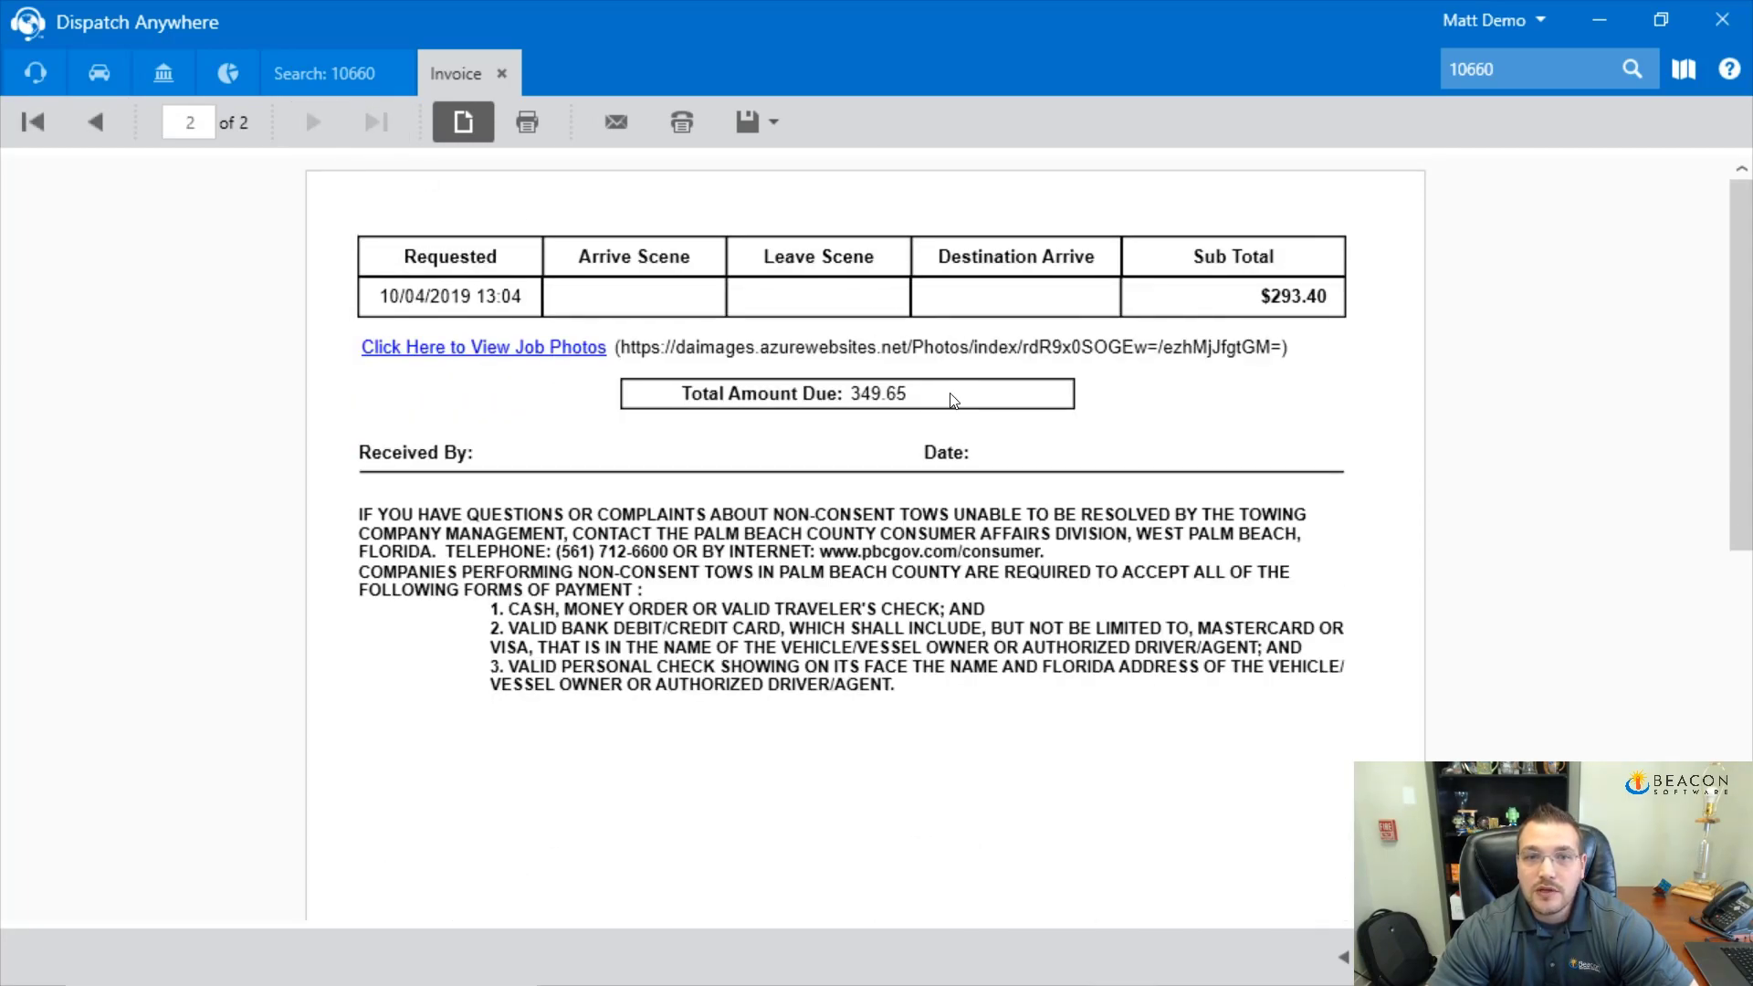
pyautogui.click(502, 73)
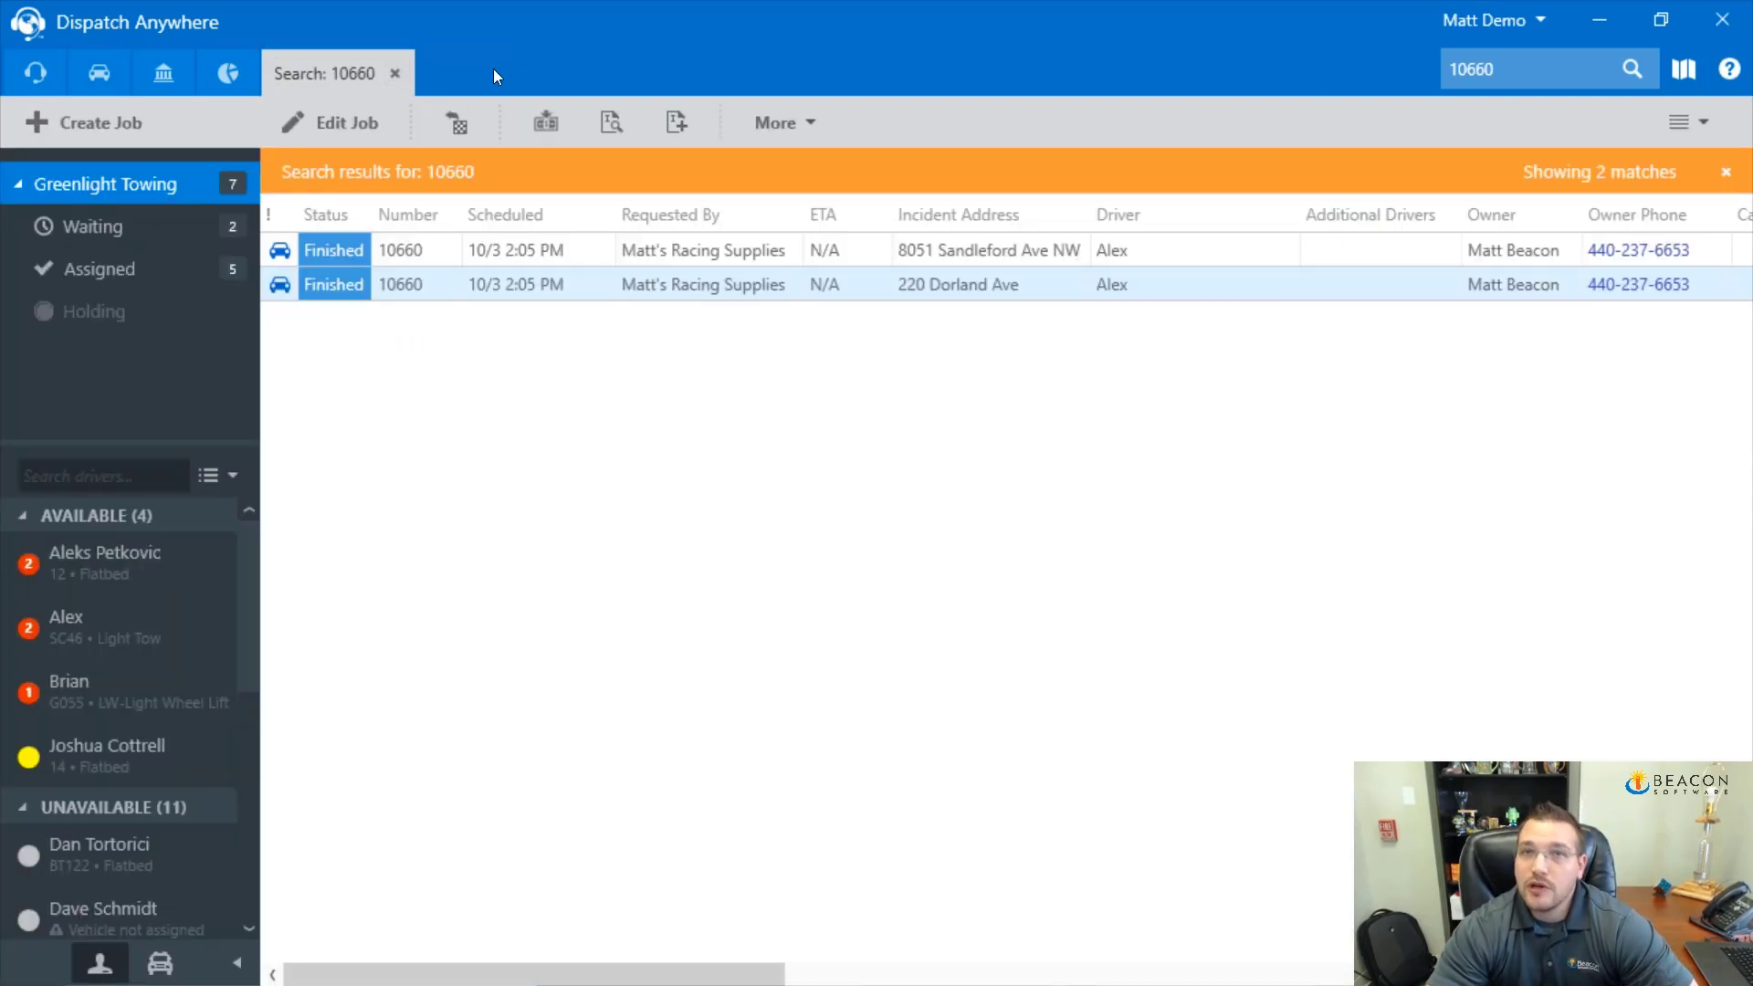
pyautogui.click(400, 74)
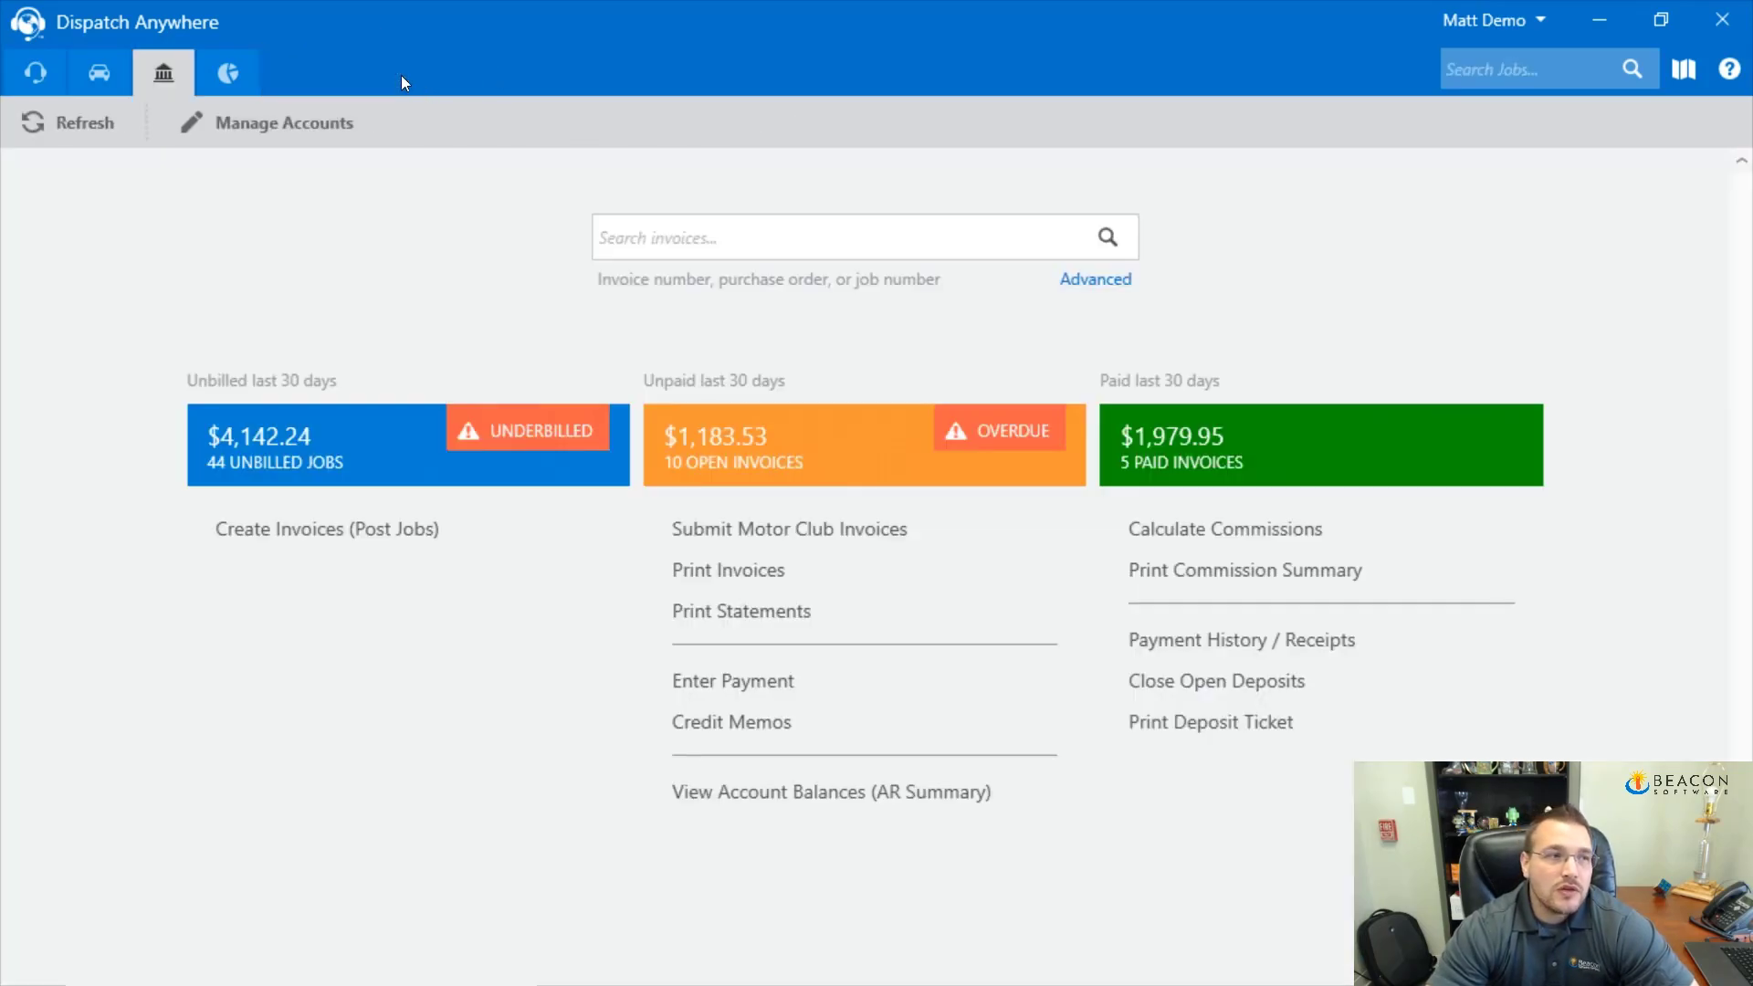
# Open the All Lots impound list and select the 2005 Subaru Legacy Outback record
pyautogui.click(36, 63)
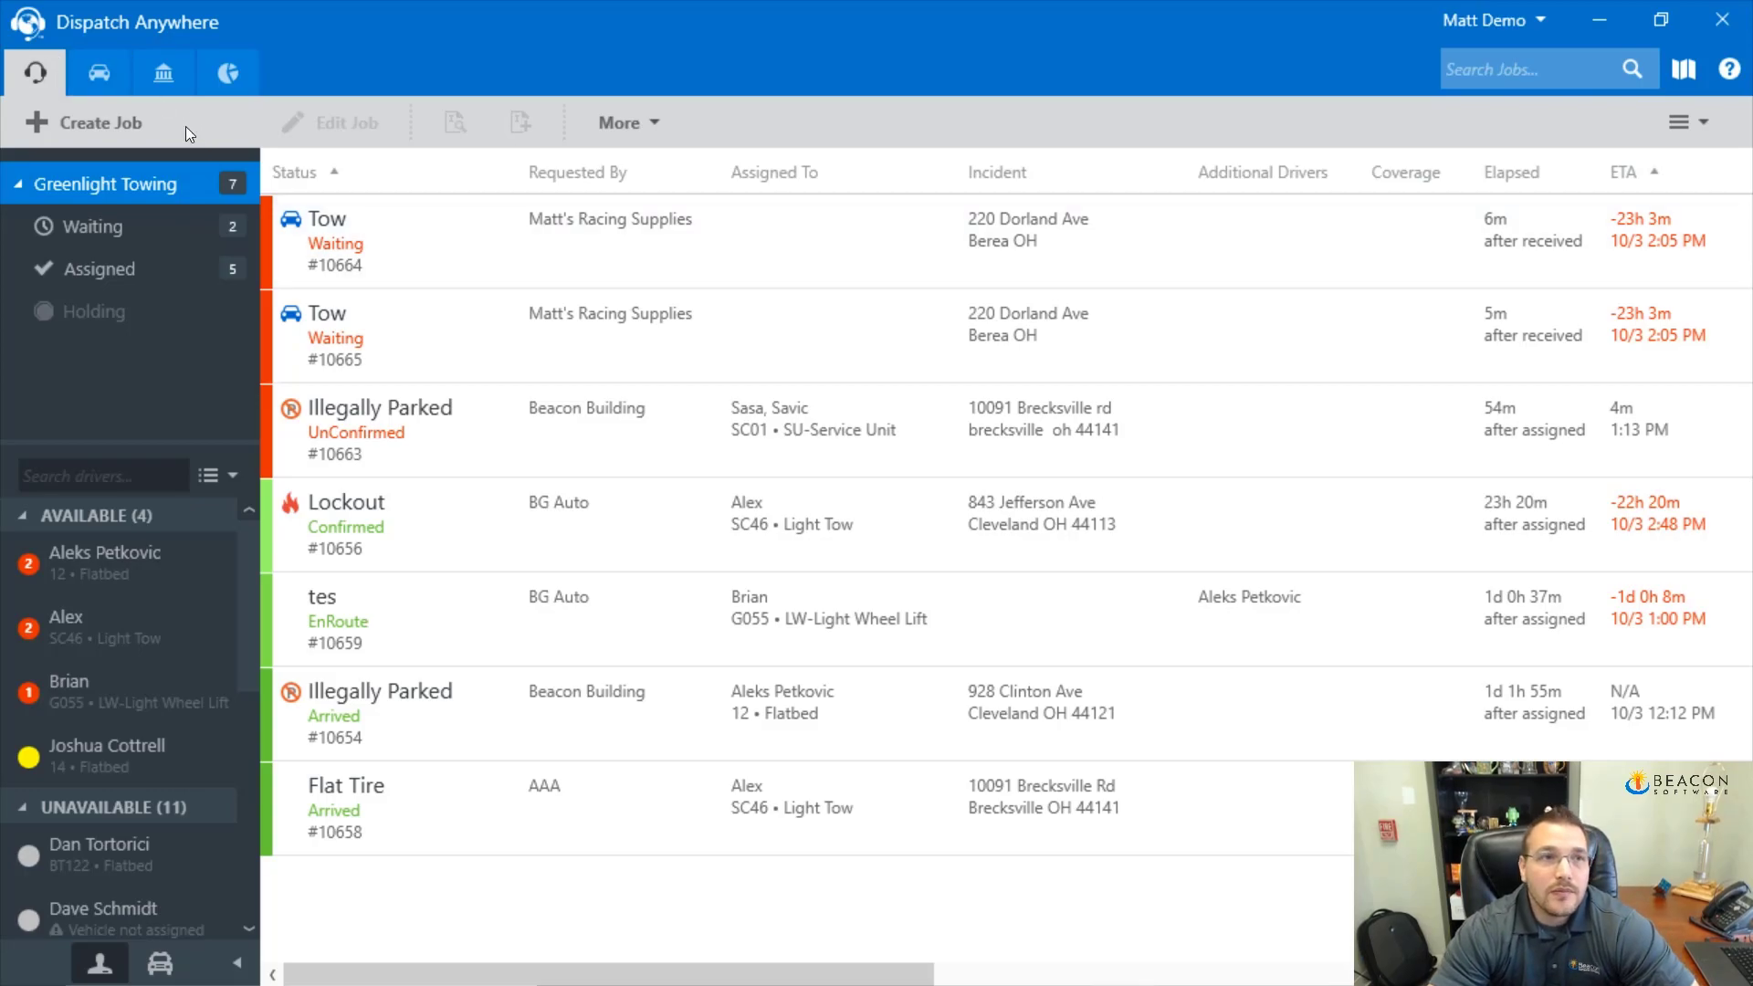
pyautogui.click(117, 79)
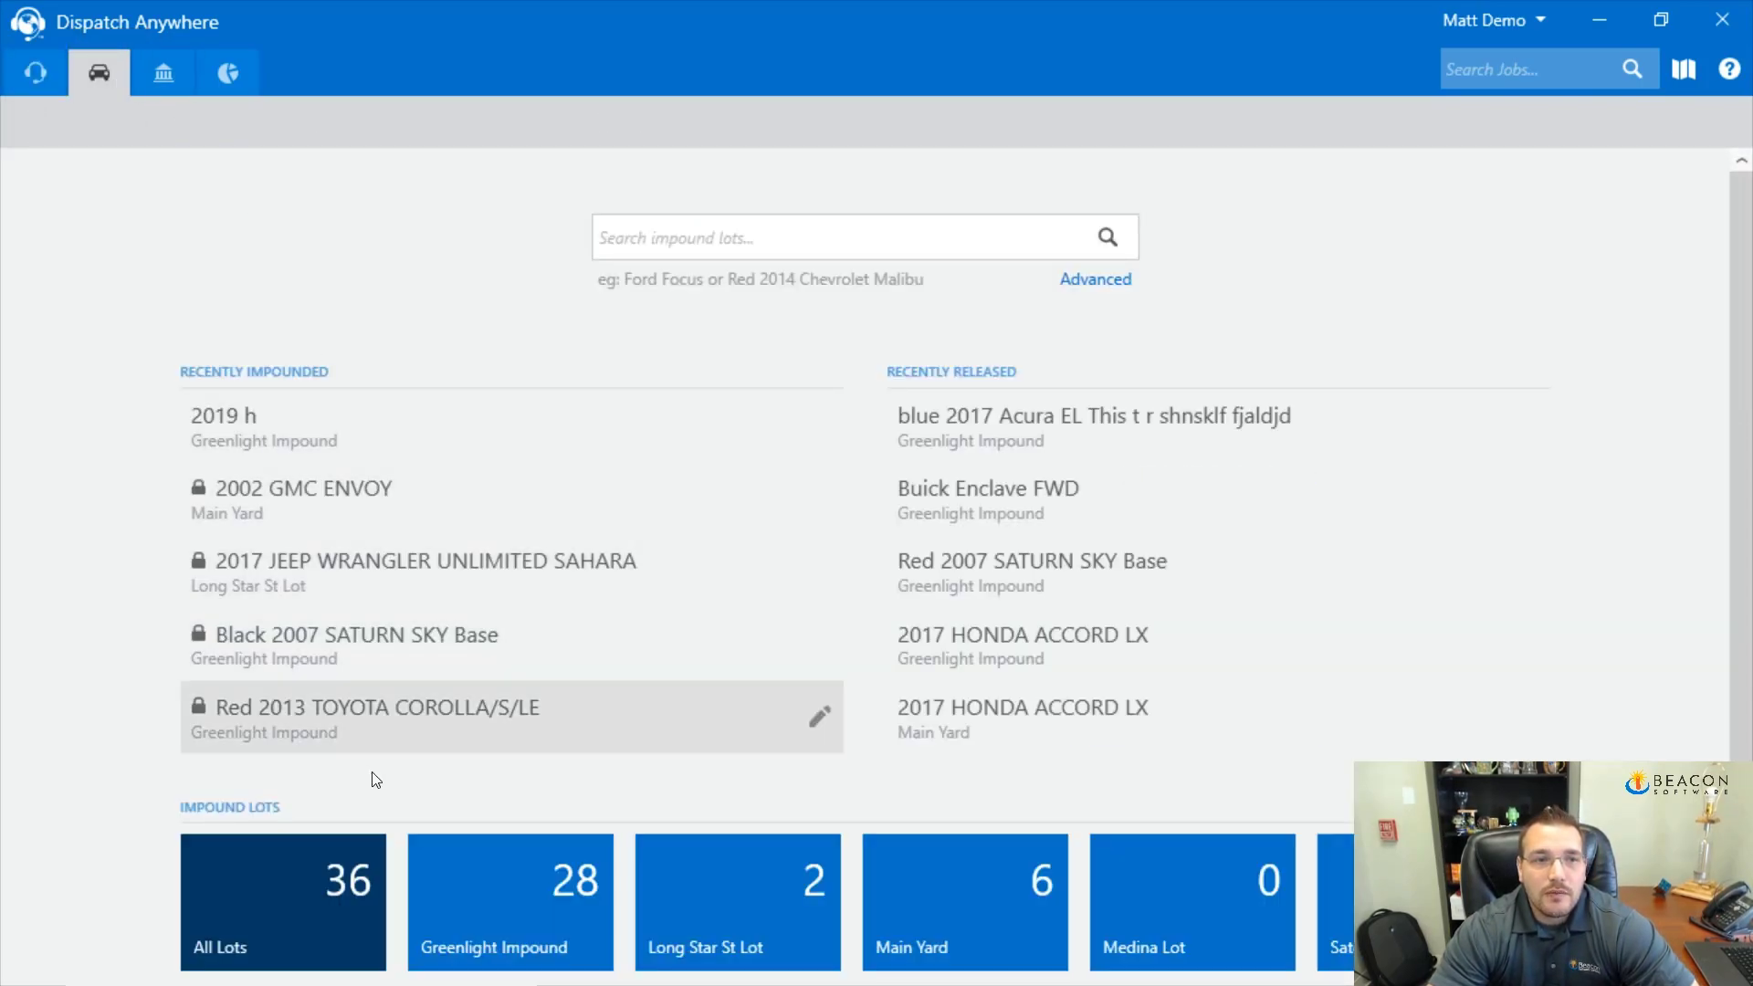
pyautogui.click(311, 935)
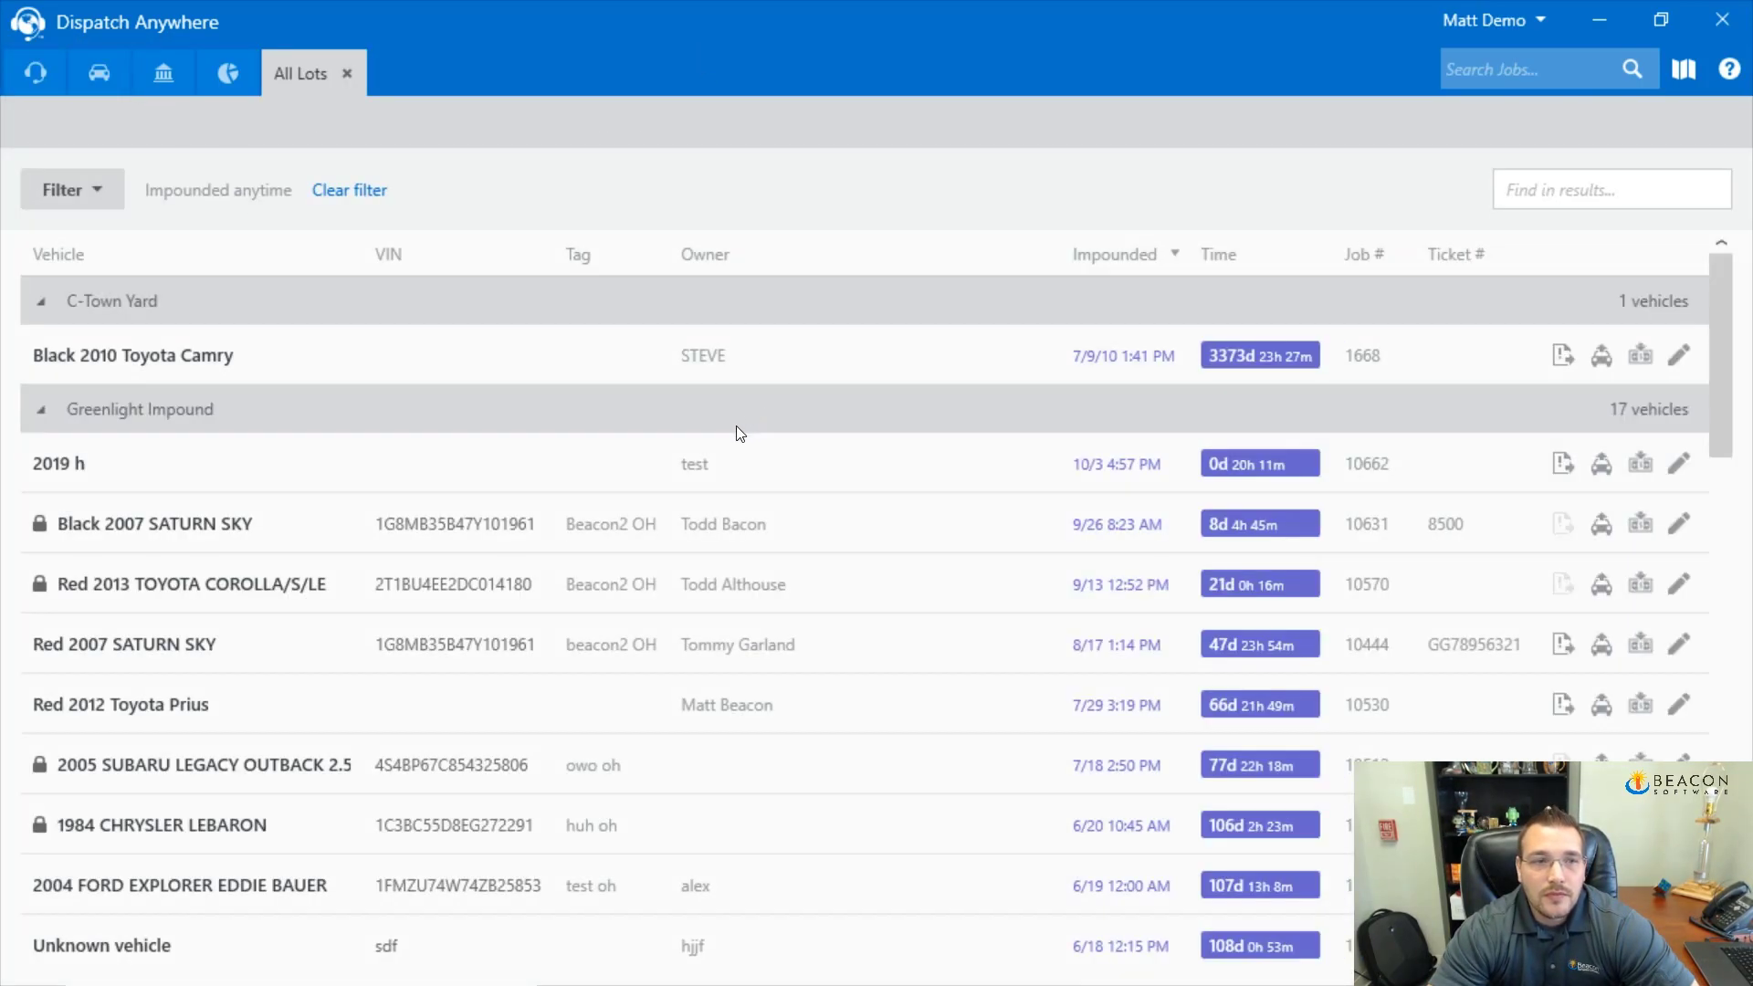
pyautogui.scroll(-2, 737, 425)
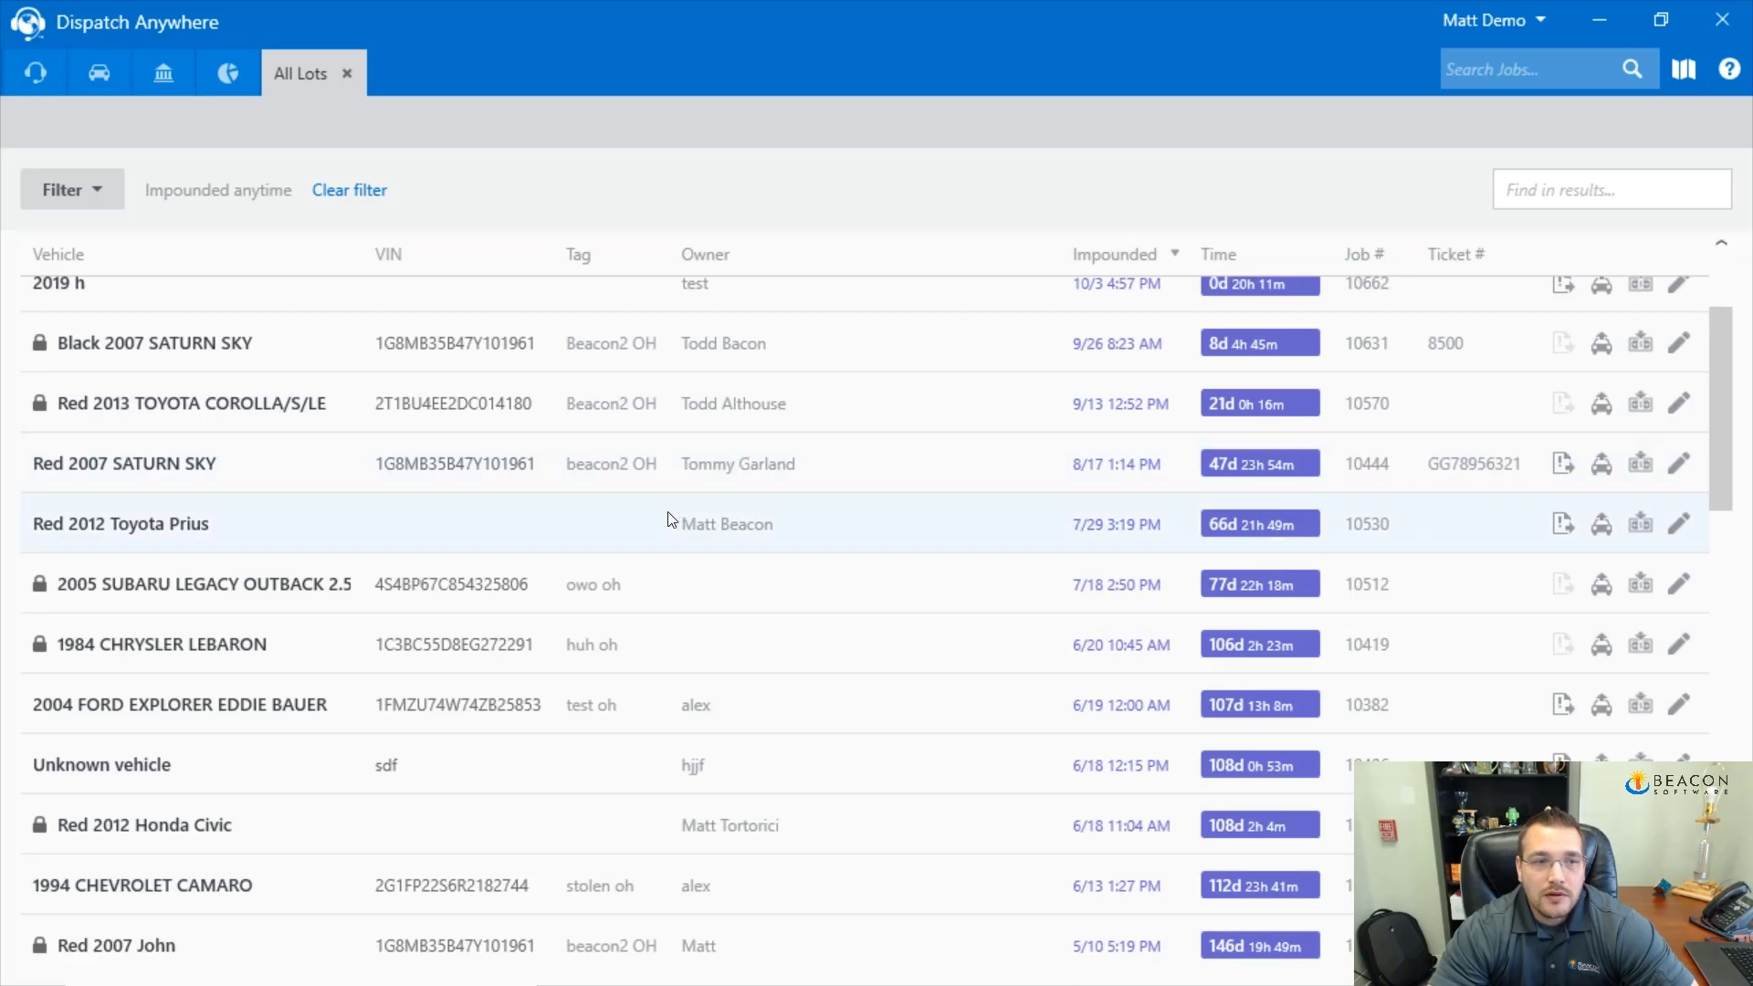
pyautogui.click(411, 606)
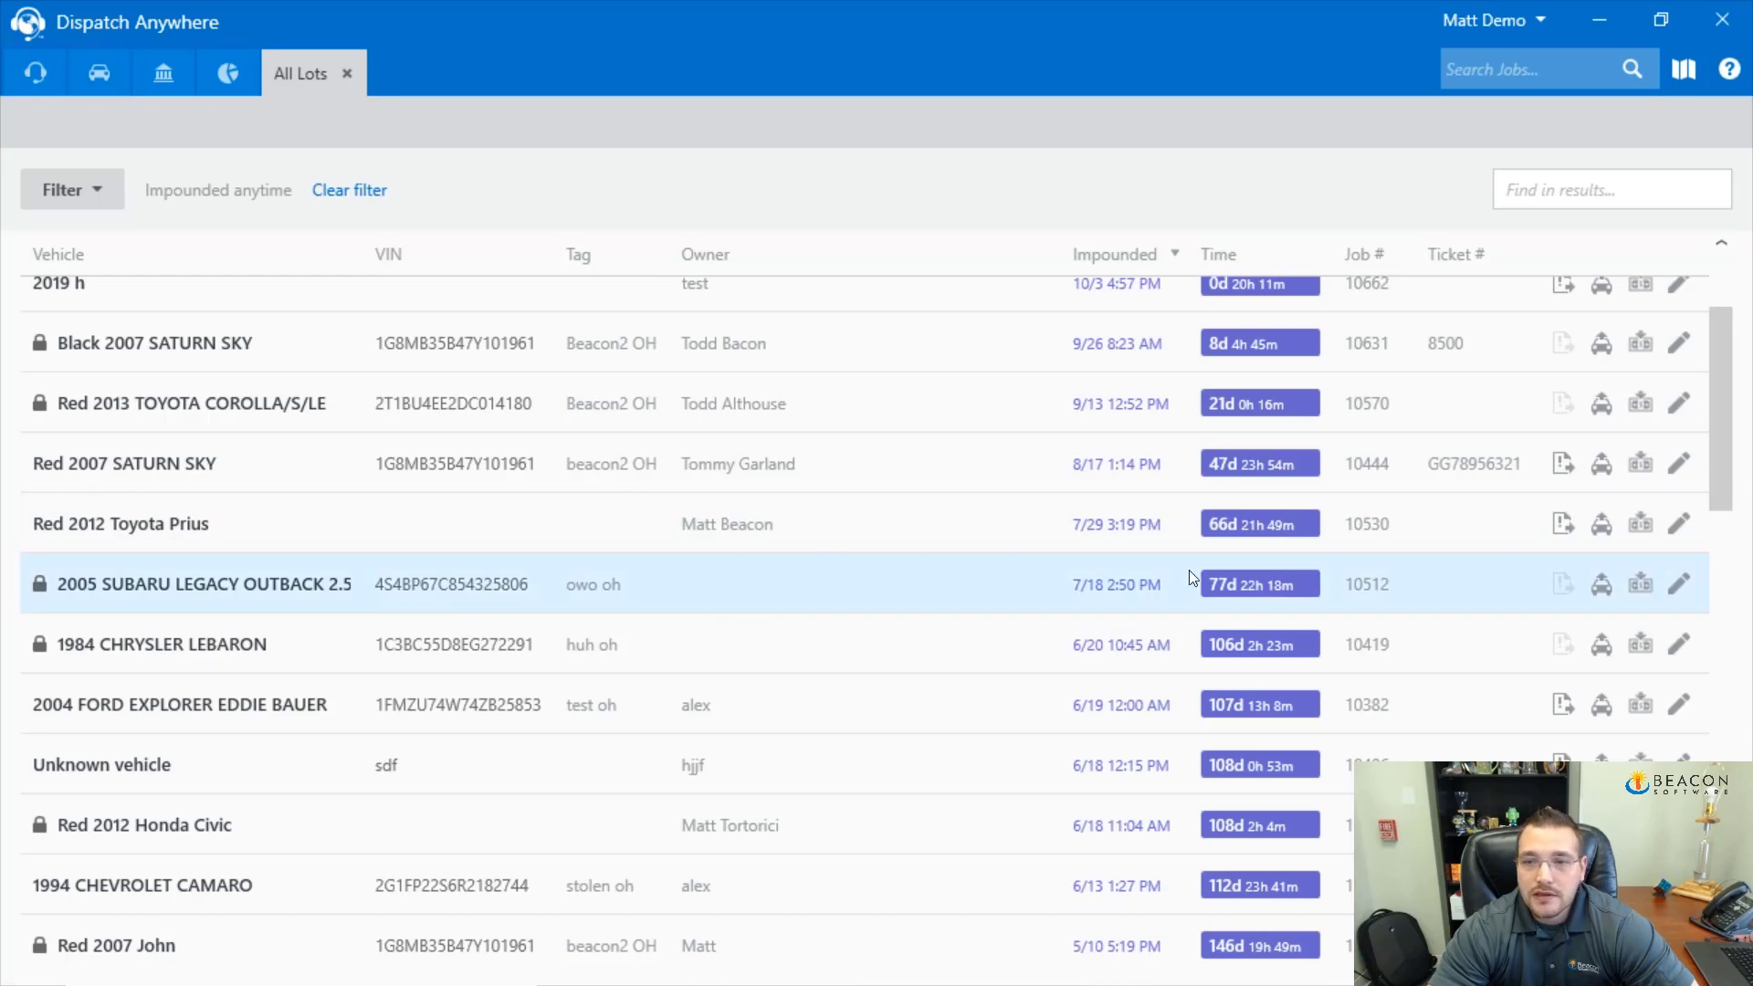
# Open impound job 10512 for editing and save it
pyautogui.click(1673, 589)
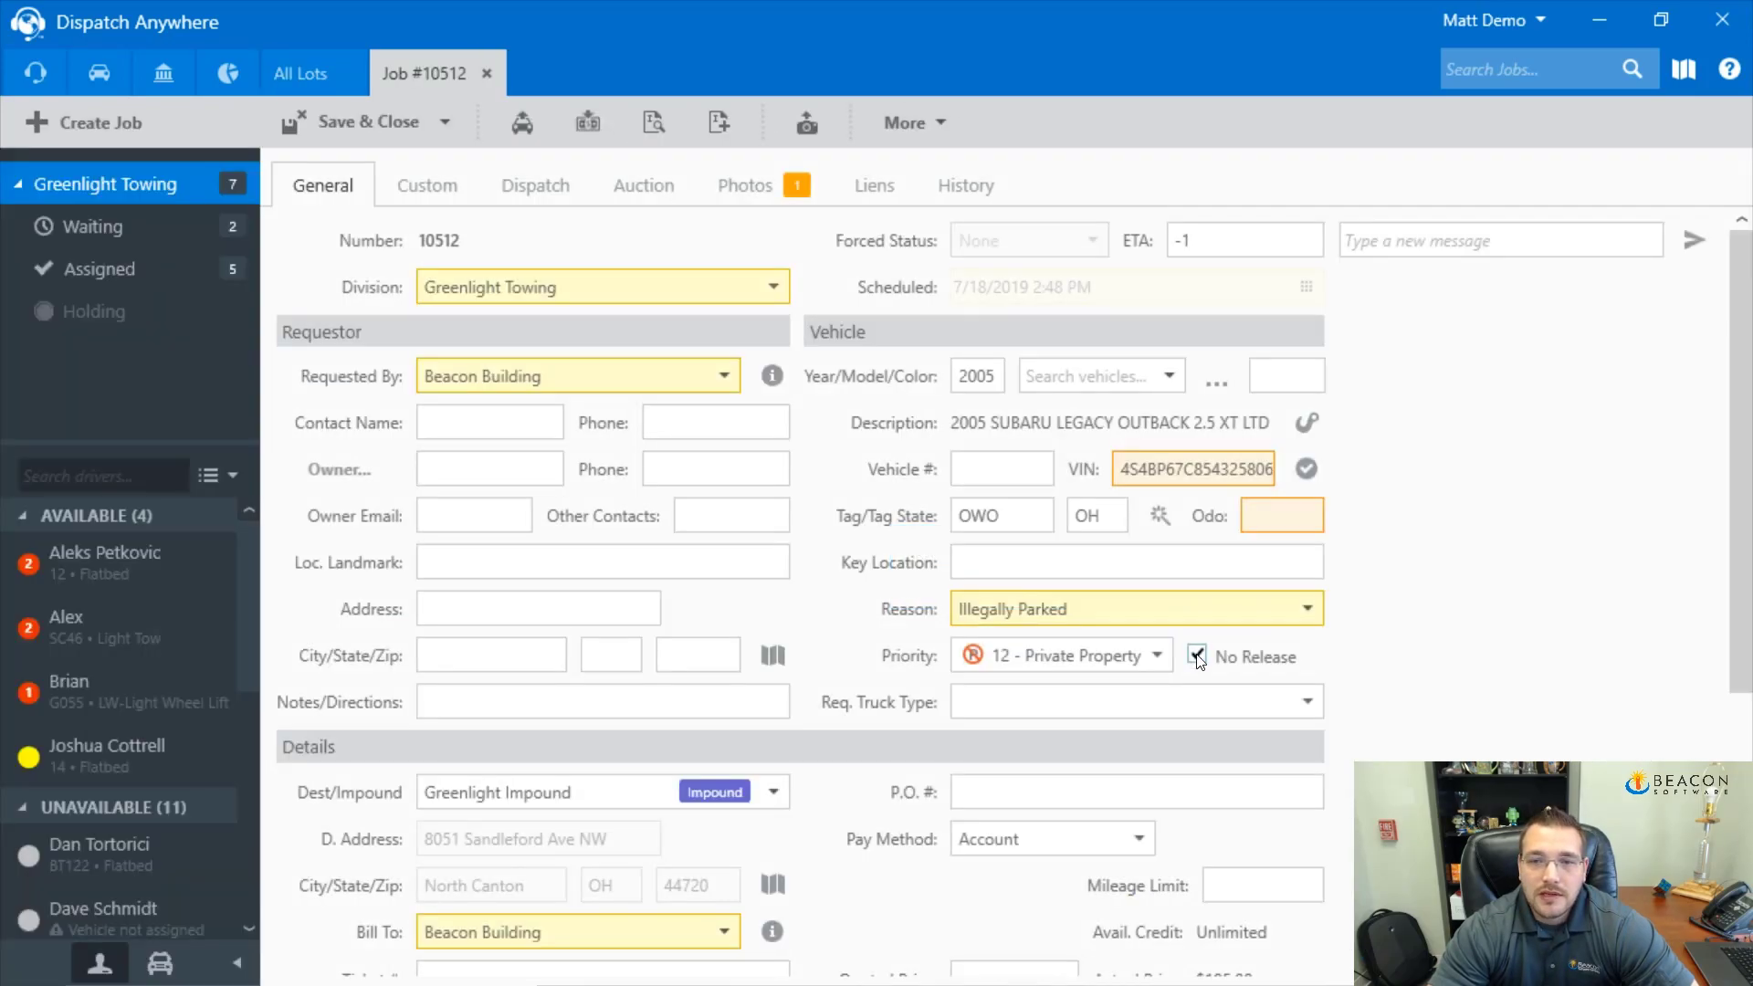
pyautogui.click(449, 125)
pyautogui.click(395, 168)
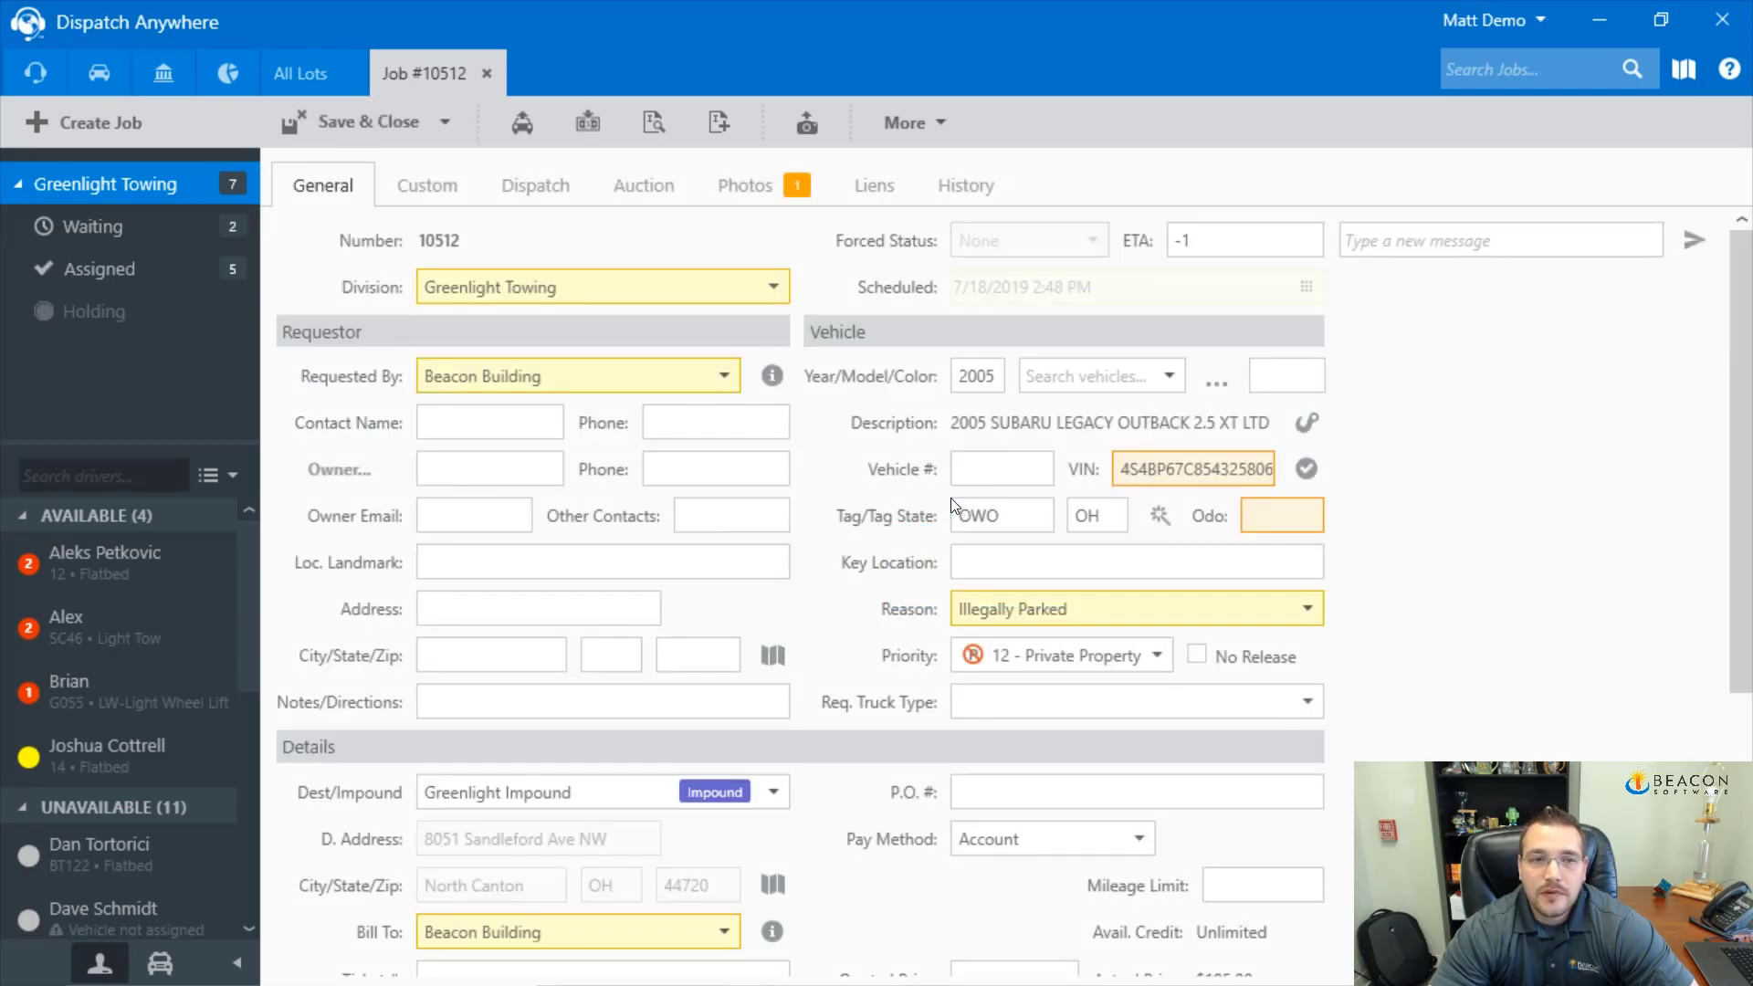
pyautogui.click(485, 613)
pyautogui.write('4619')
pyautogui.press('Tab')
pyautogui.scroll(-3, 568, 691)
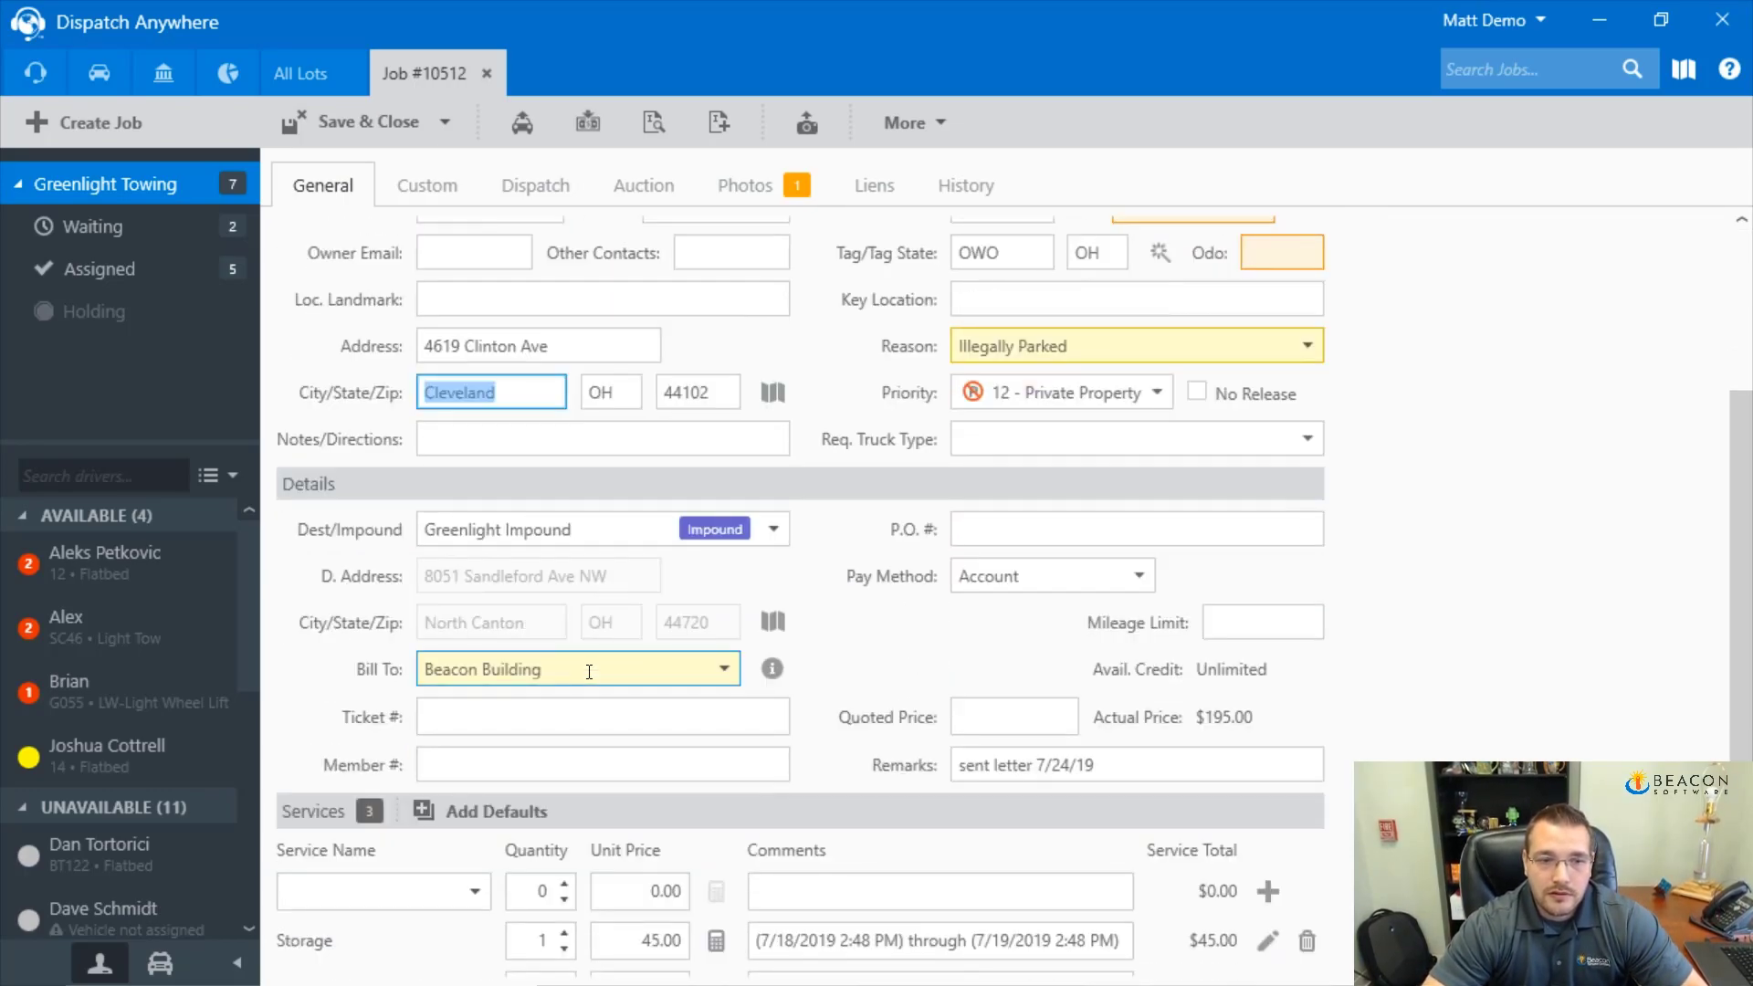
pyautogui.scroll(-2, 589, 673)
pyautogui.scroll(5, 590, 687)
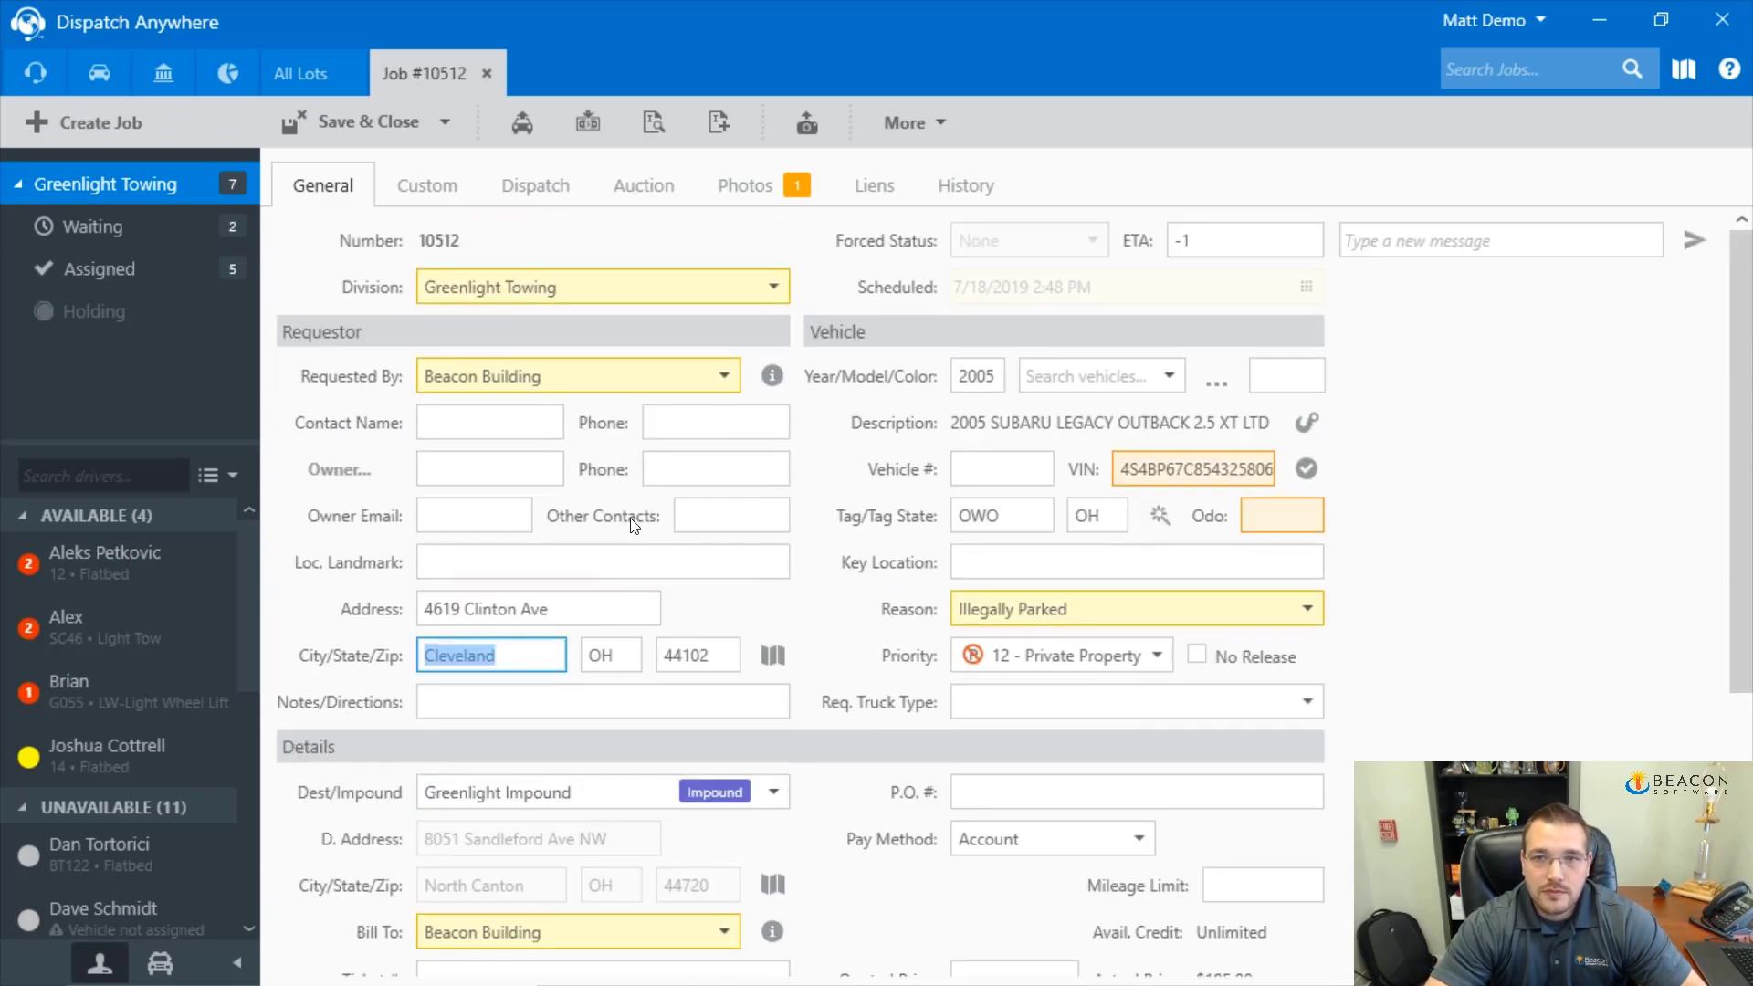
pyautogui.click(442, 120)
pyautogui.click(392, 168)
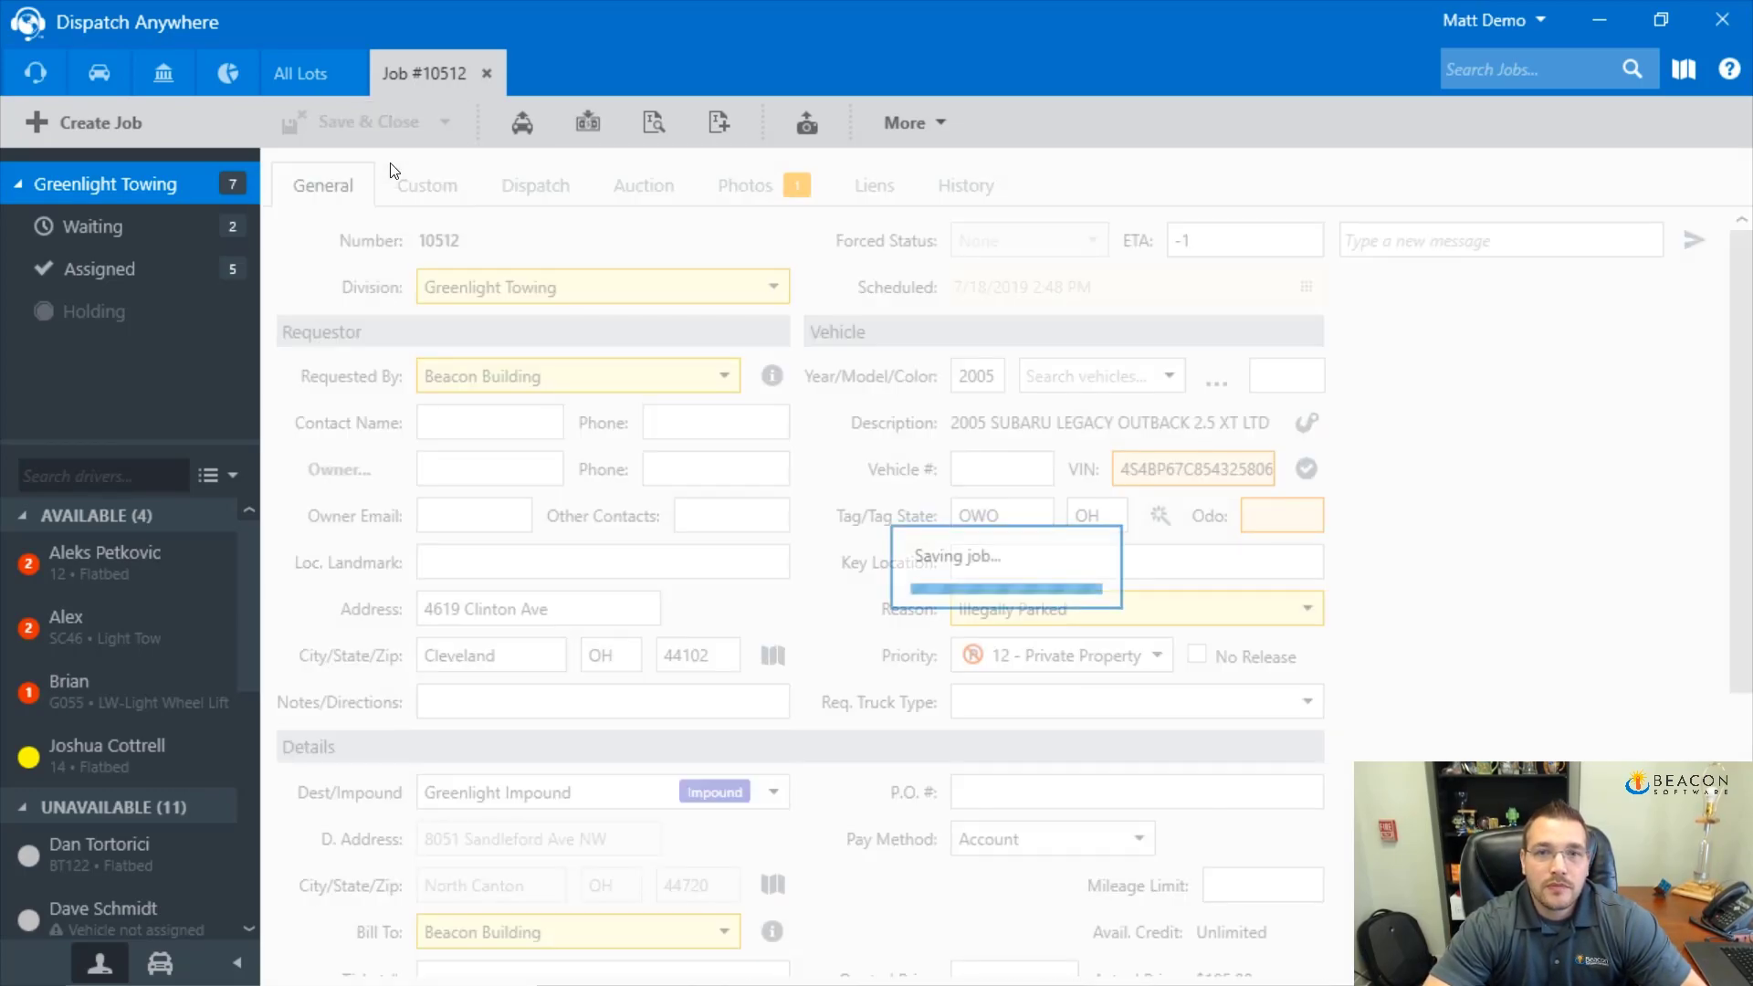
pyautogui.click(954, 778)
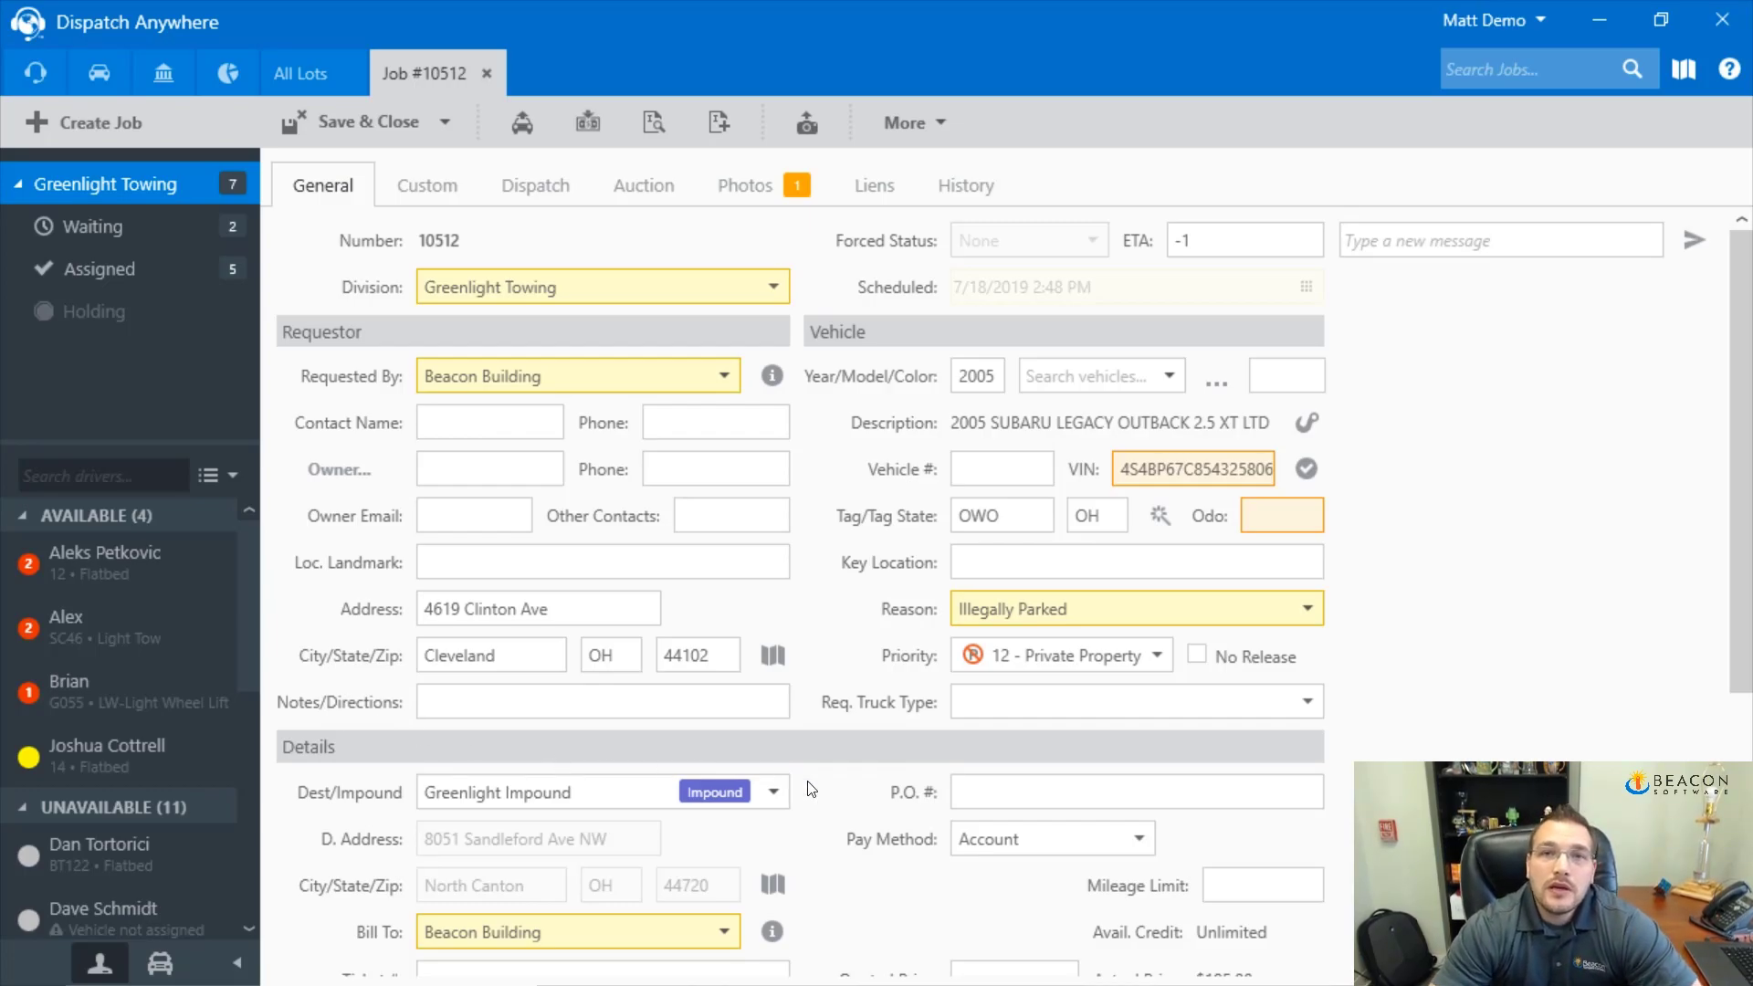
pyautogui.click(918, 132)
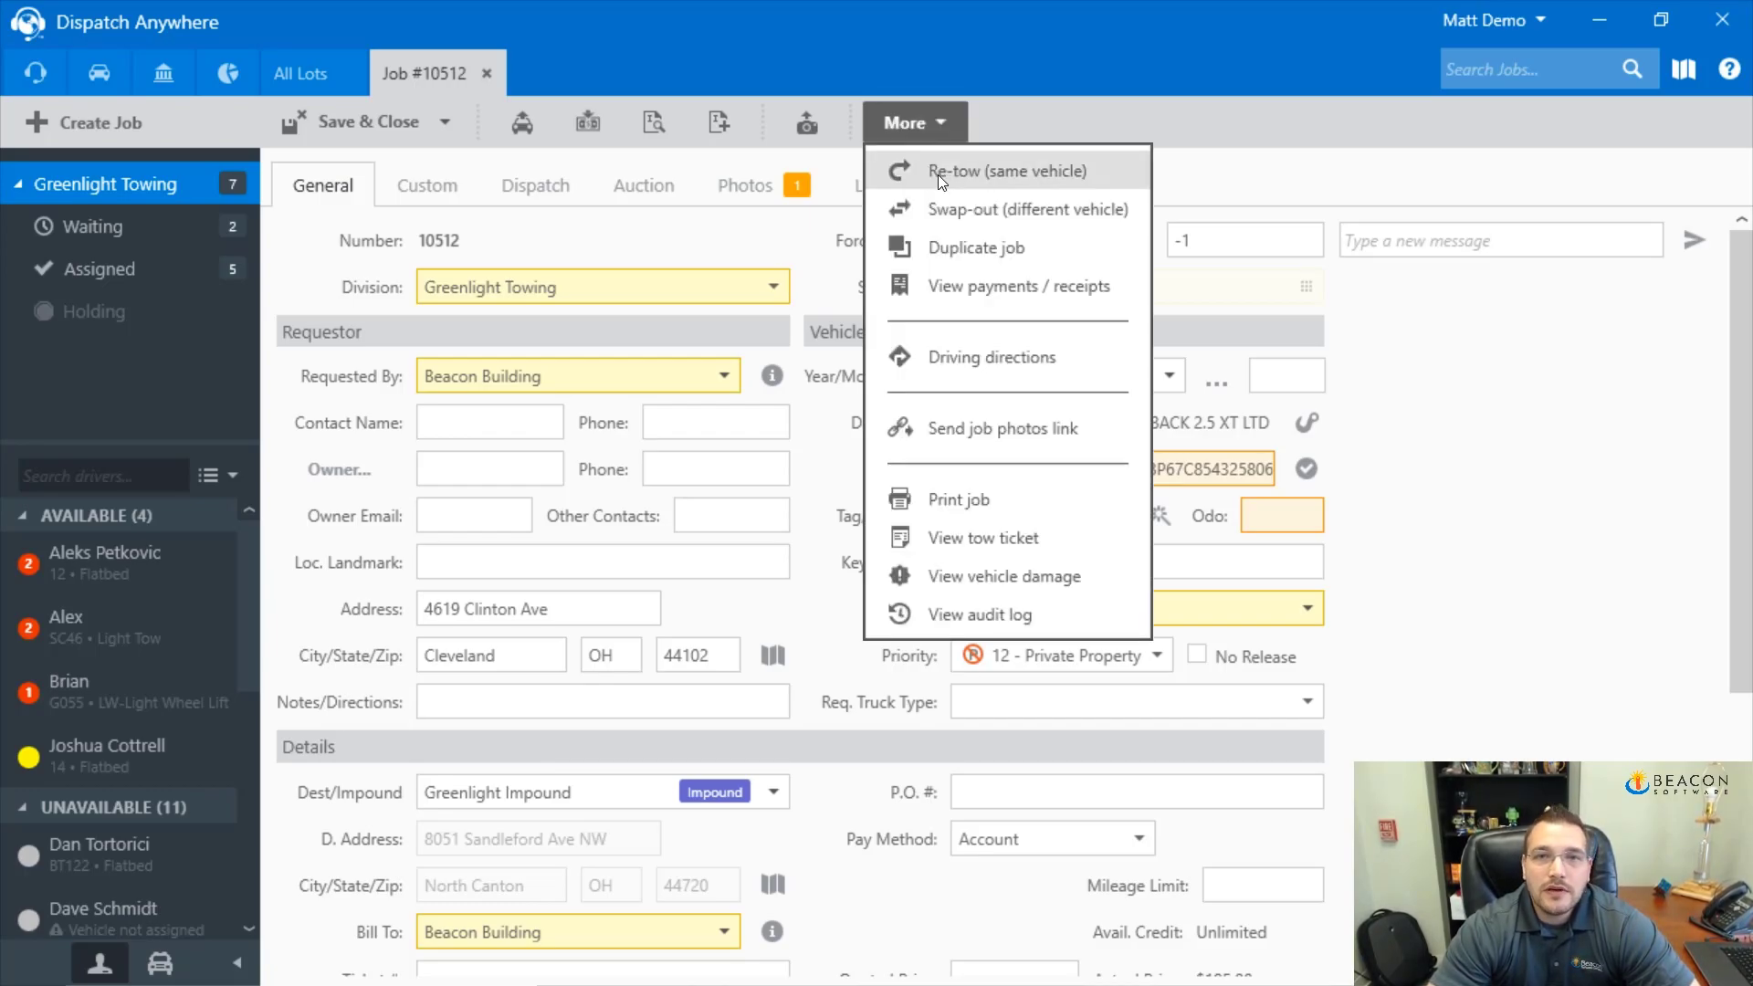
# Release the Subaru to Greenlight Towing with the owner's name recorded, and dismiss the success message
pyautogui.click(939, 173)
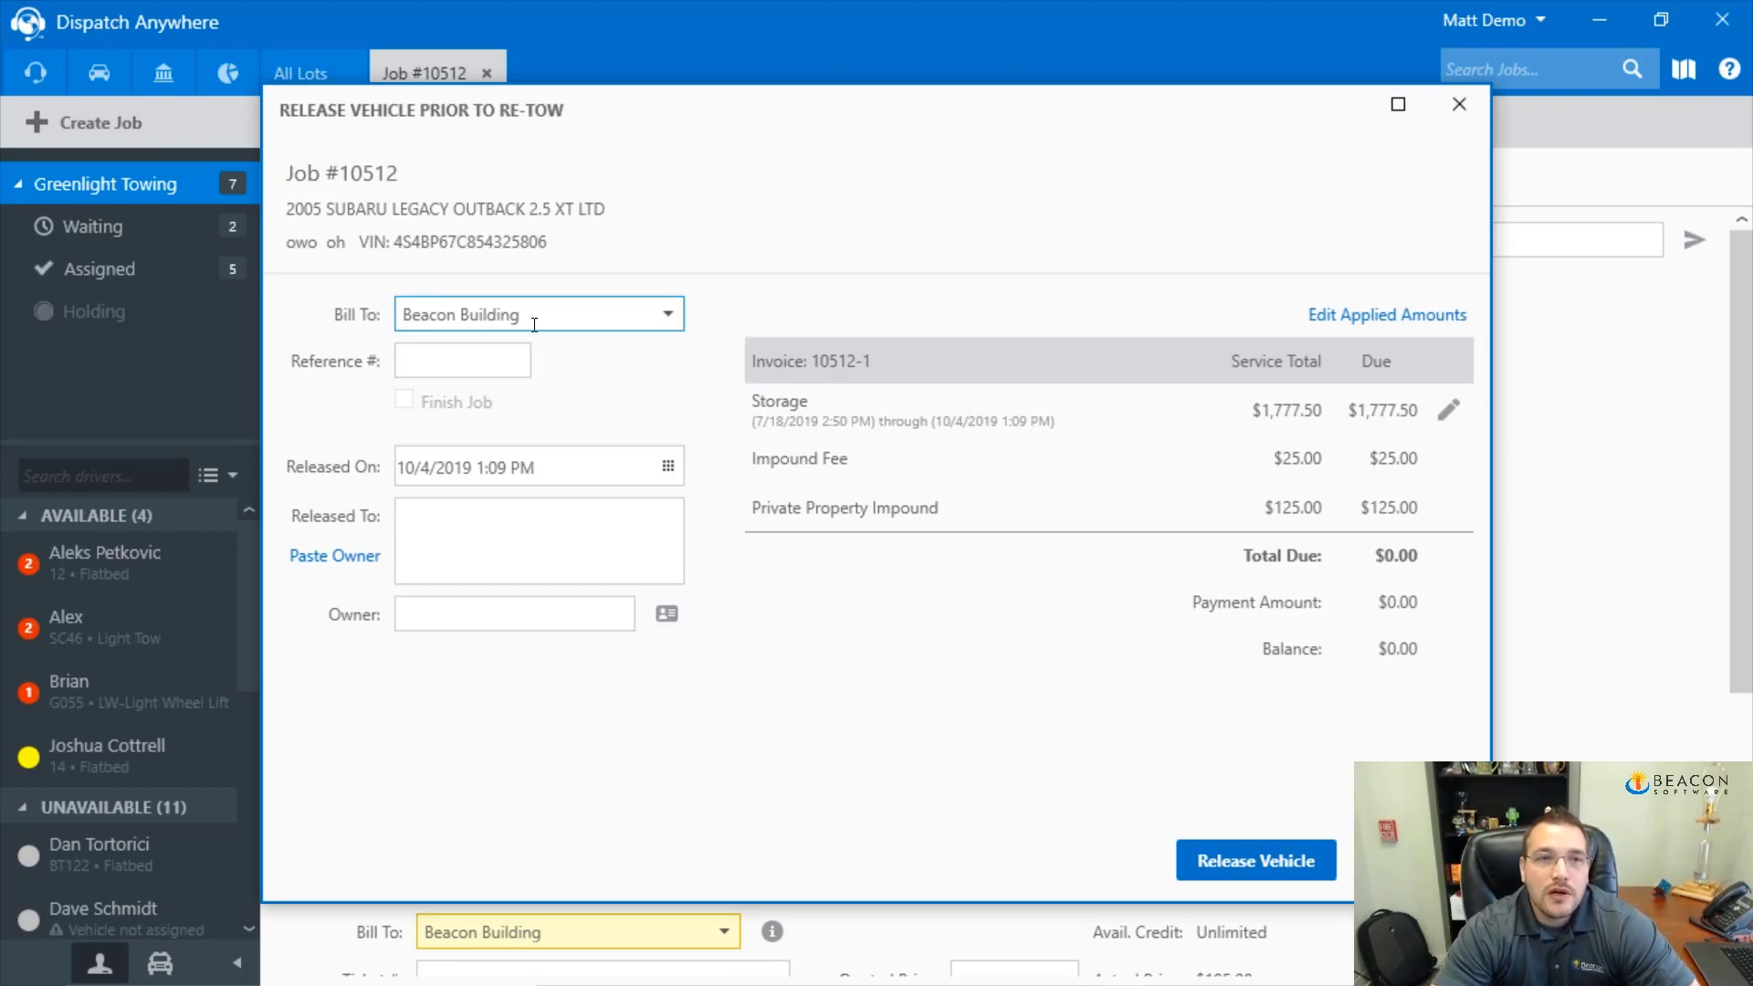
pyautogui.click(469, 358)
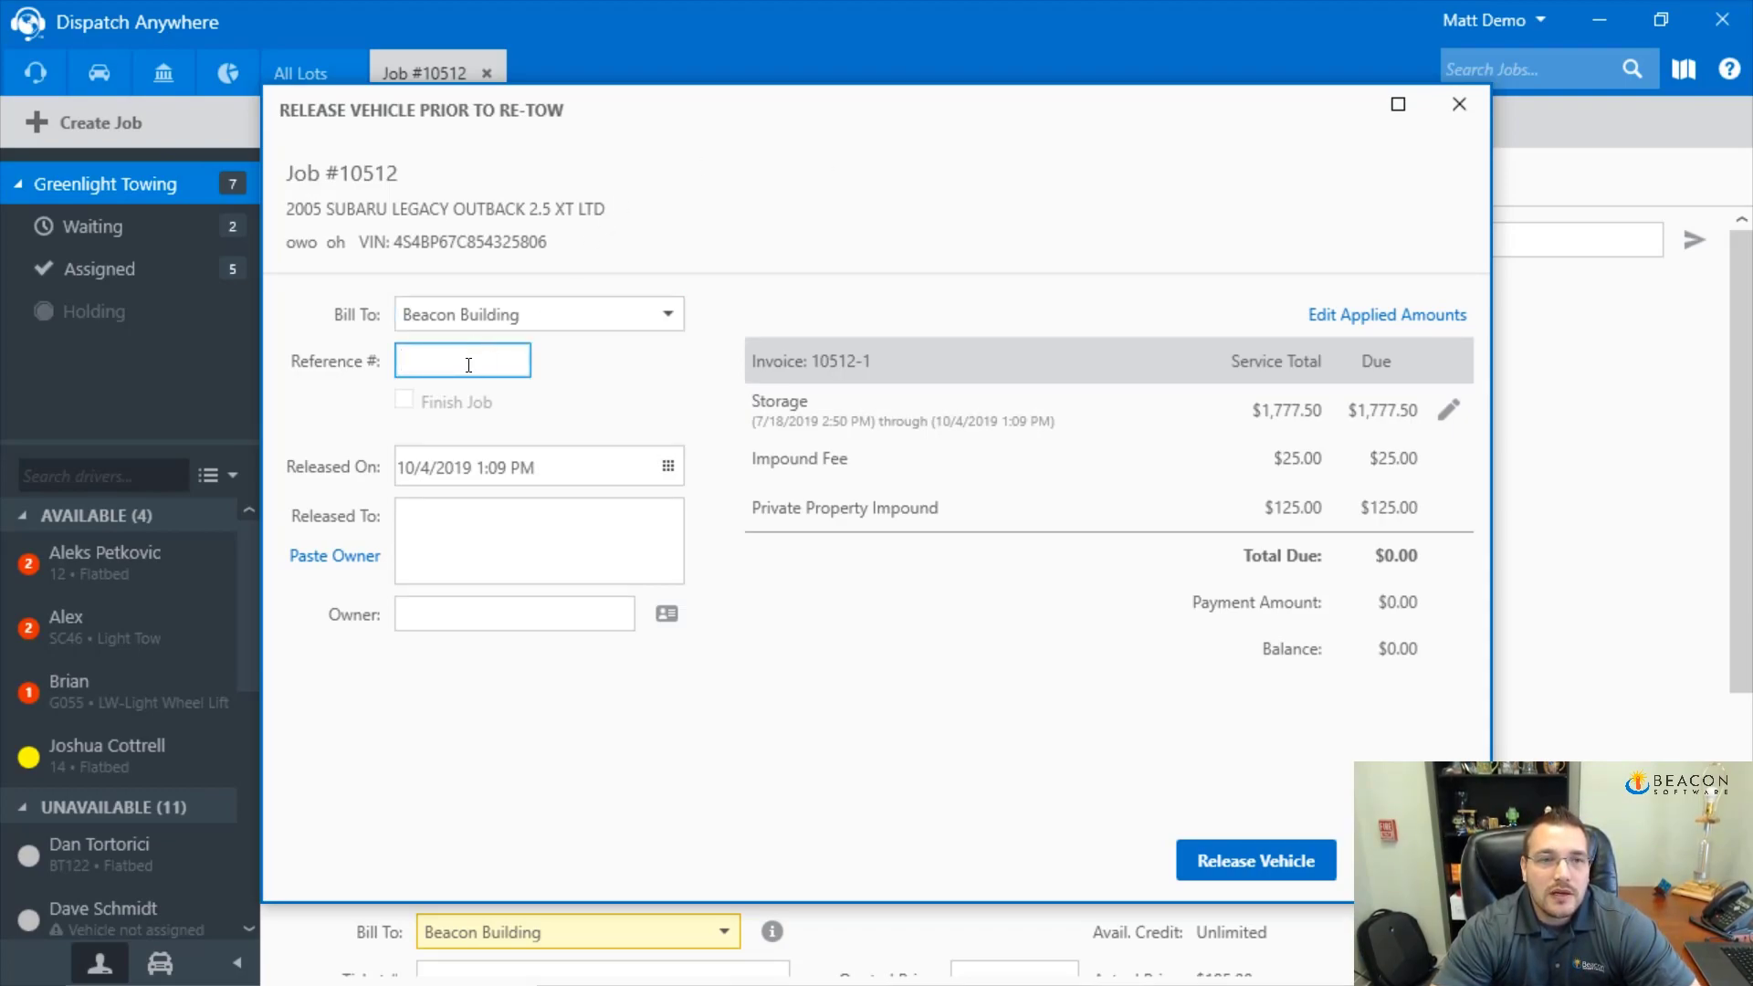
pyautogui.click(504, 480)
pyautogui.click(503, 522)
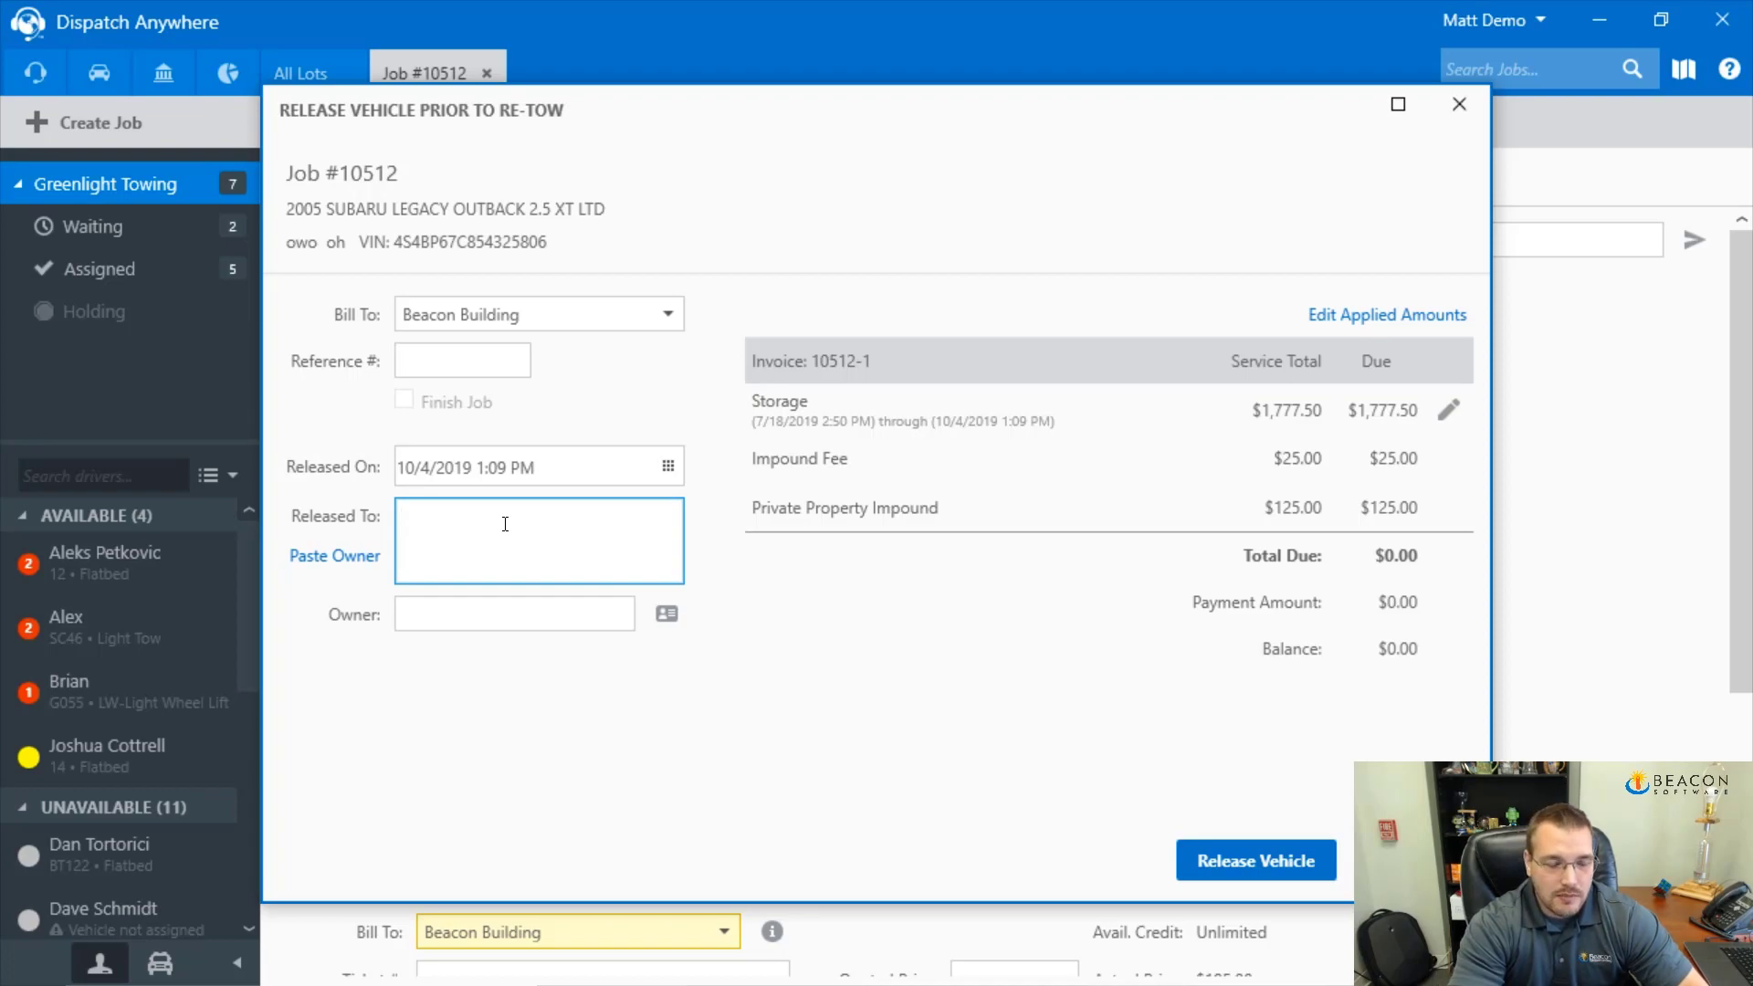
pyautogui.write('Greenlight Towing')
pyautogui.press('Tab')
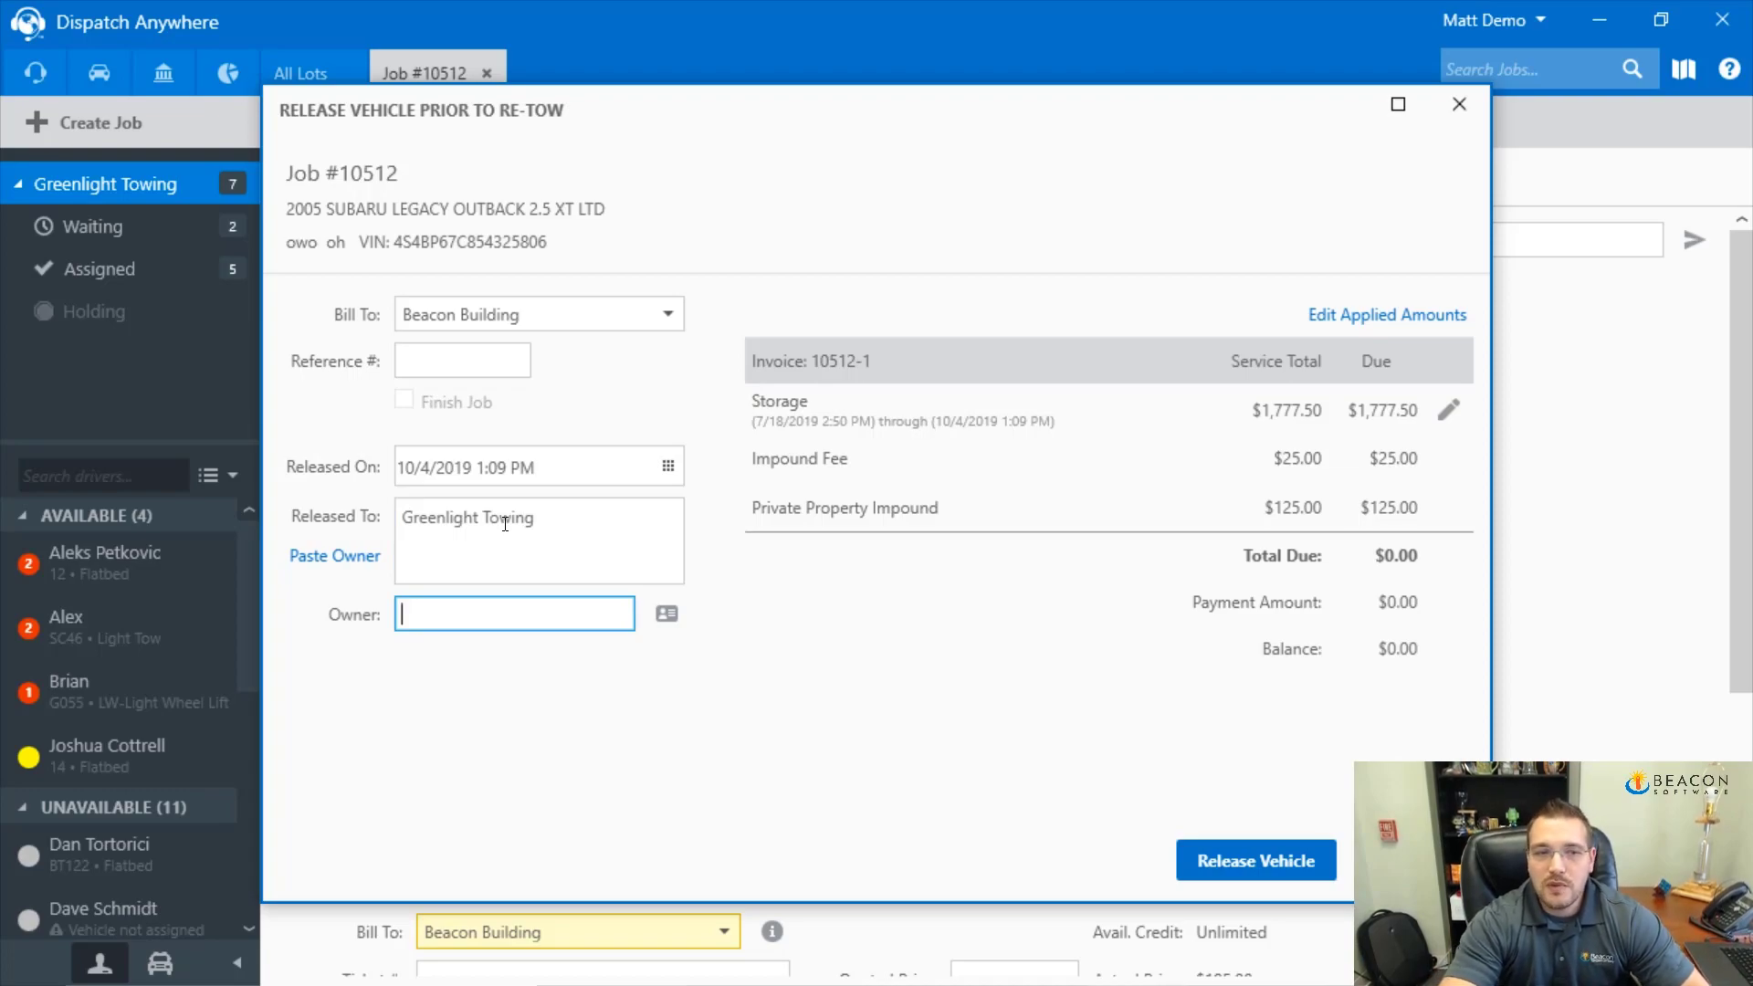
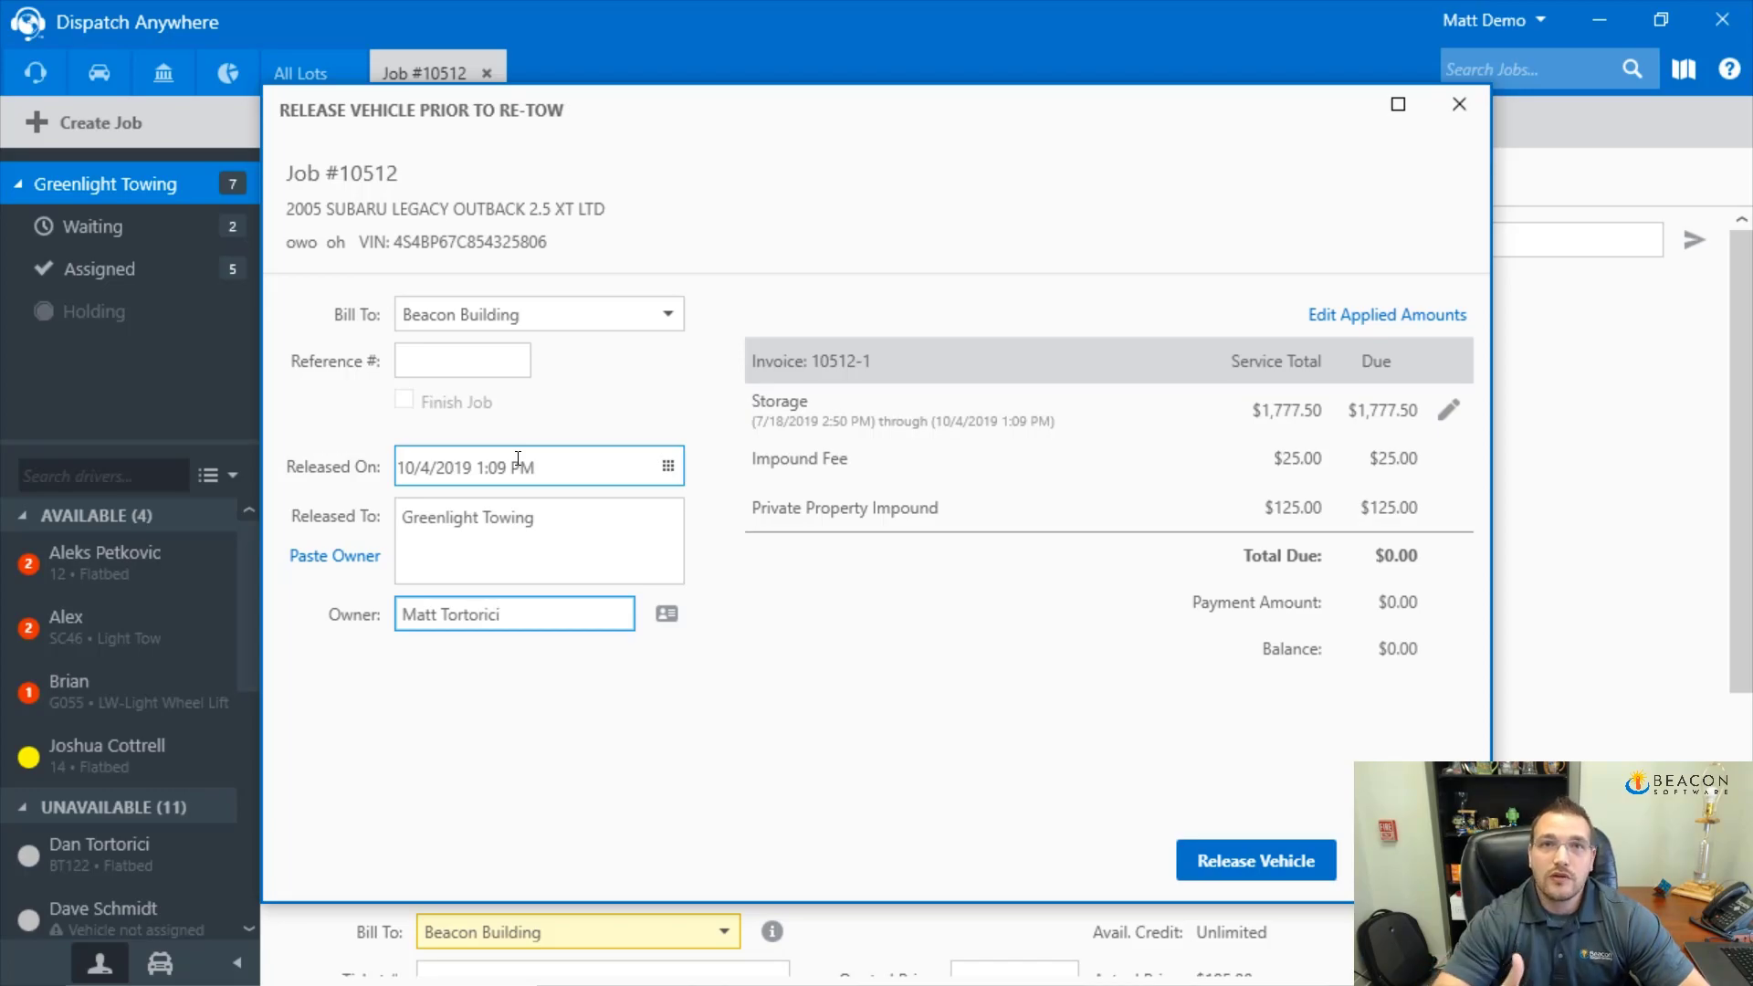
pyautogui.click(1238, 858)
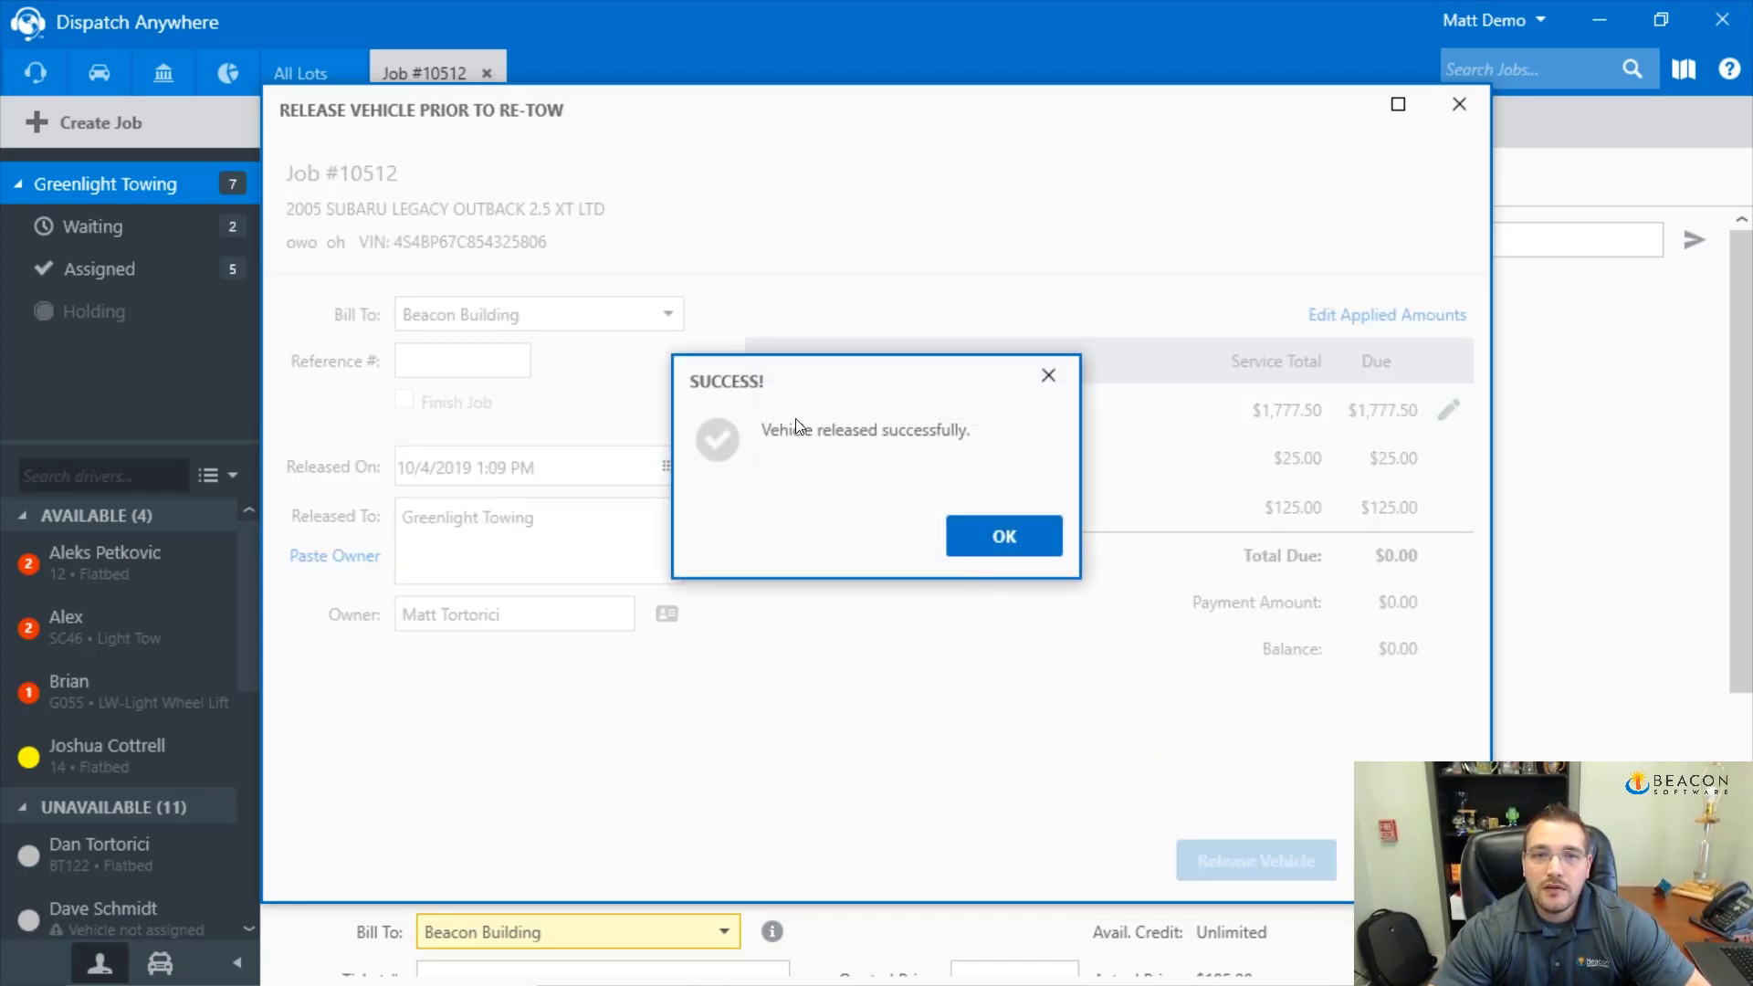
pyautogui.click(987, 537)
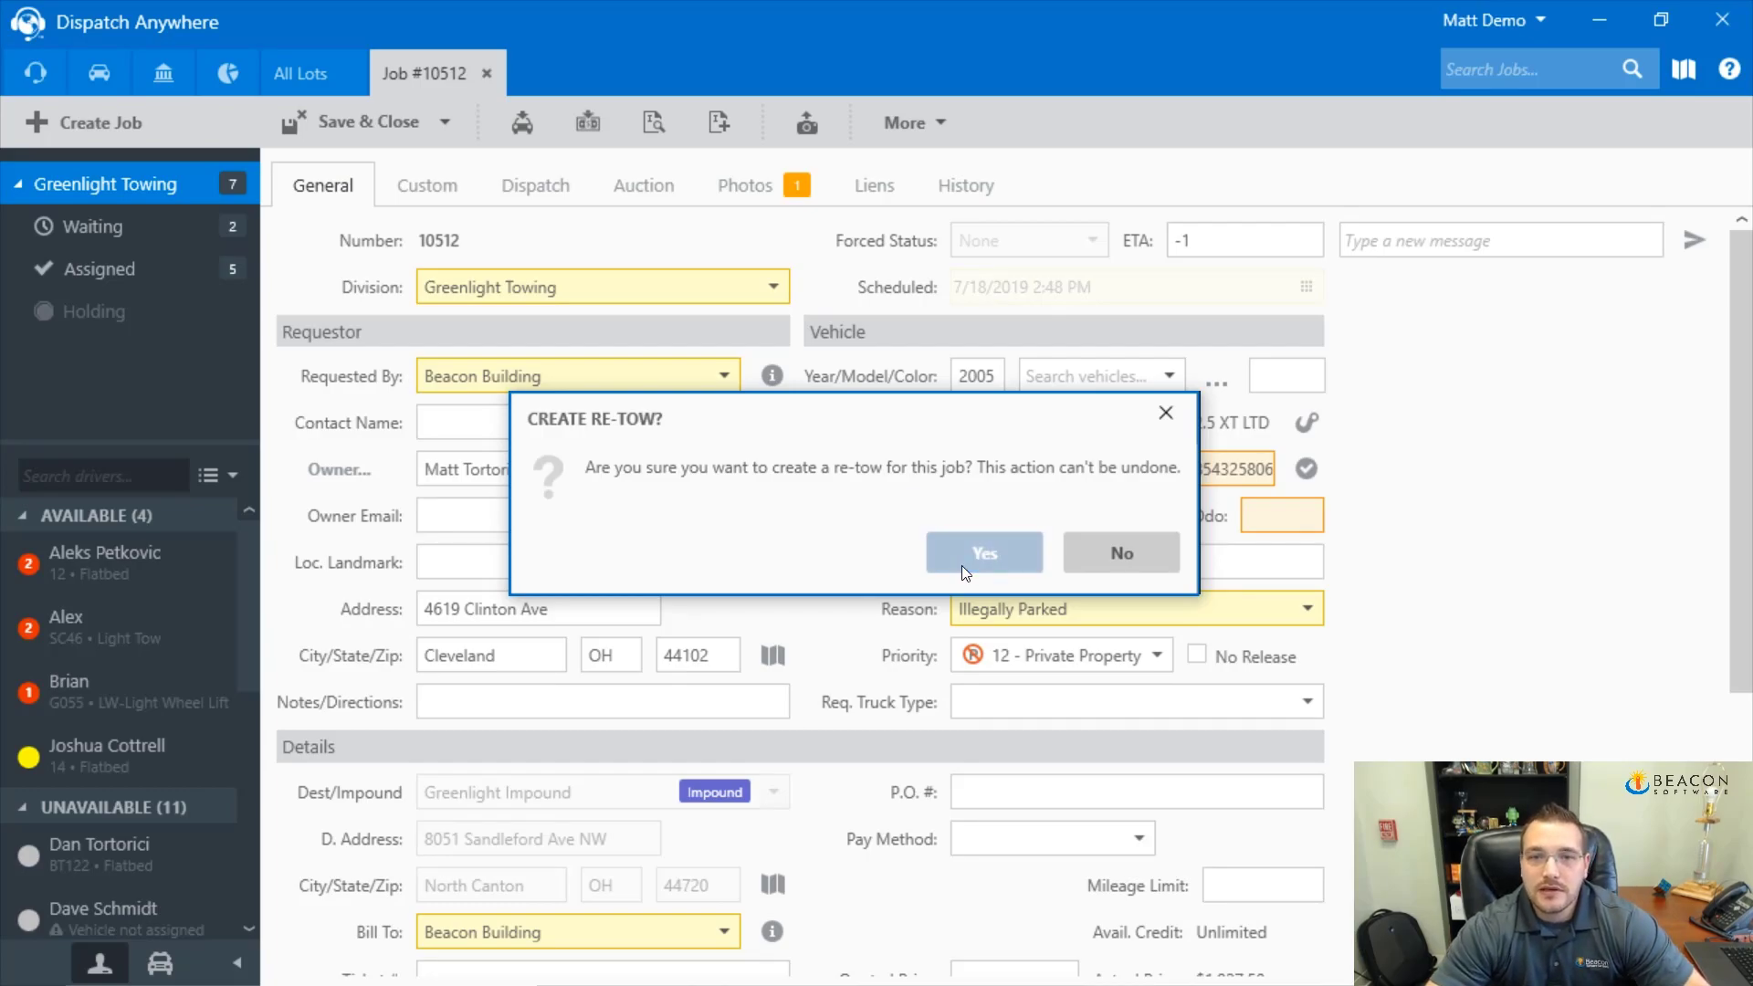
pyautogui.click(991, 553)
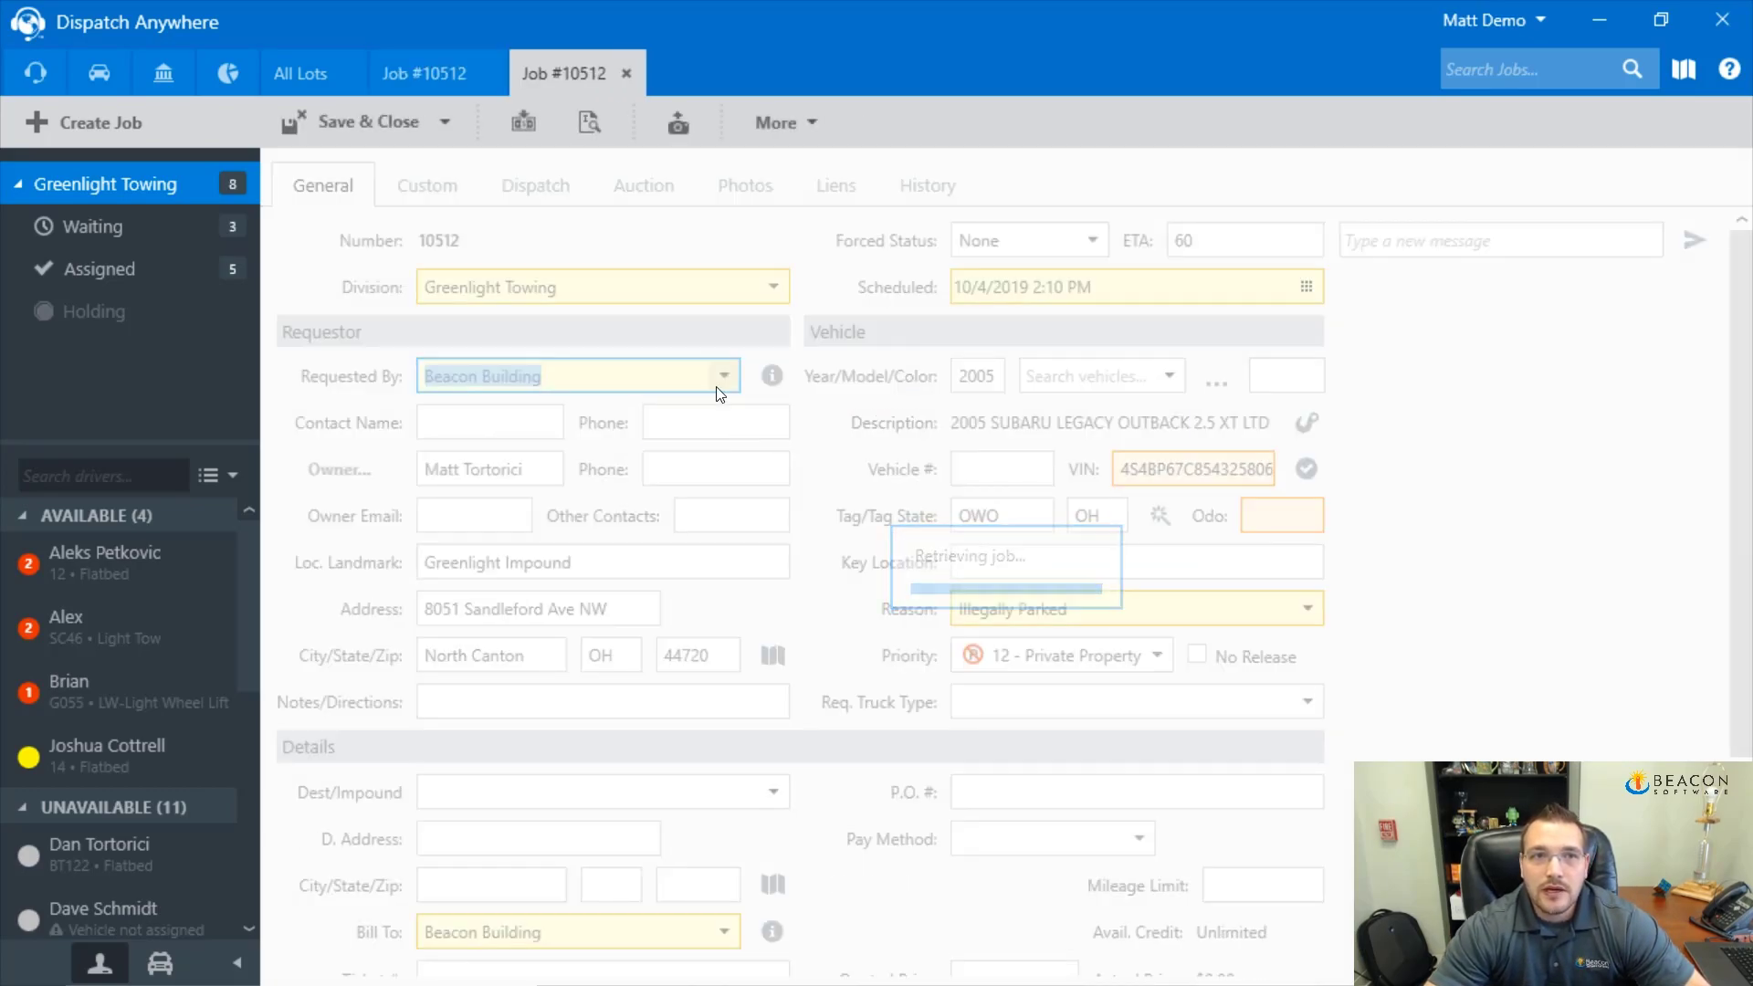
pyautogui.click(577, 82)
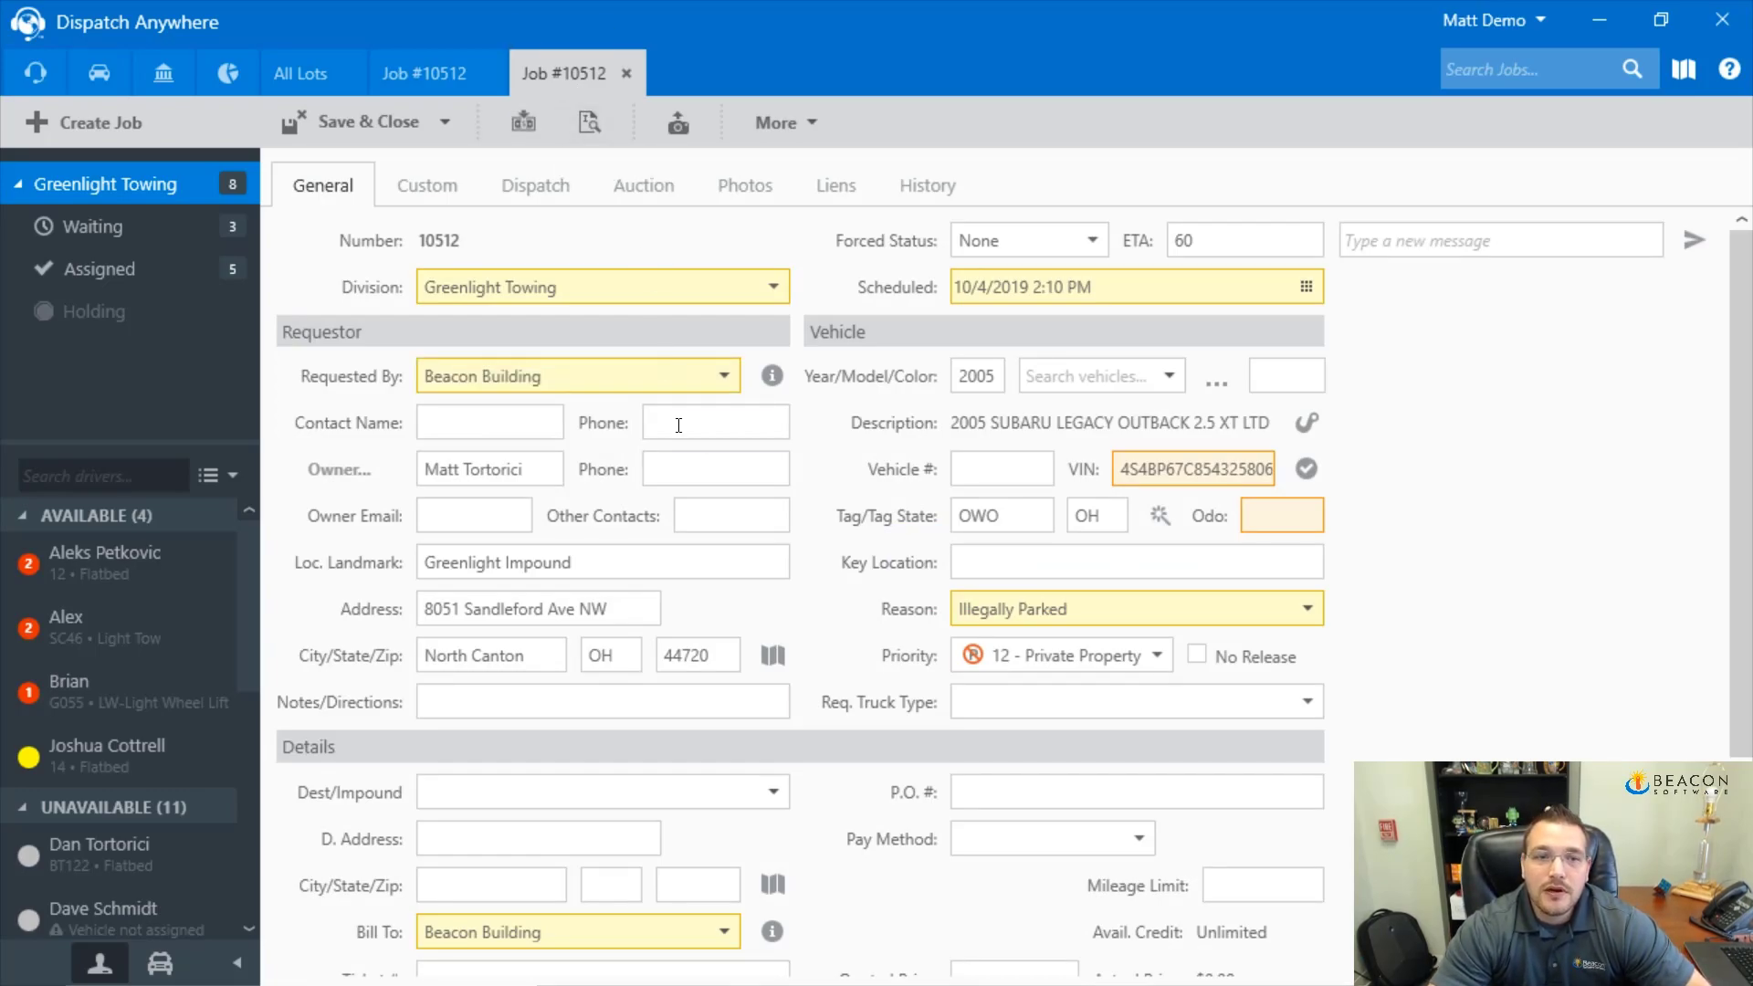
pyautogui.scroll(-1, 677, 439)
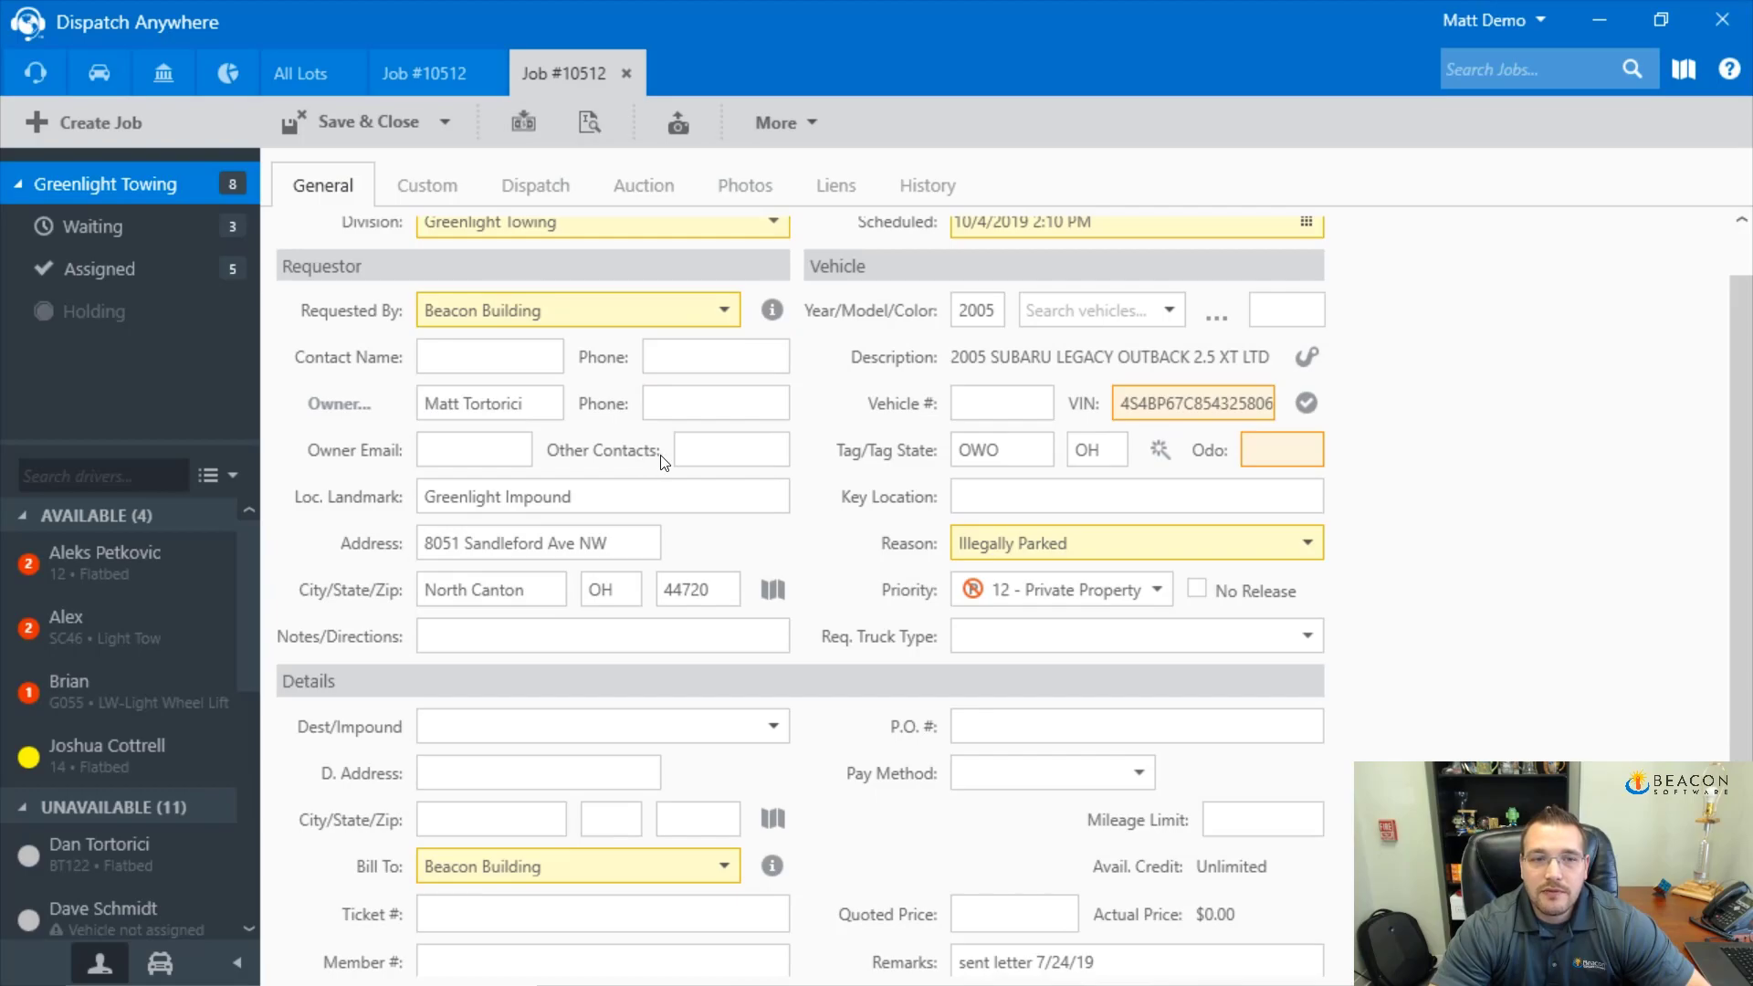
pyautogui.click(484, 778)
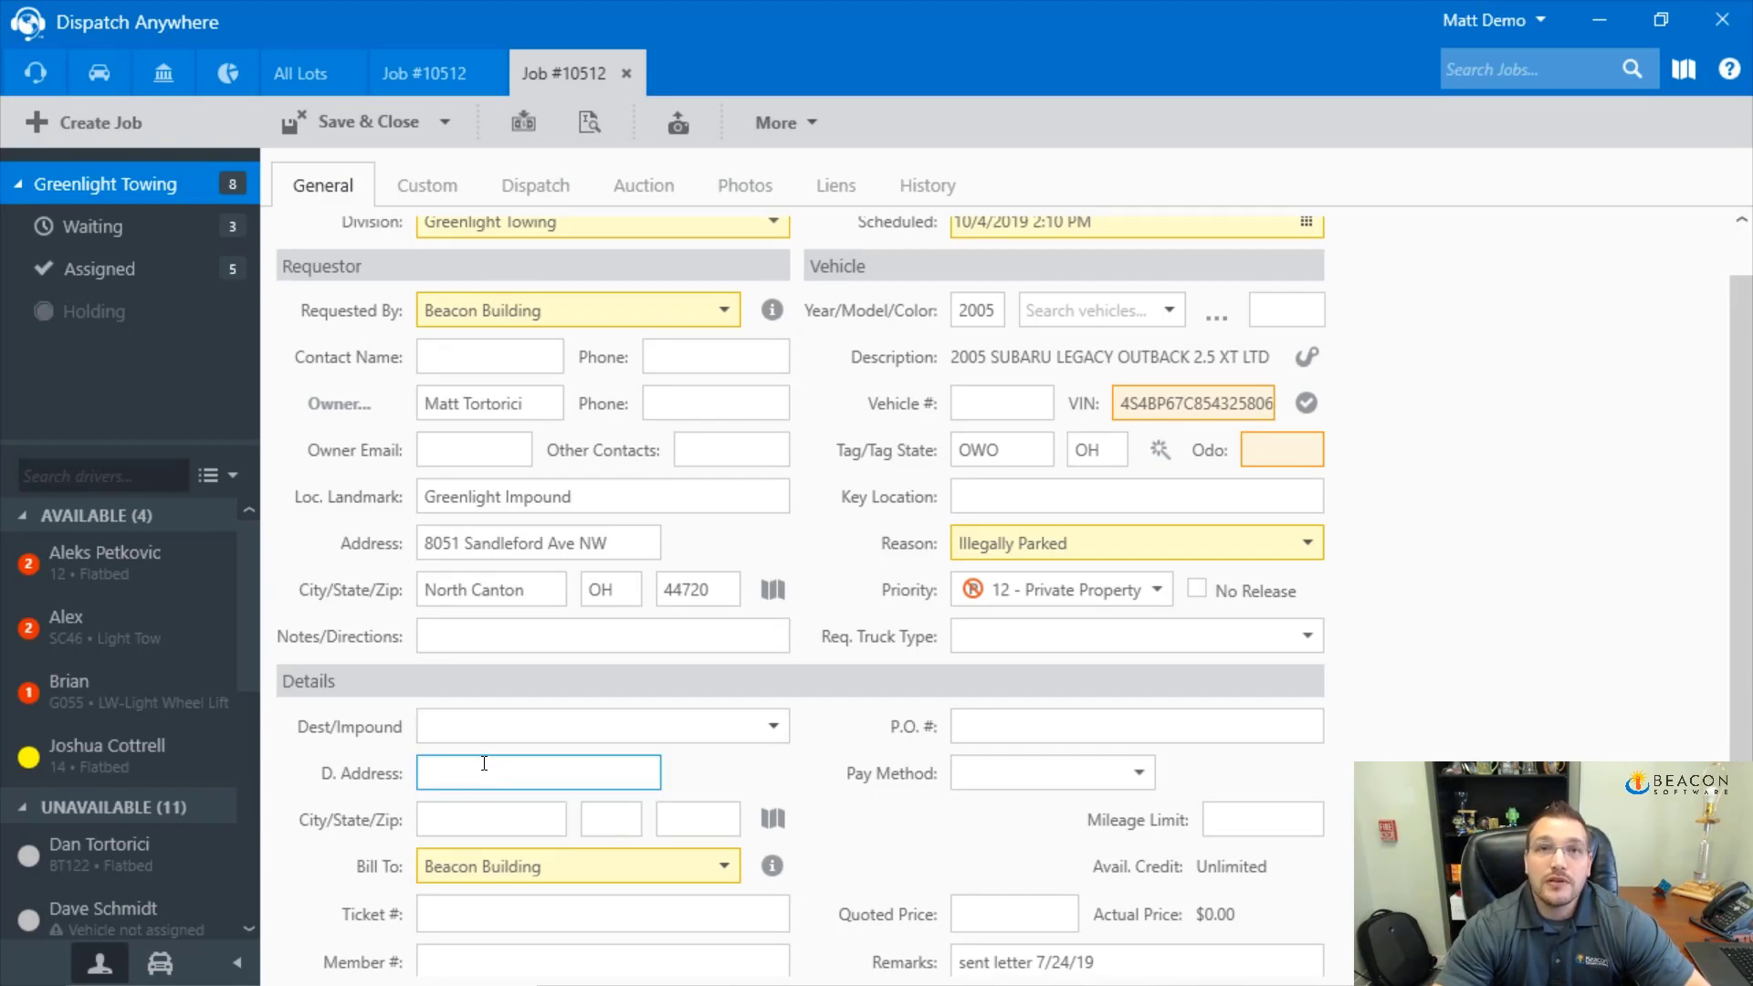
pyautogui.click(429, 71)
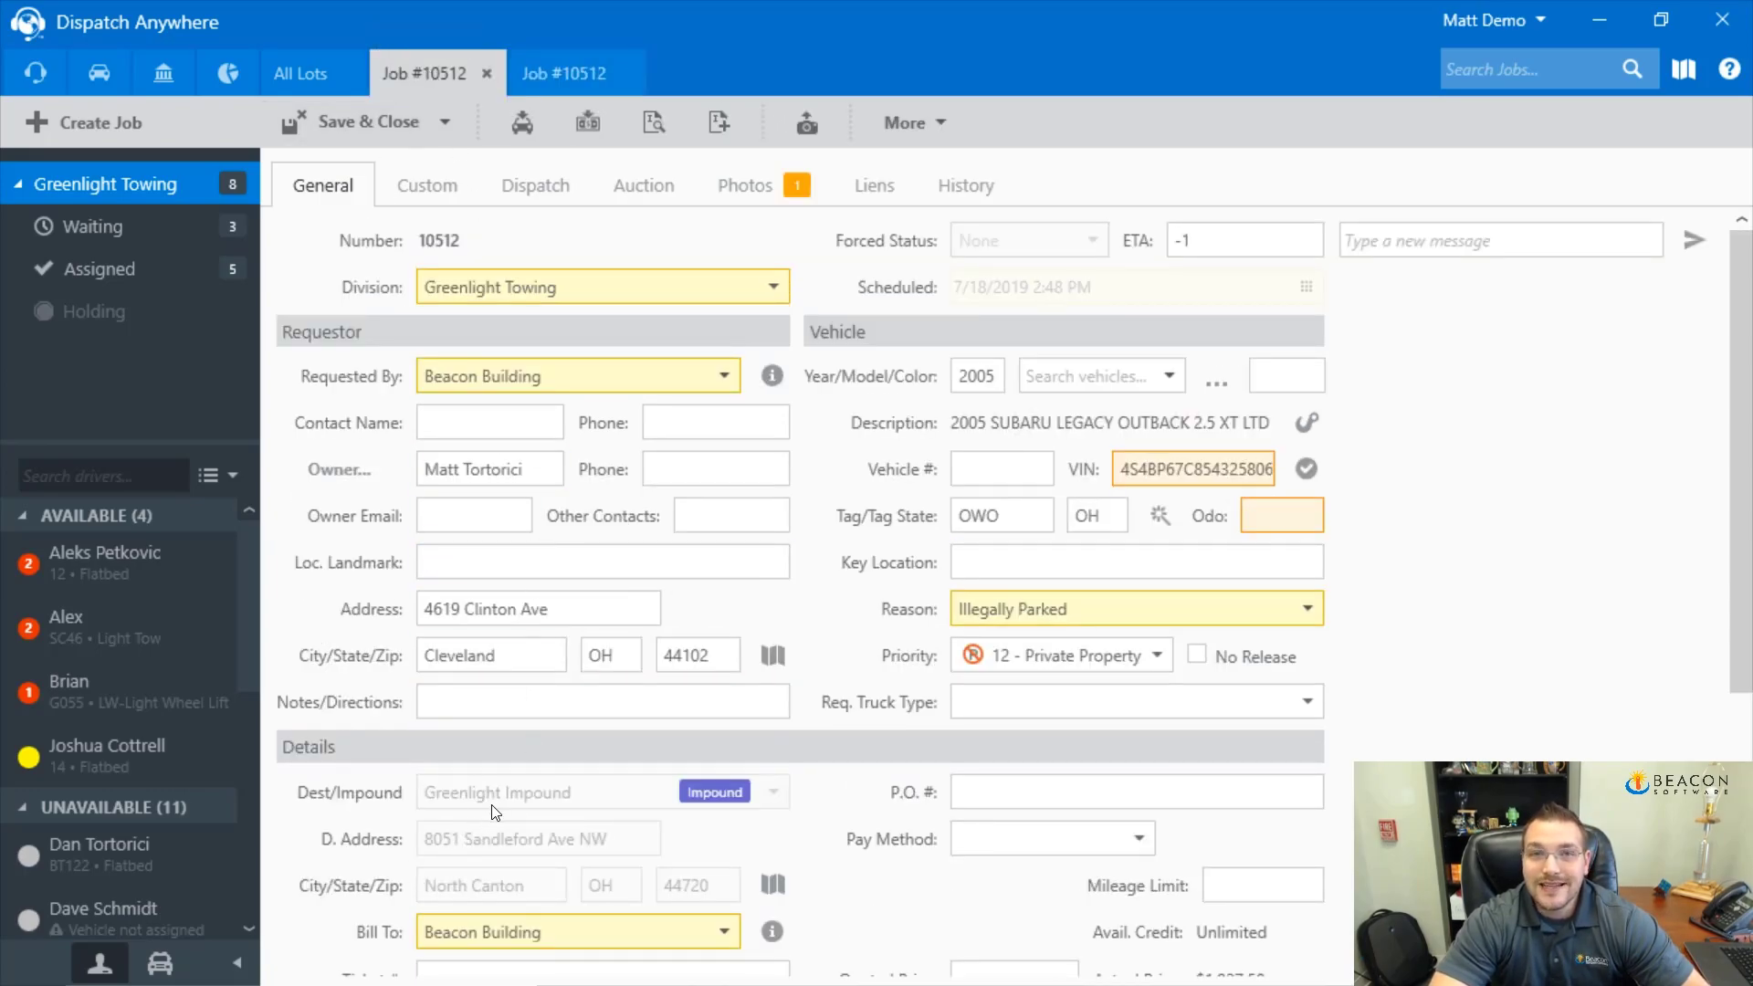
pyautogui.click(550, 80)
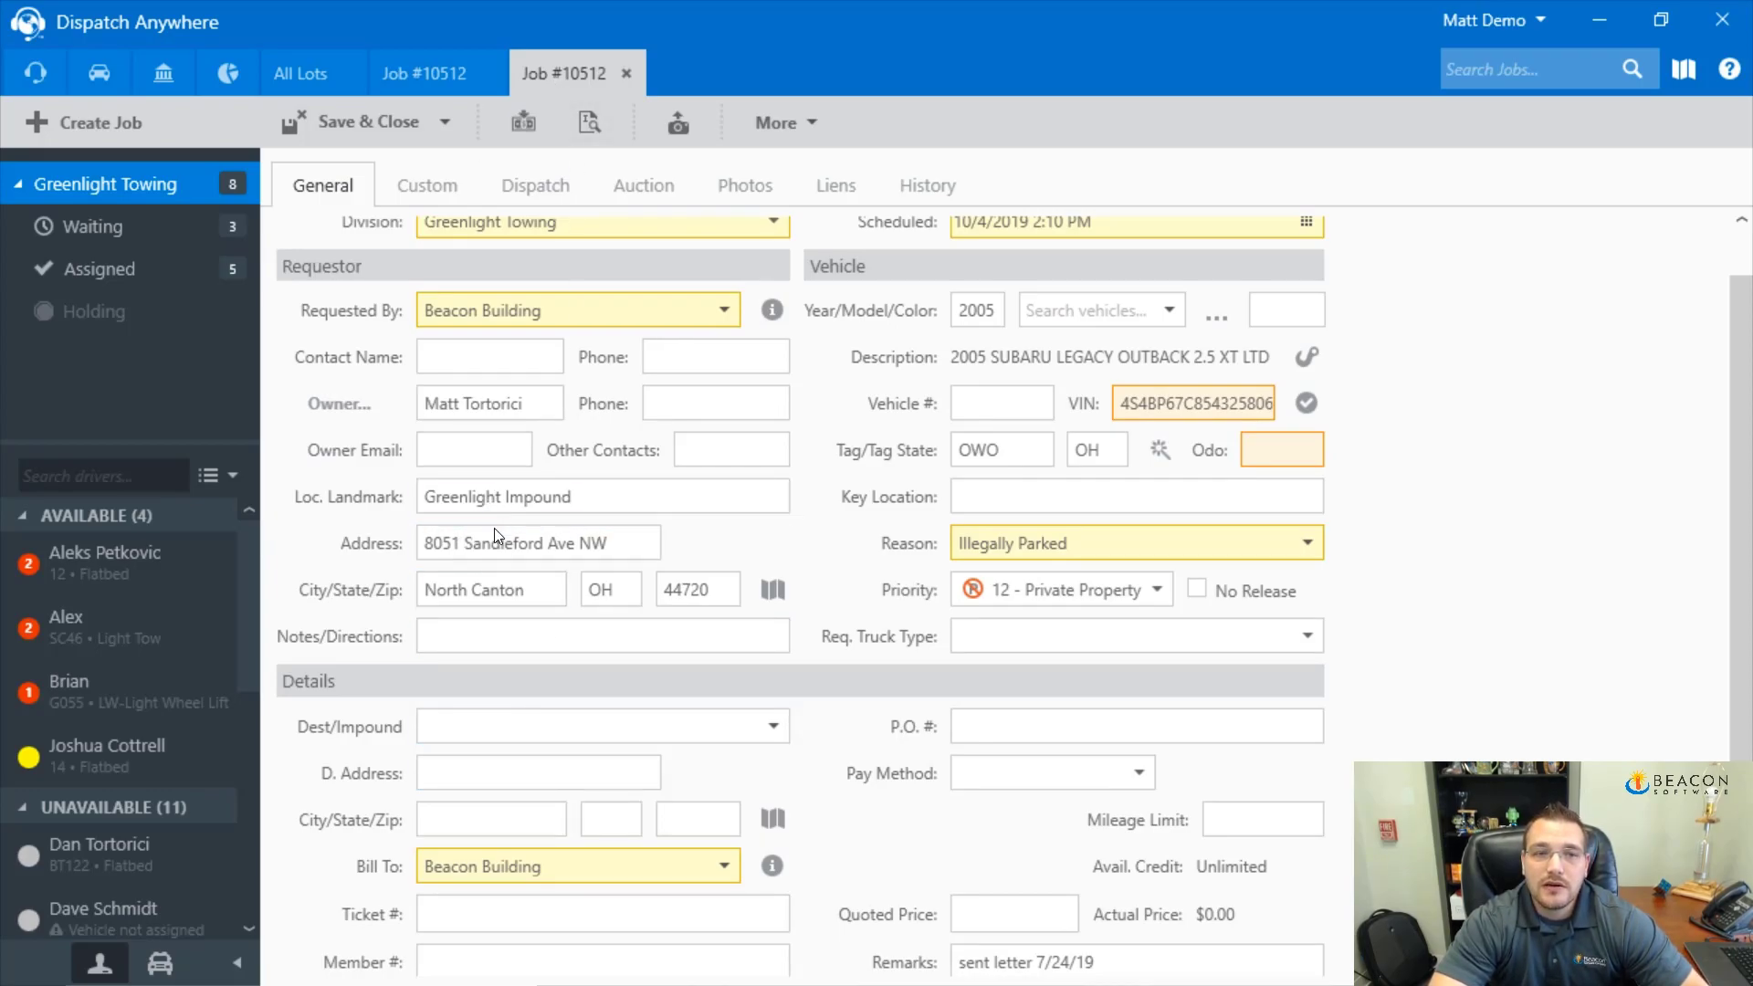
pyautogui.click(453, 775)
pyautogui.write('987')
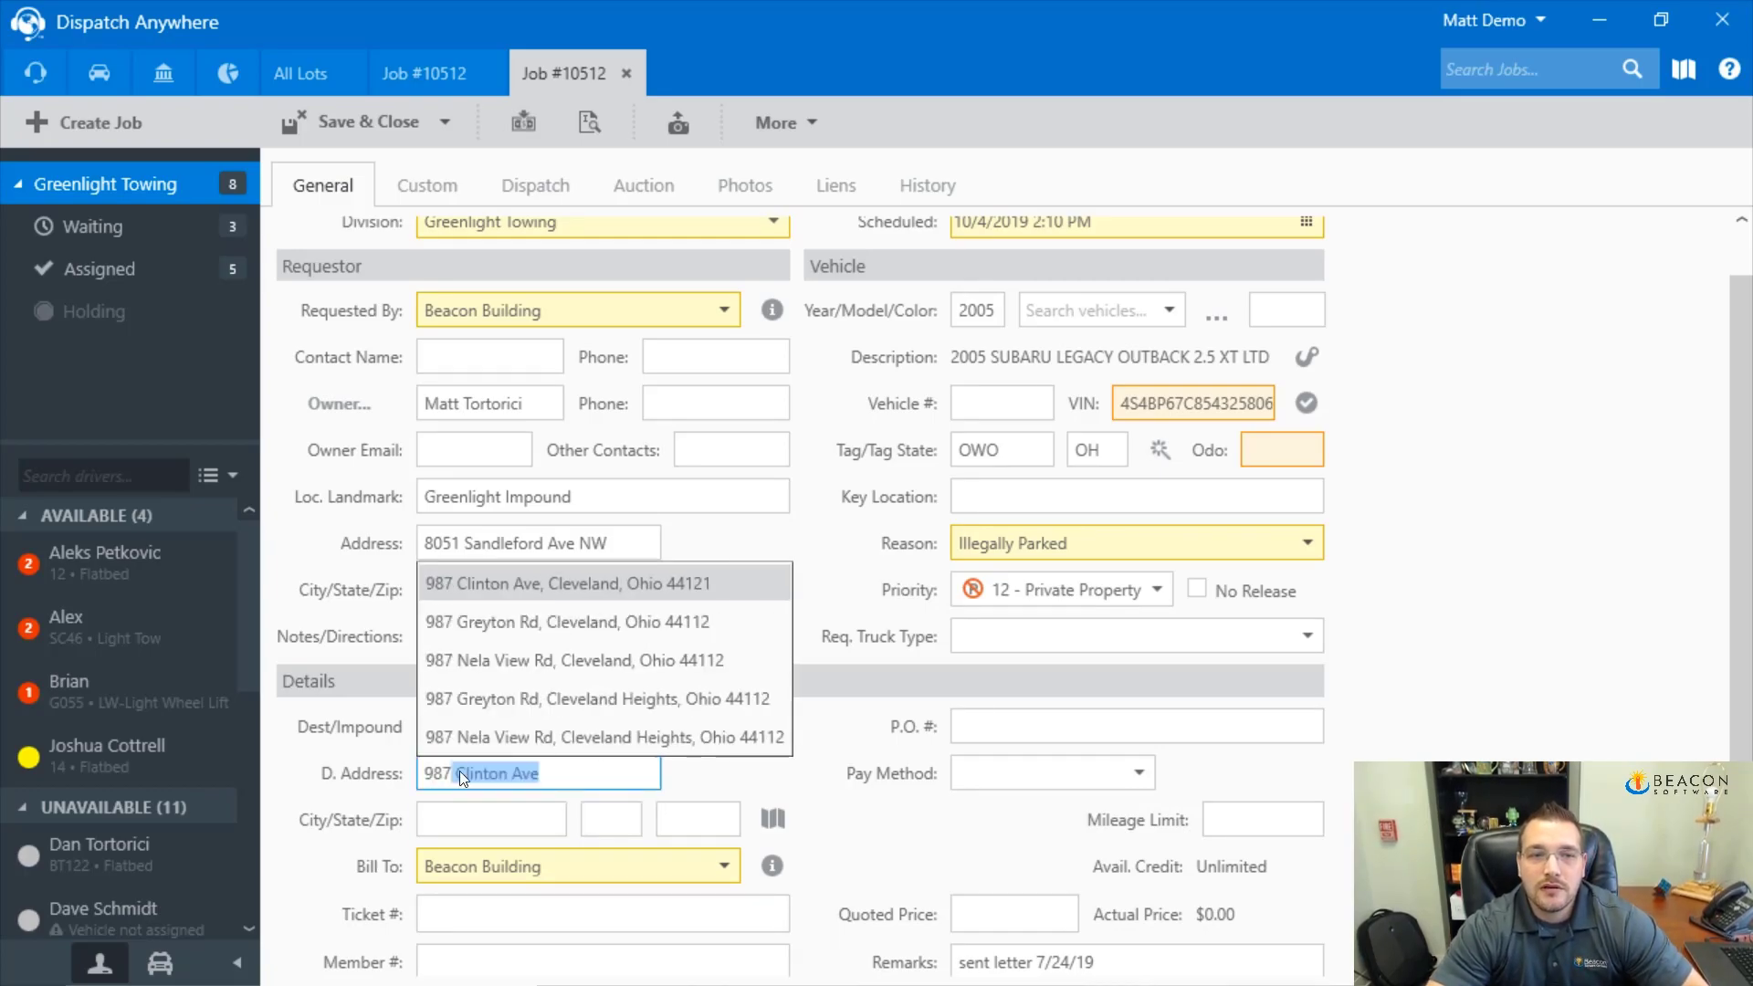
pyautogui.click(567, 616)
pyautogui.press('Tab')
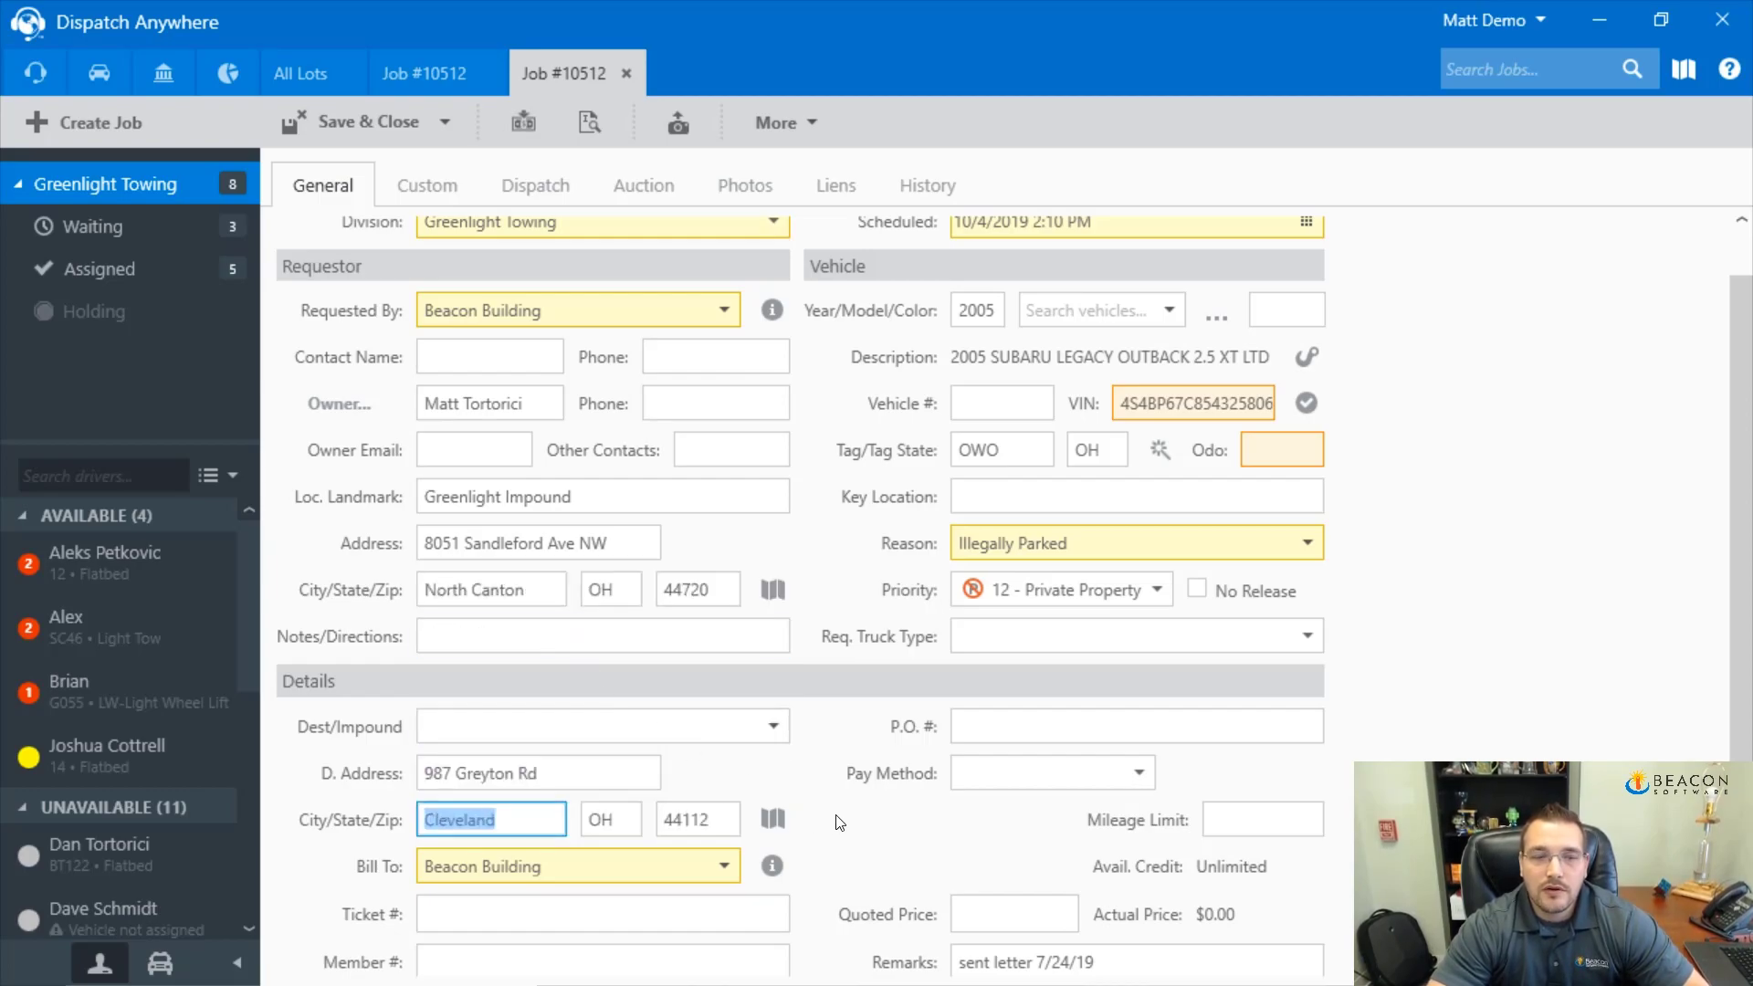
# Add a Flatbed Light service at $125.00 and save the re-tow, confirming the destination location
pyautogui.scroll(-1, 841, 822)
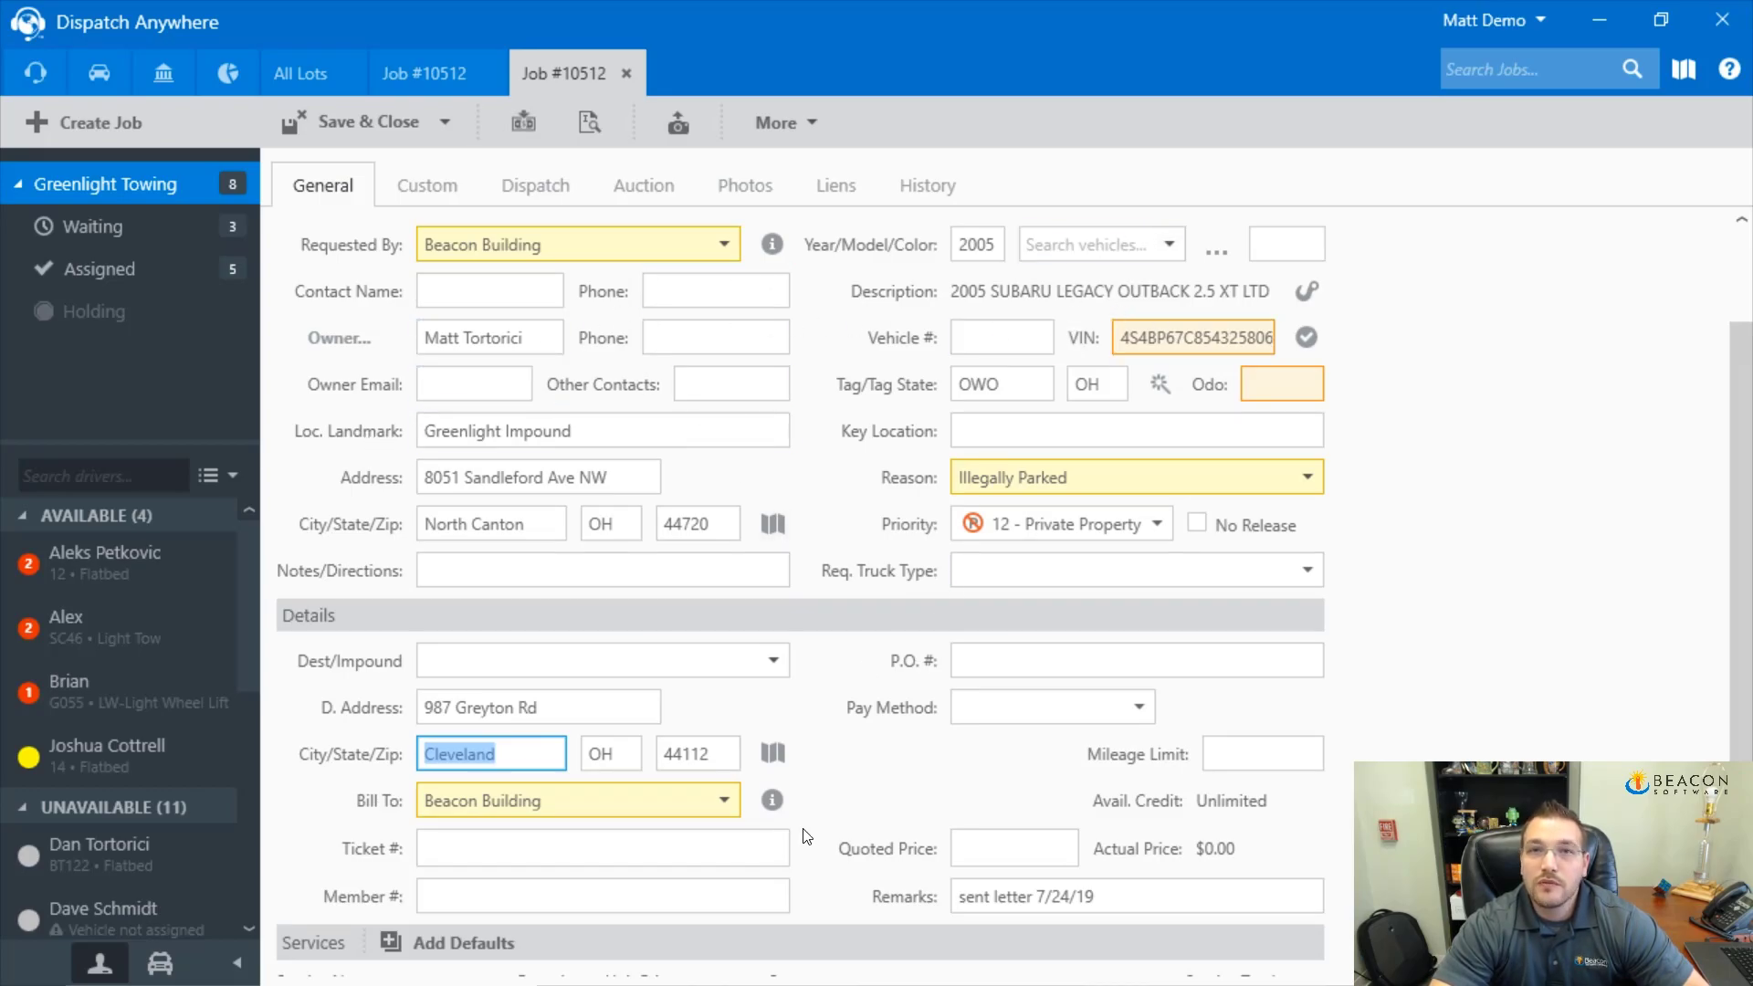
pyautogui.scroll(-3, 805, 835)
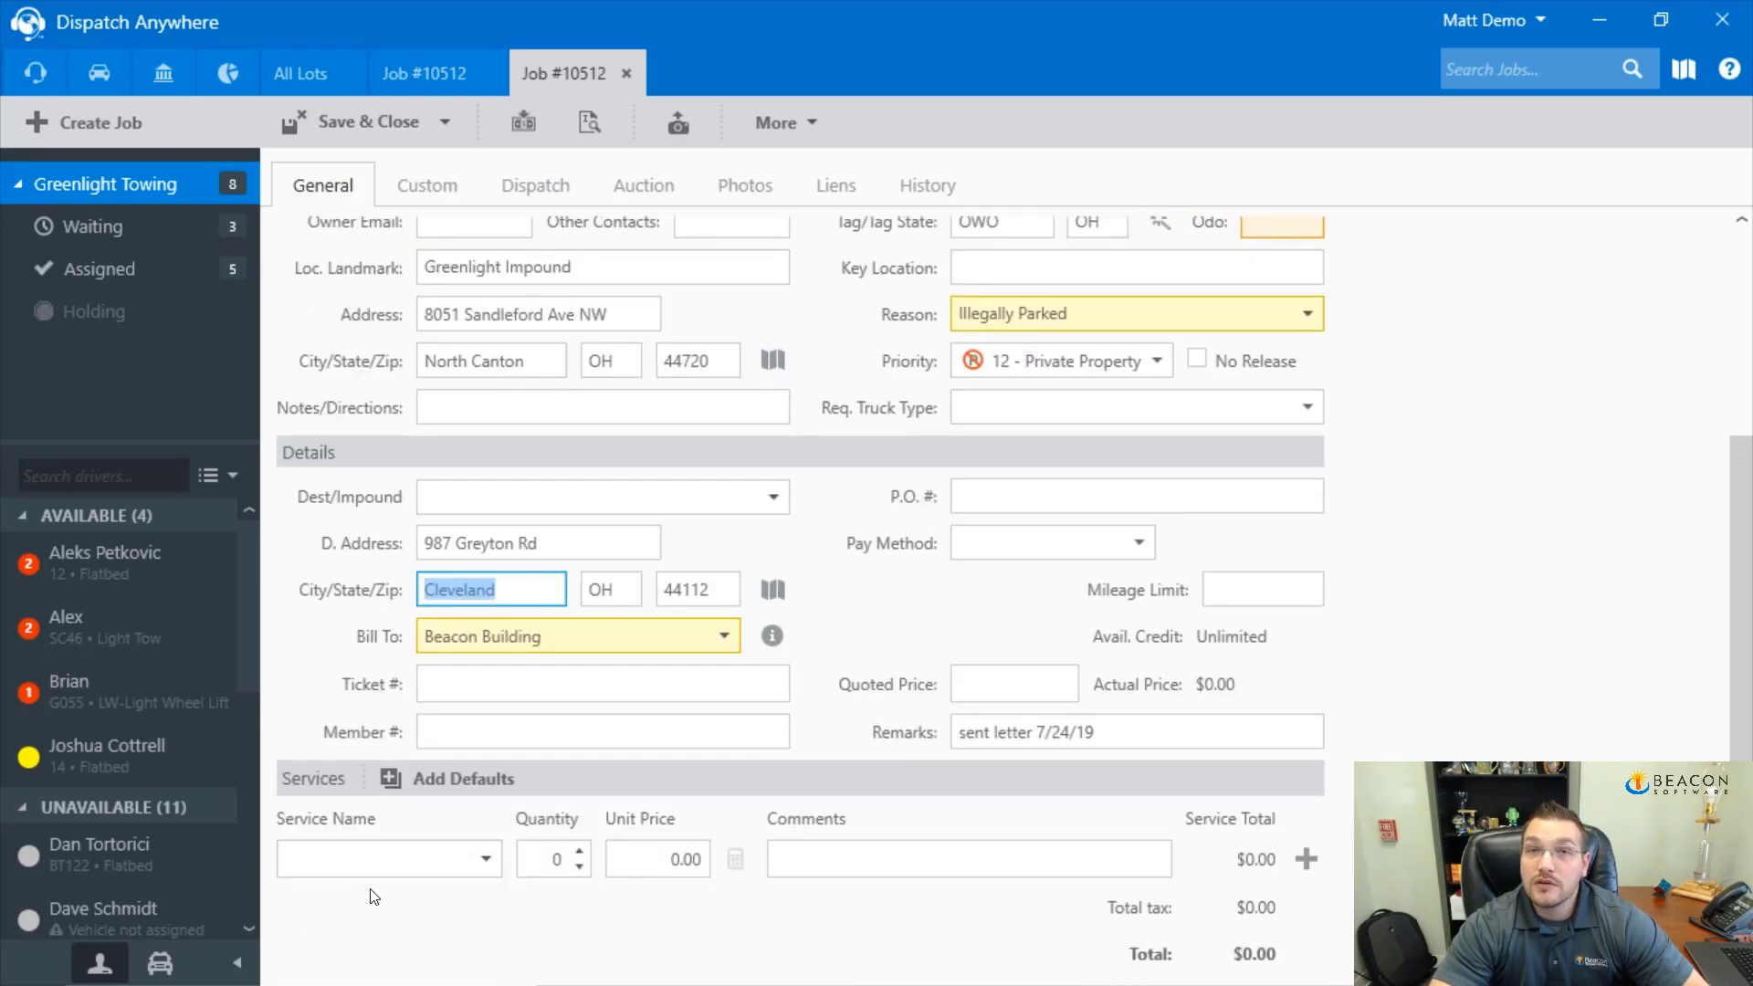
pyautogui.click(370, 859)
pyautogui.write('tow')
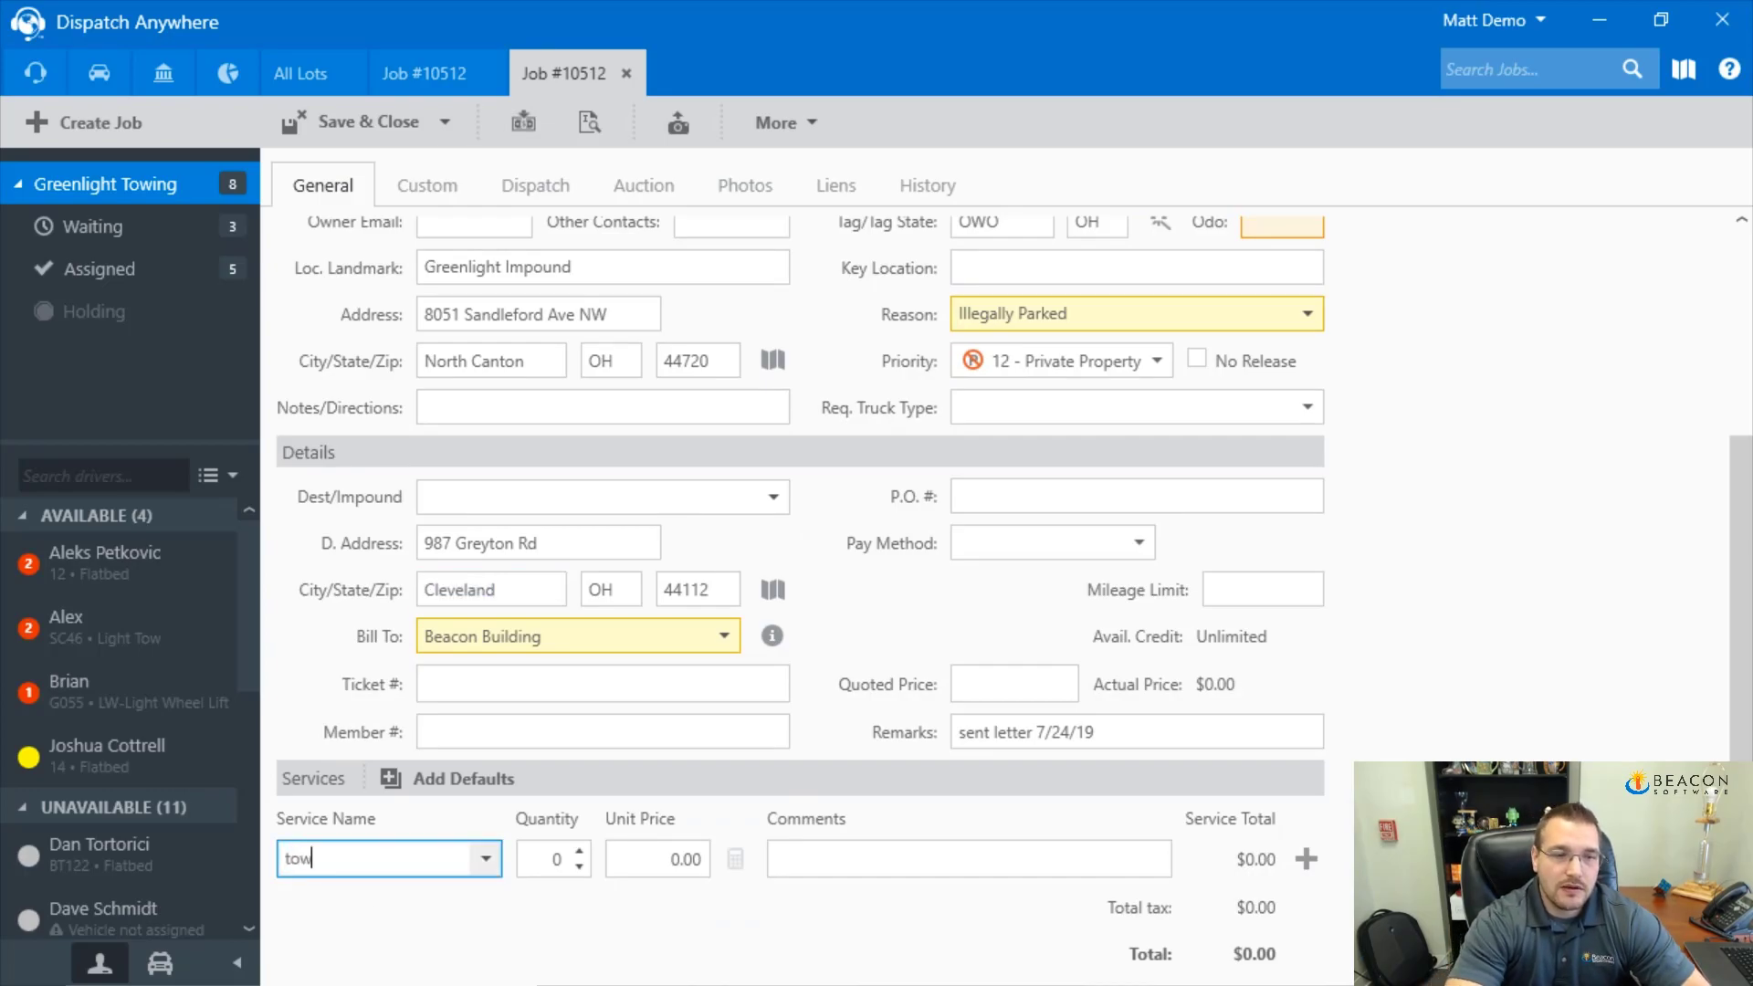
pyautogui.click(484, 859)
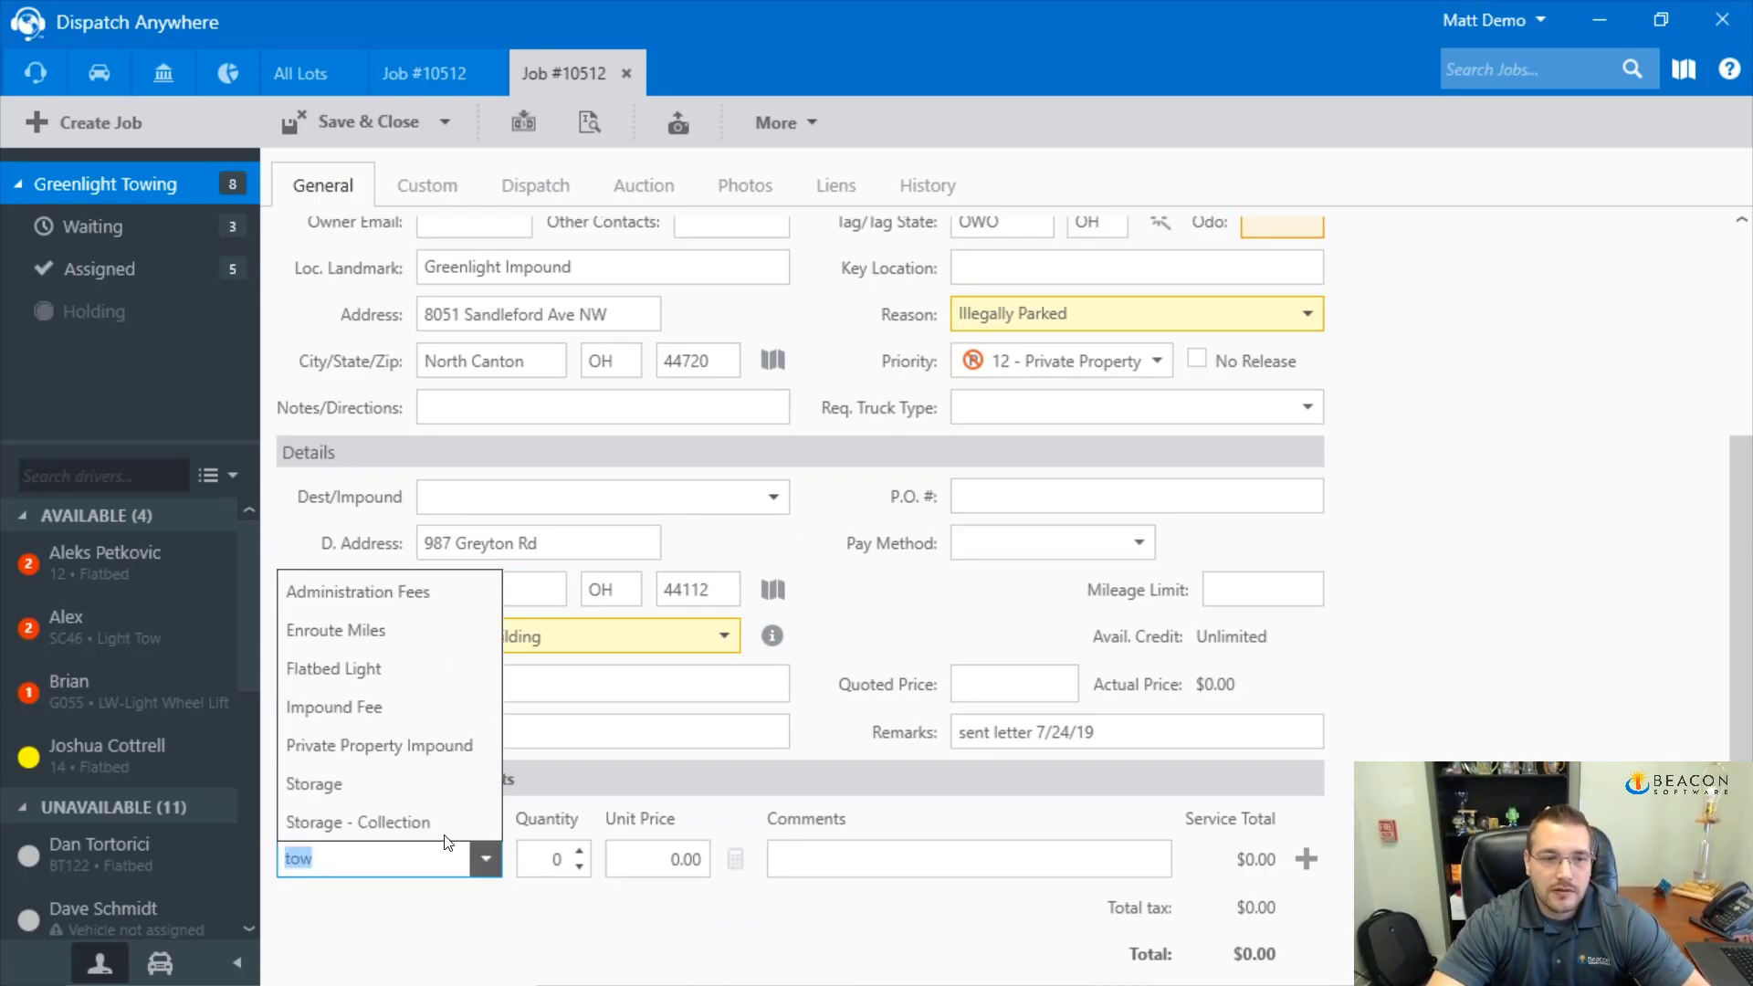
pyautogui.click(429, 669)
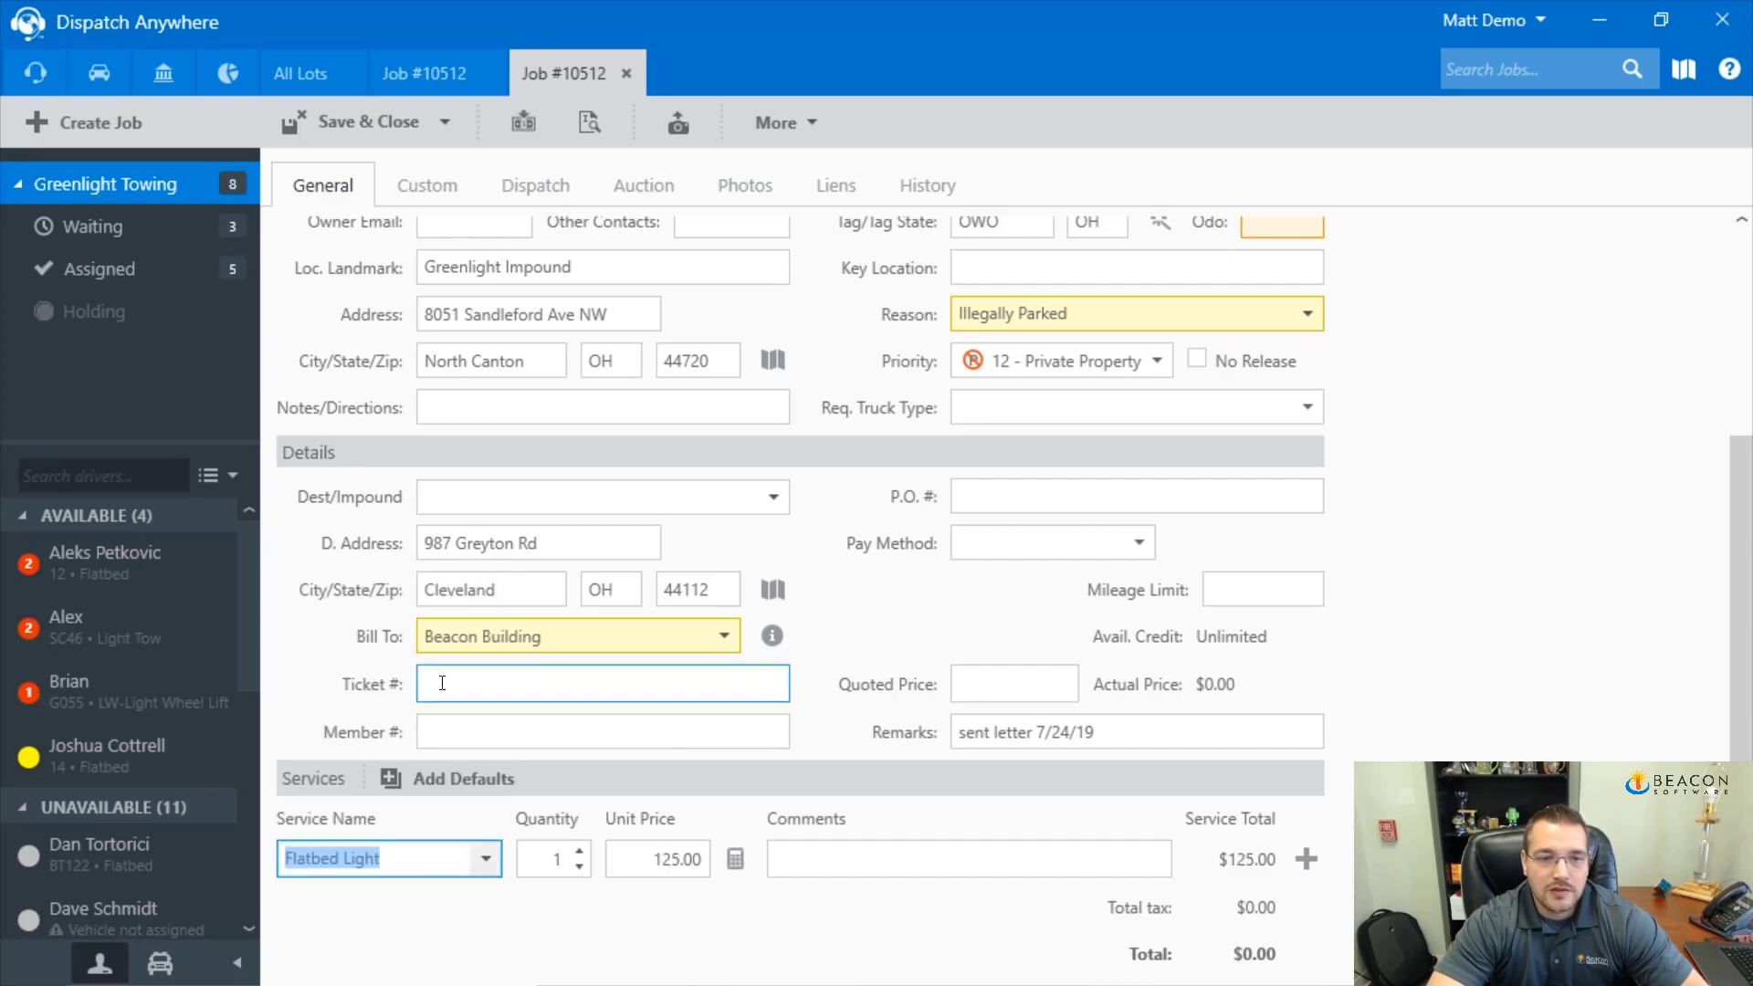
pyautogui.click(1309, 861)
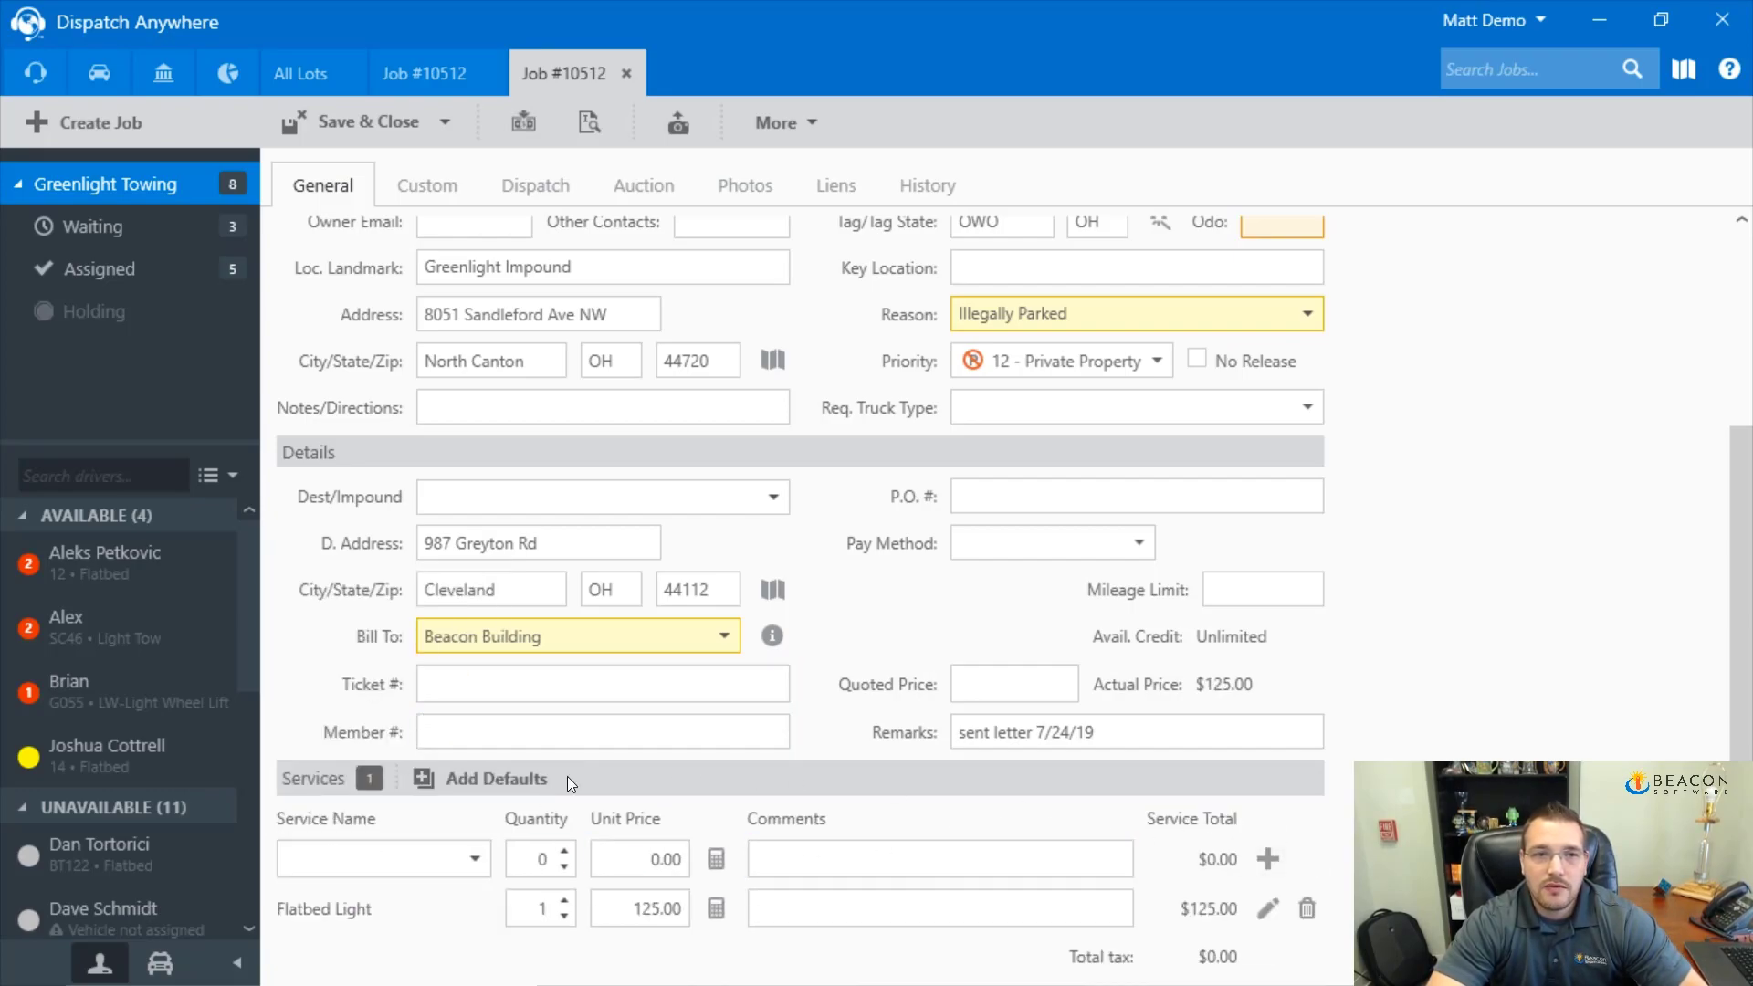
pyautogui.click(440, 123)
pyautogui.click(365, 164)
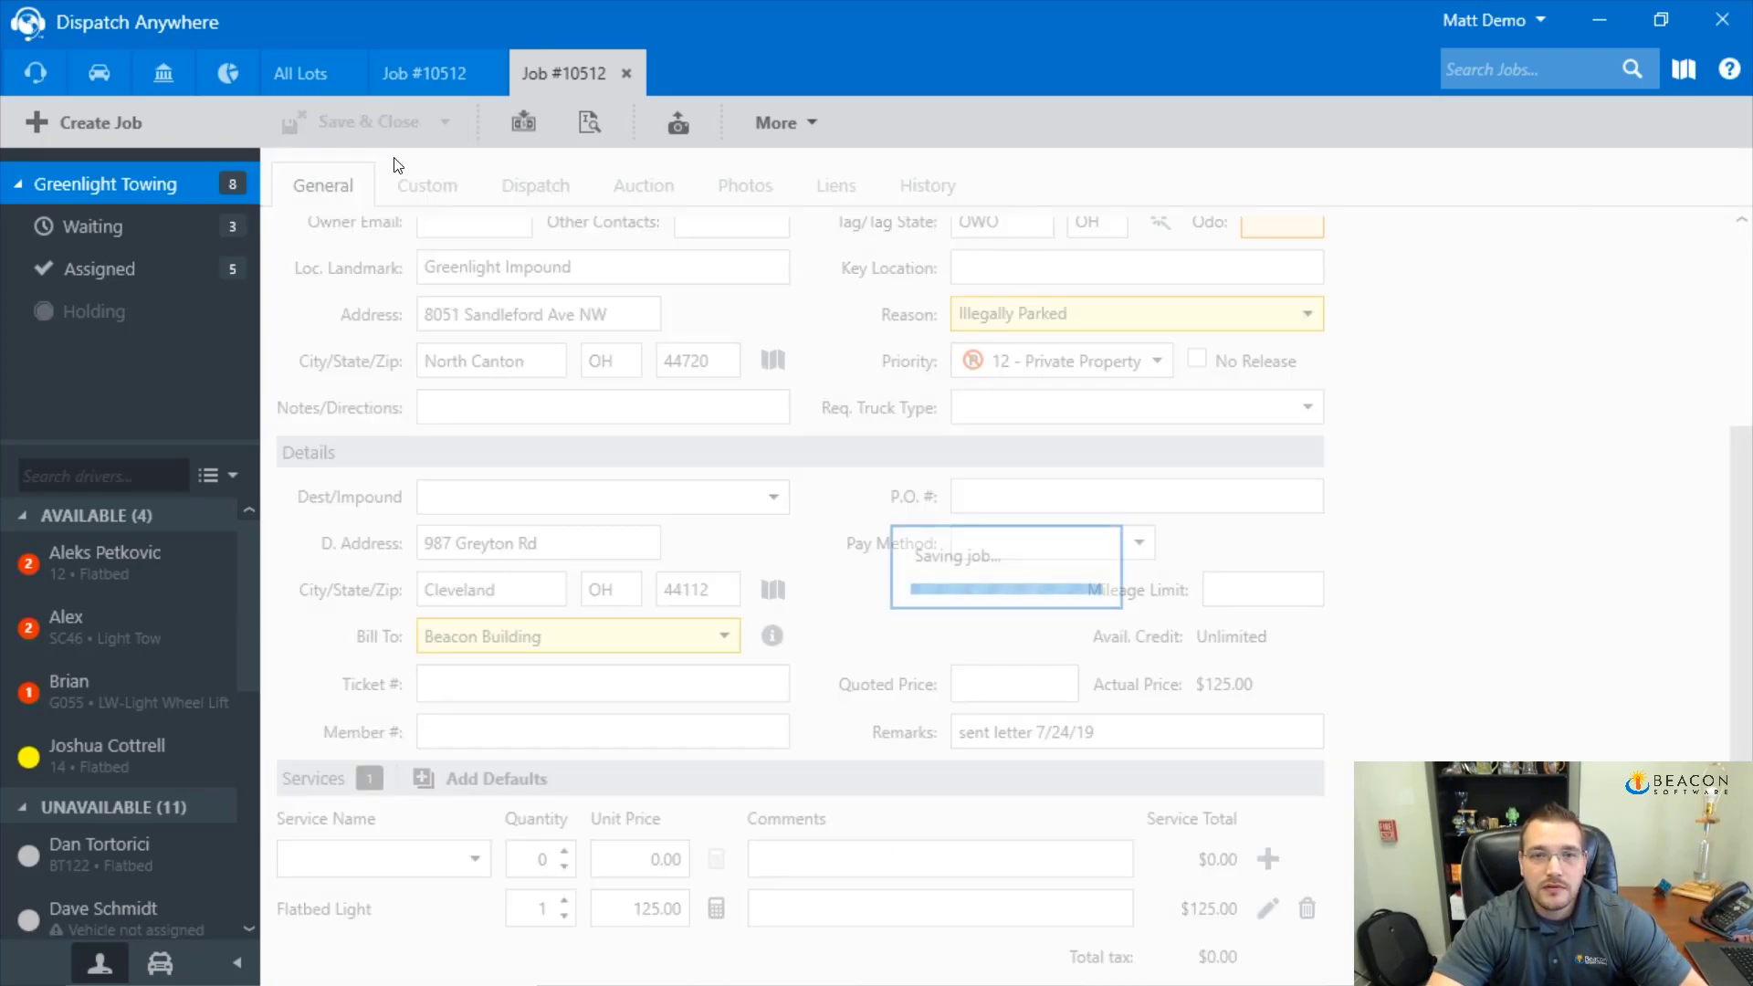
pyautogui.click(951, 777)
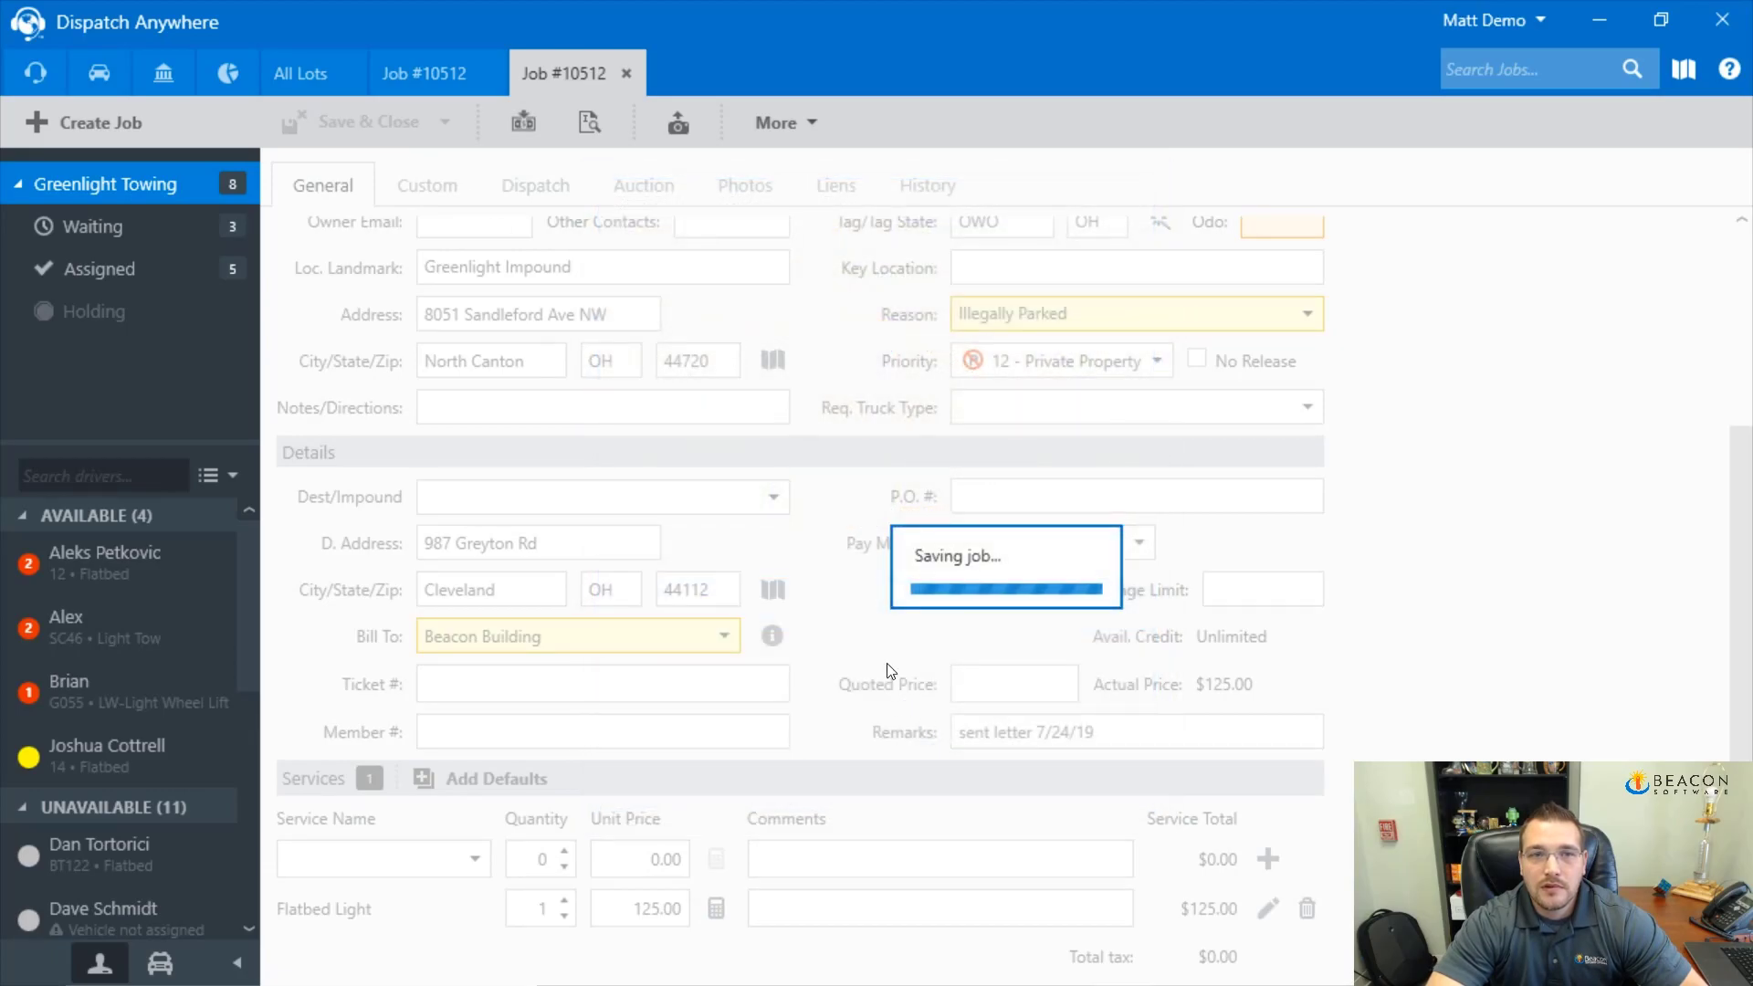
# Look over the original impound job 10512, then return to the re-tow job
pyautogui.click(435, 75)
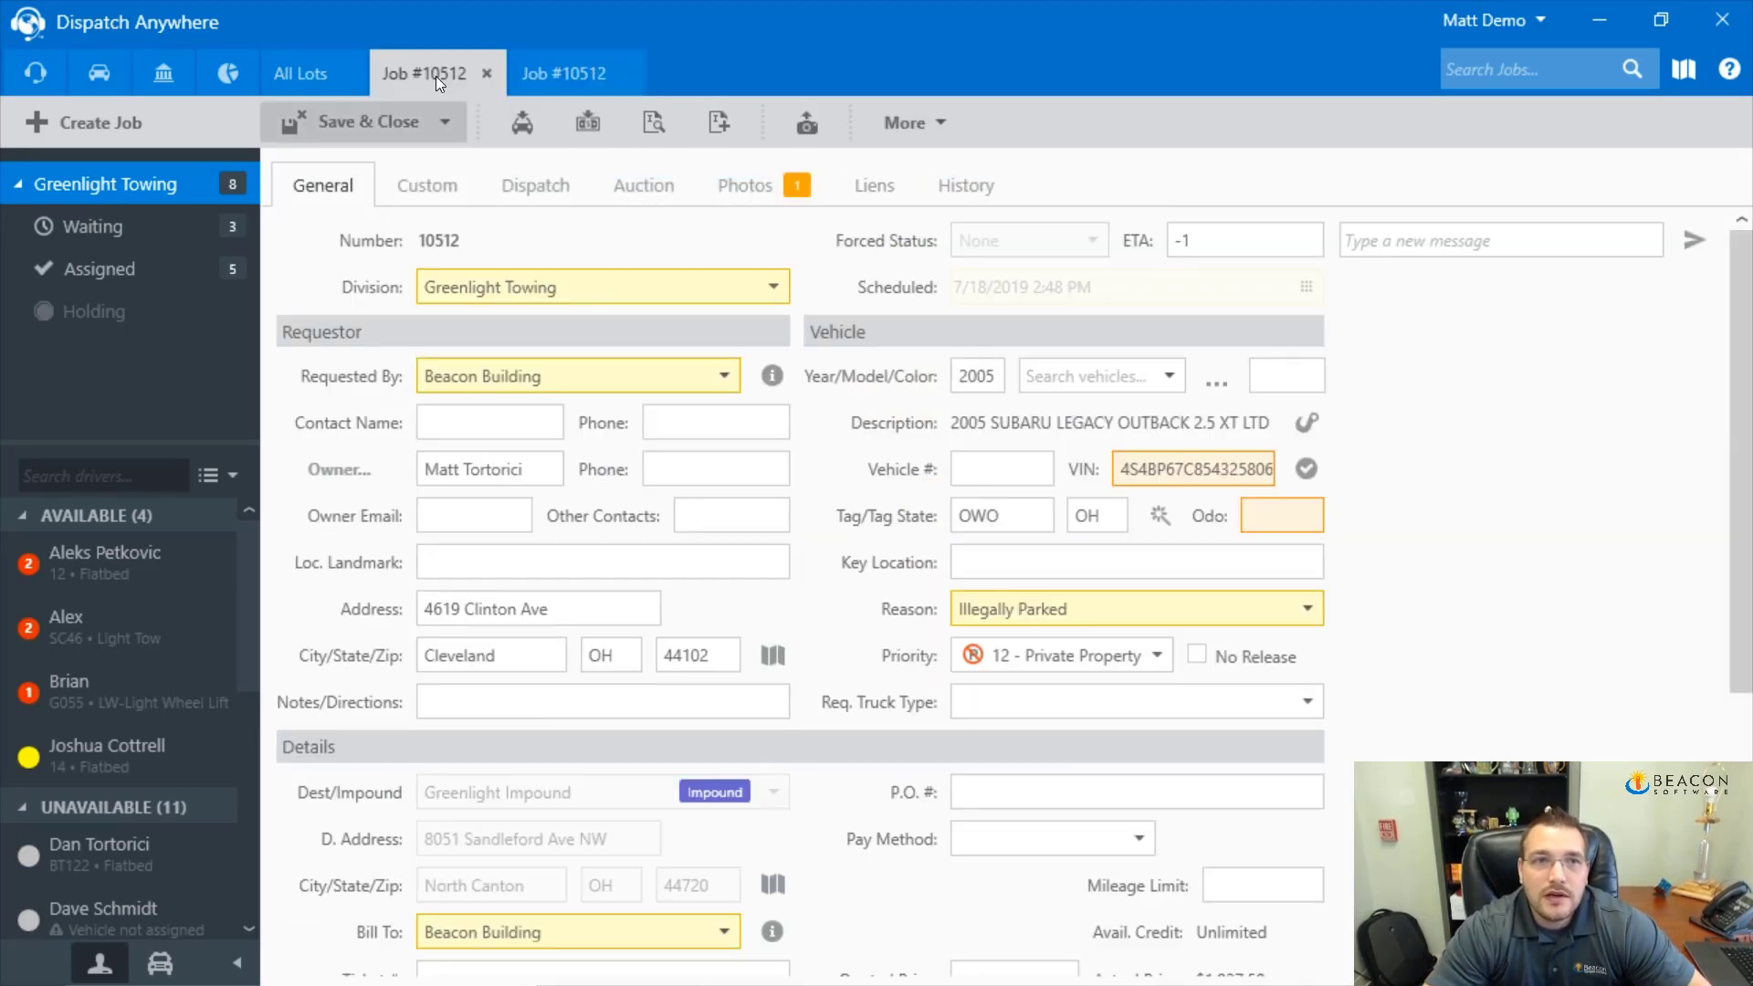
pyautogui.scroll(-3, 623, 361)
pyautogui.scroll(-1, 625, 375)
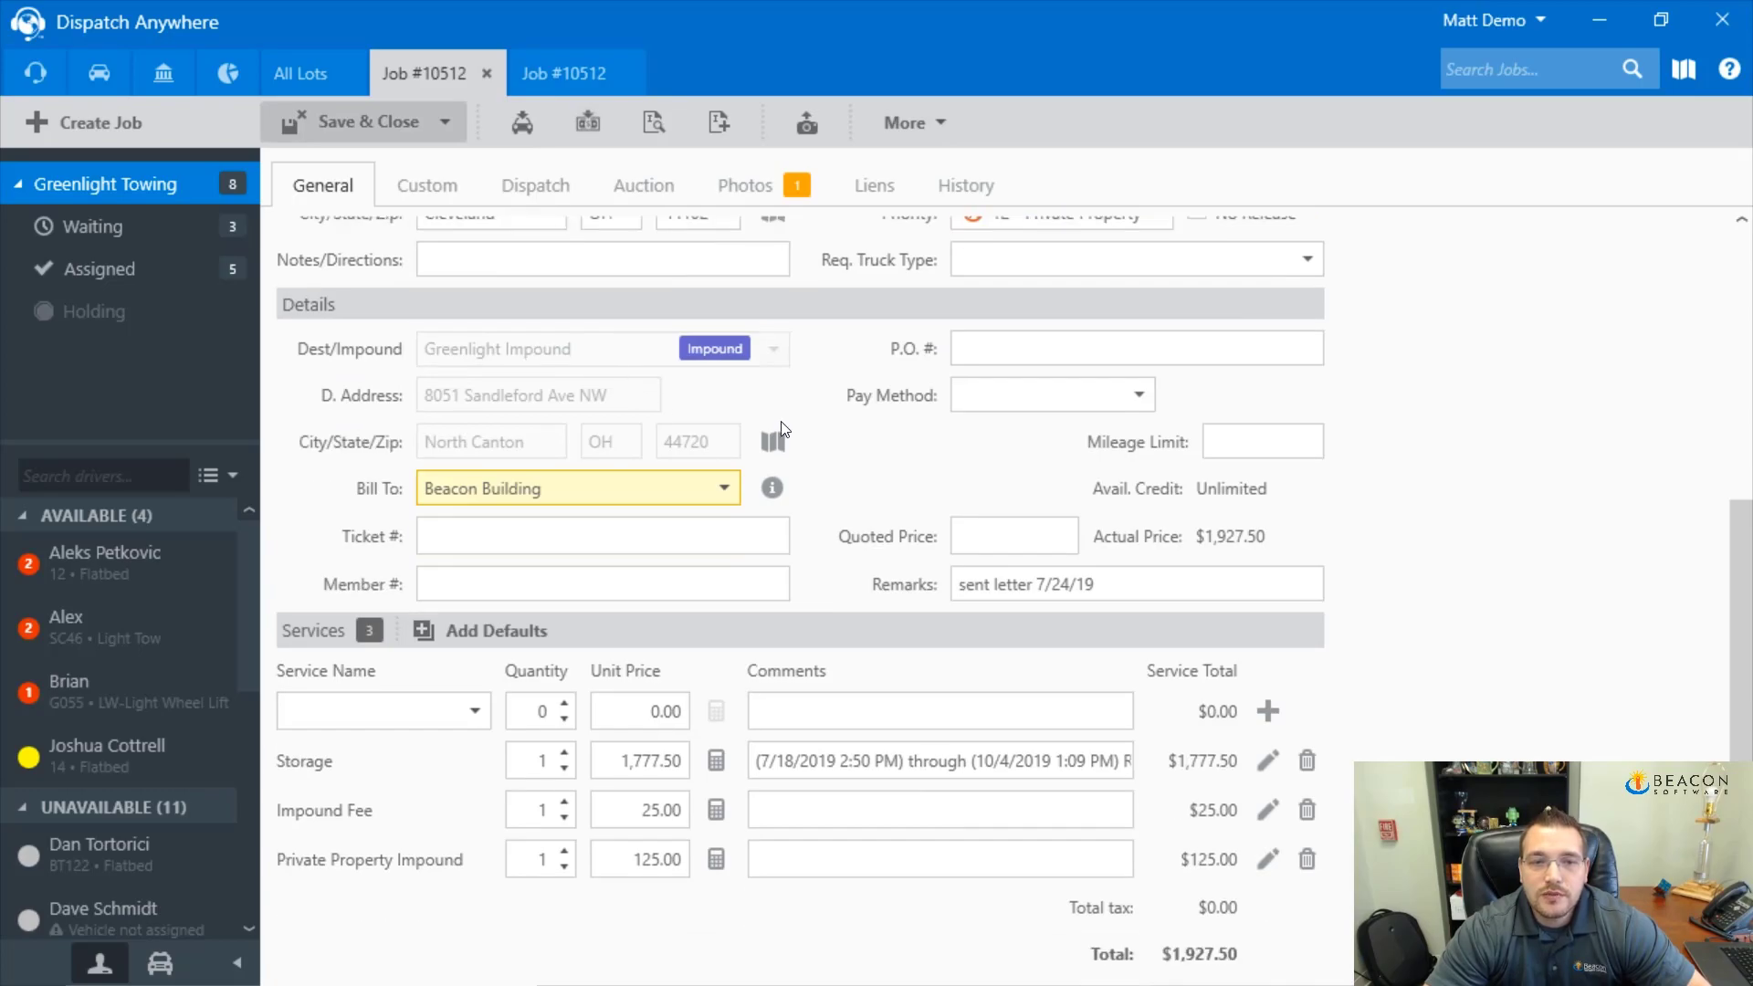
pyautogui.click(1004, 810)
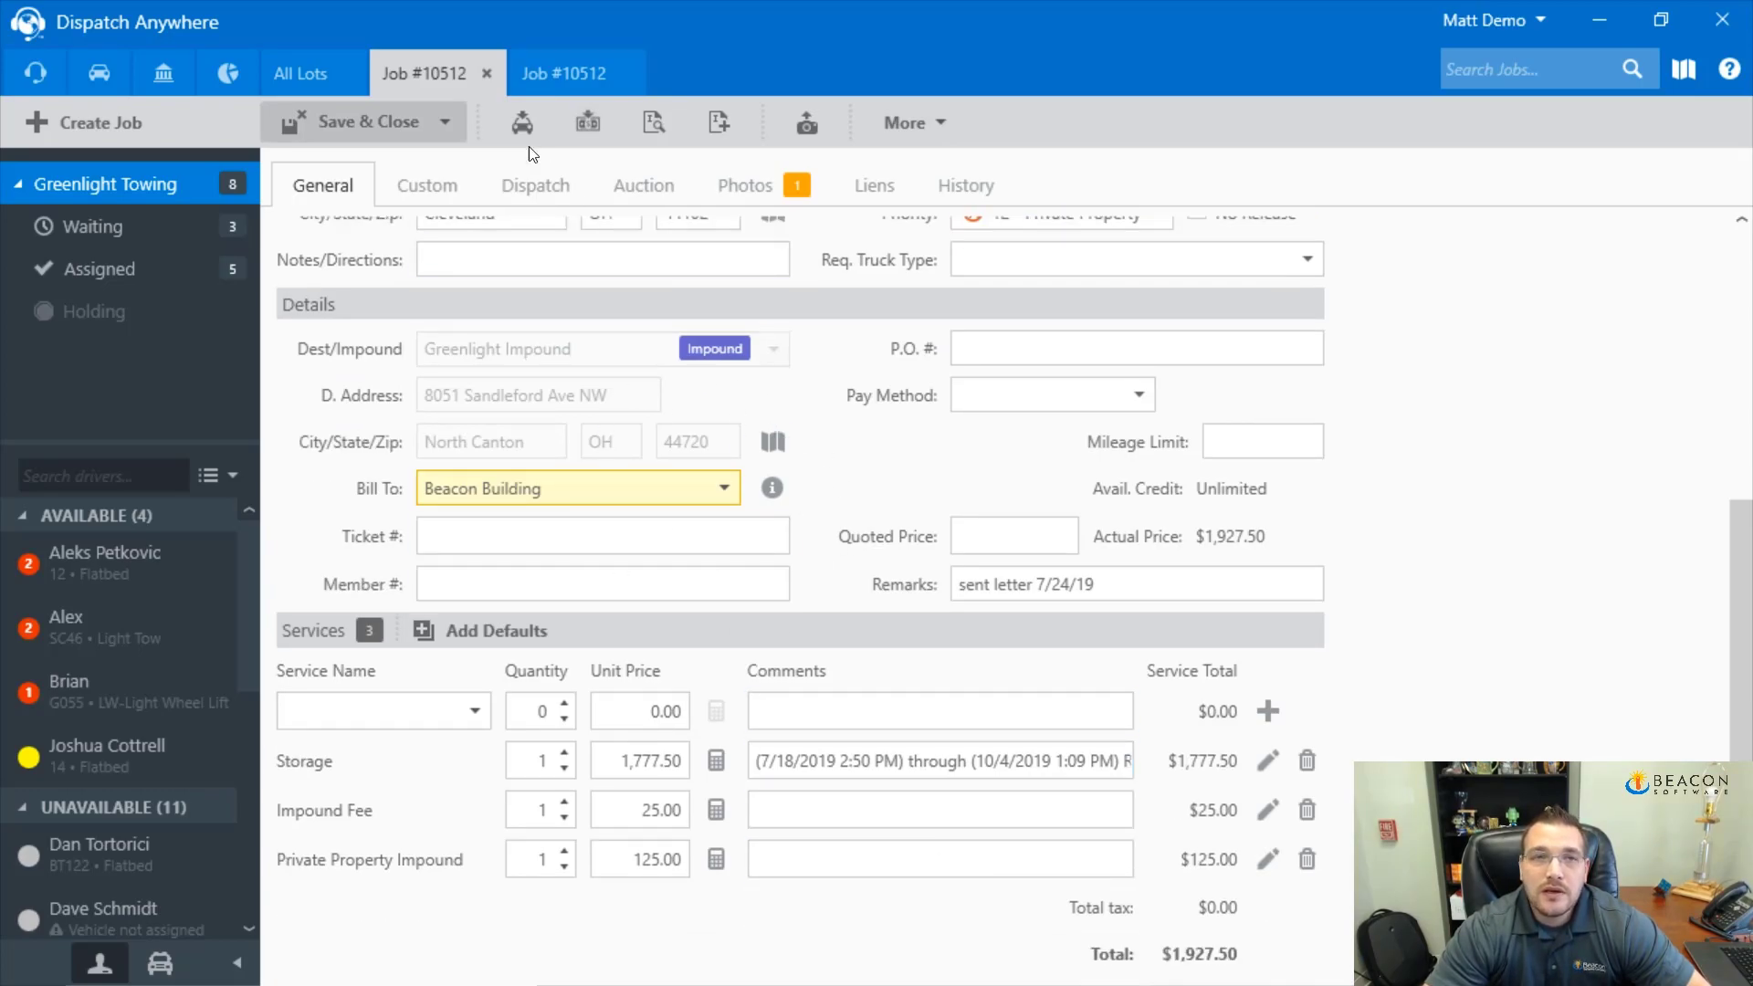
pyautogui.click(564, 73)
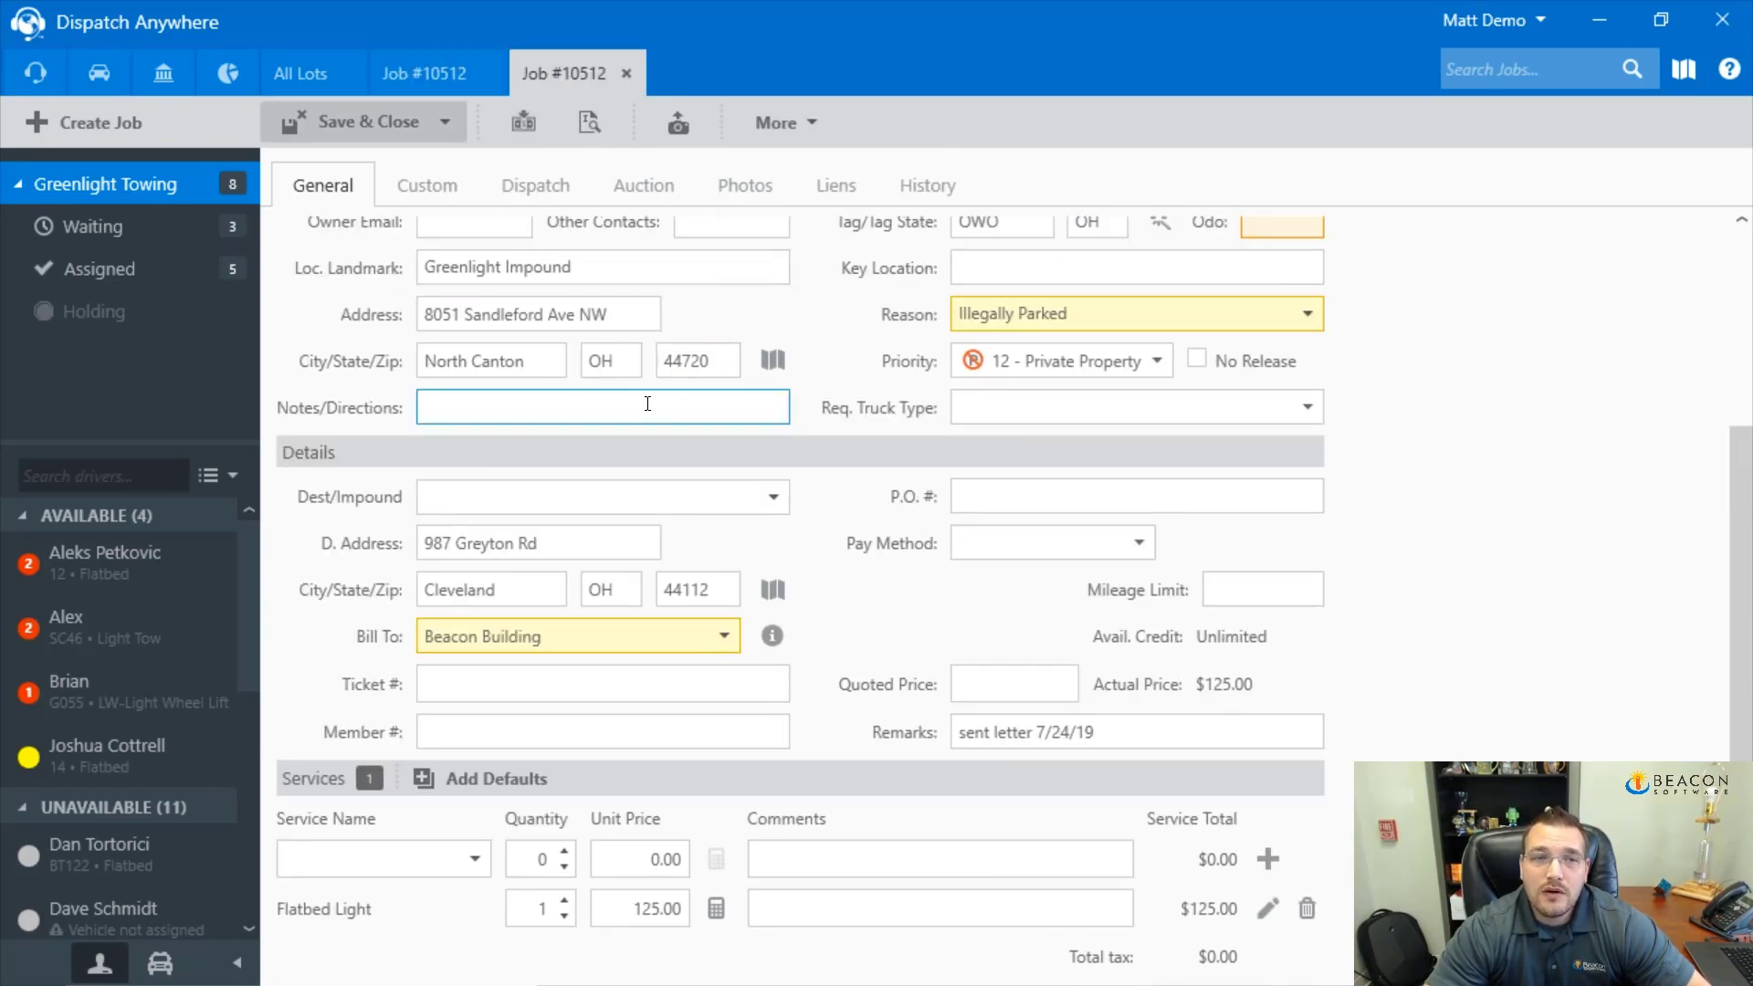
# Assign the driver and vehicle 10 • Light Tow, set Finished to 10/4/2019 3:00 PM, and save
pyautogui.click(537, 186)
pyautogui.click(835, 289)
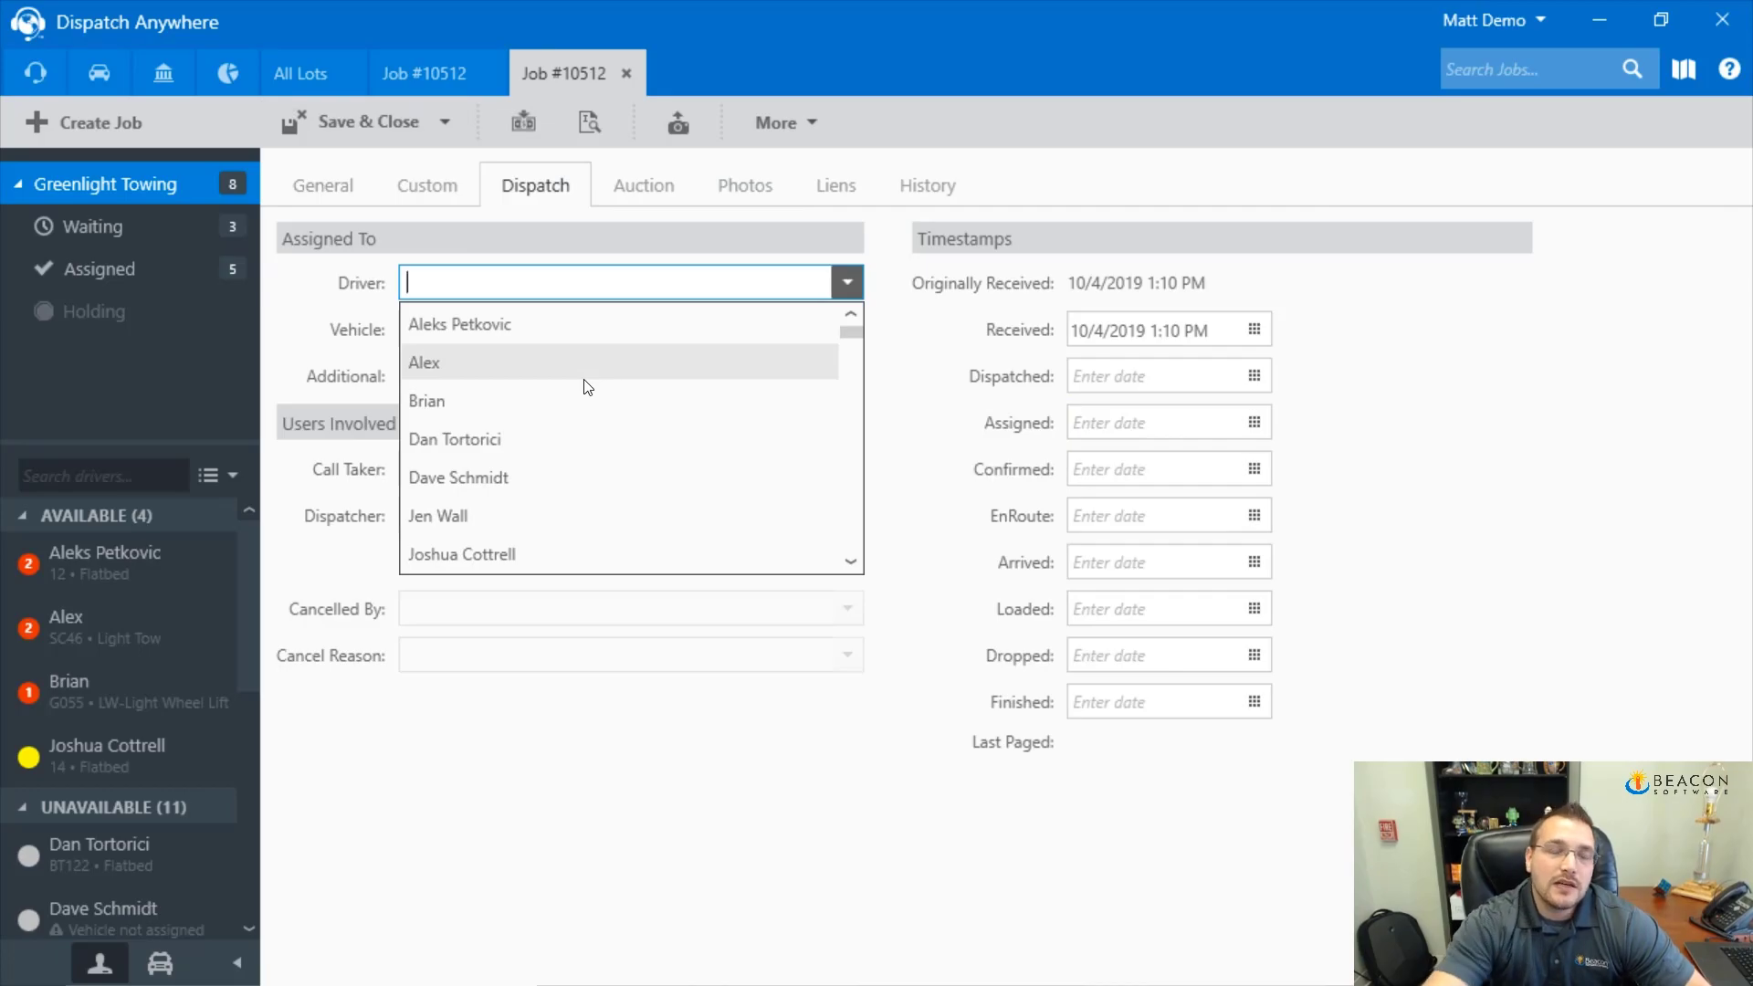
pyautogui.click(548, 439)
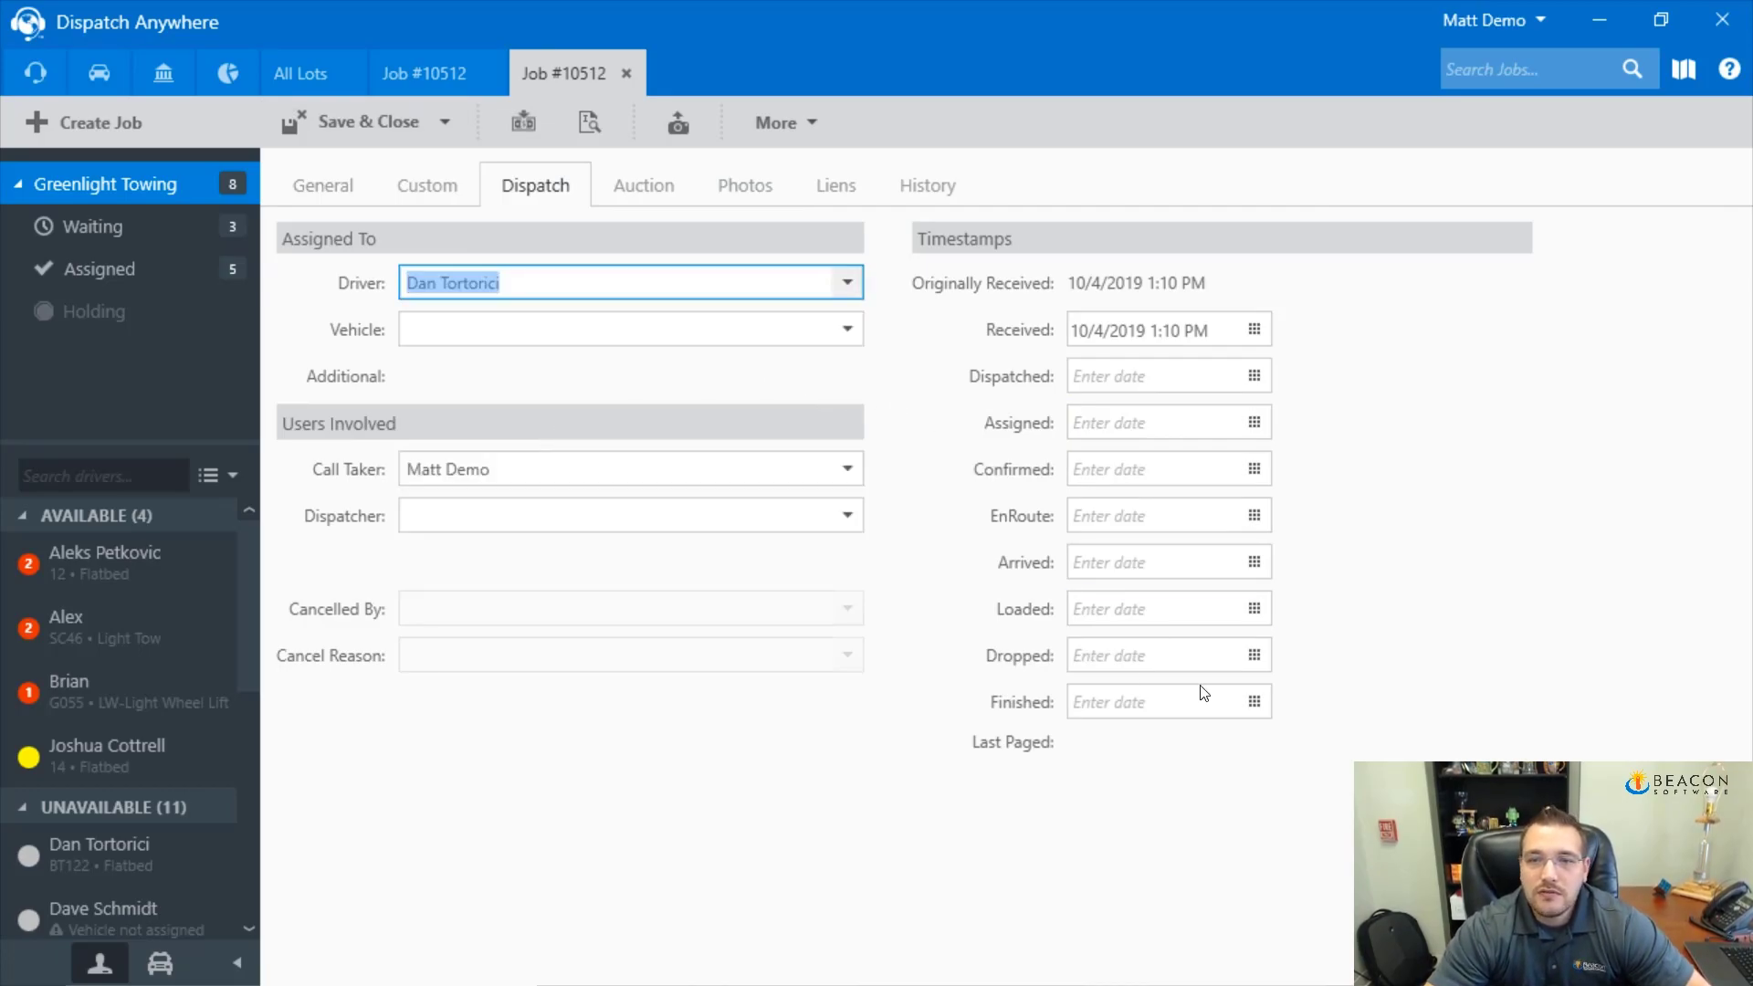
pyautogui.click(1255, 701)
pyautogui.click(1334, 465)
pyautogui.click(1683, 548)
pyautogui.click(445, 128)
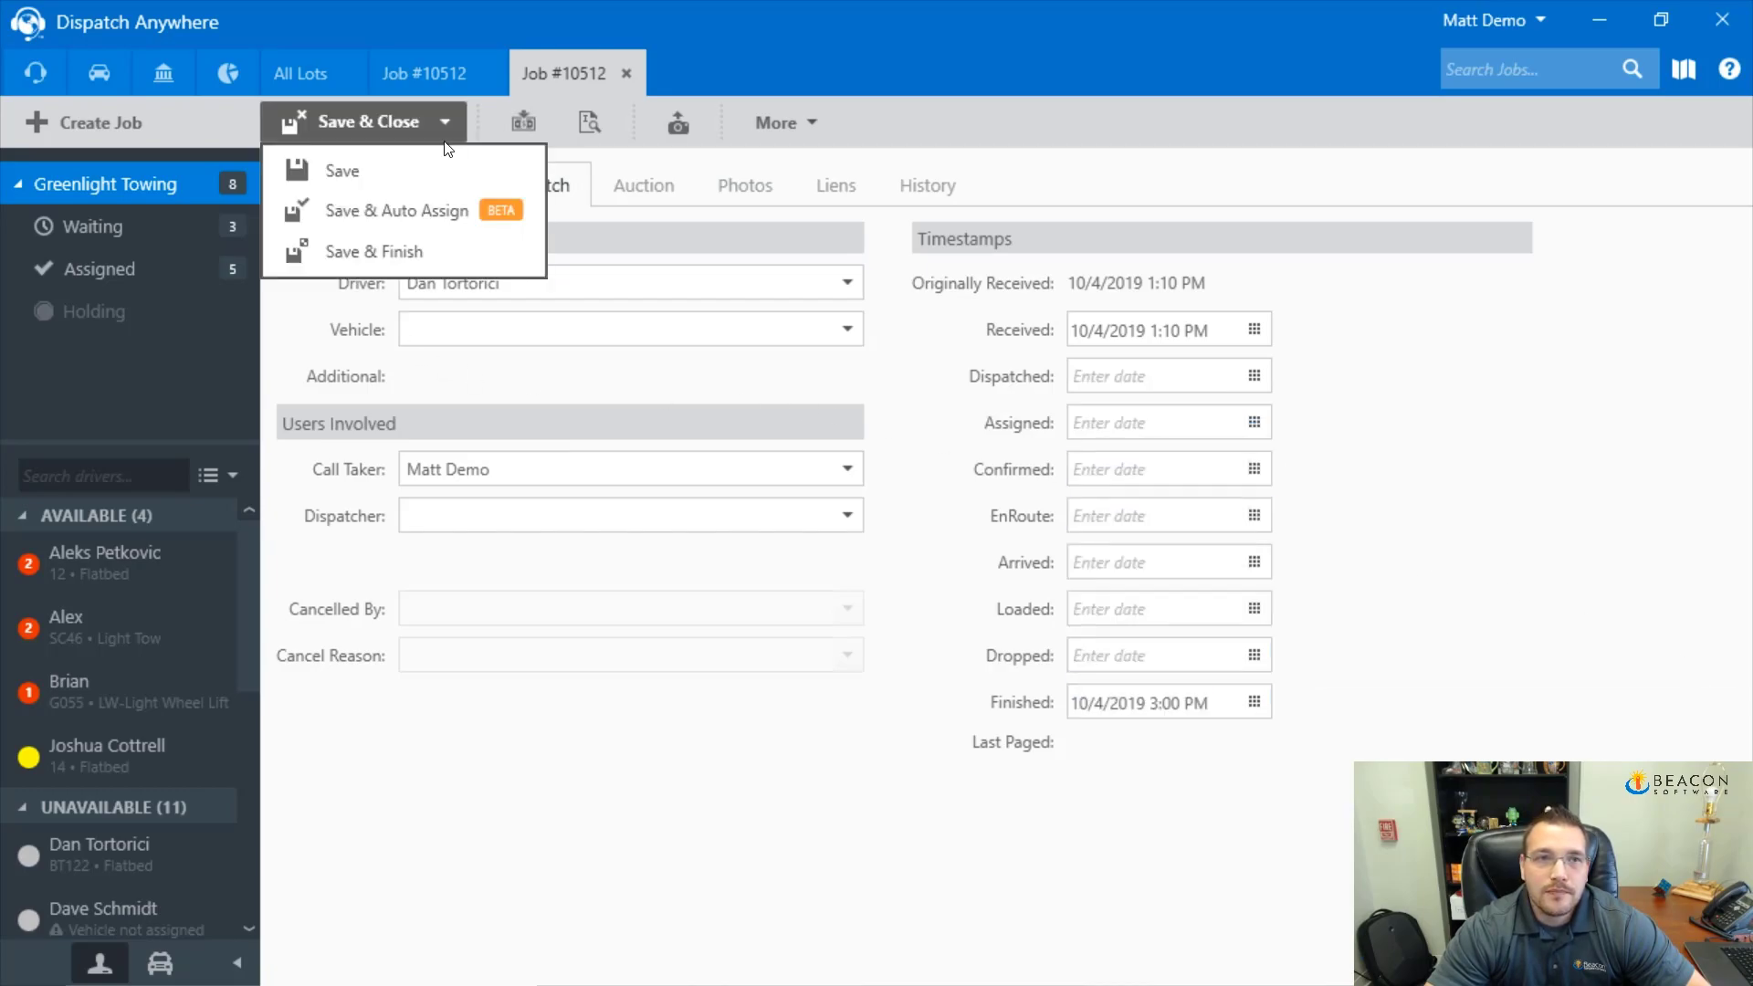
pyautogui.click(847, 329)
pyautogui.click(721, 407)
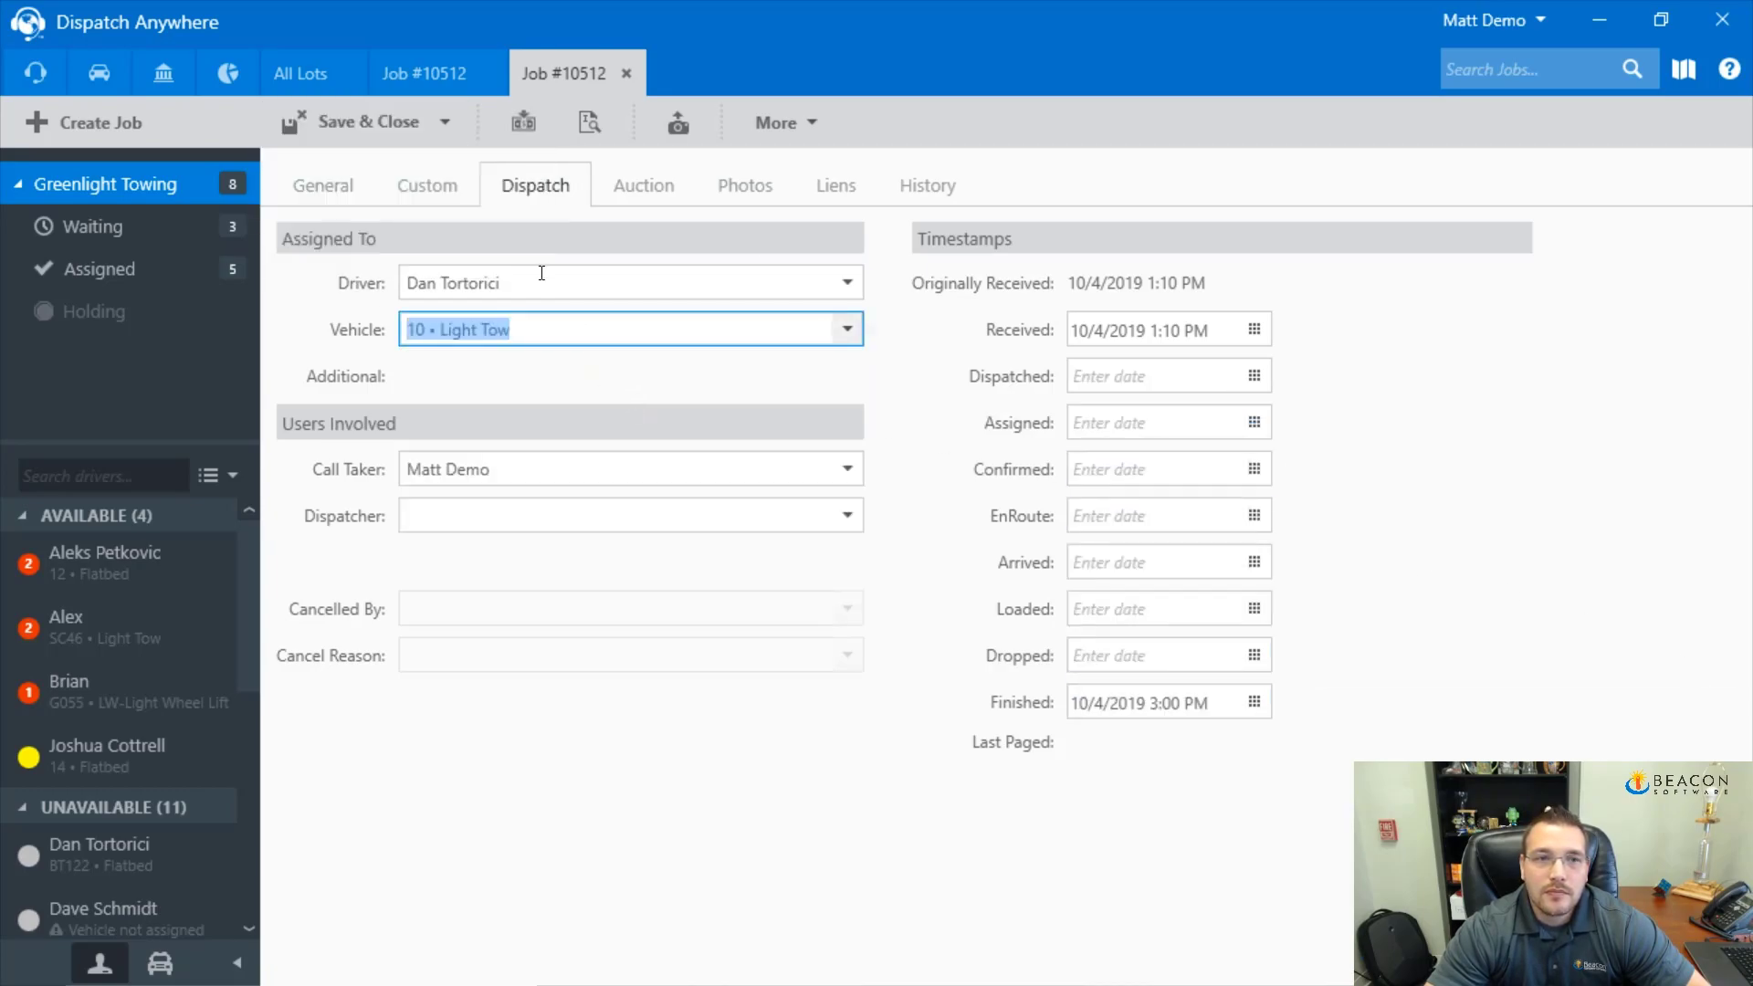
pyautogui.click(437, 119)
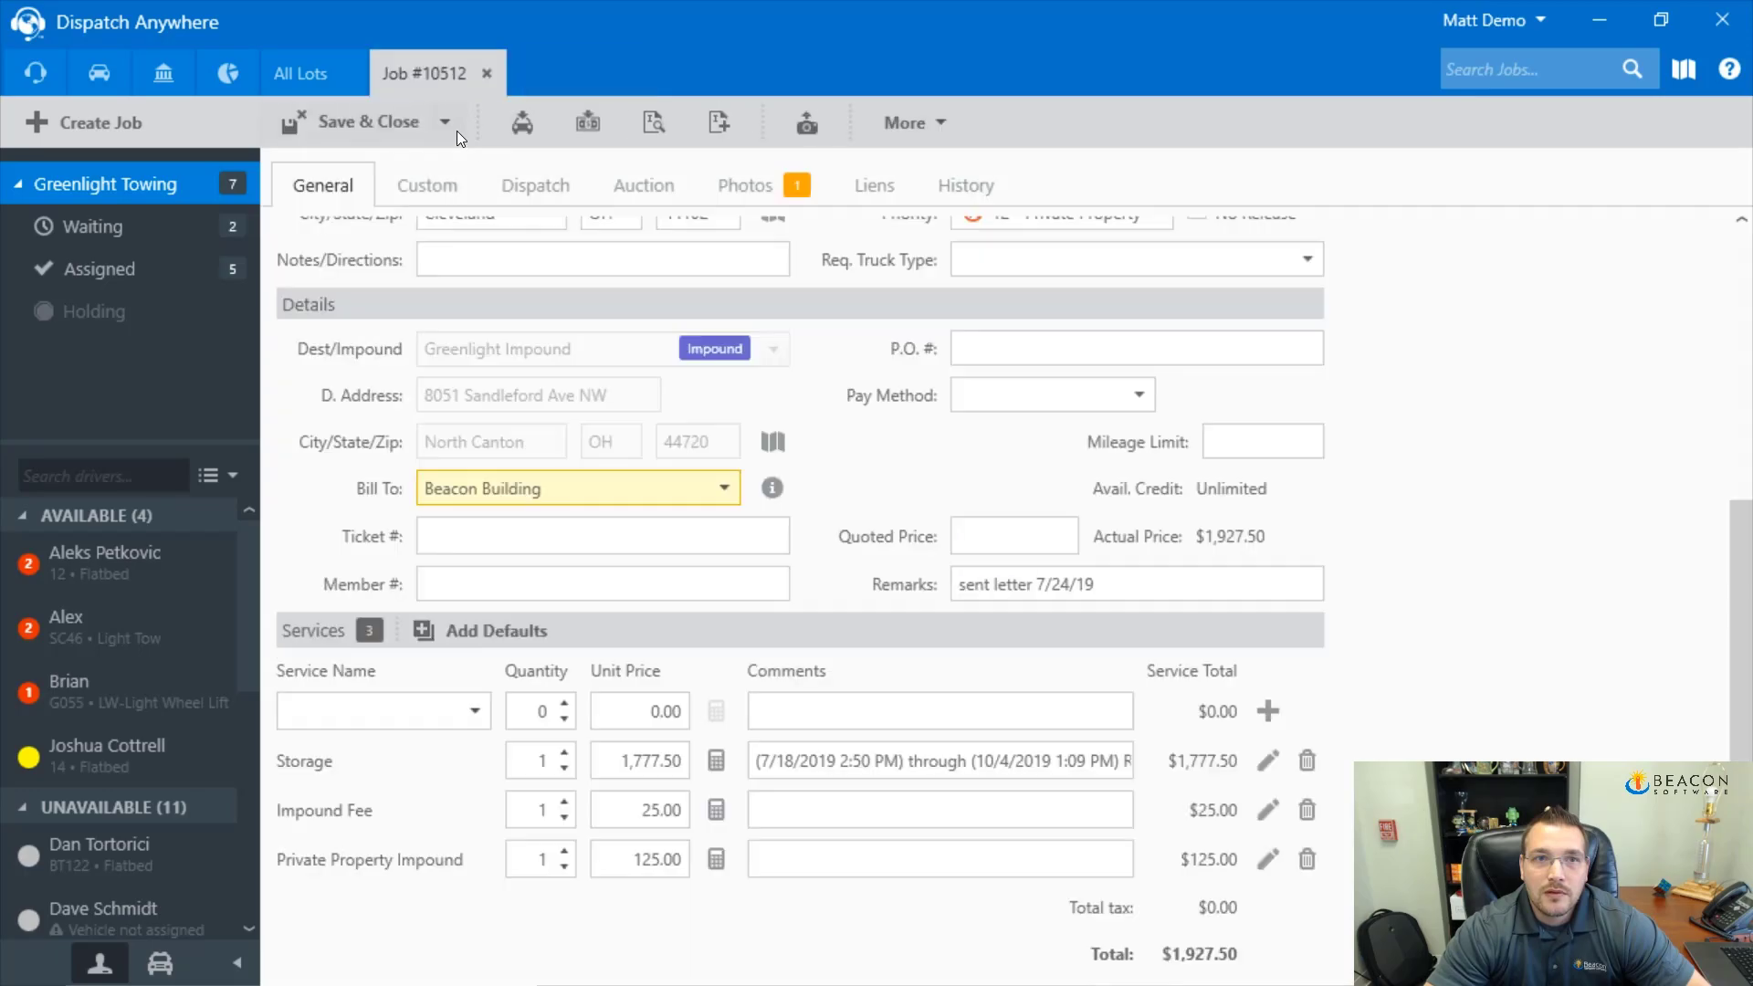
# Review the original job's dispatch and general details, then go to the accounting dashboard
pyautogui.click(561, 187)
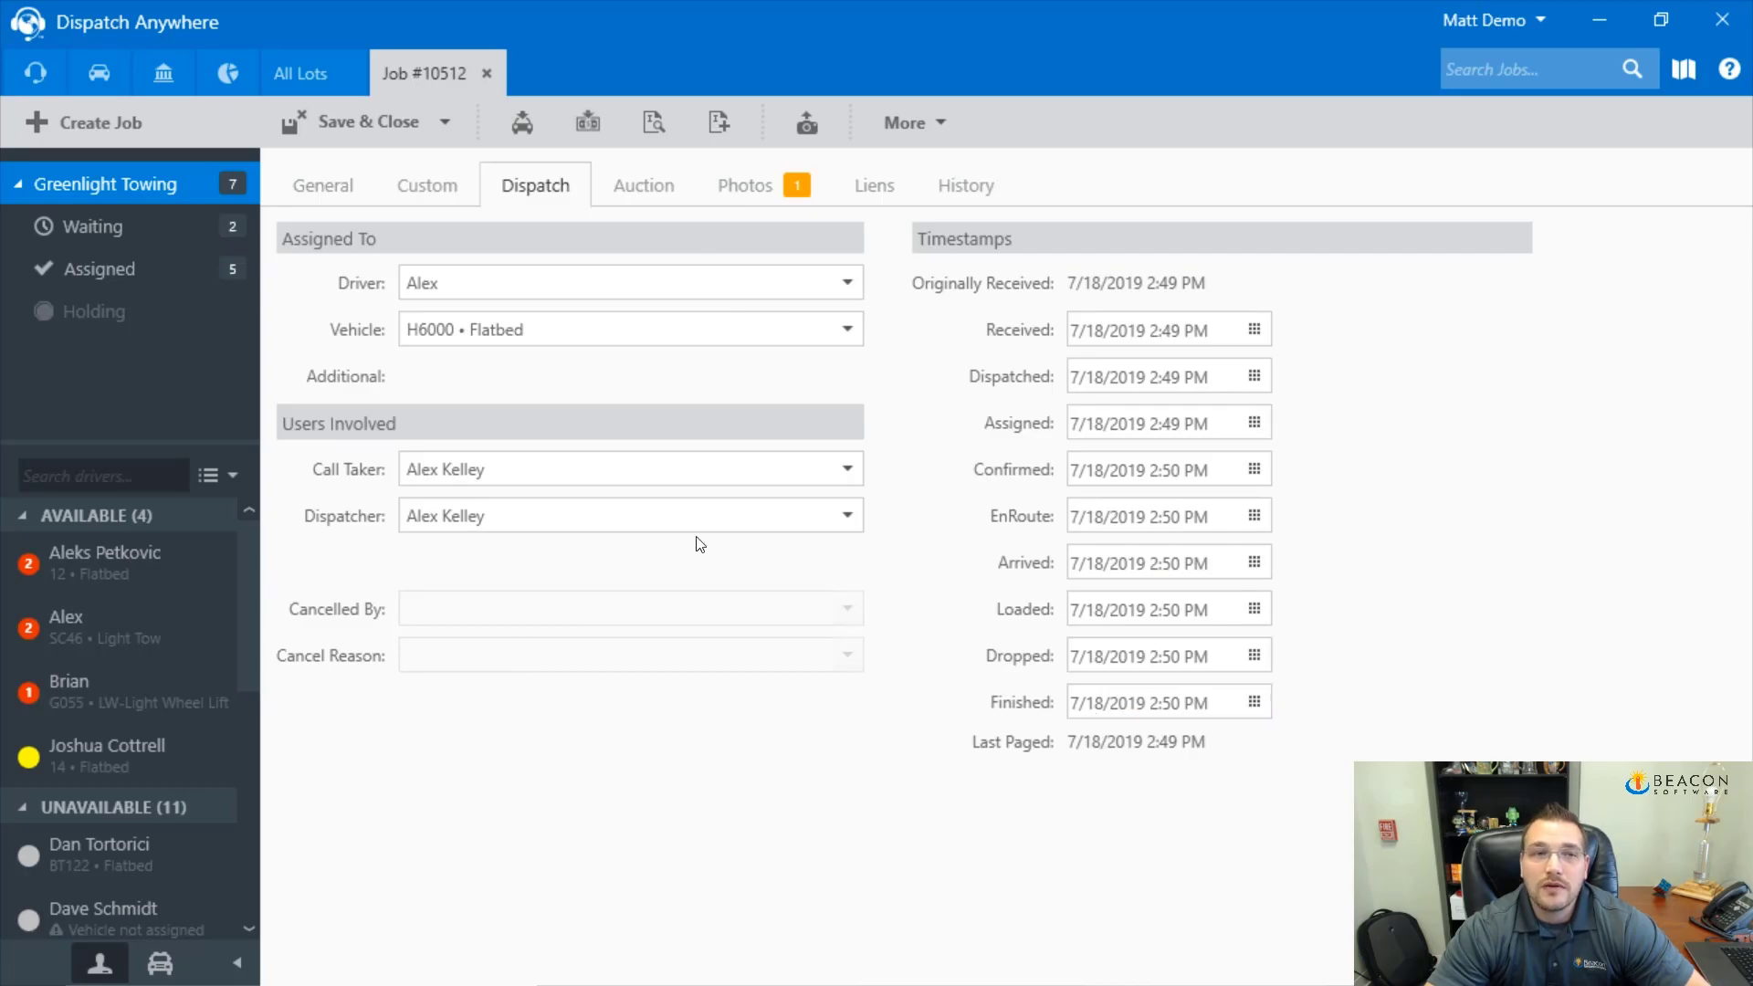
pyautogui.click(336, 193)
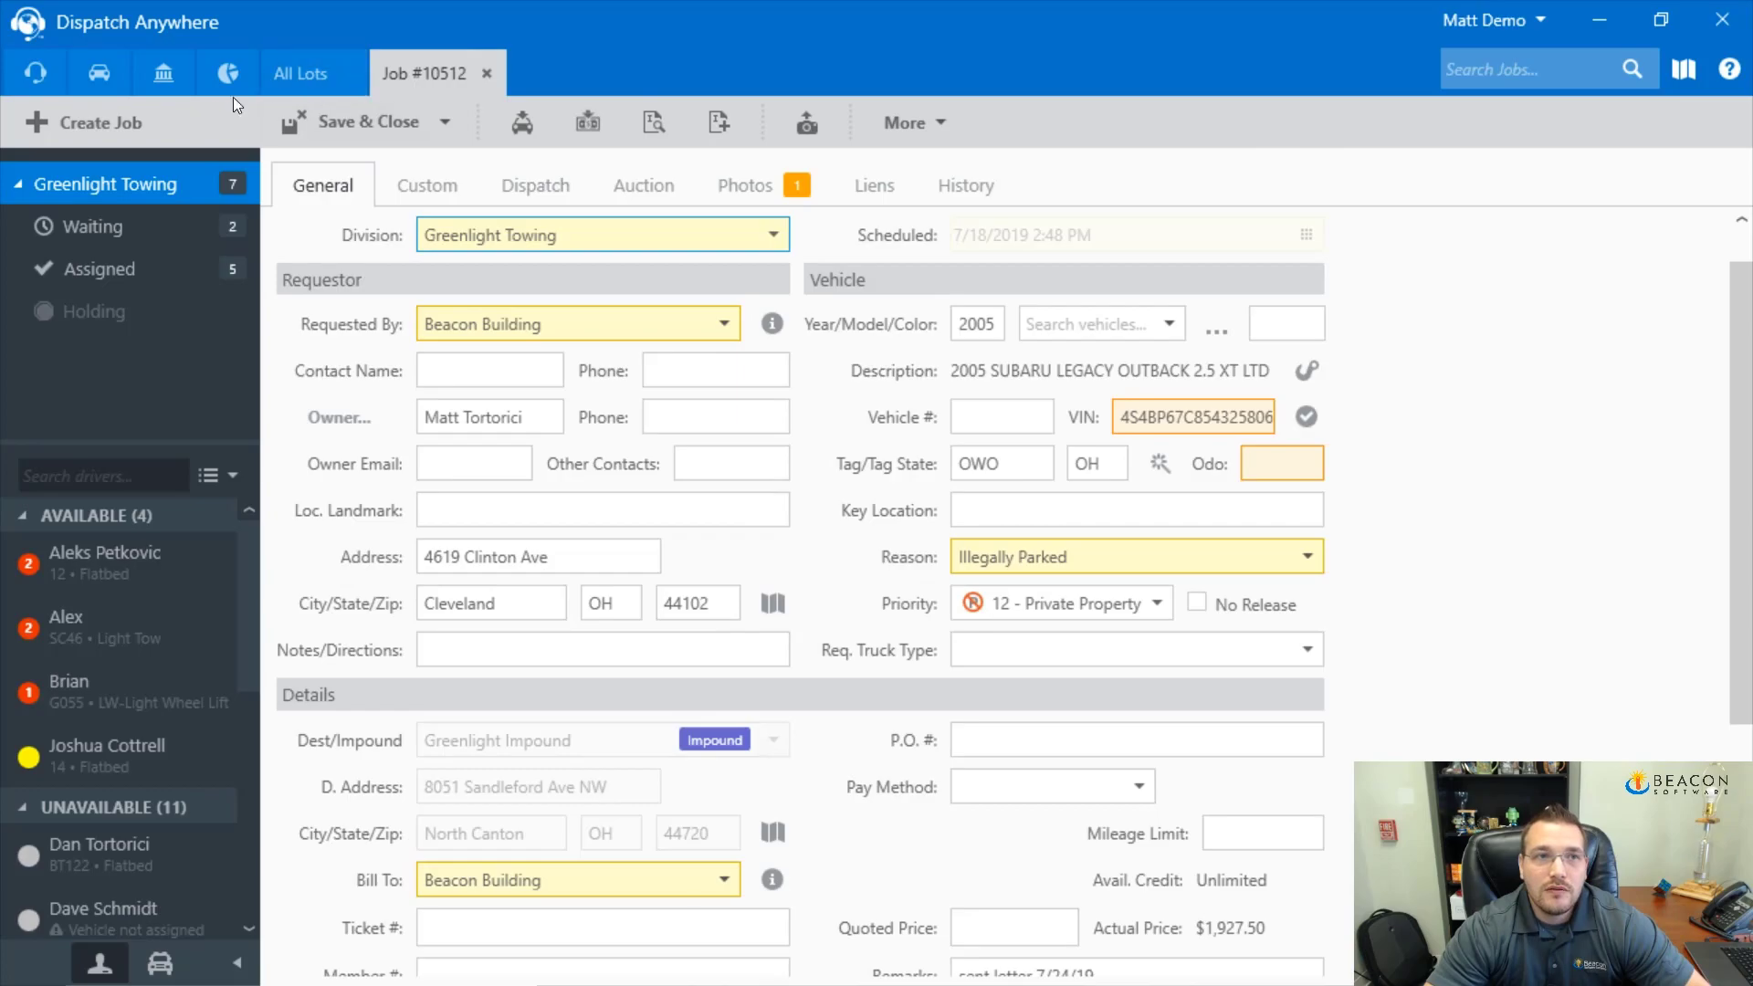
pyautogui.click(161, 73)
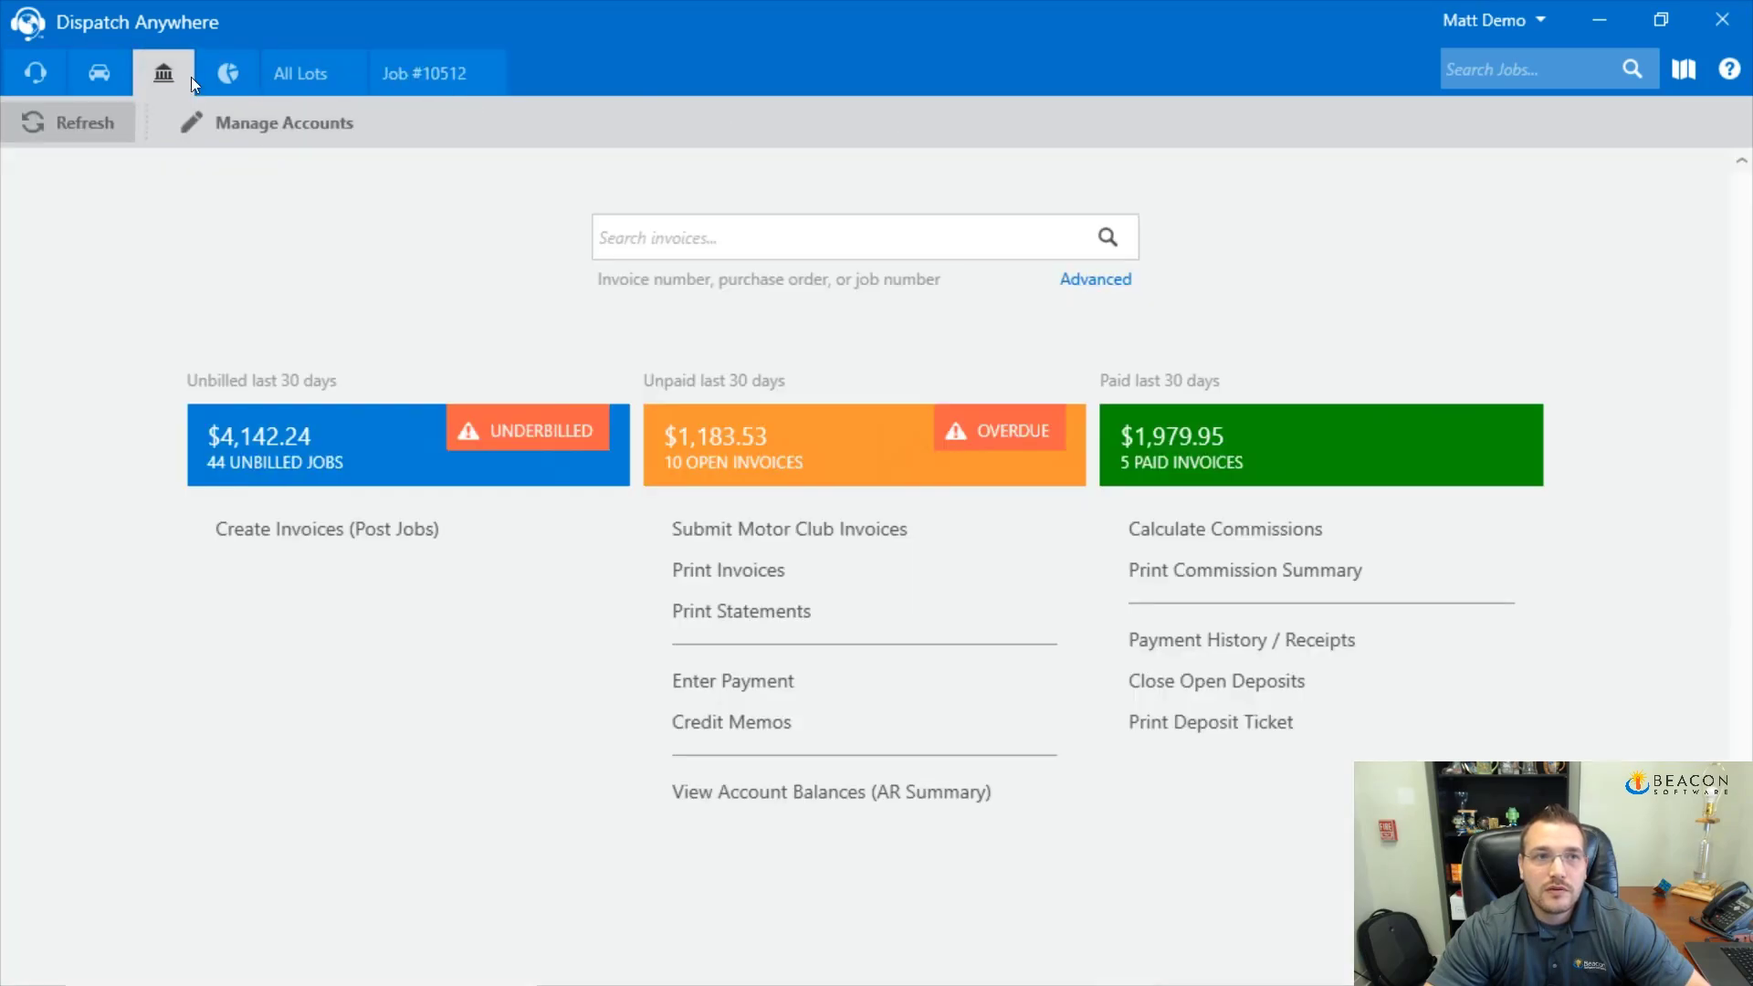
# Filter the jobs ready to invoice to those finished anytime with job number 10512
pyautogui.click(432, 546)
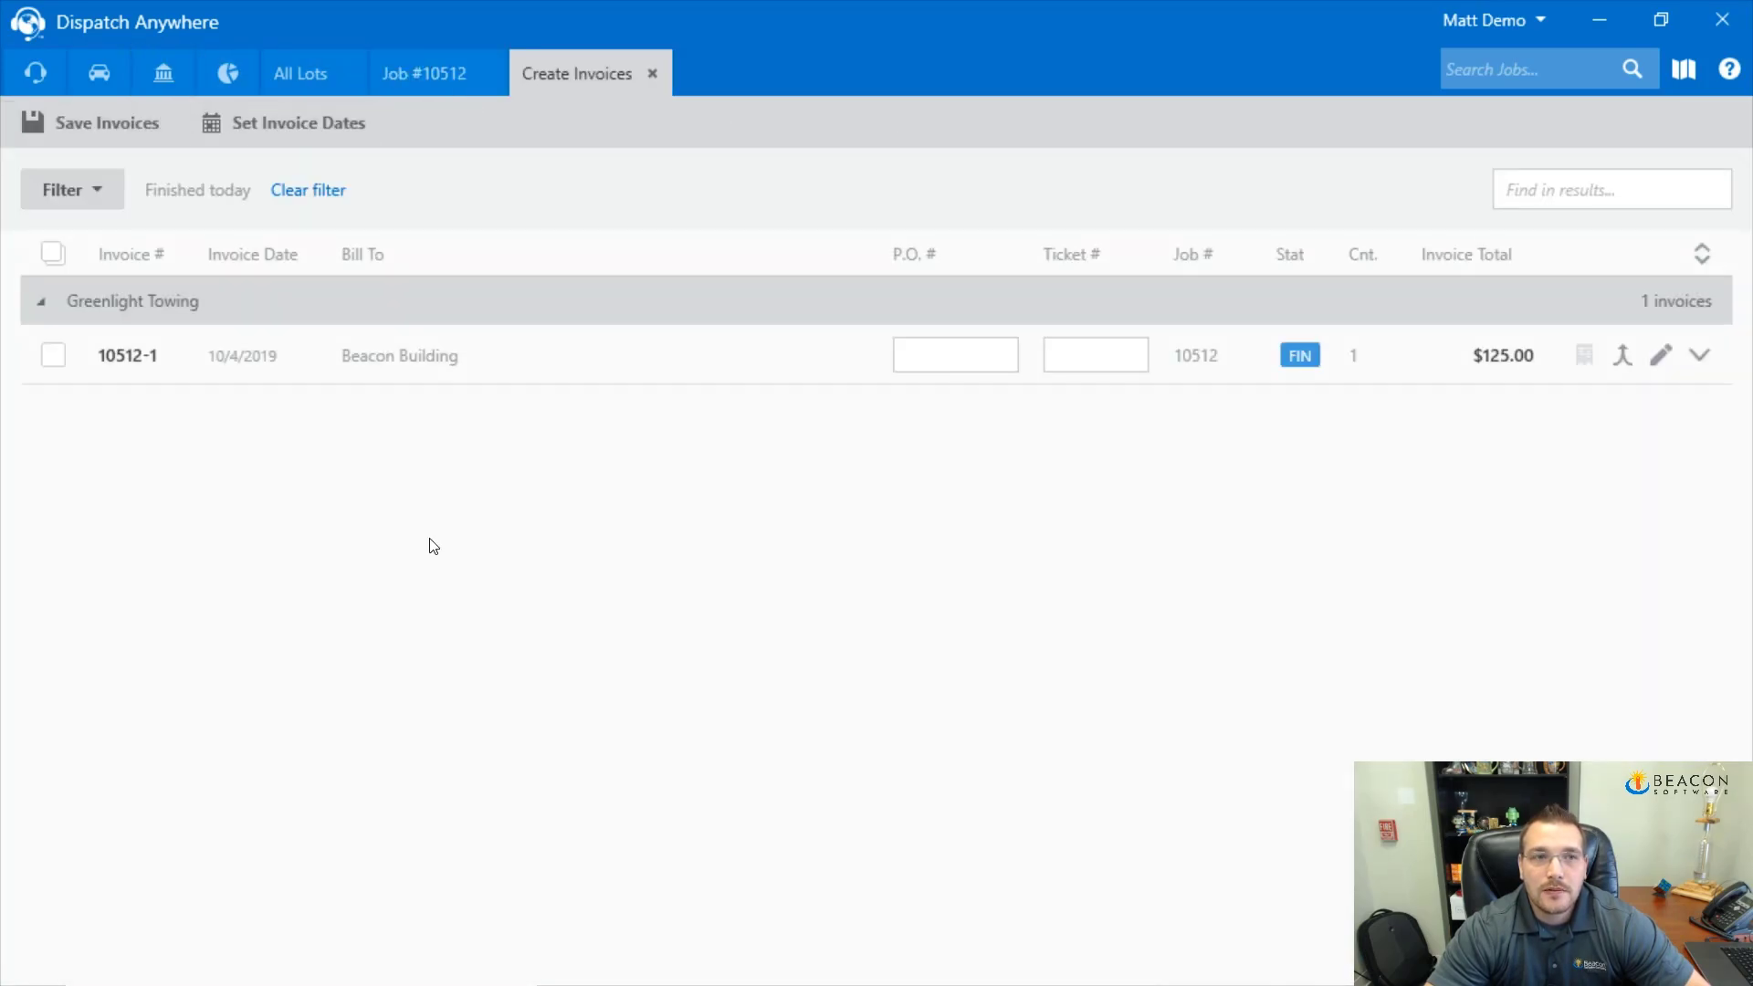
pyautogui.click(101, 199)
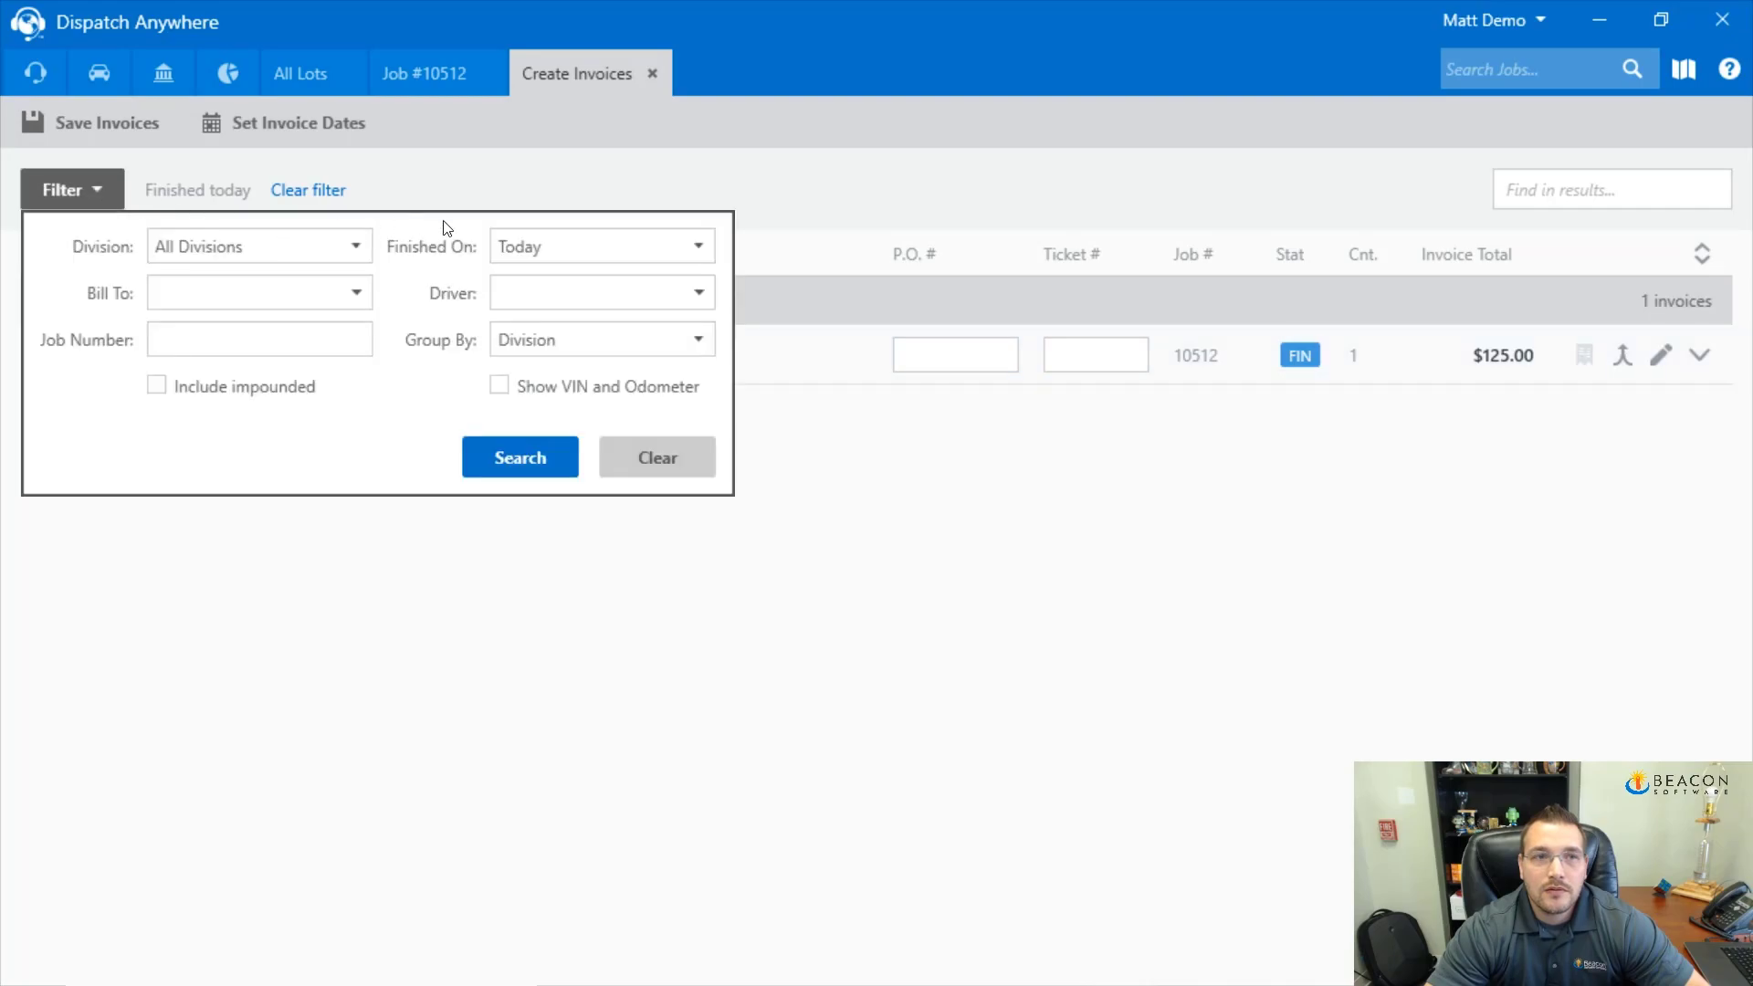
pyautogui.click(571, 245)
pyautogui.scroll(1, 571, 274)
pyautogui.click(544, 283)
pyautogui.click(302, 340)
pyautogui.write('10512')
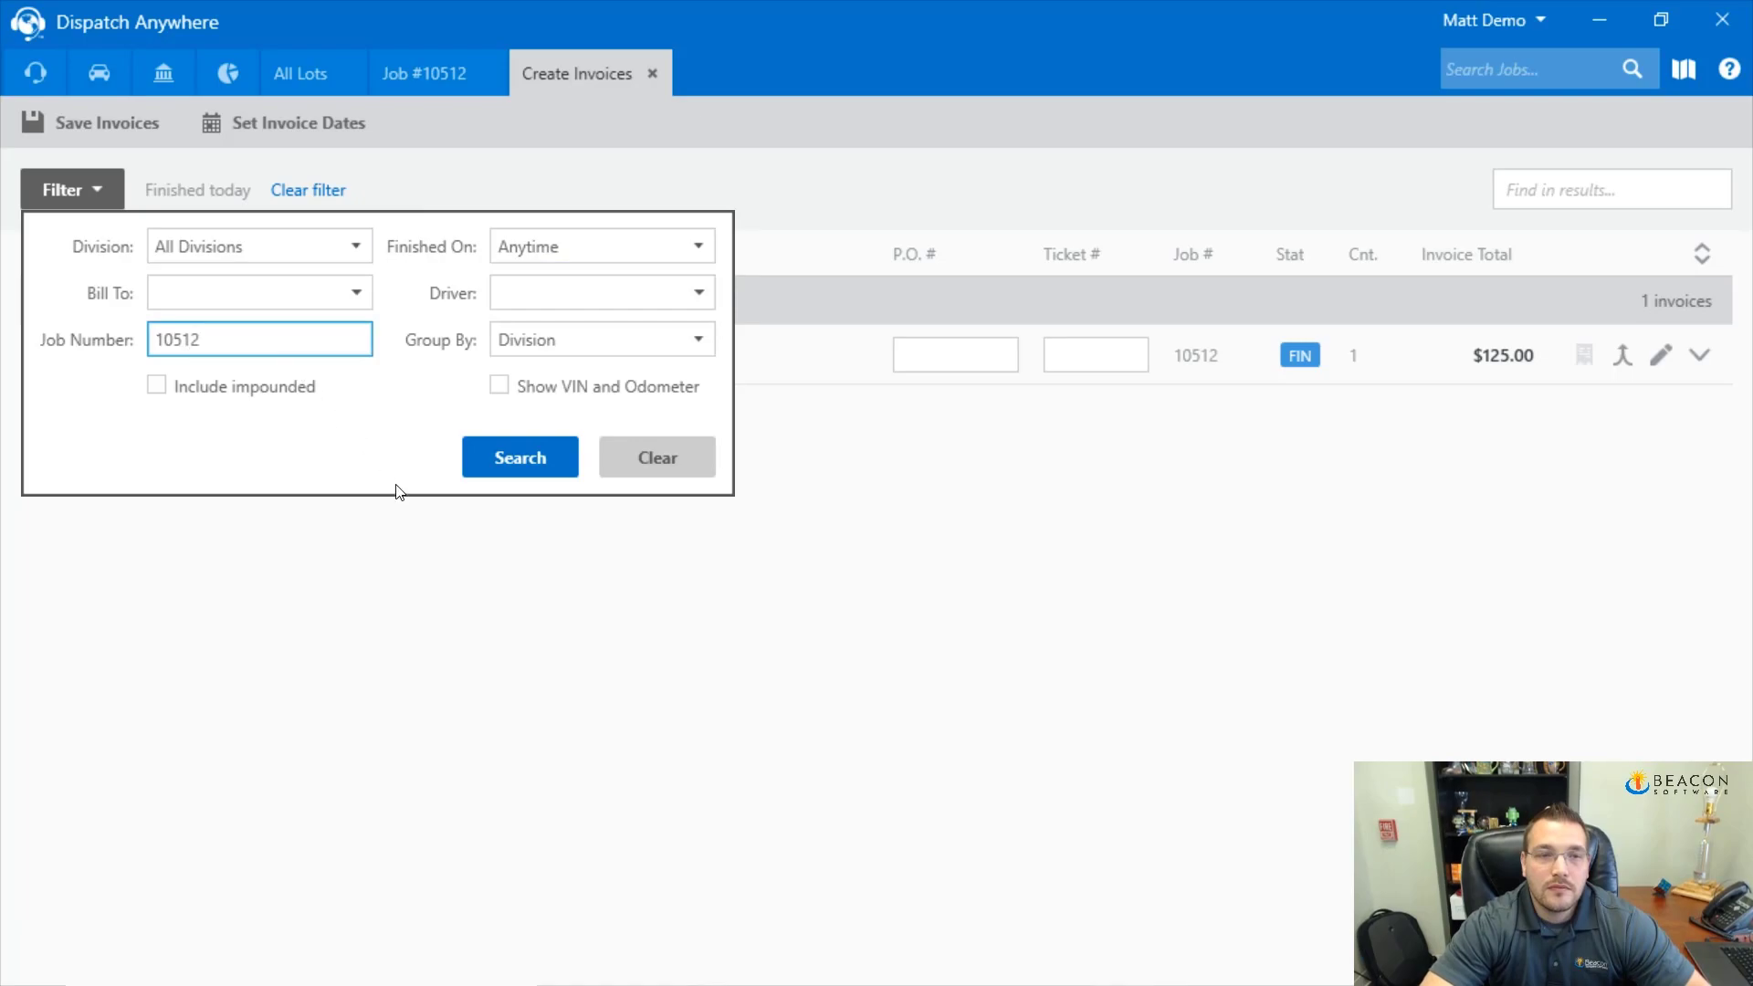
pyautogui.click(498, 457)
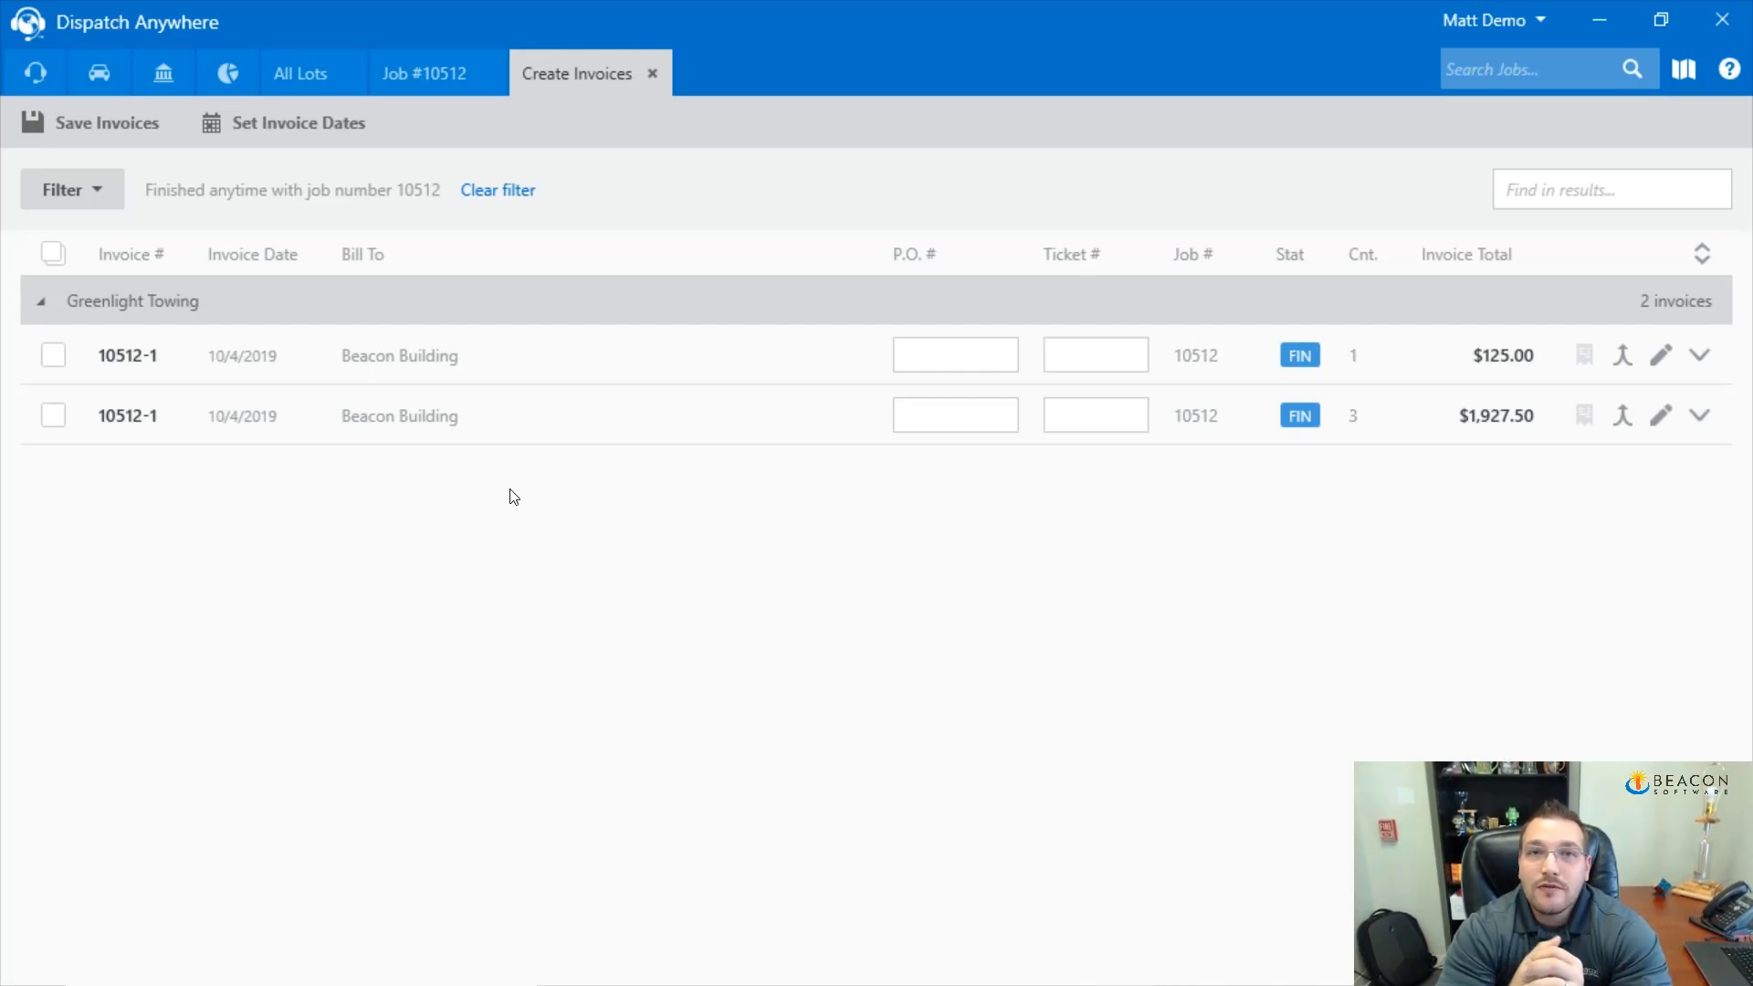
# Select the $125.00 Flatbed Light and $1,927.50 impound invoices, save both, and close the list
pyautogui.click(1701, 355)
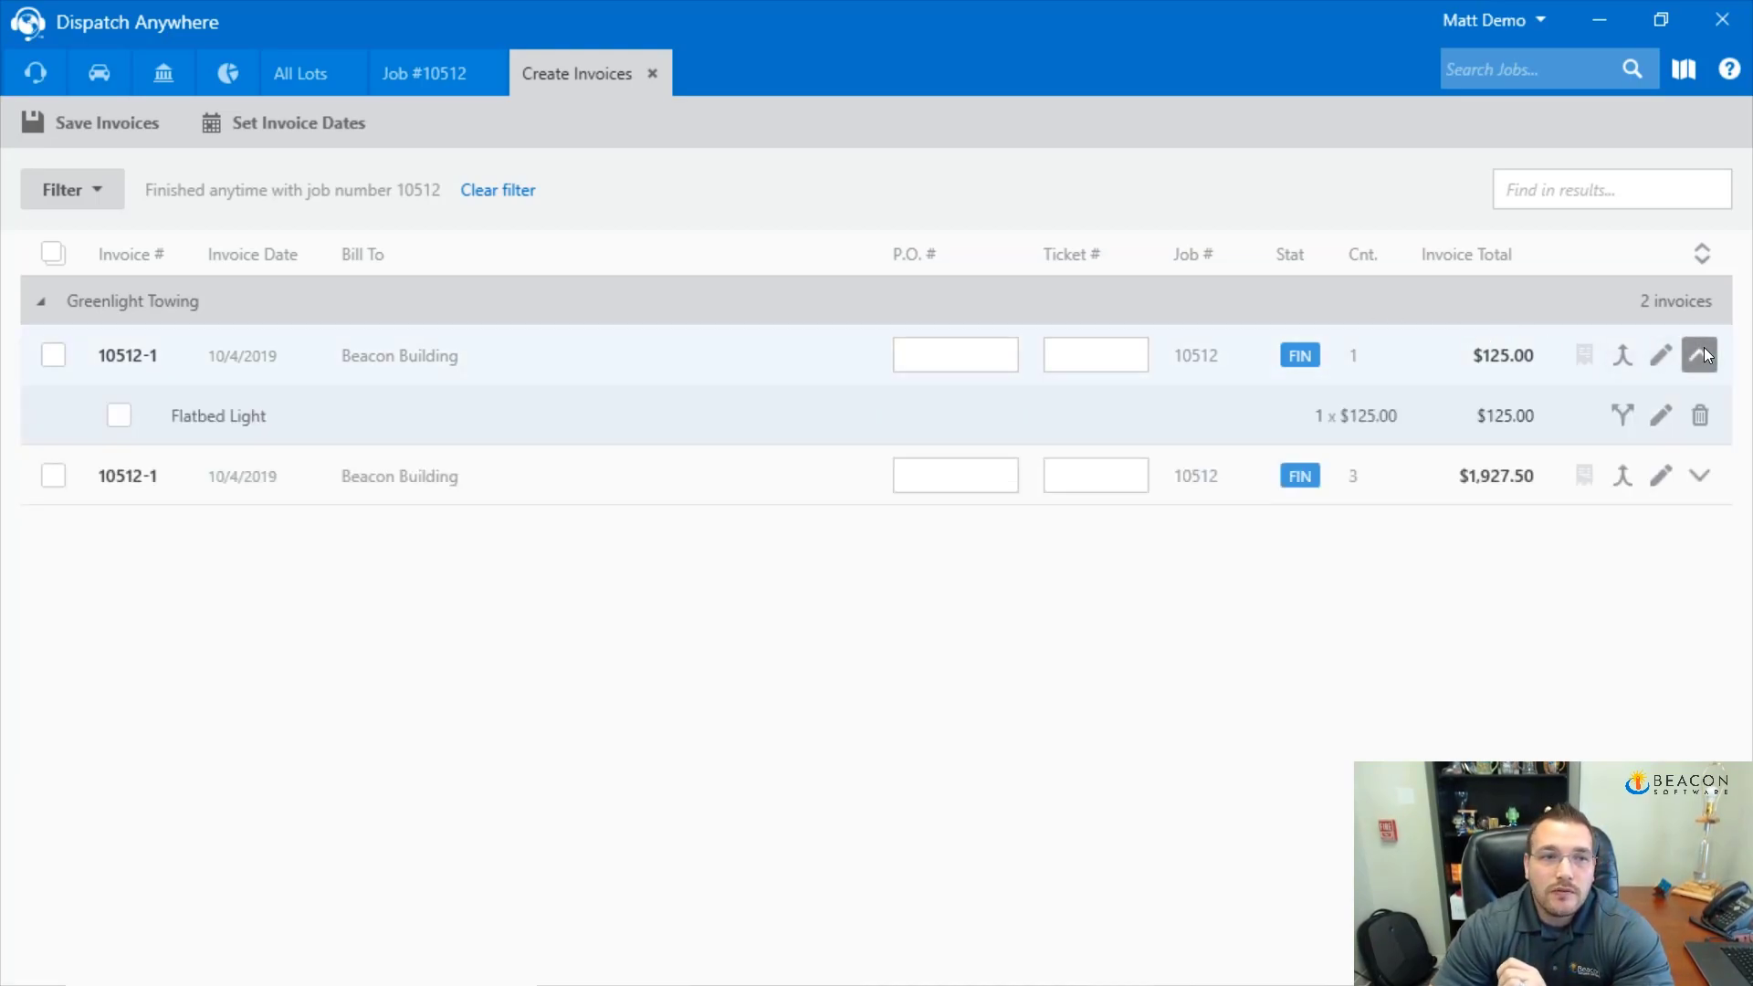
pyautogui.click(1699, 475)
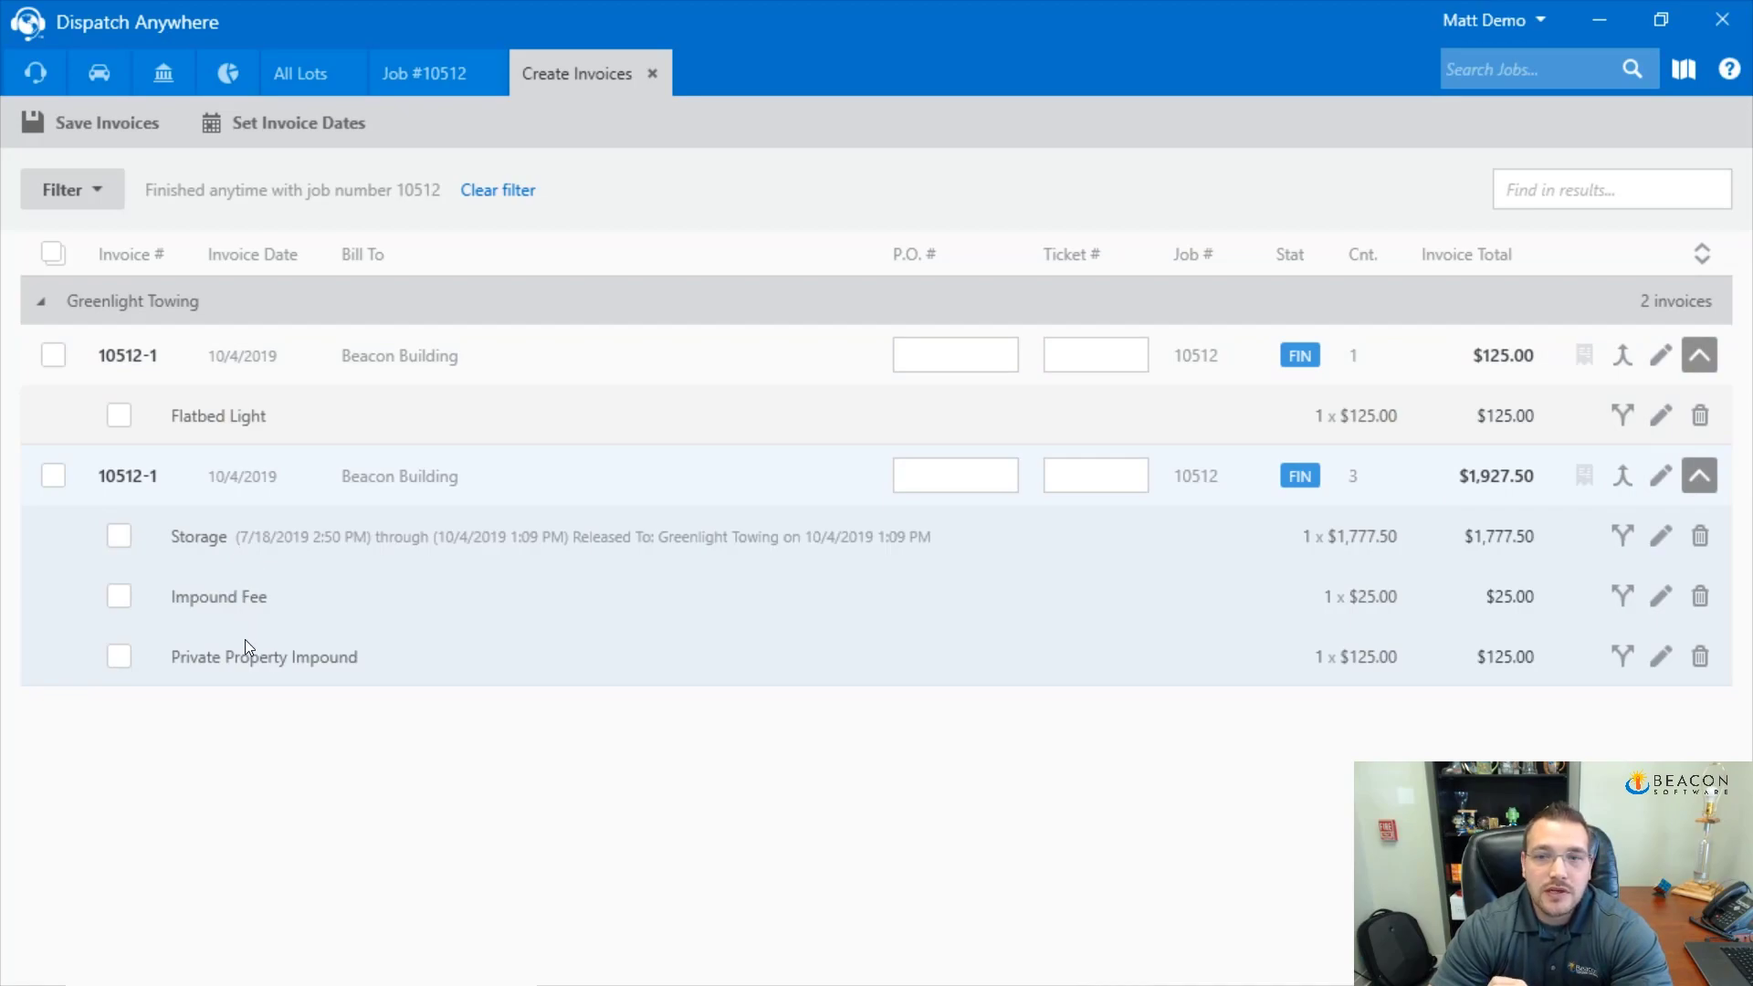
pyautogui.click(53, 355)
pyautogui.click(53, 476)
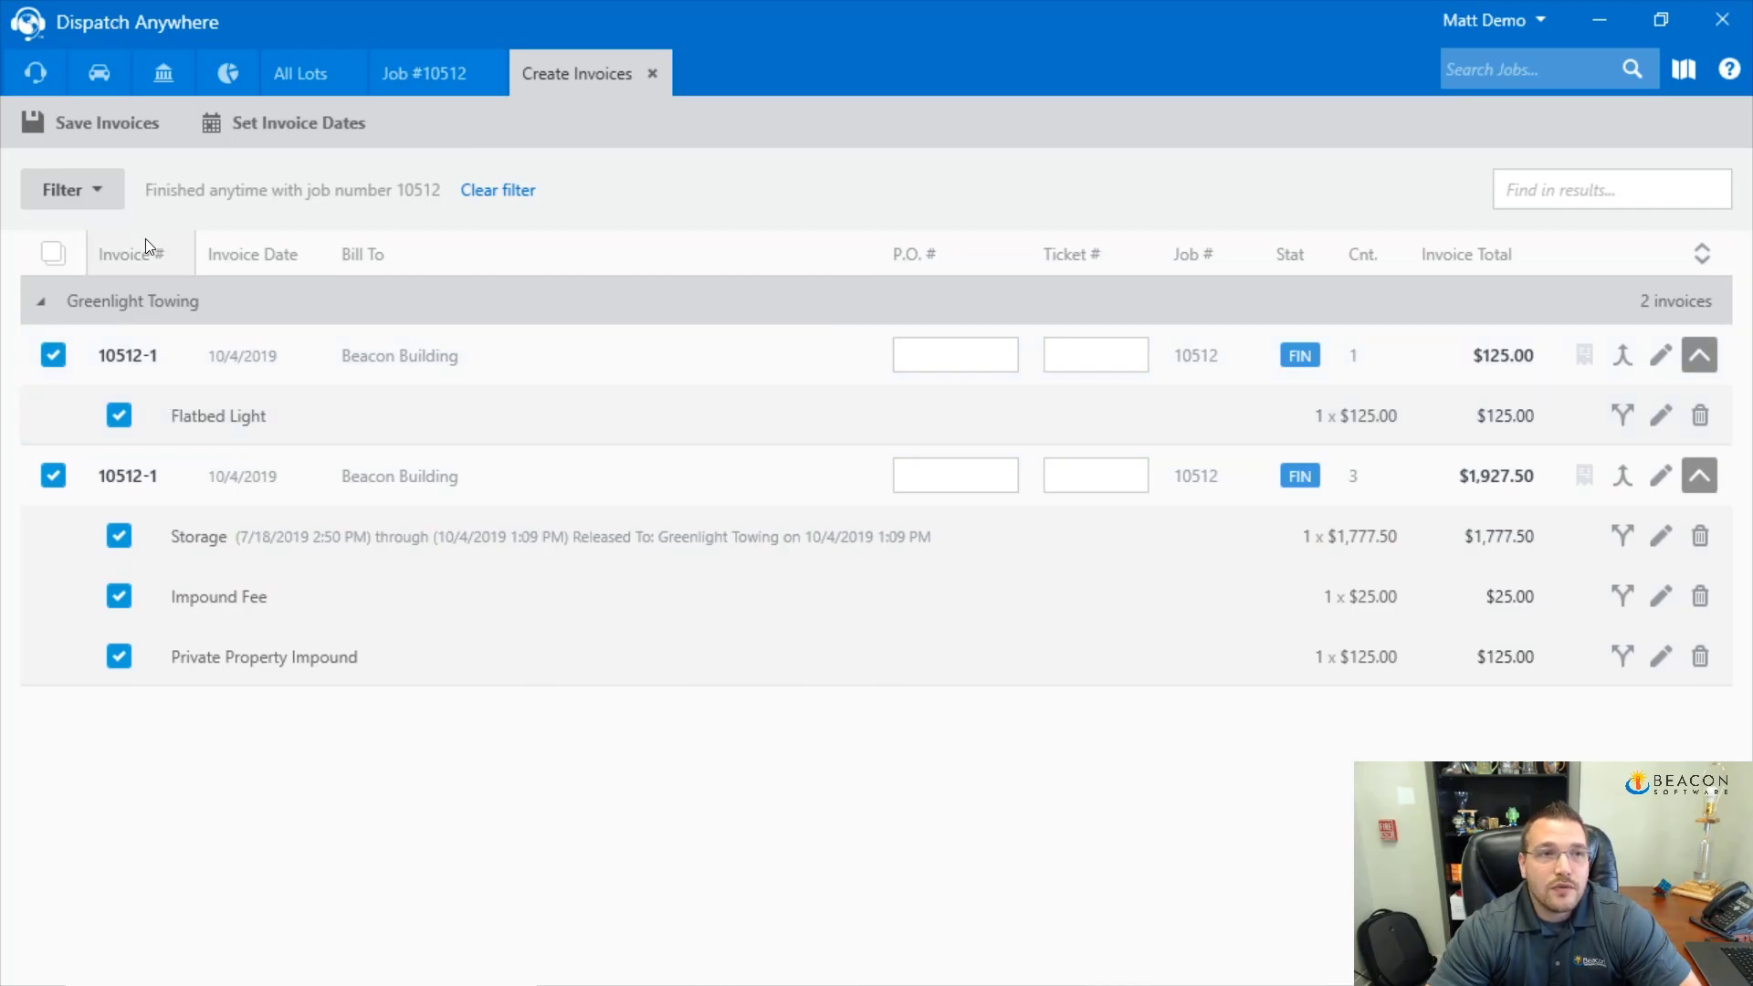
pyautogui.click(111, 129)
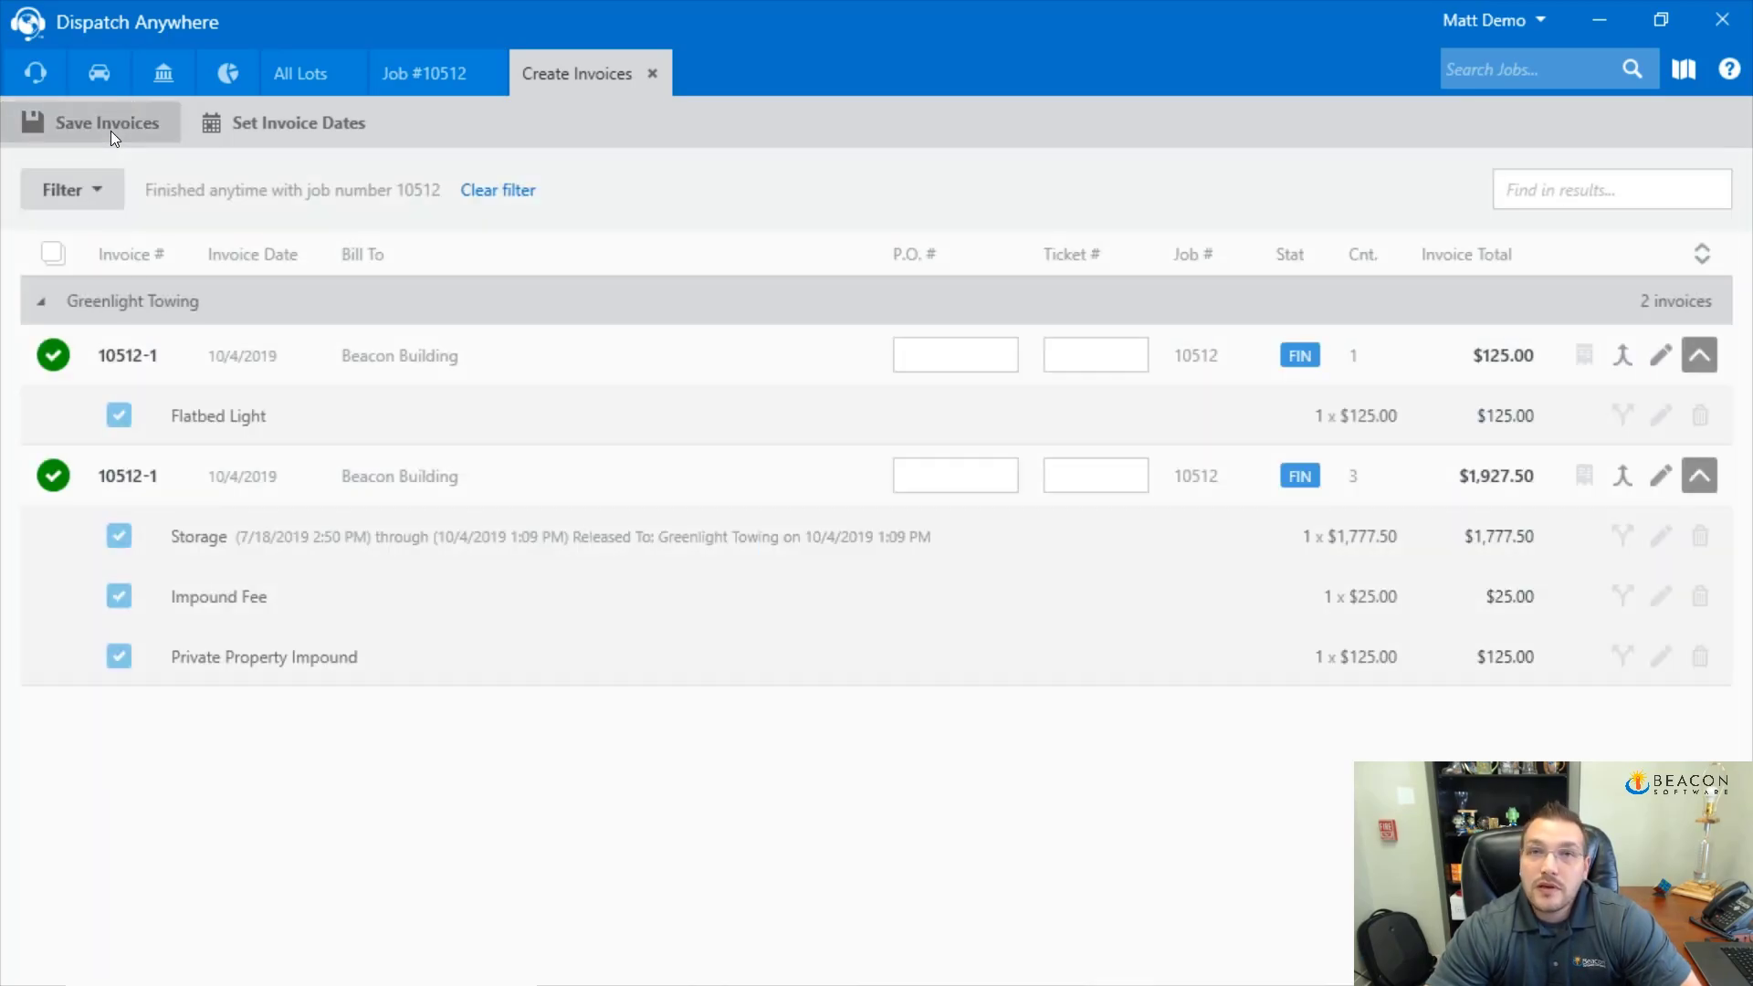
pyautogui.click(652, 73)
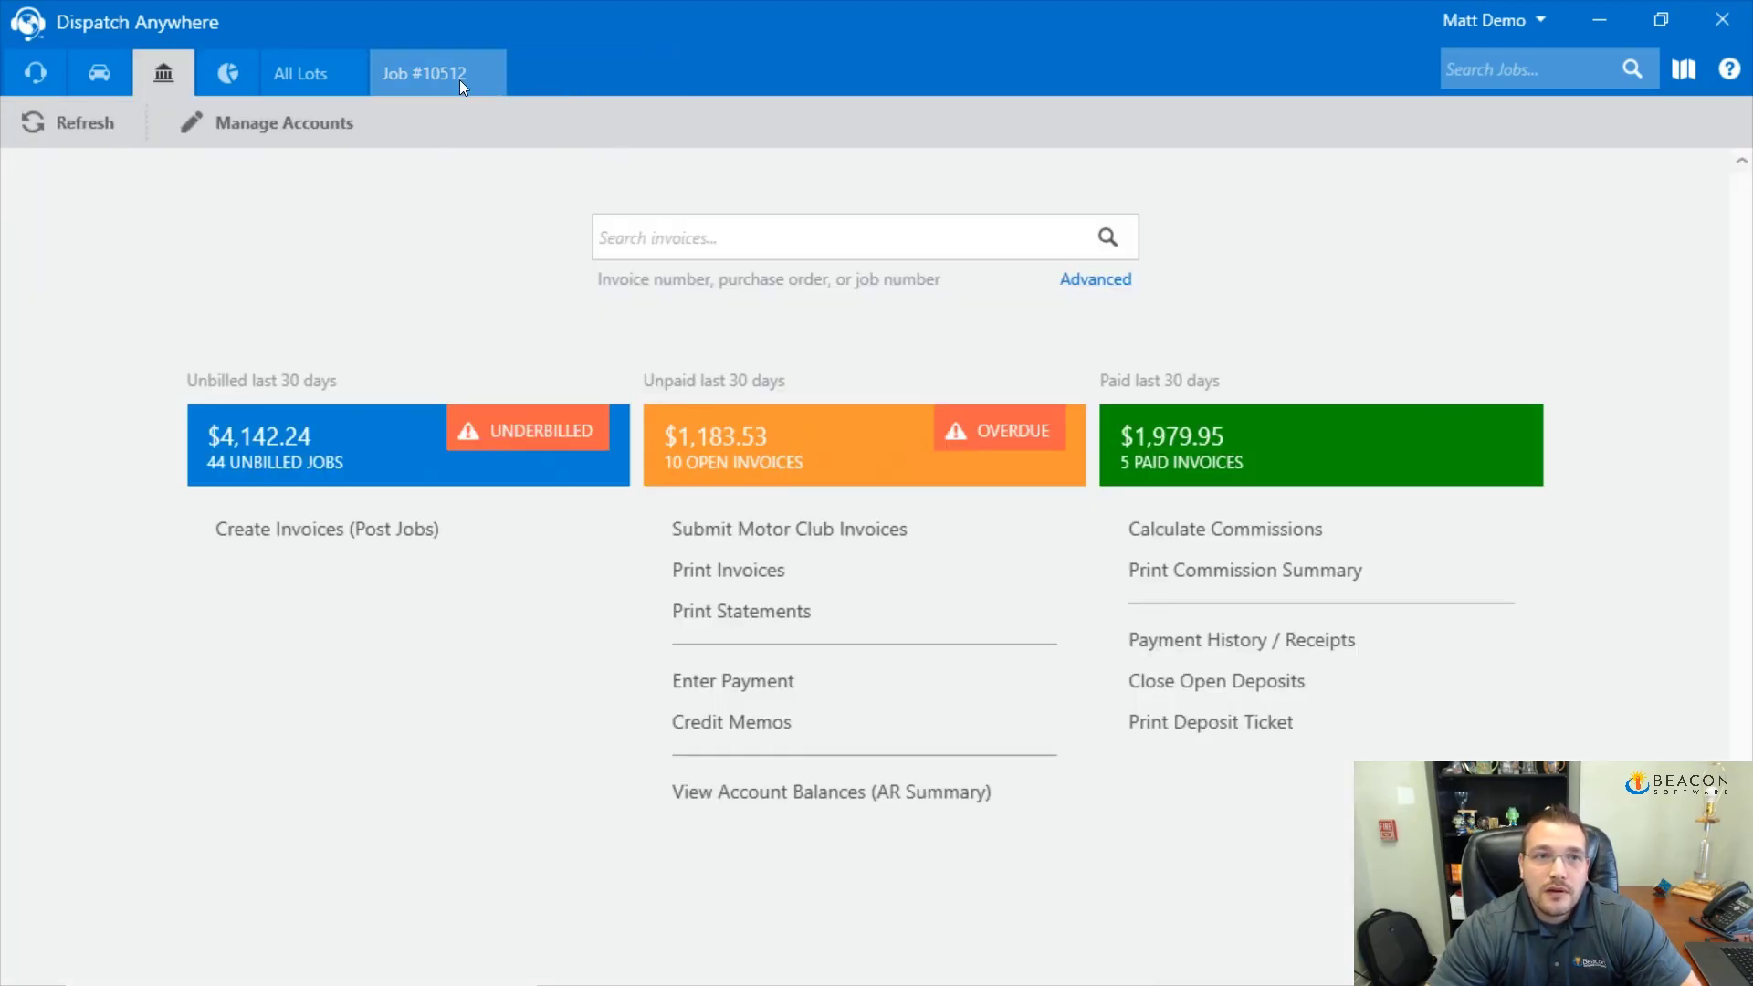
# Preview job 10512's invoice, read through page 1, and continue to page 2
pyautogui.click(416, 74)
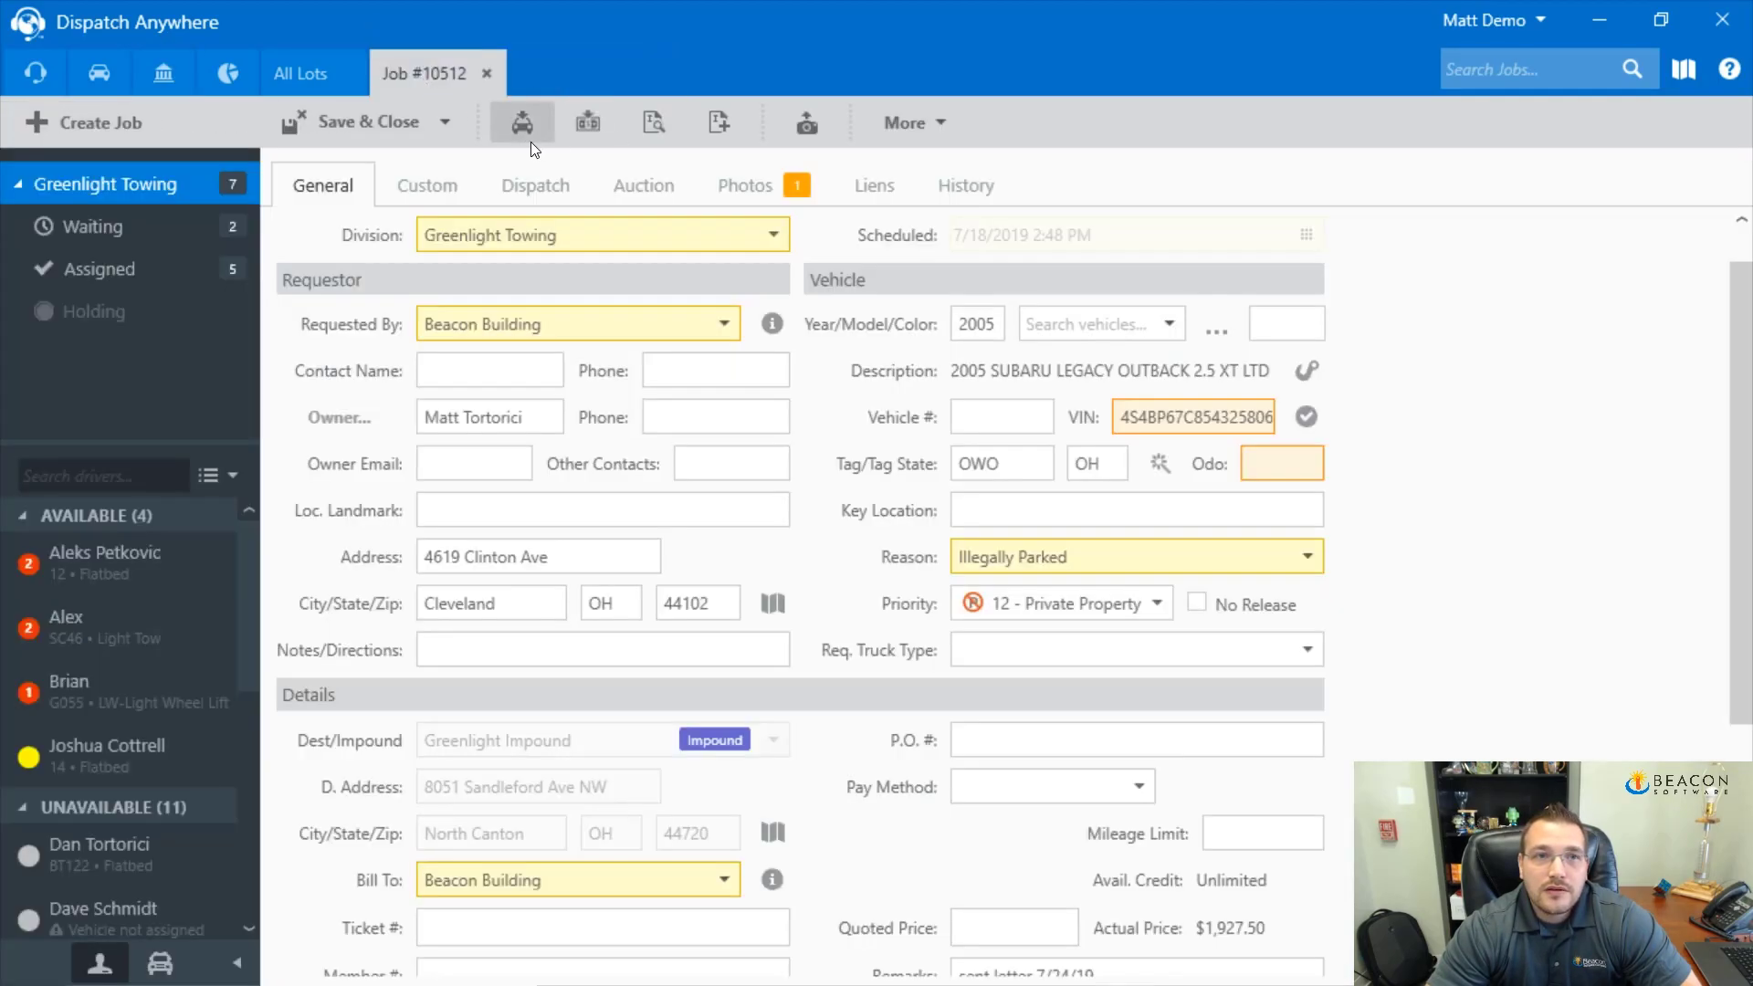
pyautogui.click(646, 120)
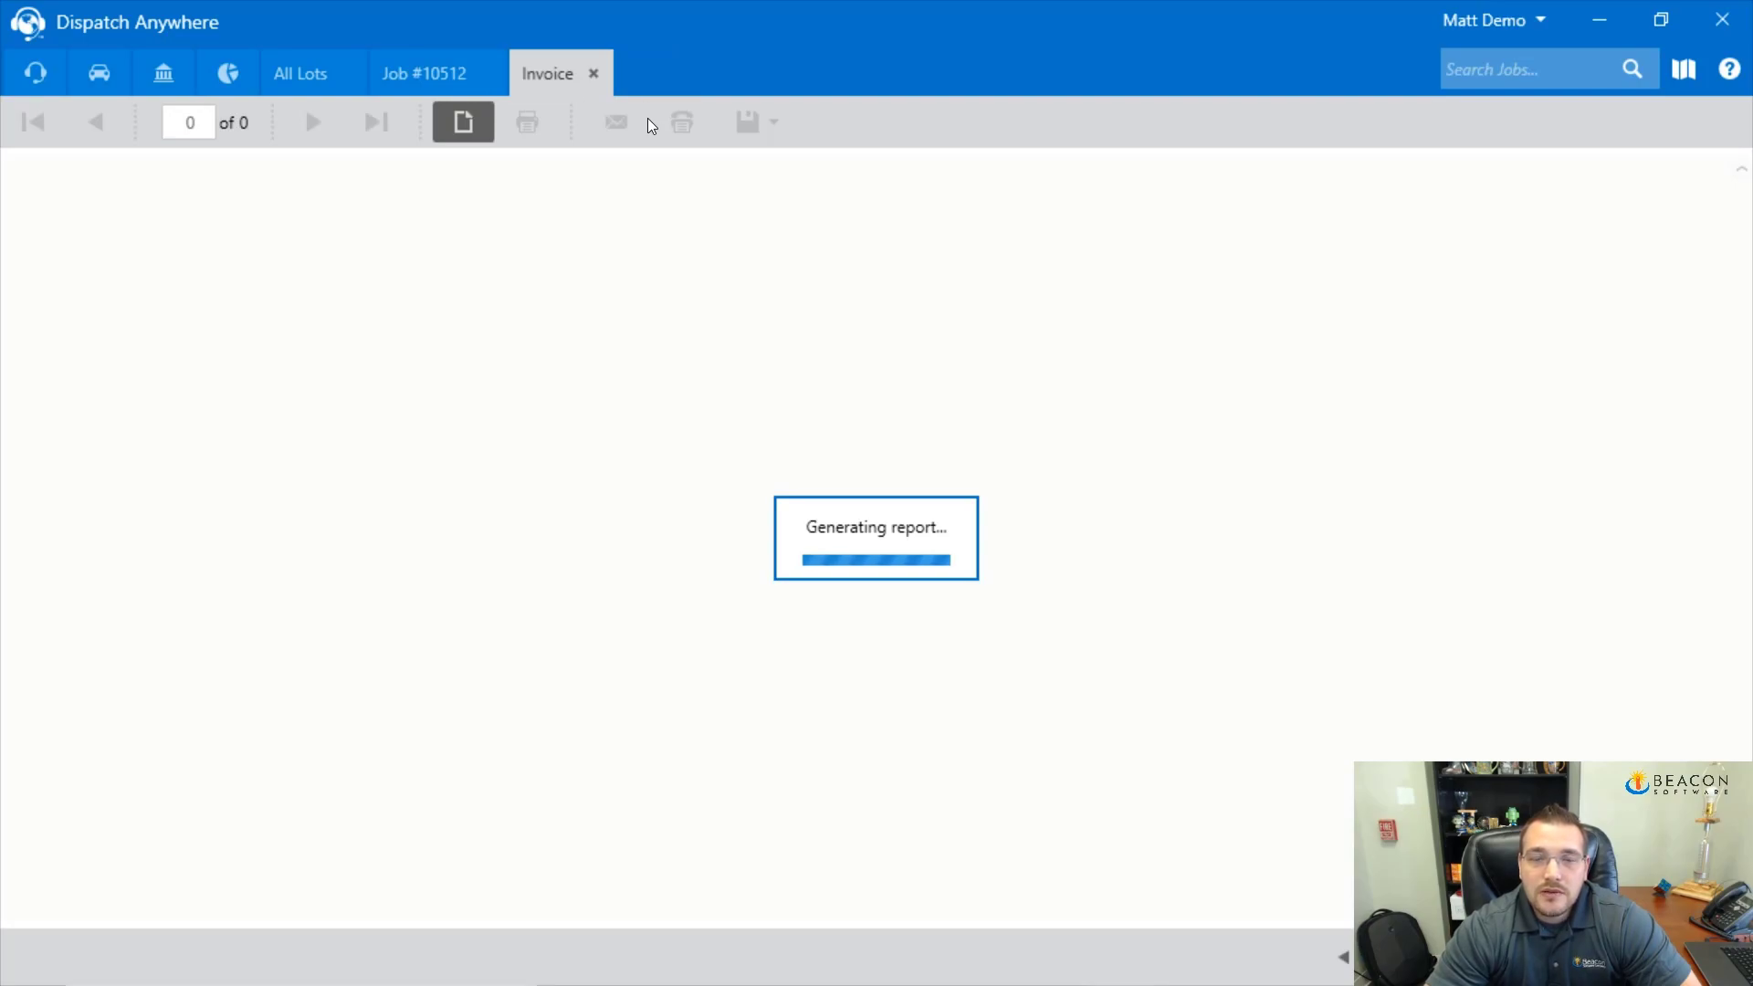
pyautogui.scroll(-1, 736, 411)
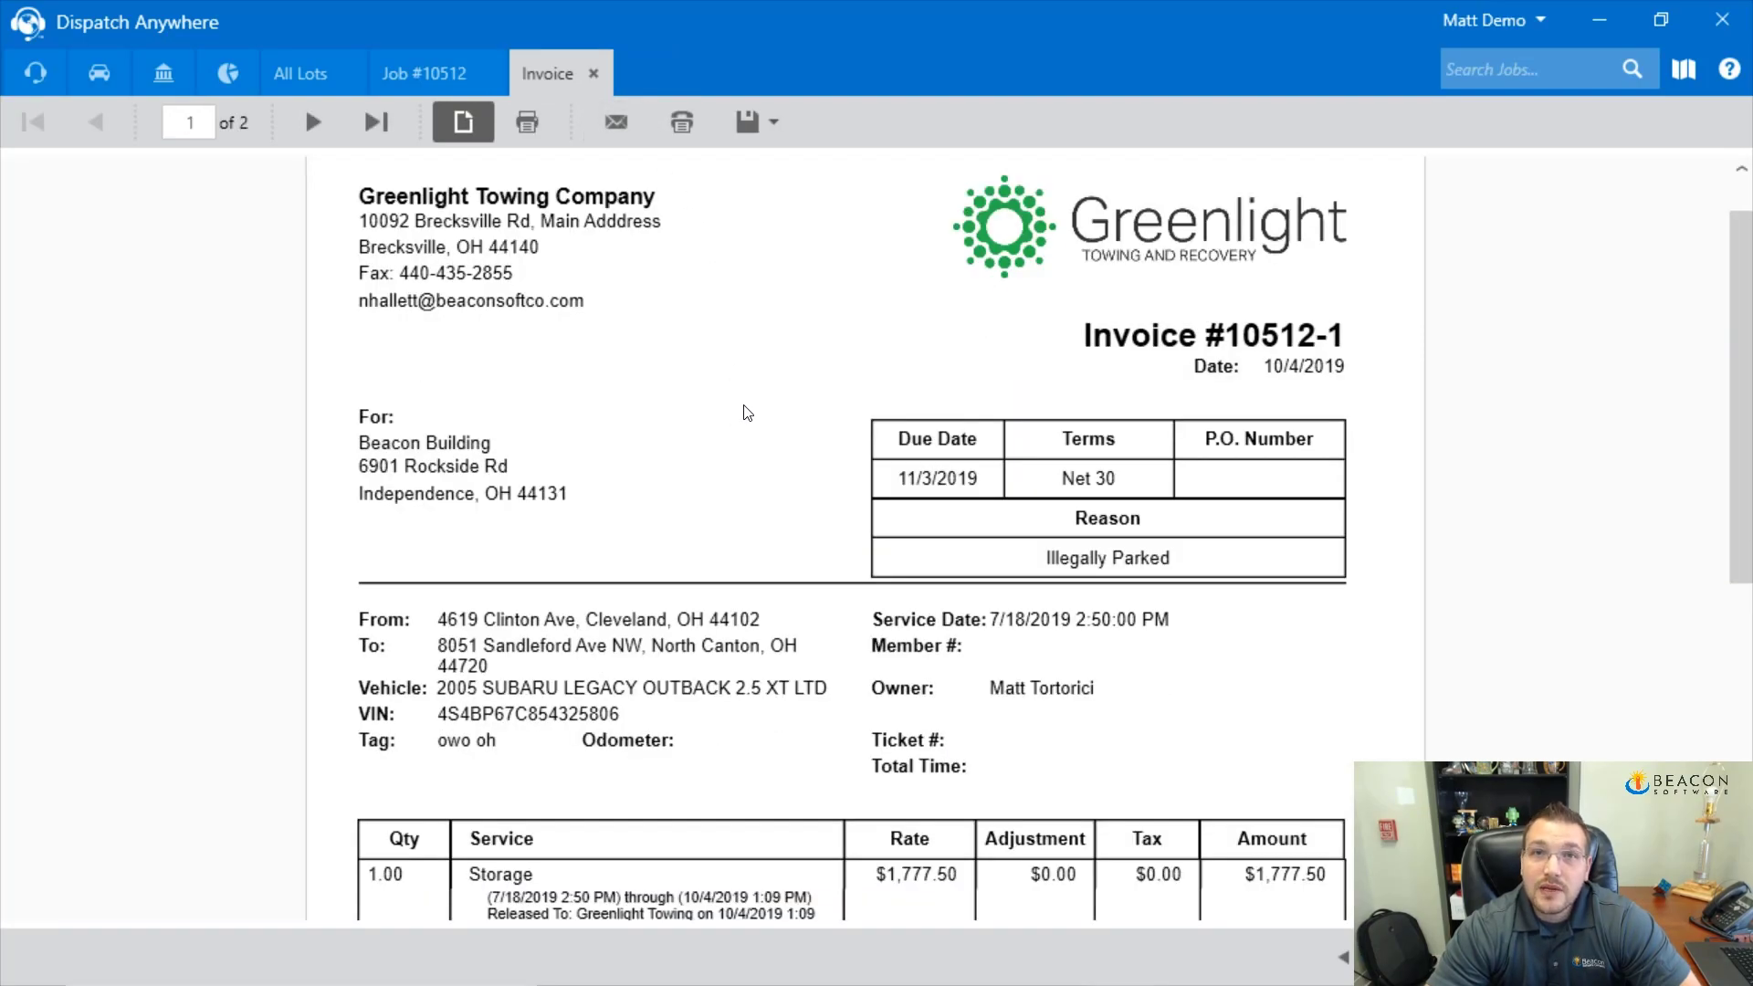
pyautogui.scroll(-5, 747, 413)
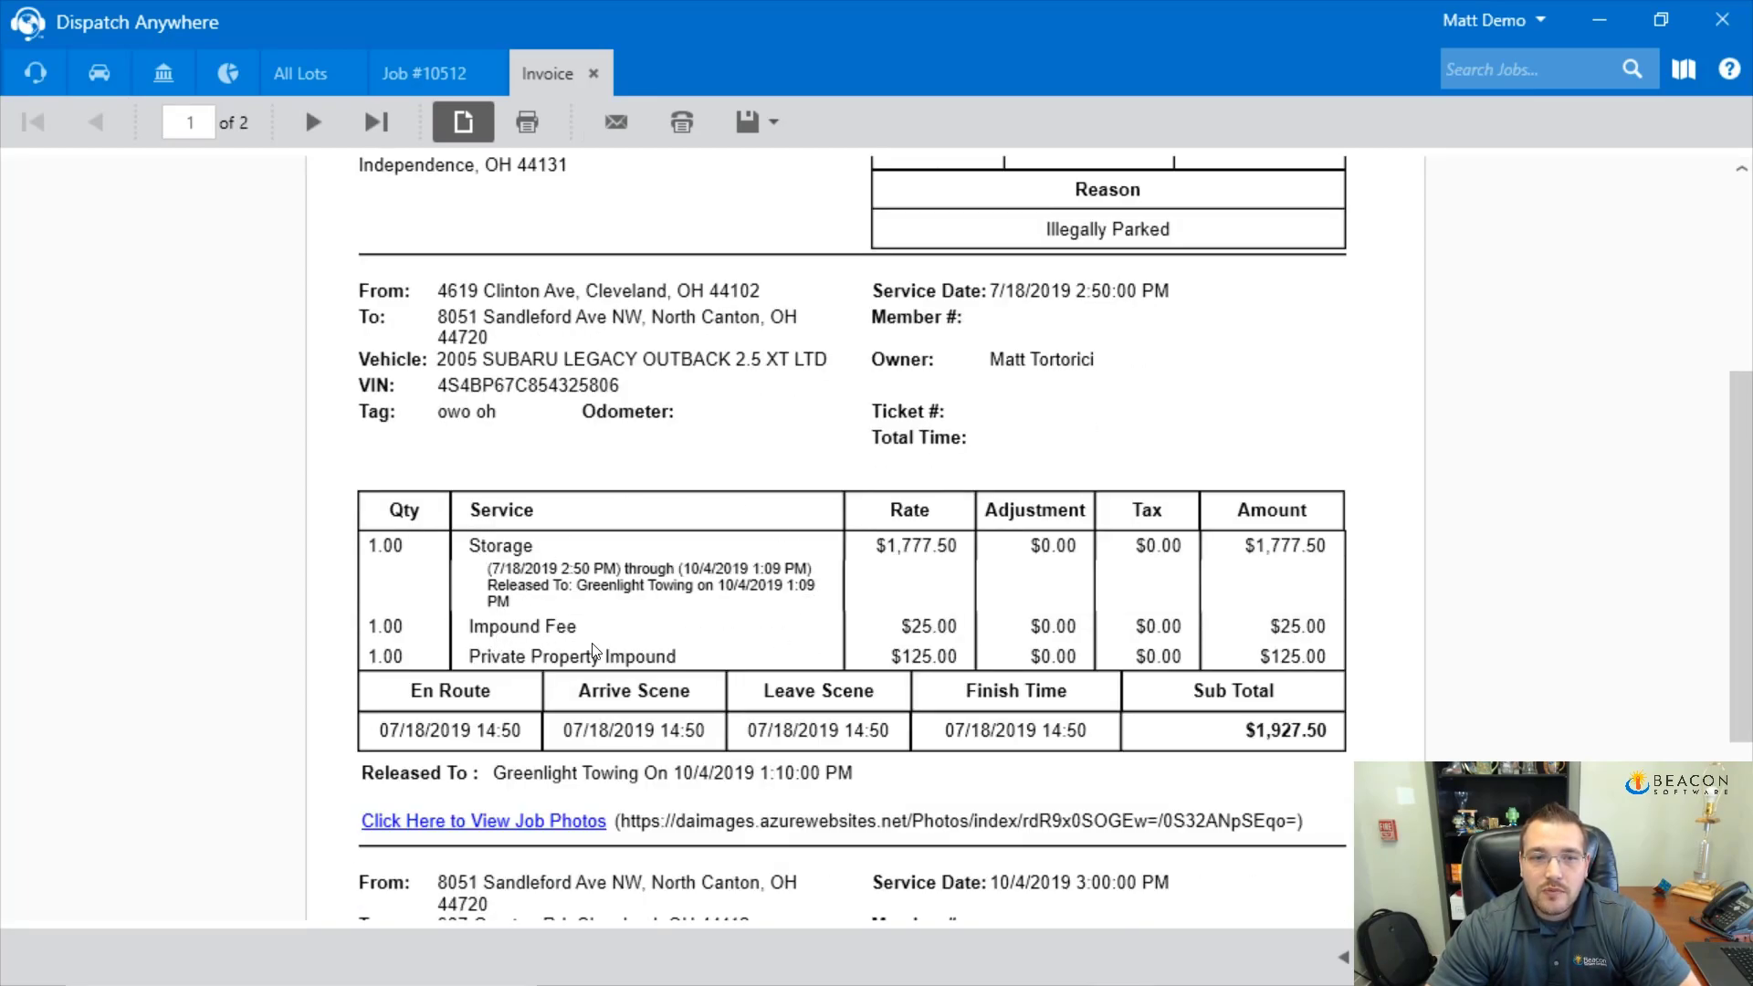
pyautogui.scroll(-1, 644, 660)
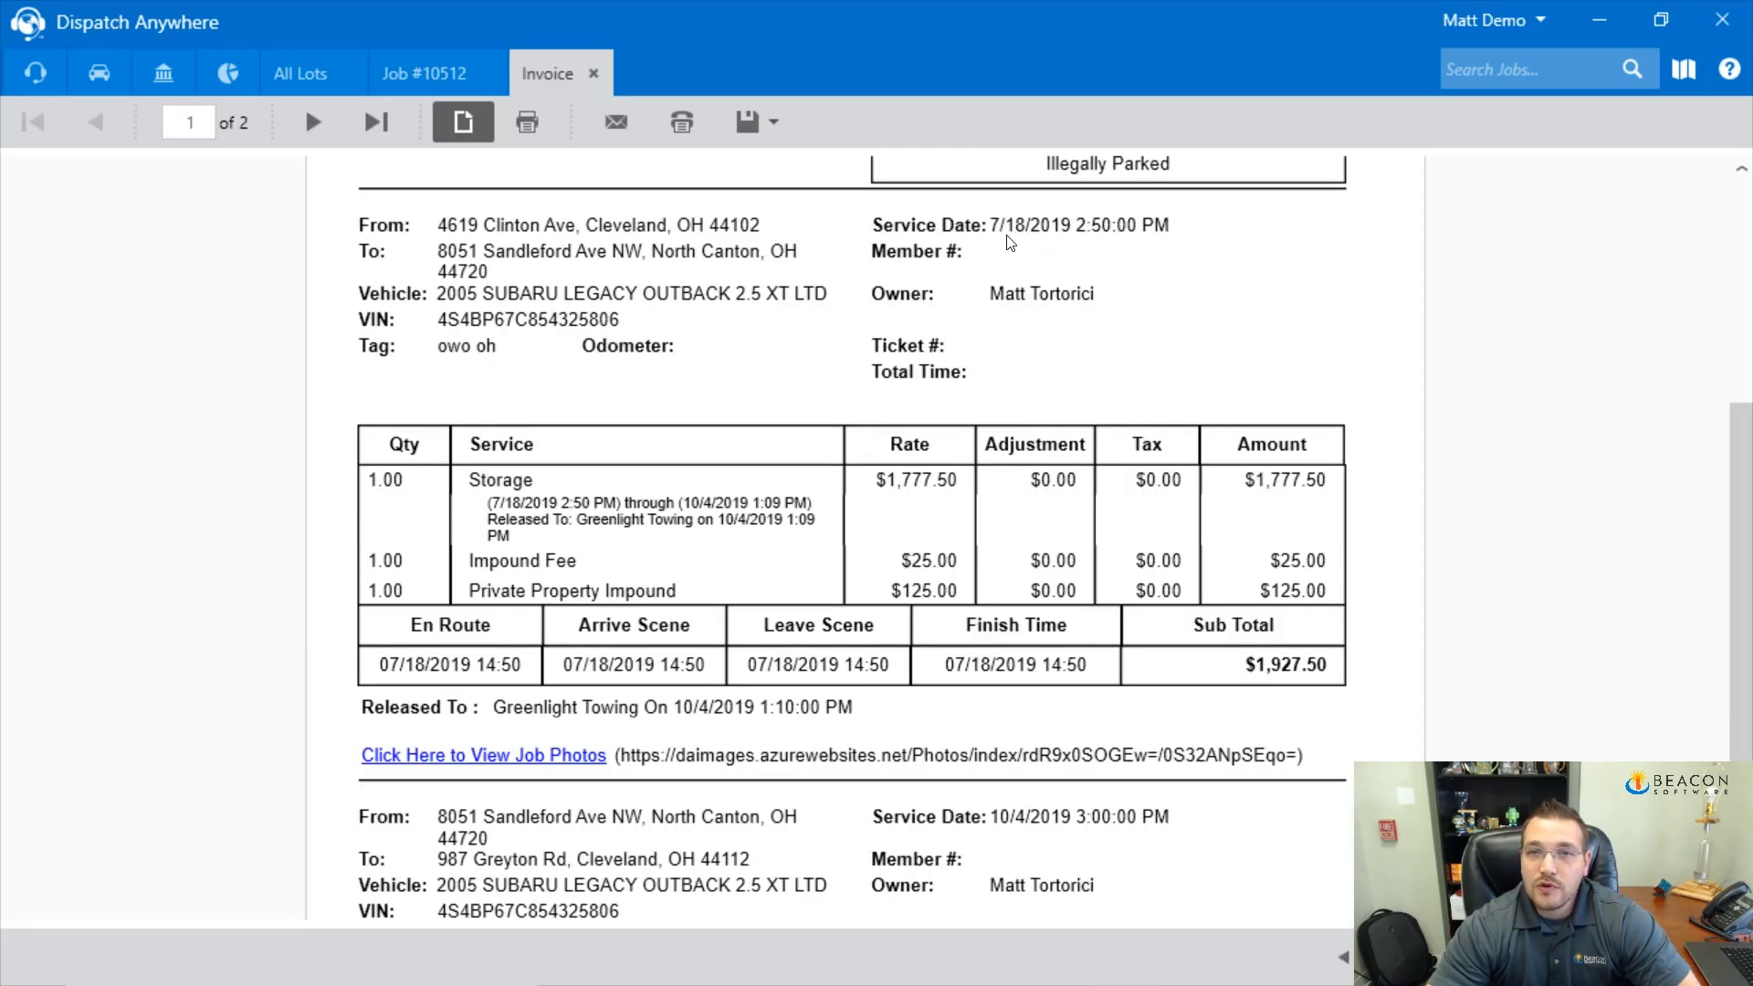
pyautogui.scroll(-4, 950, 274)
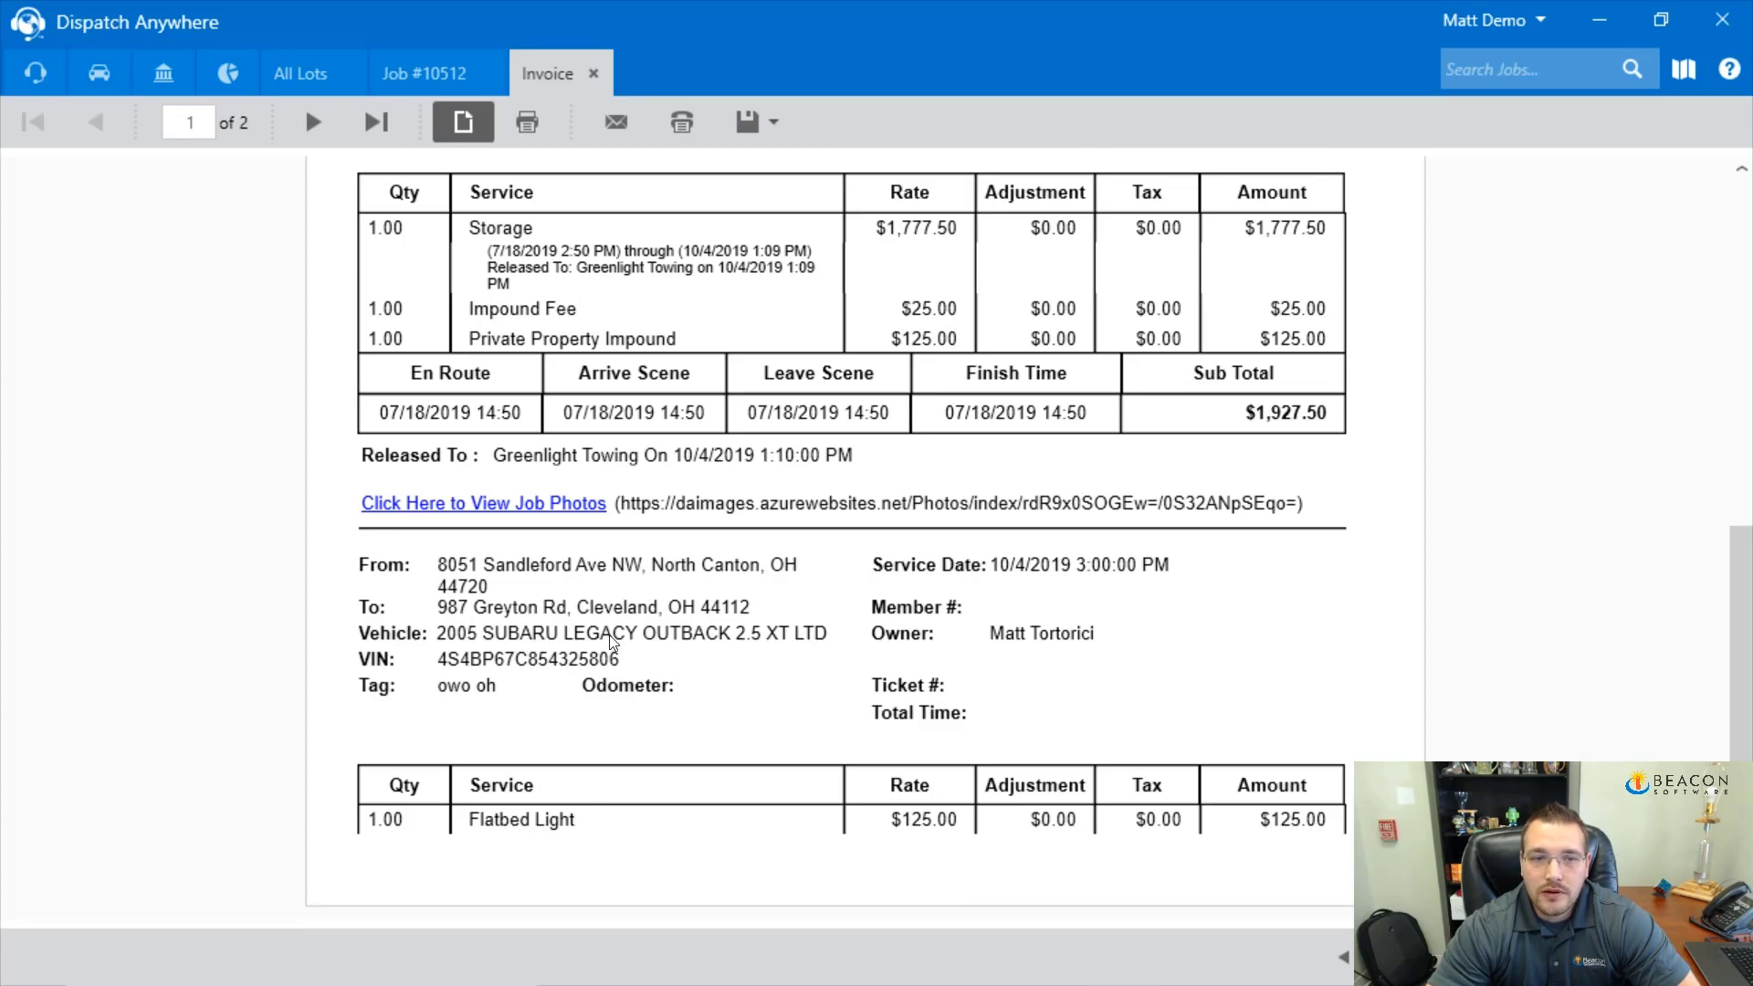
pyautogui.scroll(3, 602, 548)
pyautogui.scroll(-1, 582, 664)
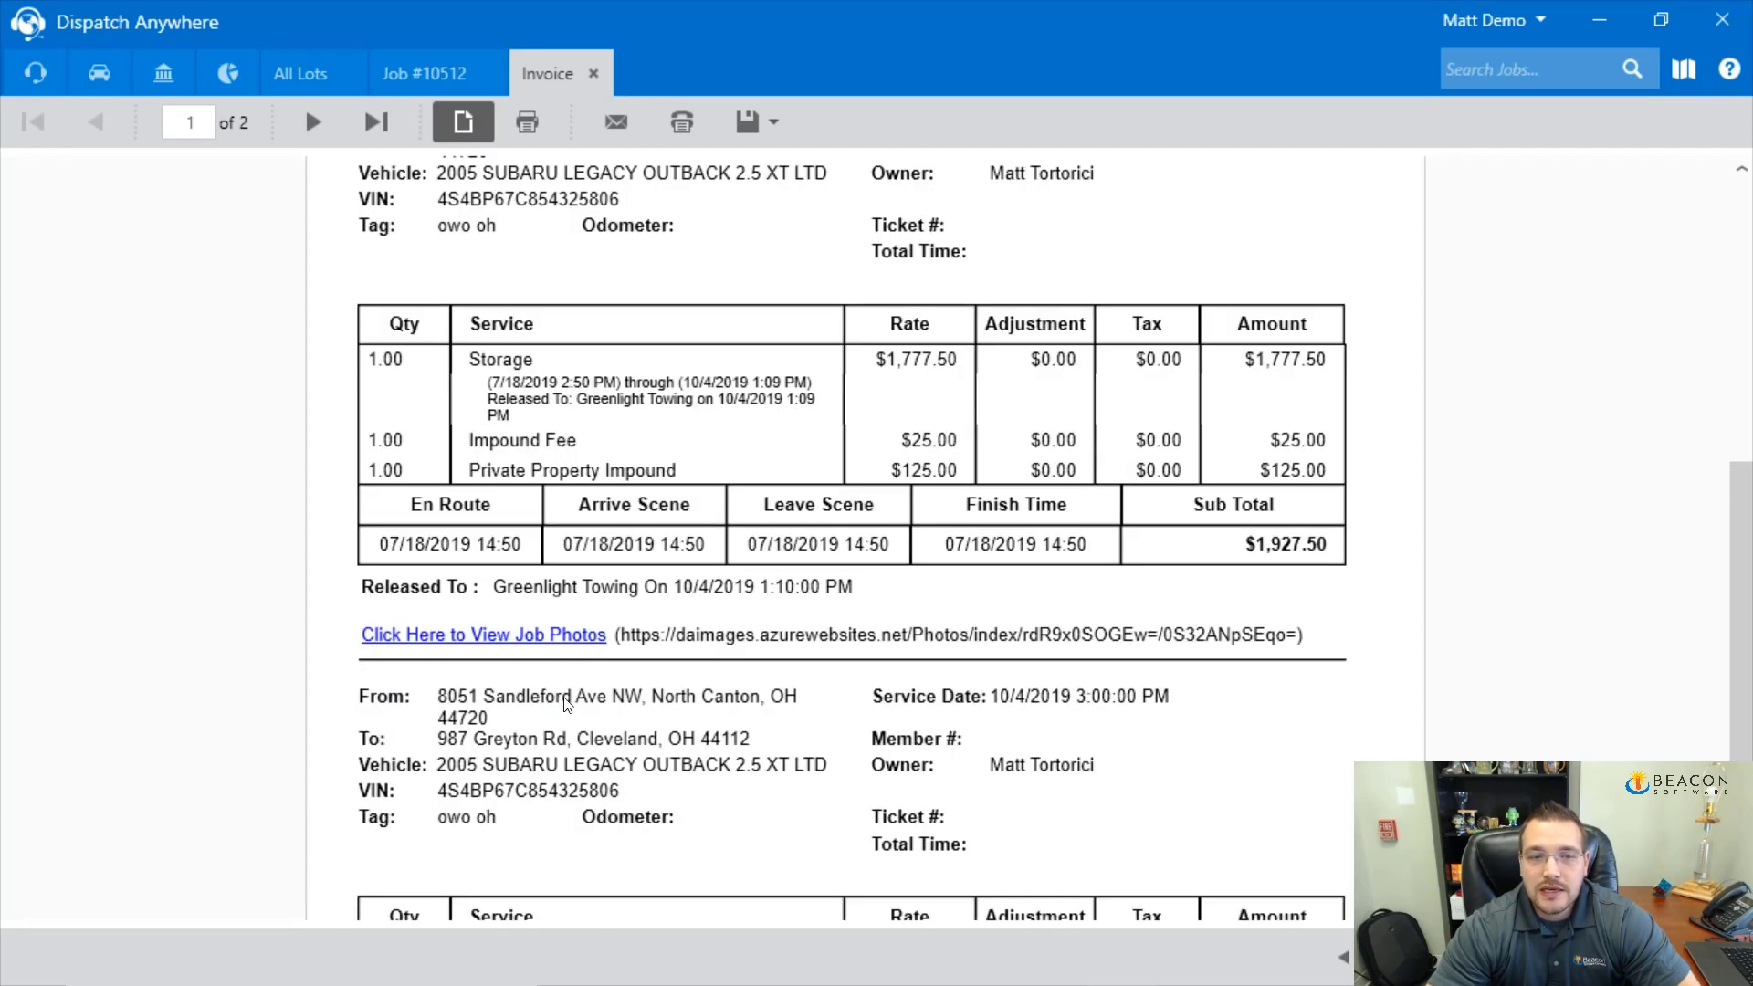
pyautogui.scroll(-2, 553, 740)
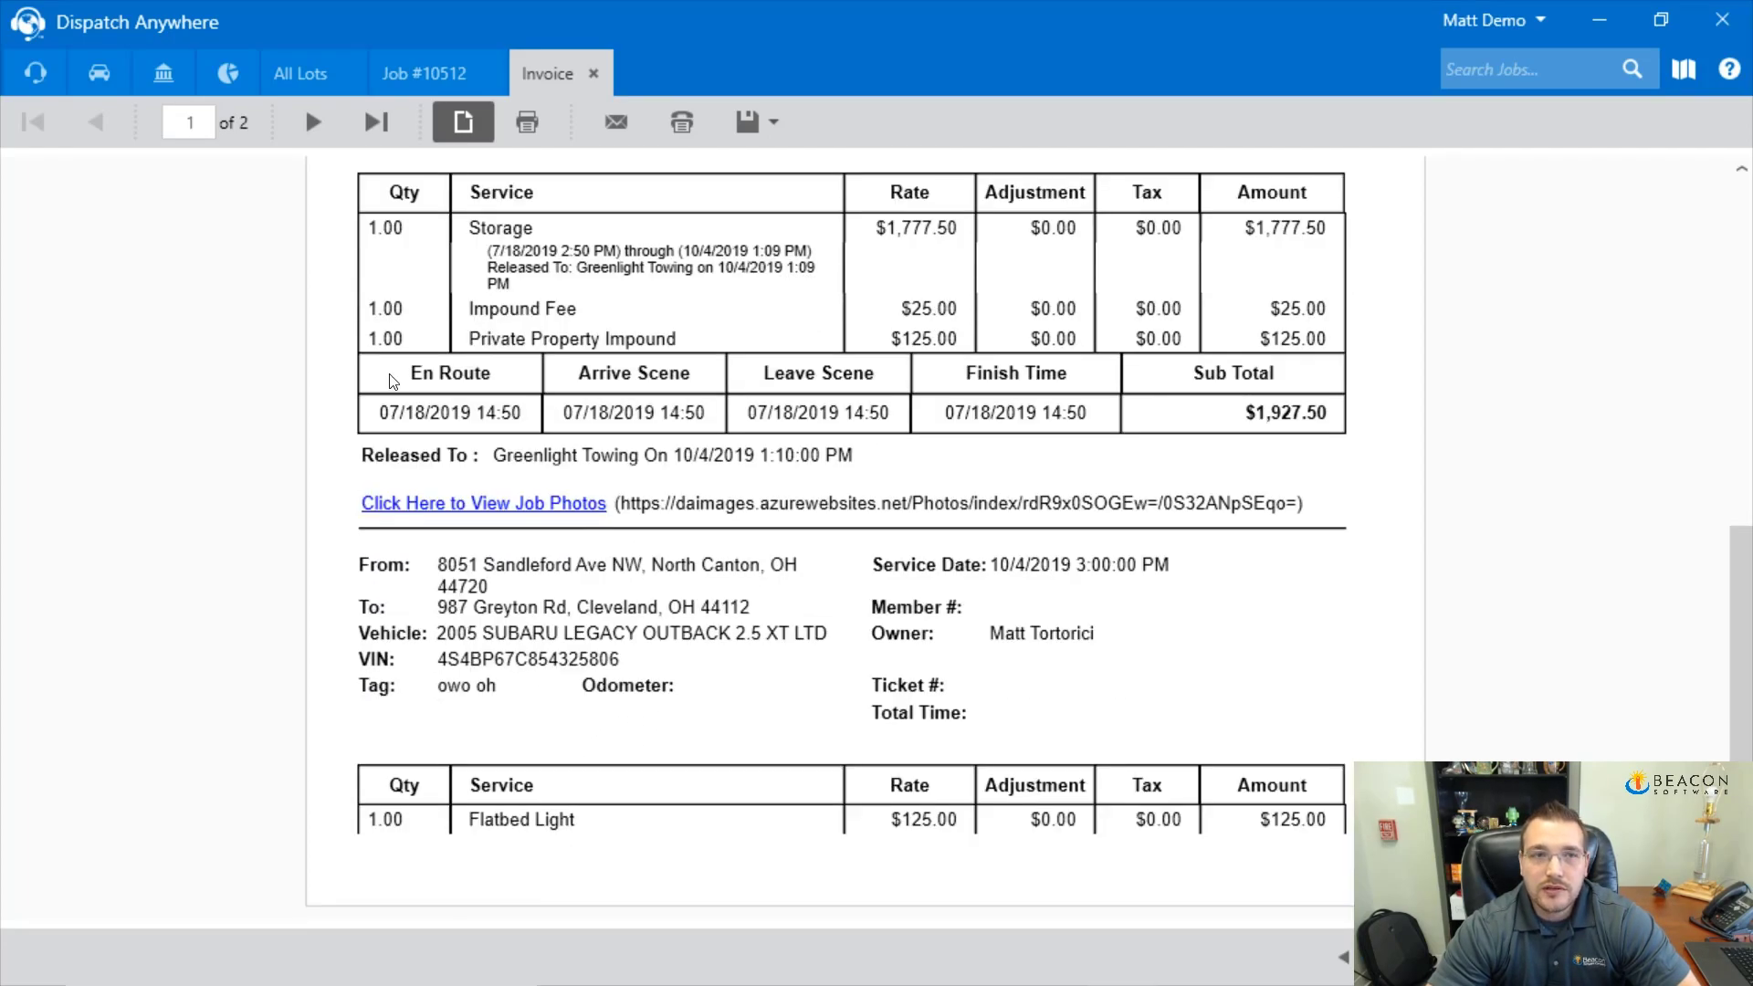
pyautogui.click(315, 122)
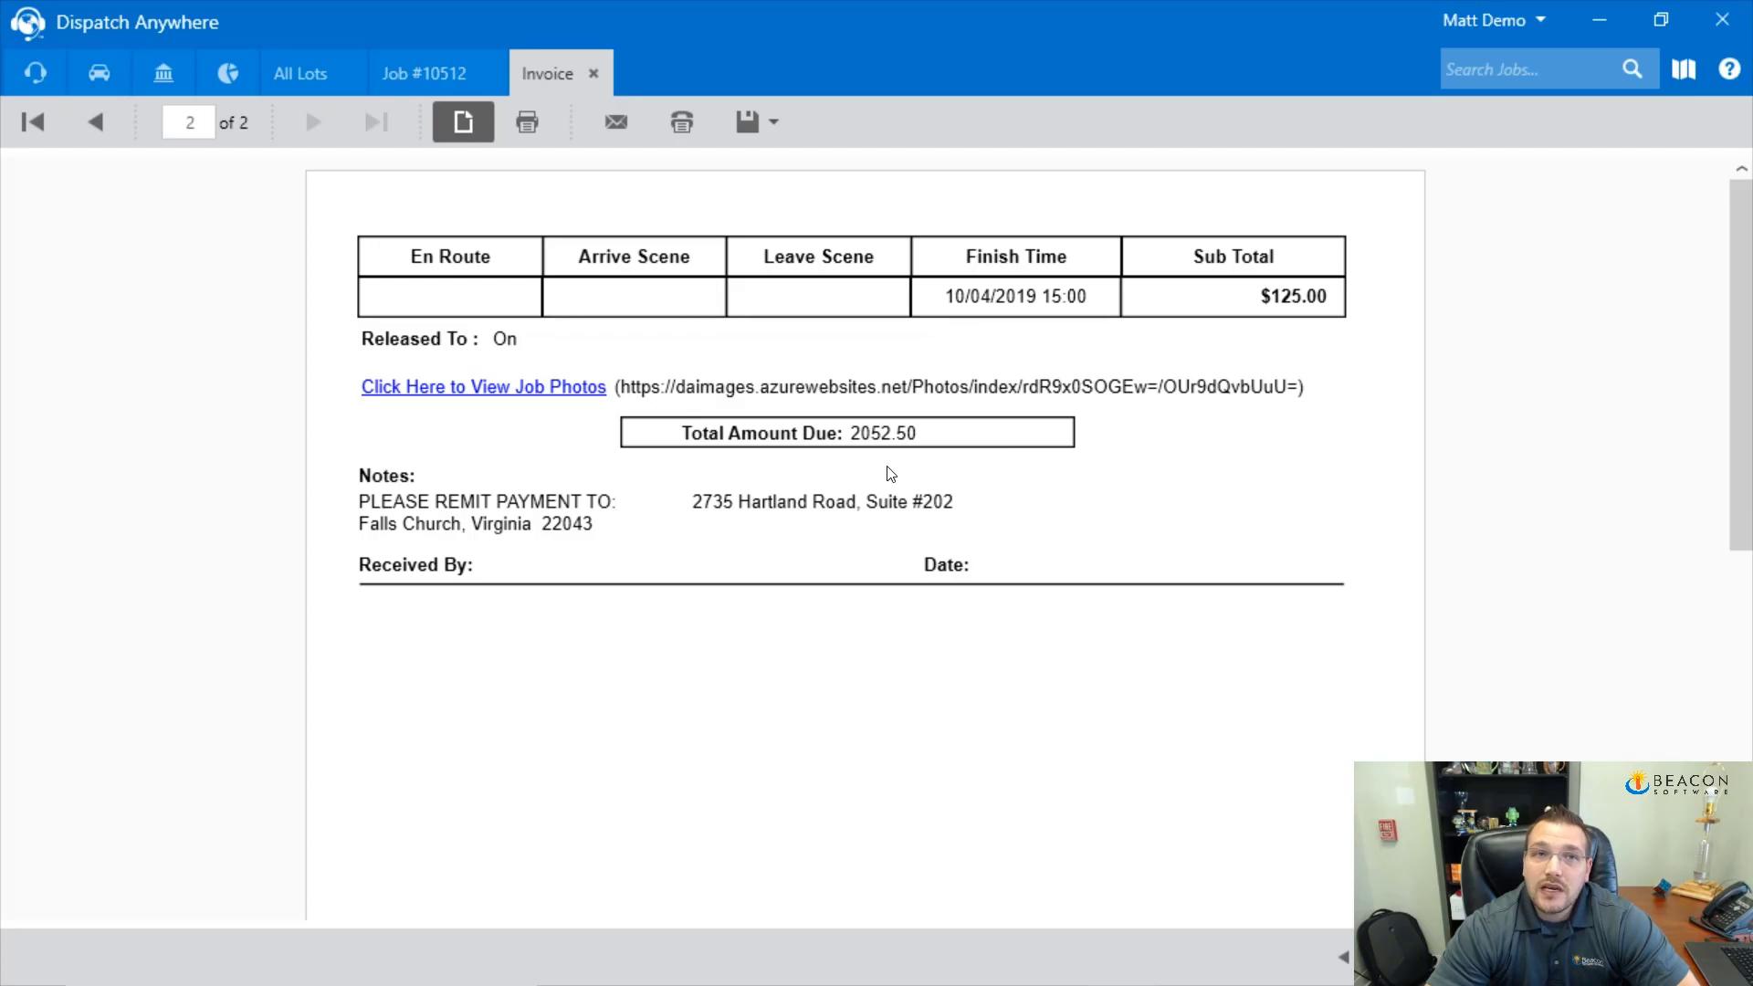
# Close the Invoice preview tab to return to the Job #10512 form
pyautogui.click(594, 73)
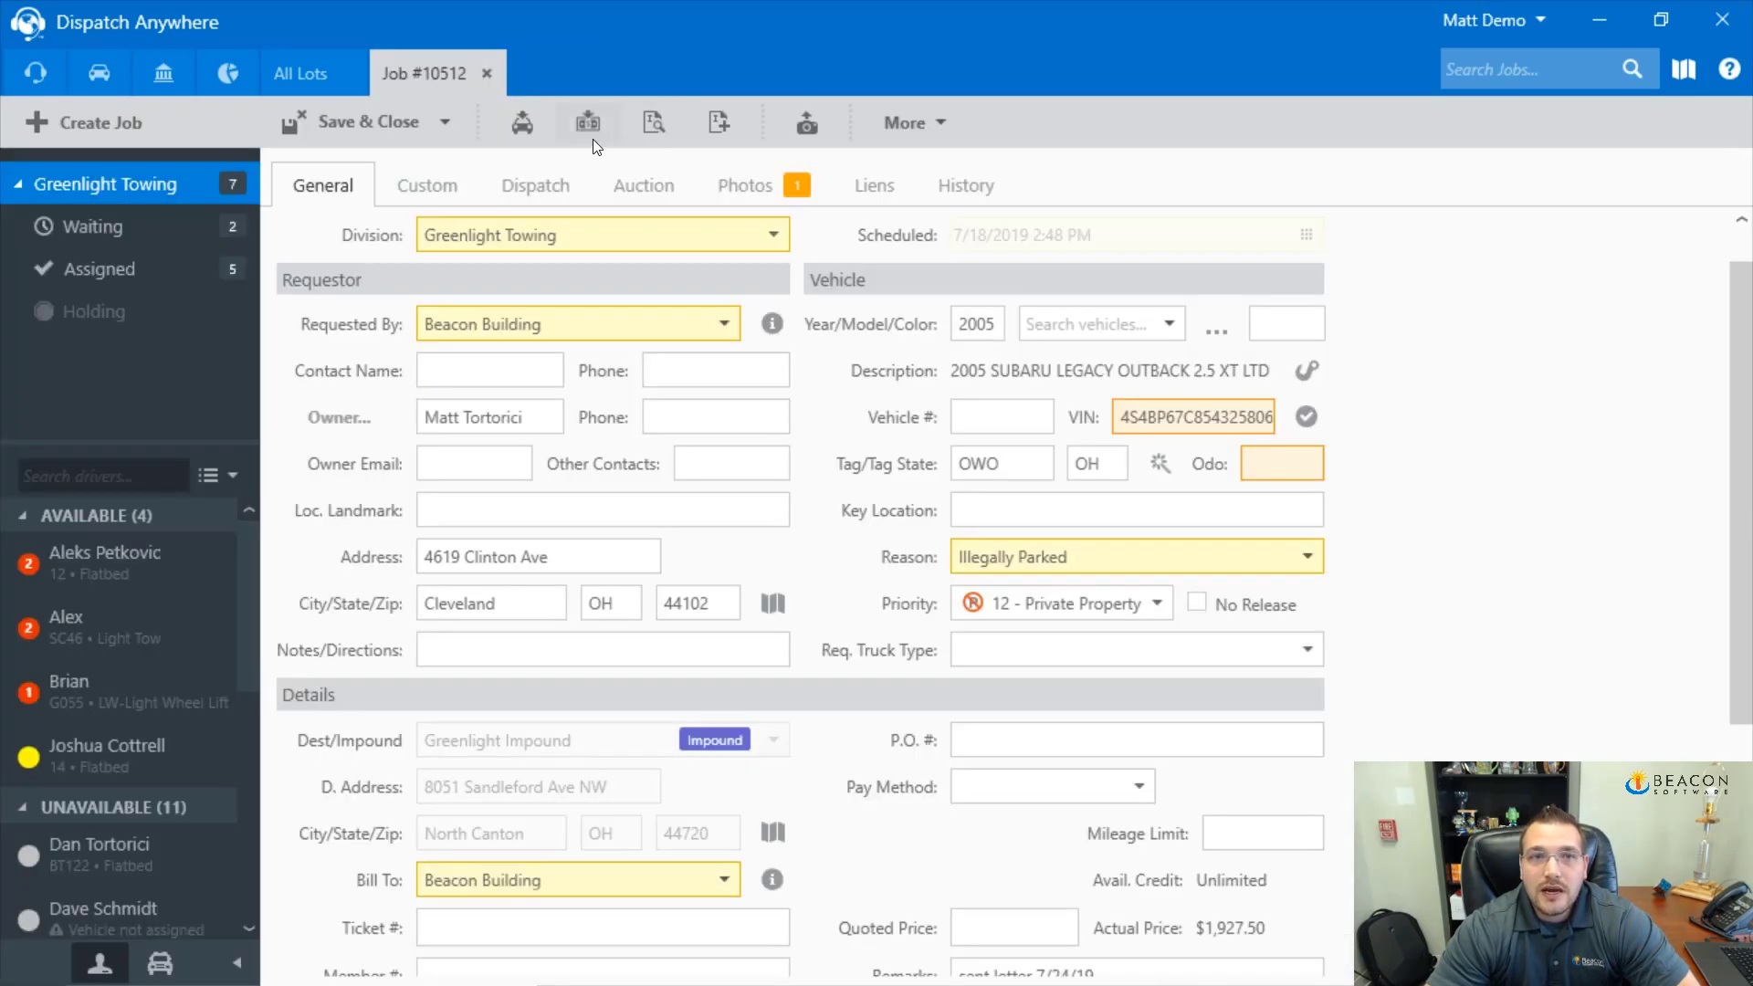